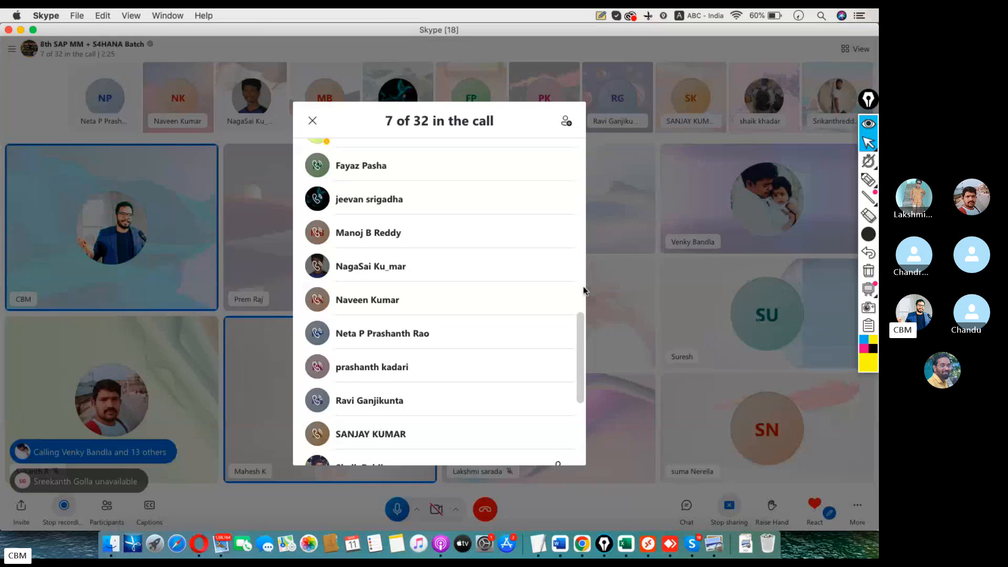
# Ring the first two absent members back into the Skype call
pyautogui.scroll(4, 580, 278)
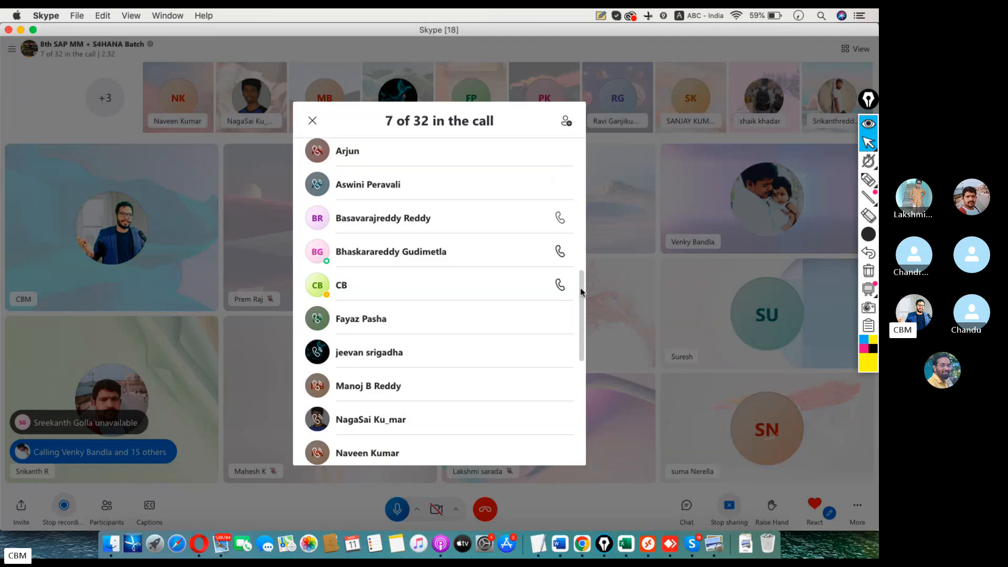
pyautogui.scroll(3, 582, 255)
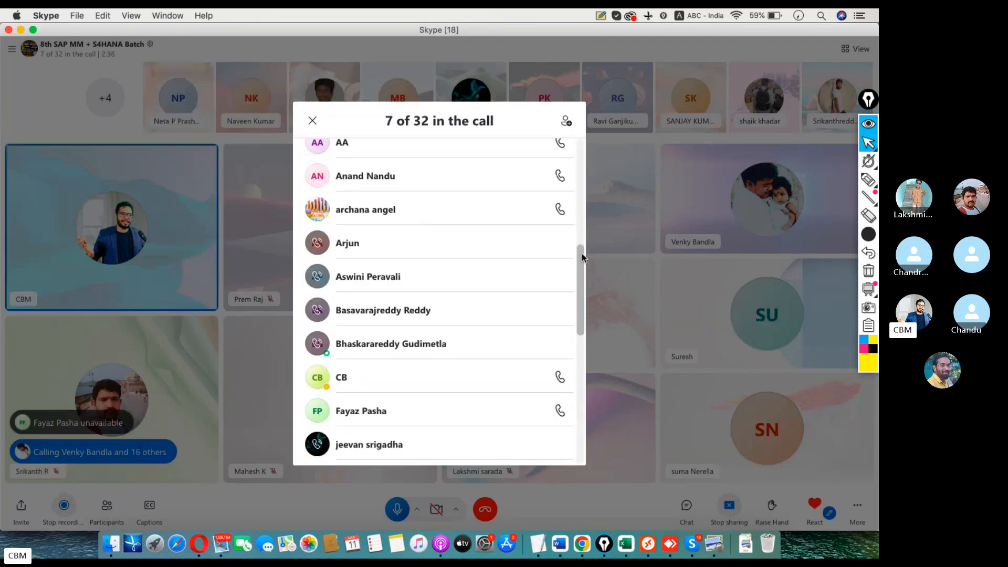
pyautogui.scroll(1, 582, 253)
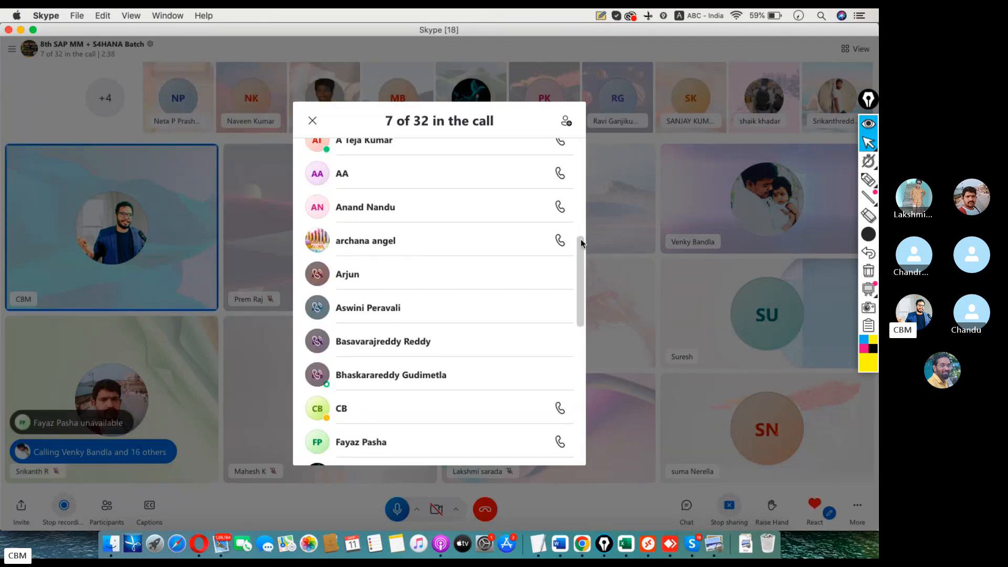
pyautogui.scroll(6, 582, 242)
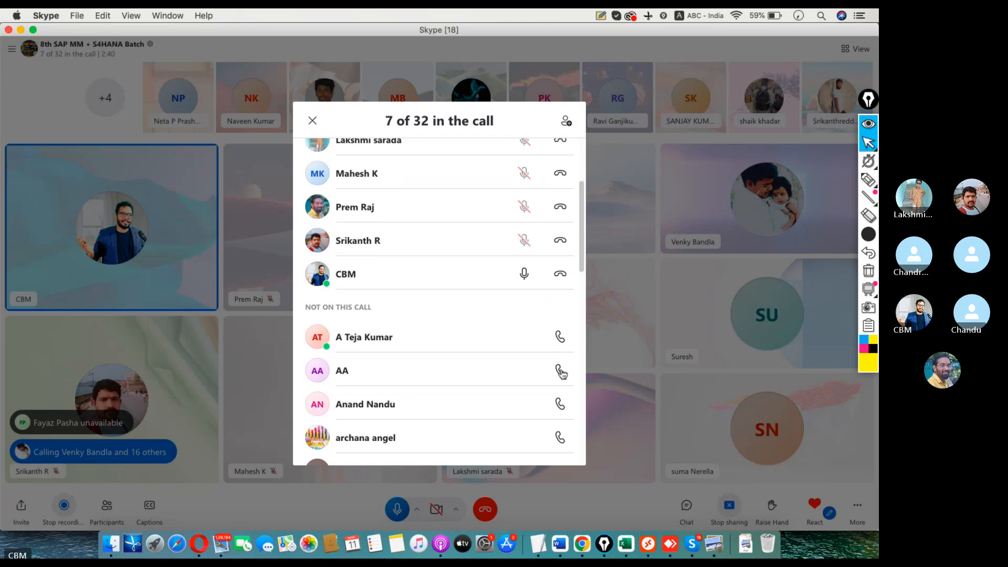
pyautogui.click(561, 370)
pyautogui.click(560, 404)
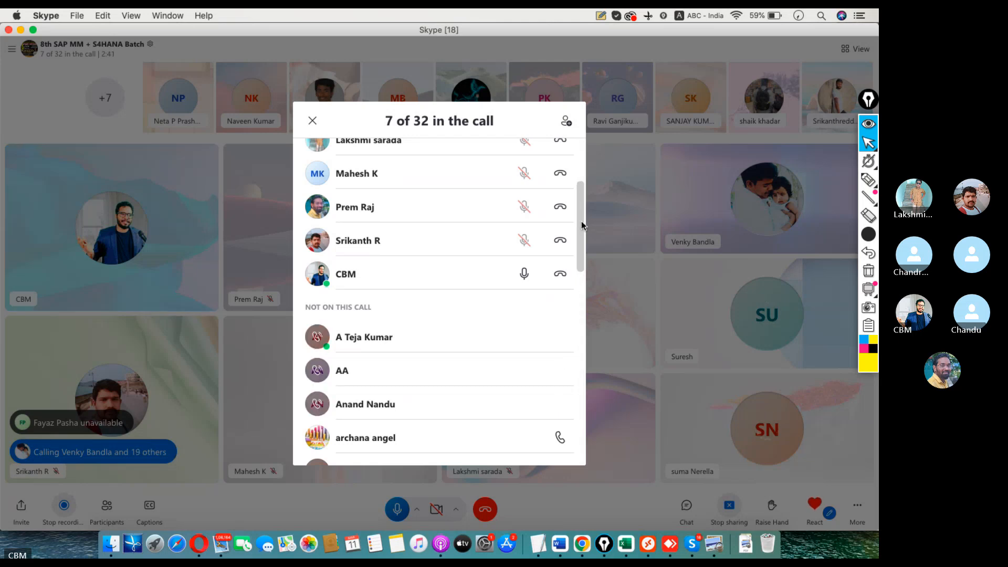
# Ring two more absent members, then close the participant list
pyautogui.scroll(-3, 578, 249)
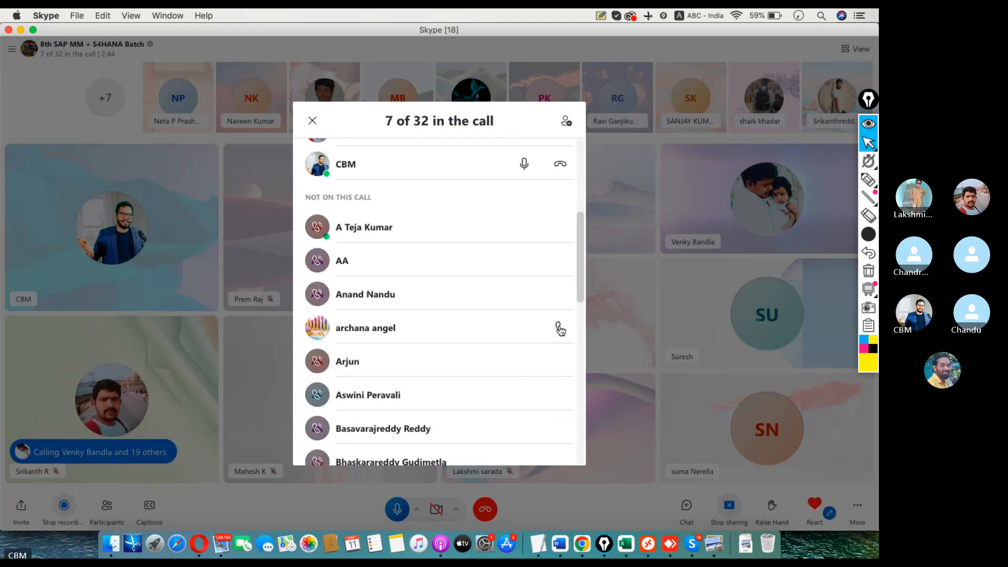
pyautogui.click(559, 328)
pyautogui.scroll(-3, 584, 310)
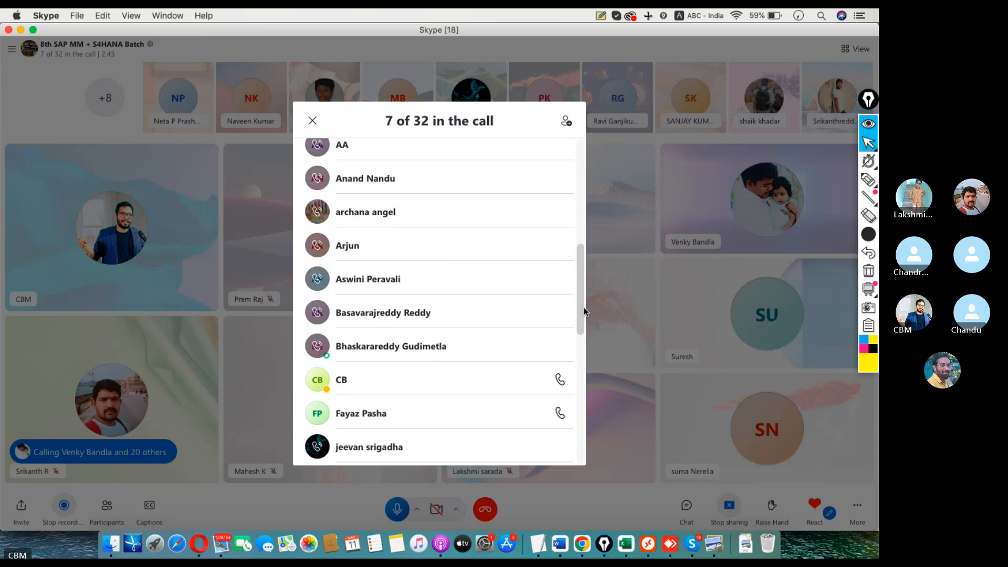
pyautogui.scroll(-3, 584, 313)
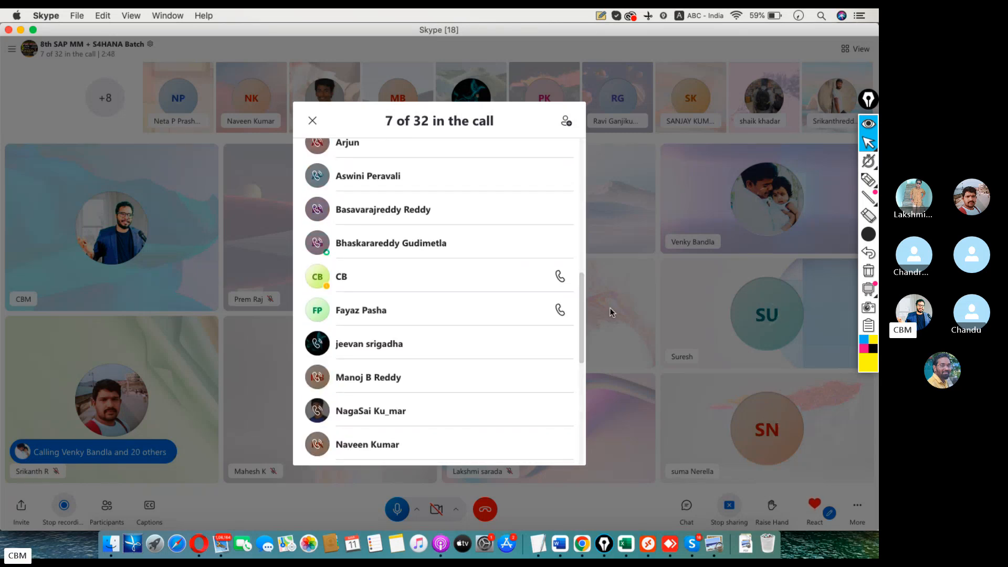
pyautogui.click(559, 310)
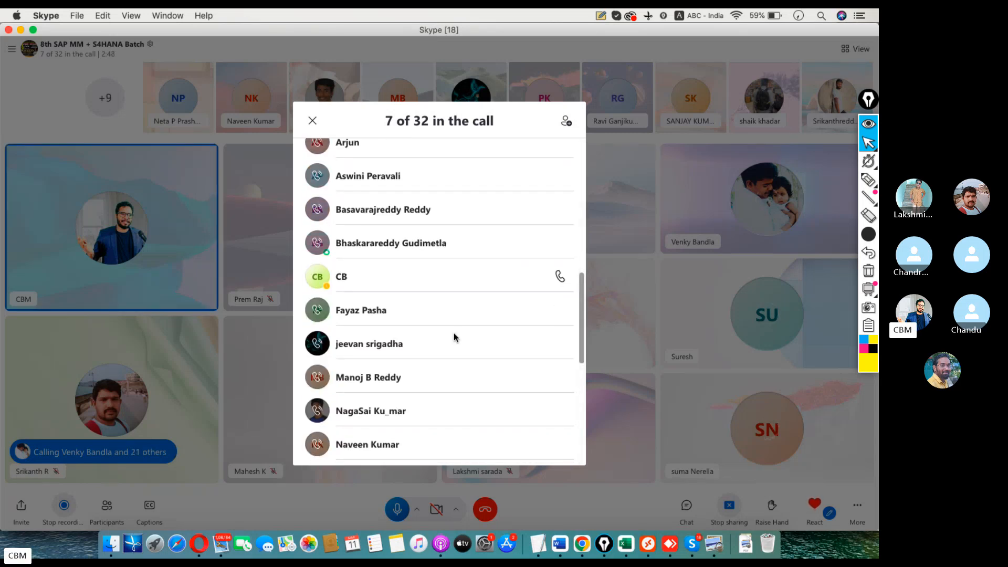
pyautogui.click(685, 462)
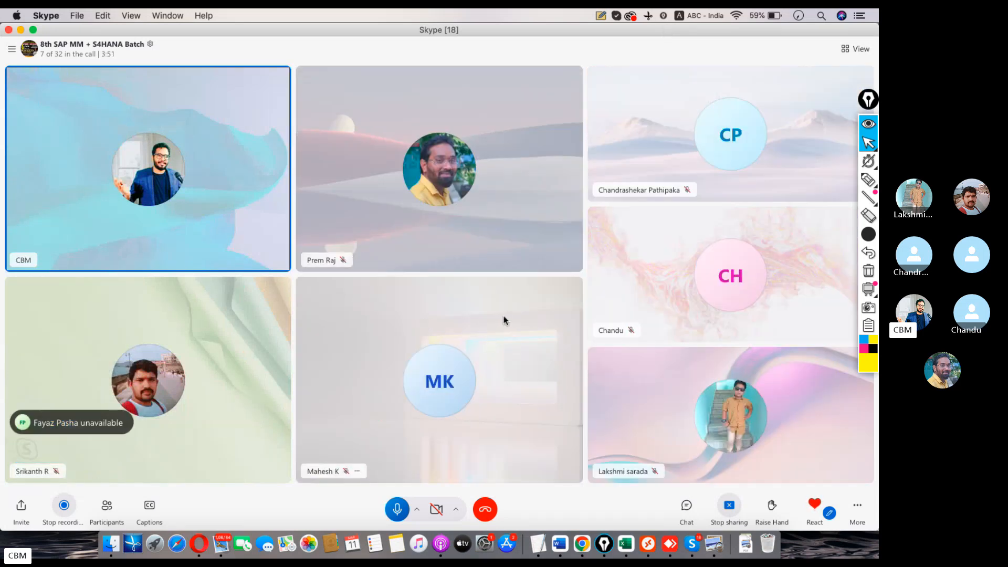
# Glance at the batch management PDF, then bring up the TextEdit Batch Management notes
pyautogui.press('super+Tab')
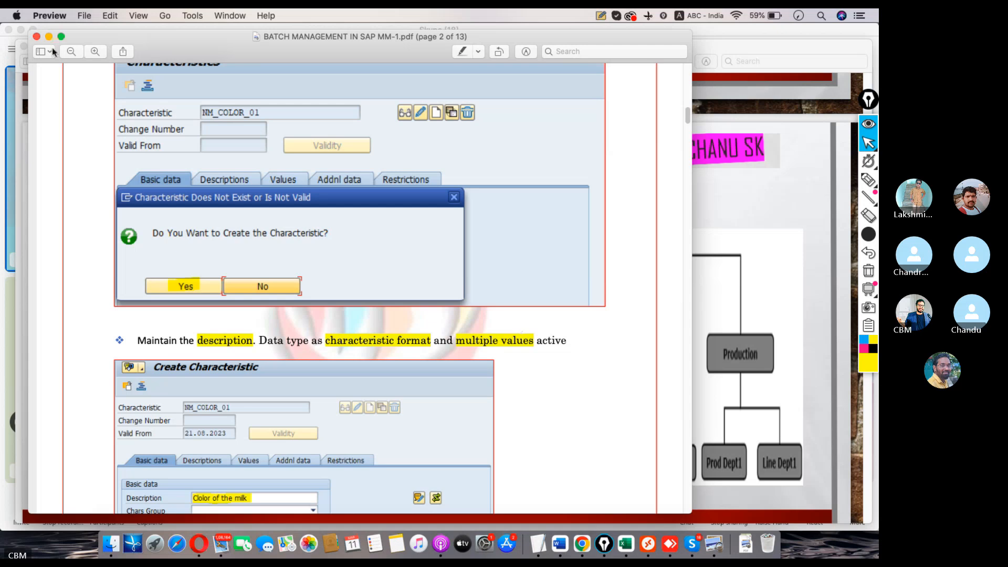
pyautogui.press('super+Tab')
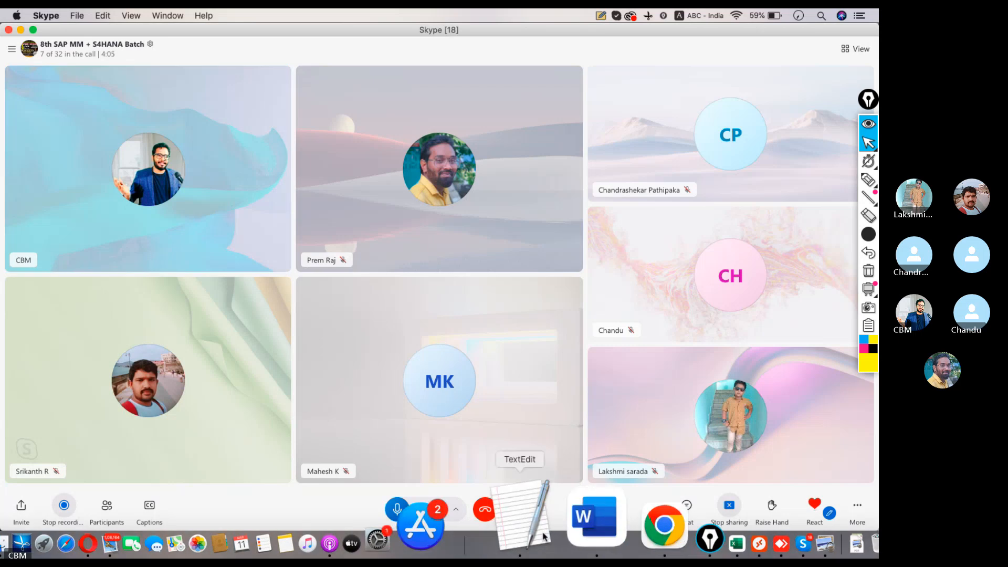
pyautogui.click(544, 535)
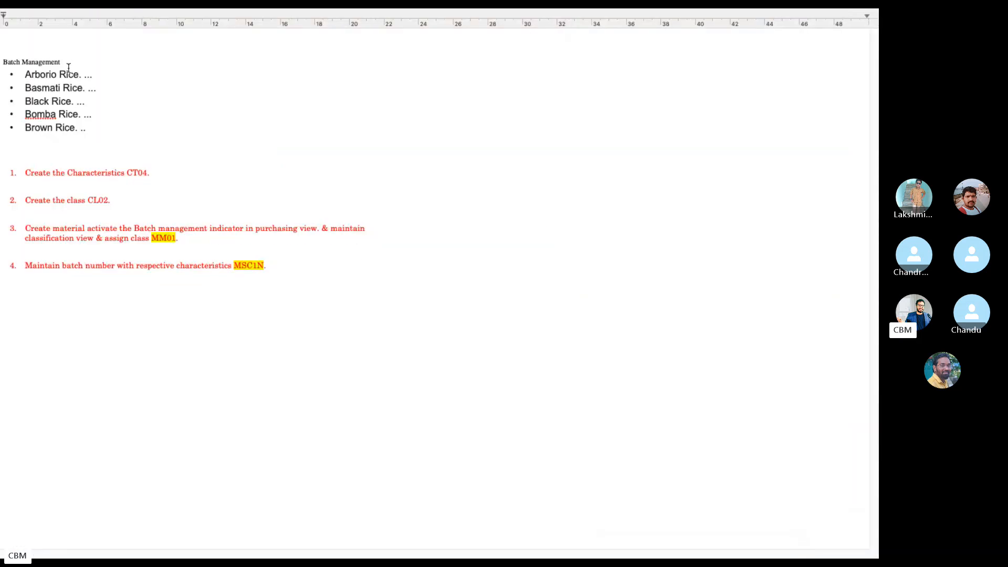
# Set the Batch Management heading to font size 36
pyautogui.moveTo(66, 63); pyautogui.dragTo(1, 64)
pyautogui.moveTo(53, 11)
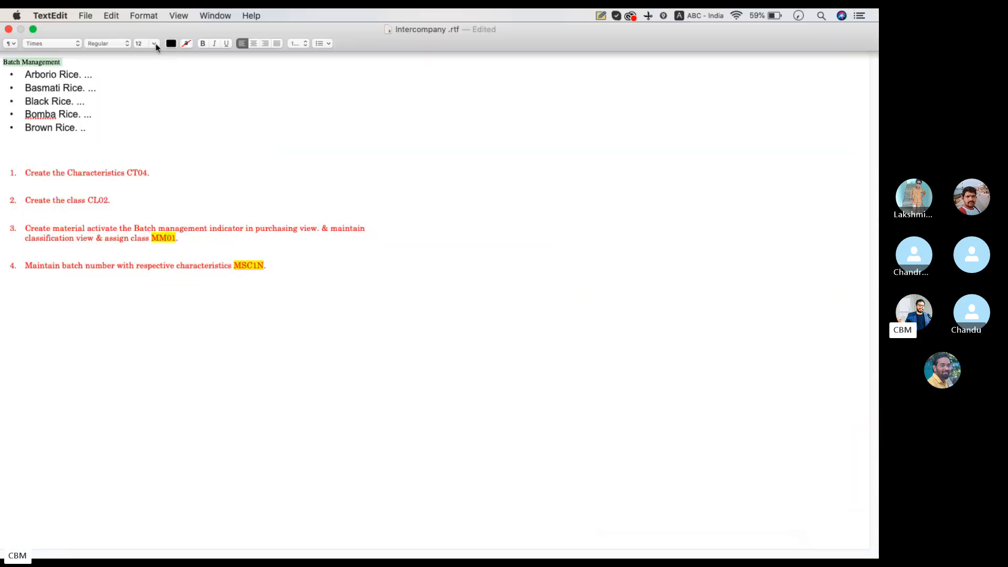
pyautogui.click(154, 44)
pyautogui.click(140, 129)
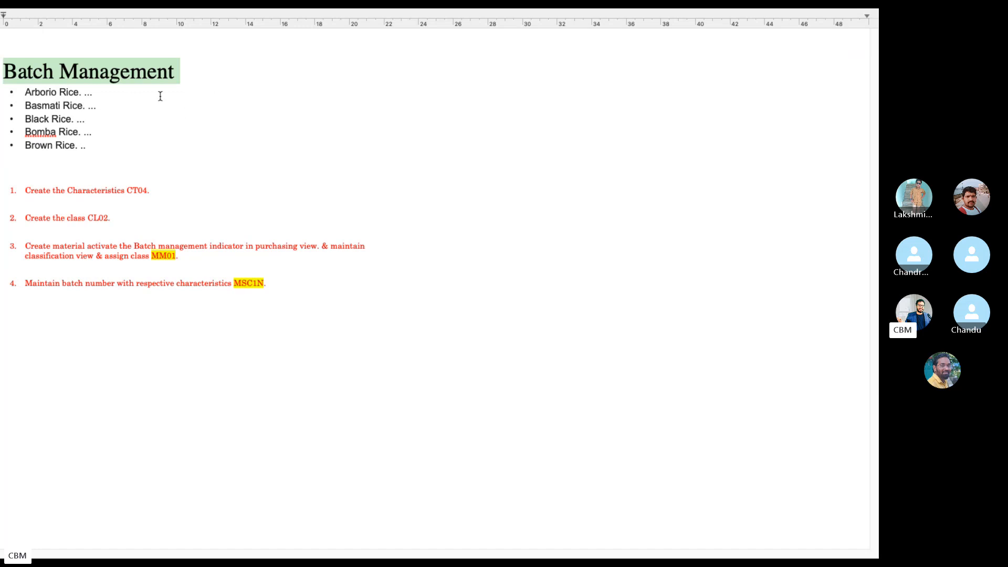
# Add a line of = signs beneath the heading
pyautogui.click(189, 78)
pyautogui.press('Return')
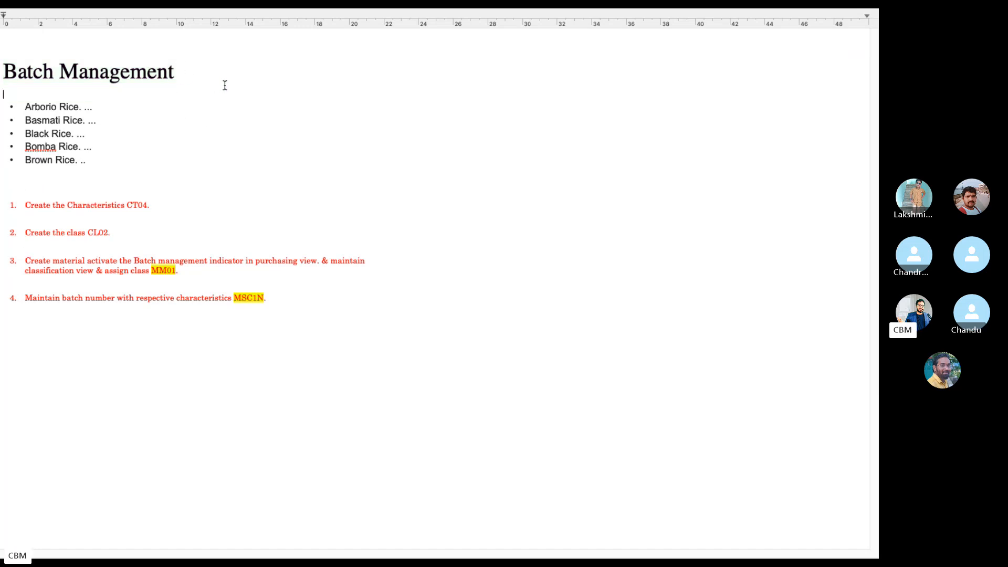
pyautogui.write('===================')
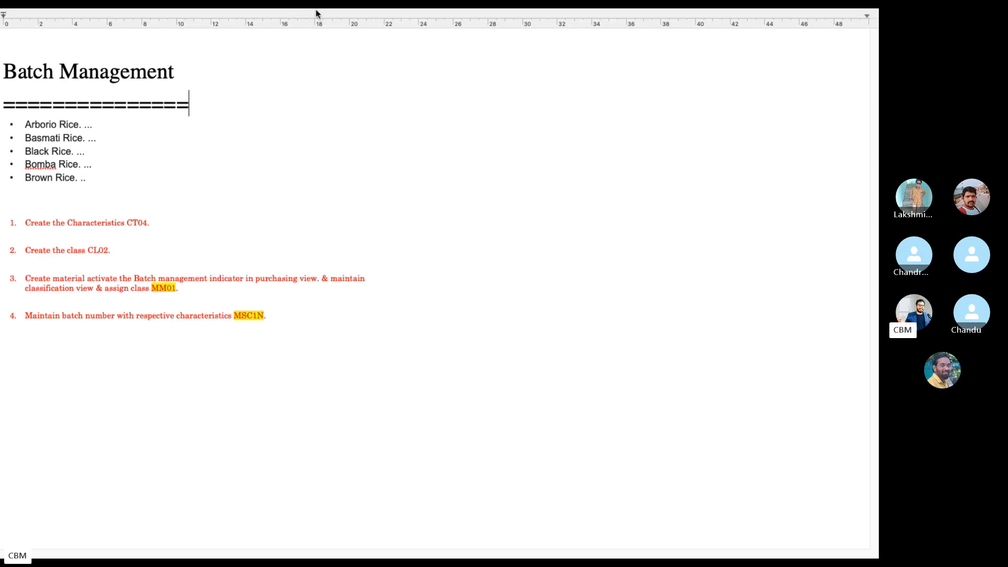
# Set the rice variety bullet lines to font size 24
pyautogui.moveTo(87, 179); pyautogui.dragTo(26, 124)
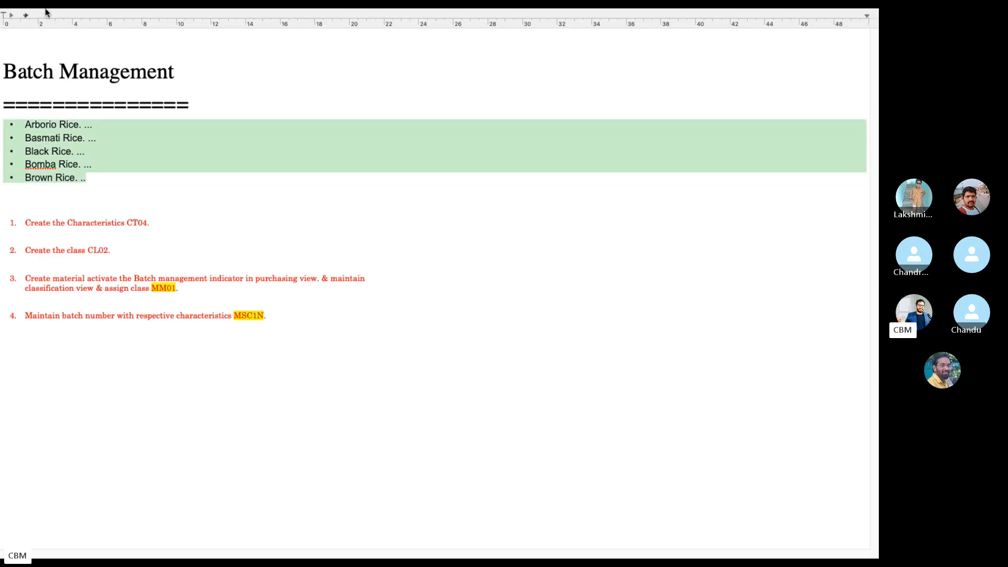
pyautogui.moveTo(81, 26)
pyautogui.click(153, 44)
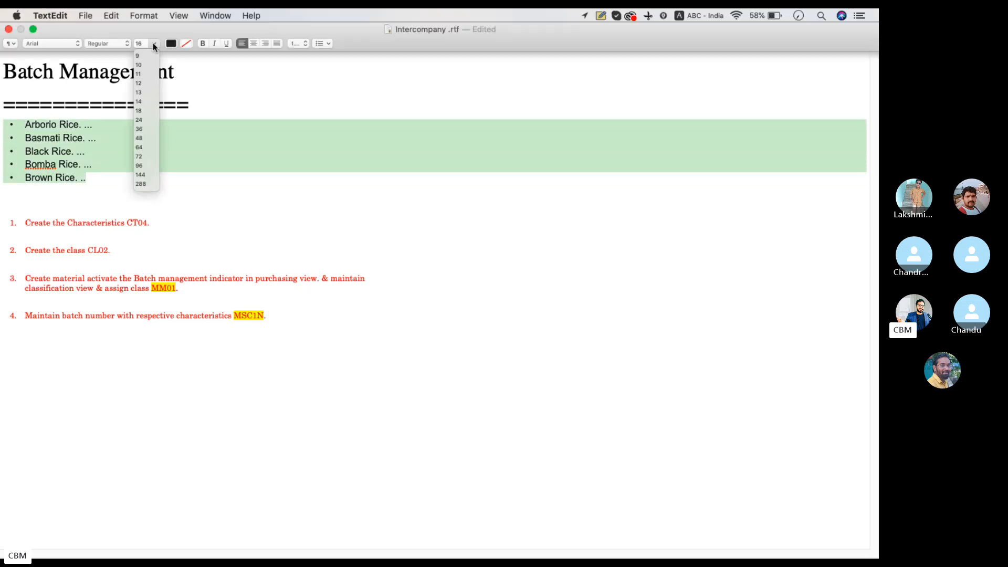
pyautogui.click(141, 120)
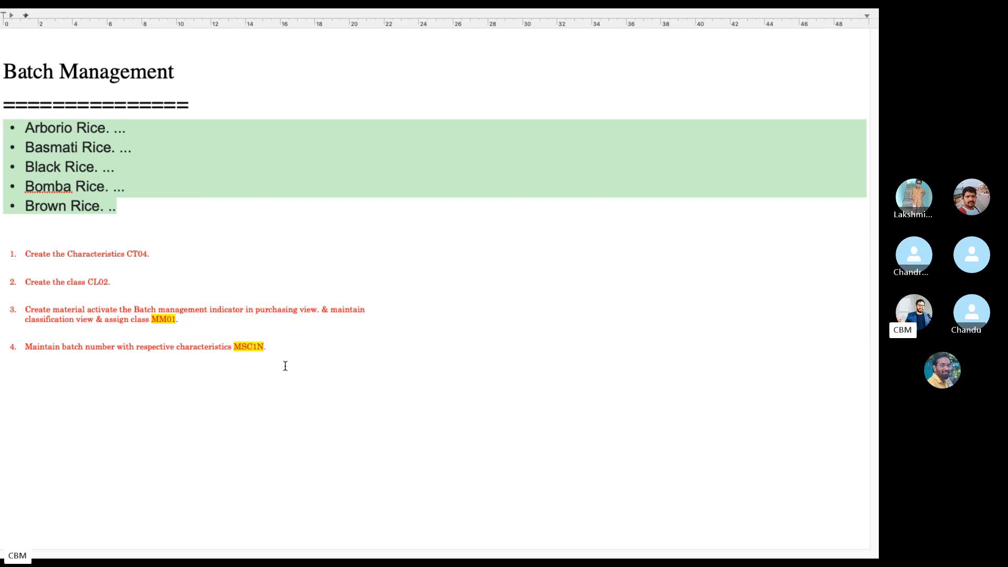
# Add a 'Configuration' heading underlined with = signs and an empty bullet after Brown Rice
pyautogui.click(125, 240)
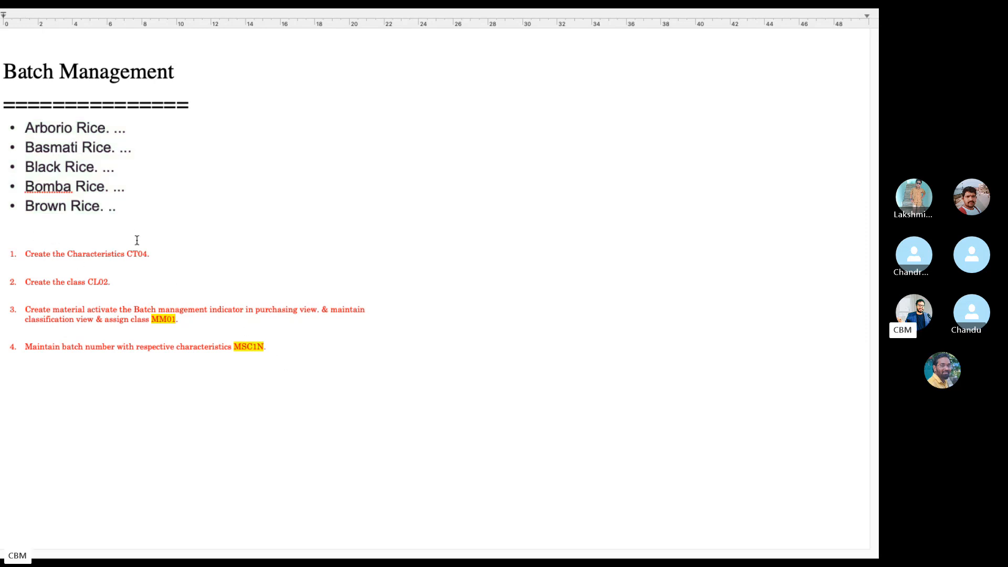
pyautogui.write('Configuration')
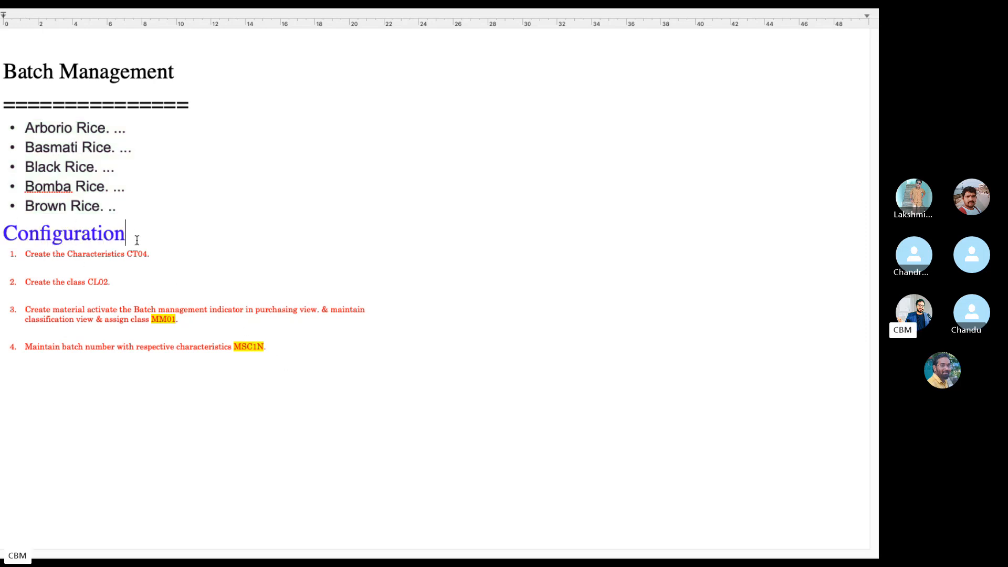
pyautogui.press('Return')
pyautogui.write('=============')
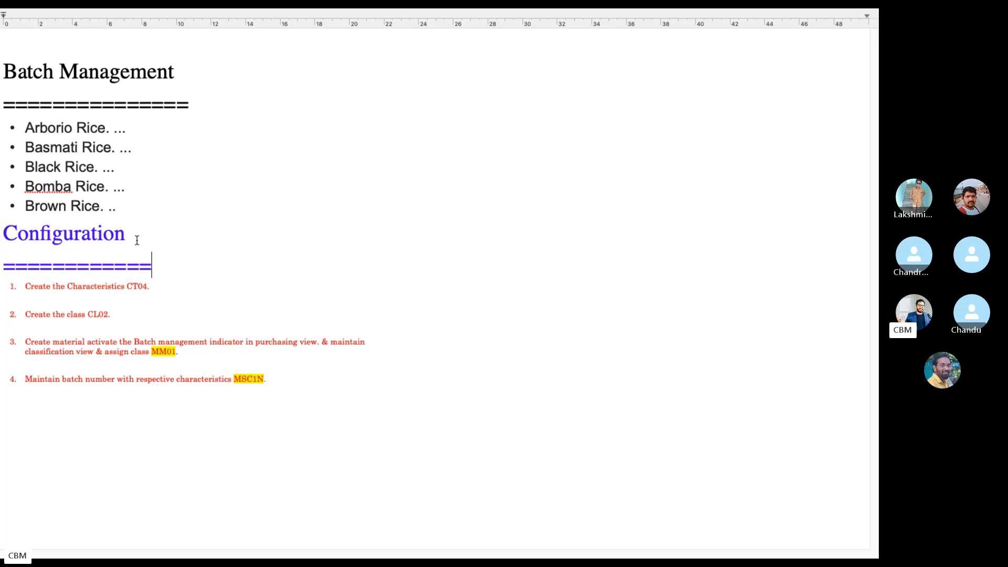
pyautogui.click(137, 203)
pyautogui.press('Return')
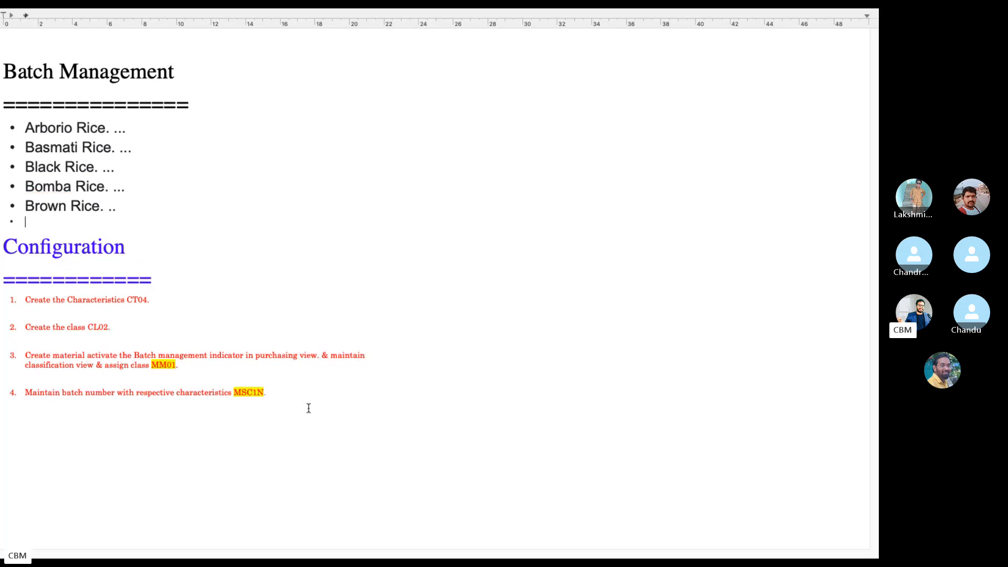
# Enlarge the font of the four numbered steps, then return to the Skype call
pyautogui.moveTo(308, 408); pyautogui.dragTo(10, 297)
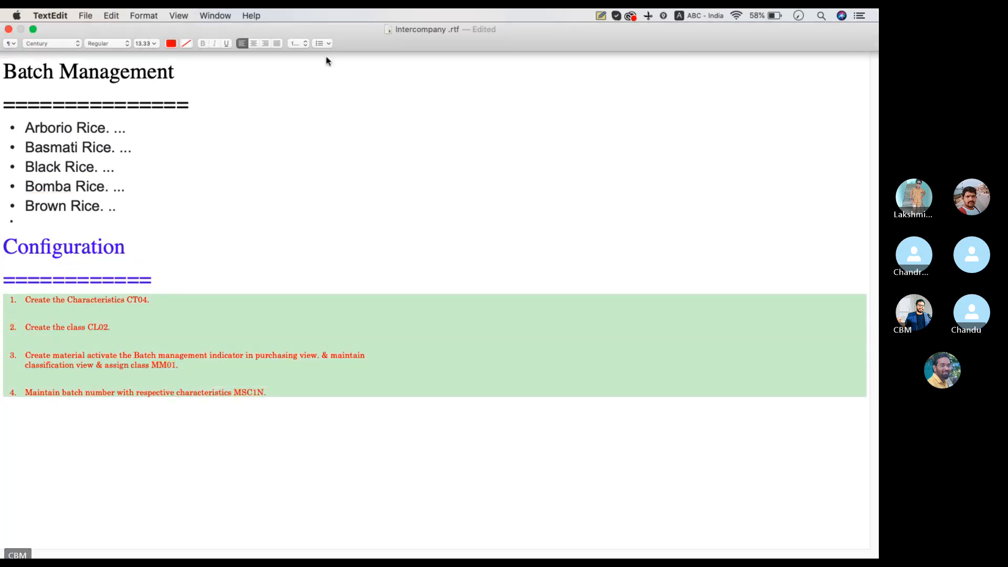
pyautogui.click(154, 43)
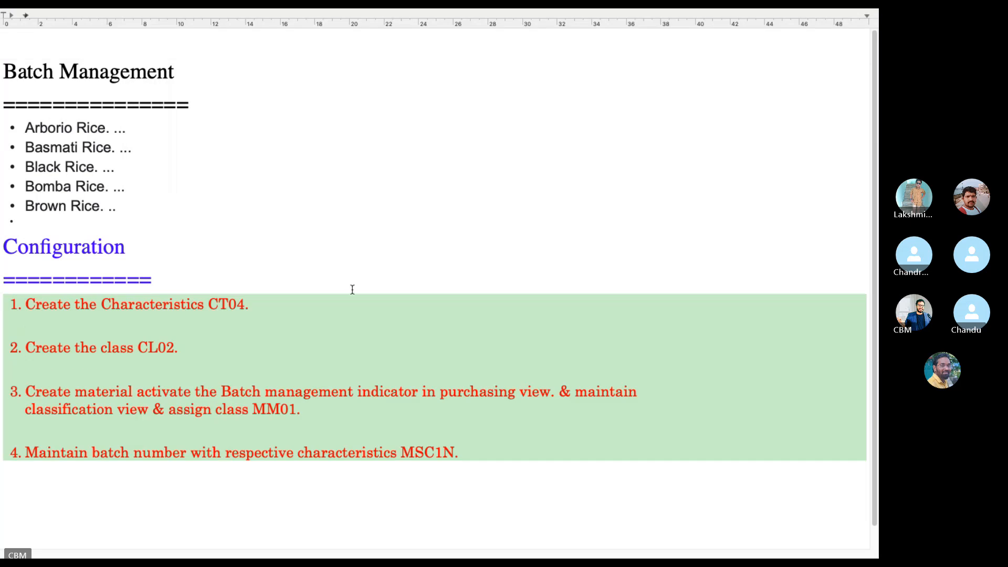
pyautogui.click(142, 123)
pyautogui.click(454, 368)
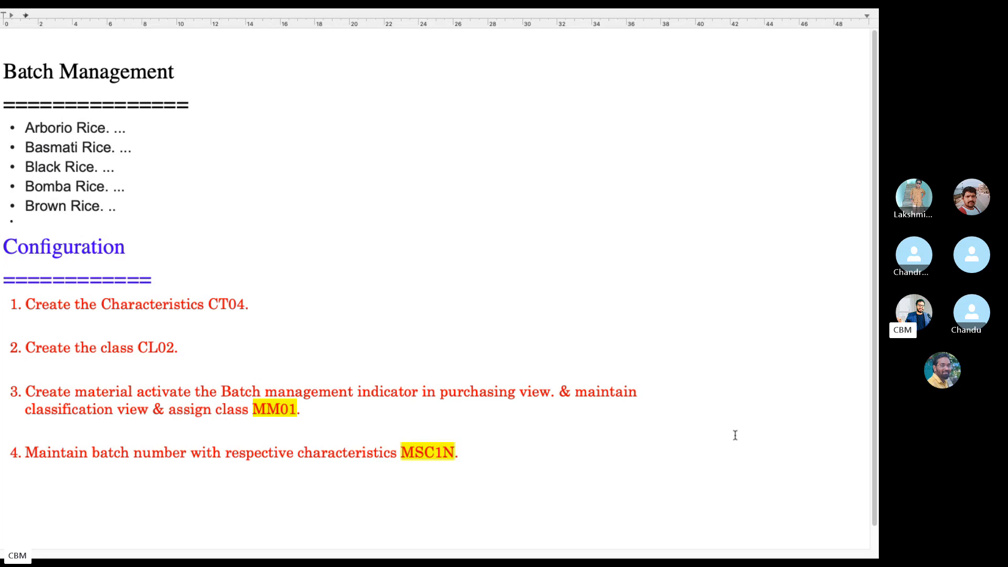
pyautogui.hotkey('ctrl', 'Left')
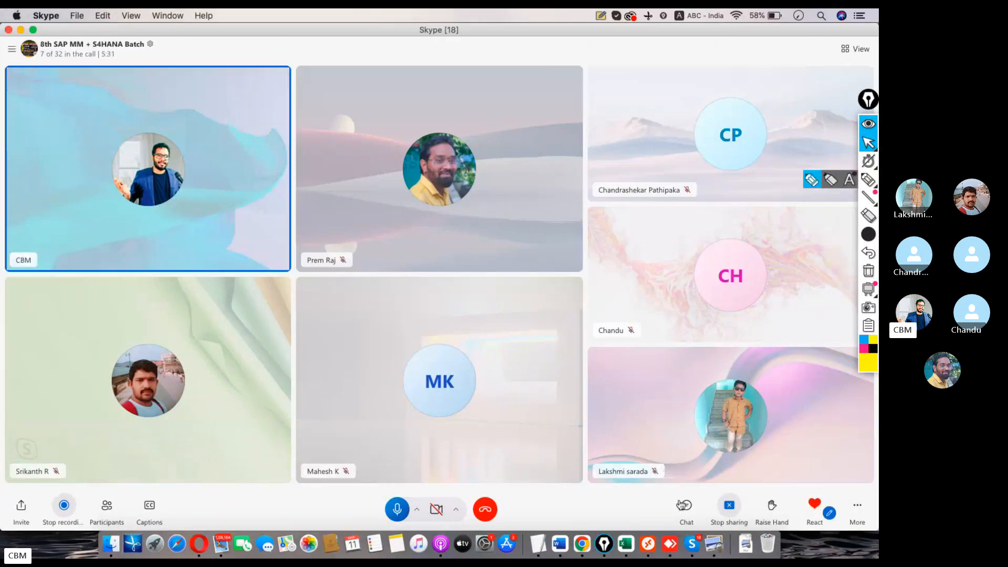
# Close the batch management and cost centre accounting PDFs in Preview
pyautogui.click(19, 31)
pyautogui.scroll(10, 310, 218)
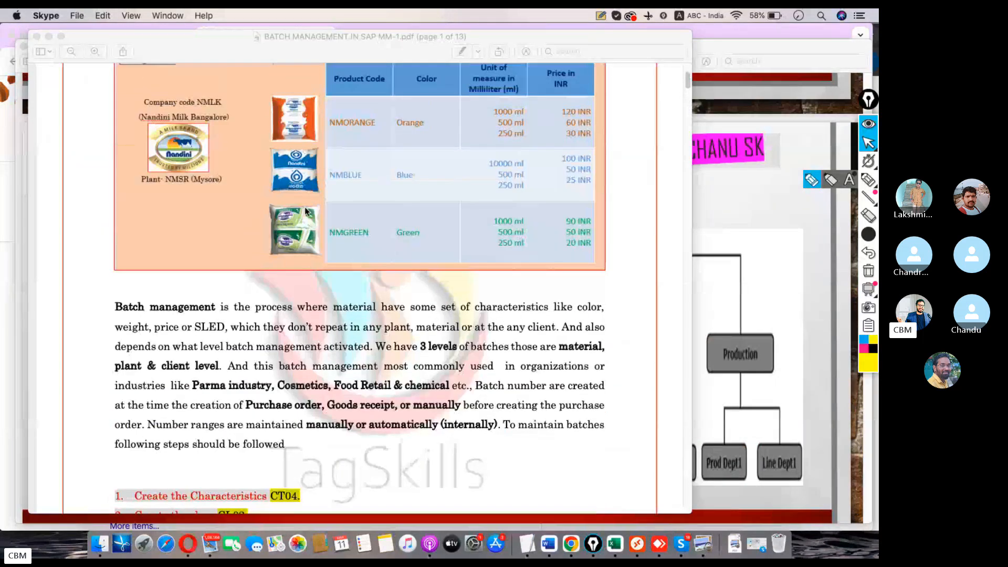
pyautogui.scroll(2, 306, 212)
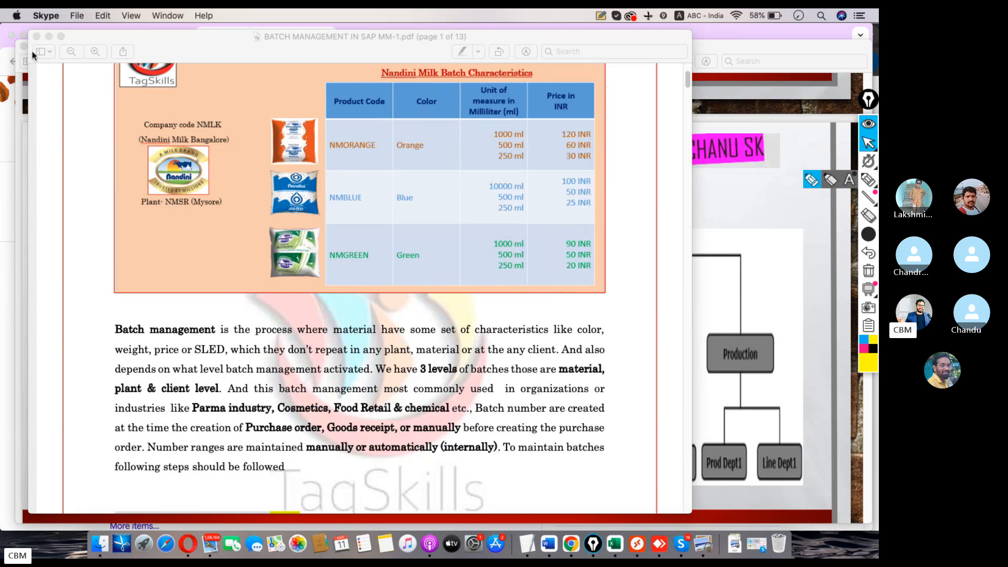
pyautogui.click(37, 37)
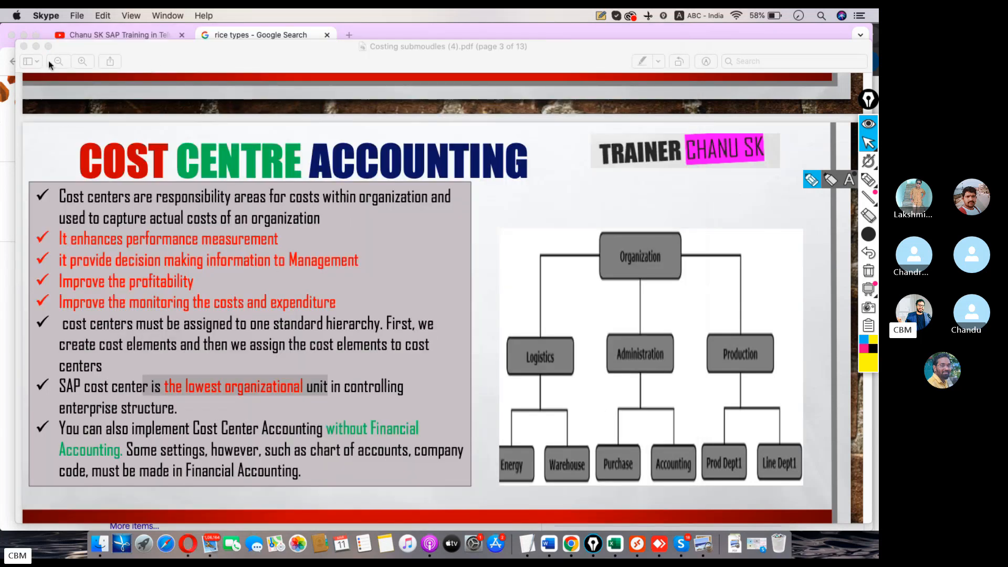
pyautogui.click(25, 46)
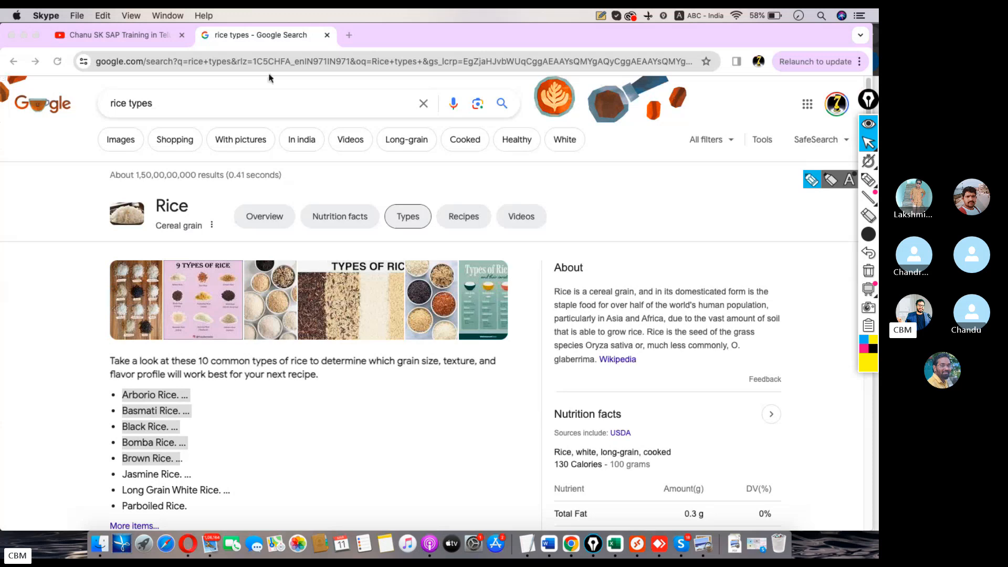
# Close the Chrome 'rice types' tab and bring up Microsoft Remote Desktop's saved PCs
pyautogui.click(326, 35)
pyautogui.click(326, 36)
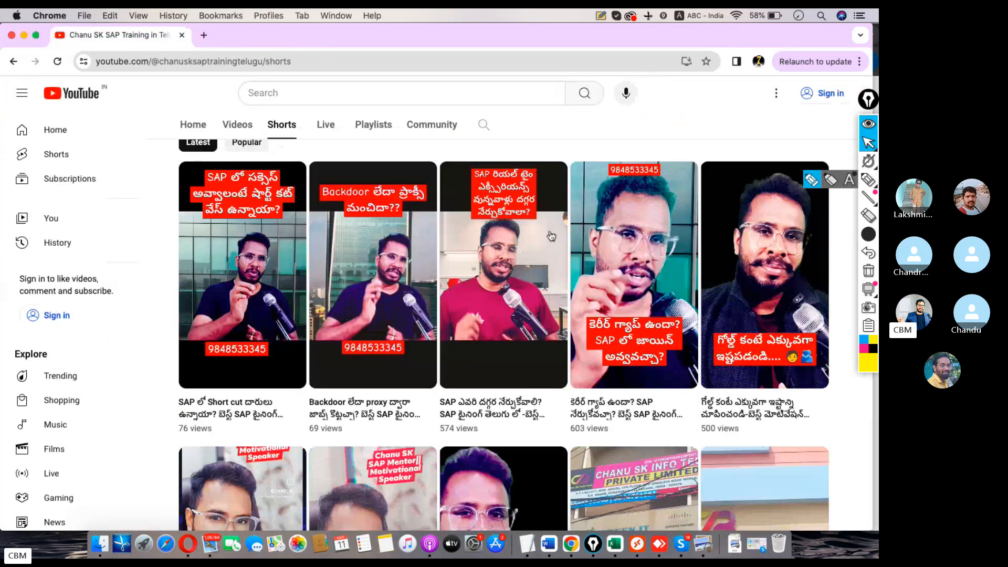
pyautogui.click(647, 543)
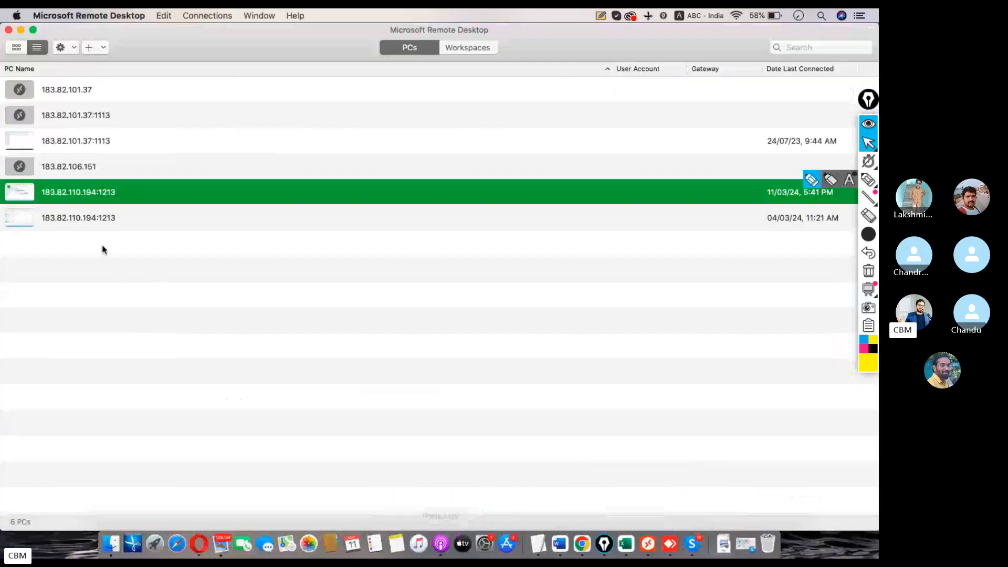
# Close the disconnected remote PC session
pyautogui.doubleClick(84, 192)
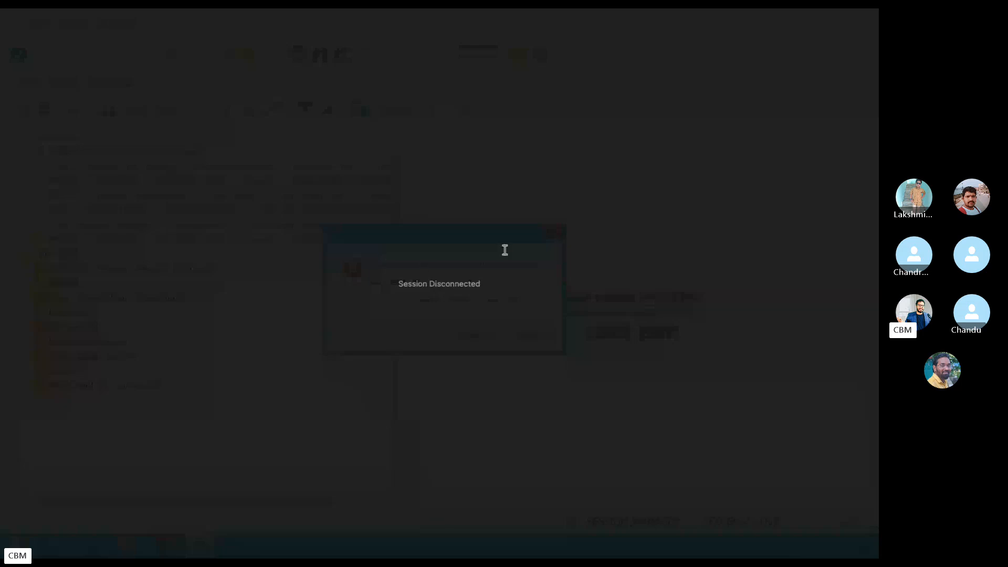
pyautogui.moveTo(561, 9)
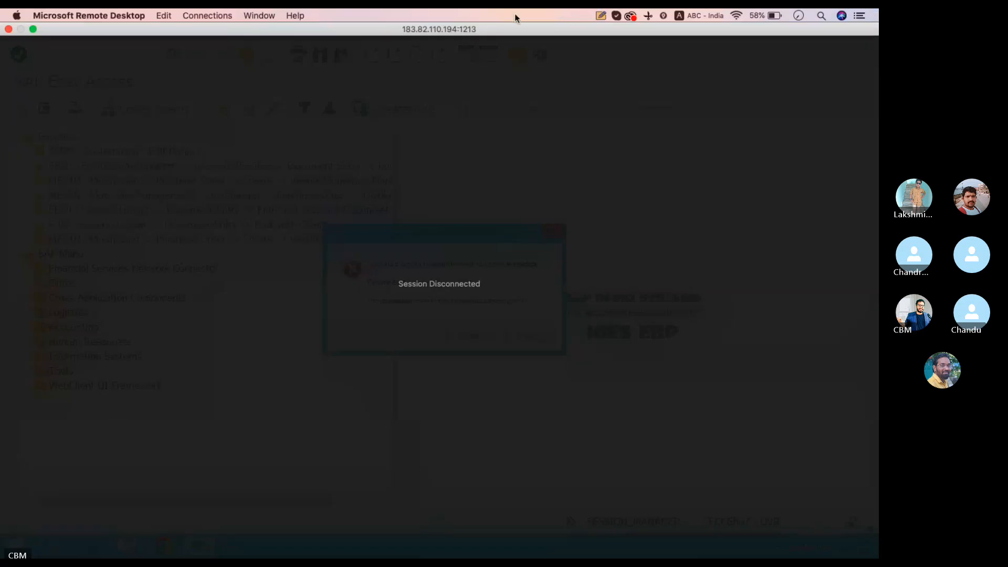
pyautogui.click(9, 30)
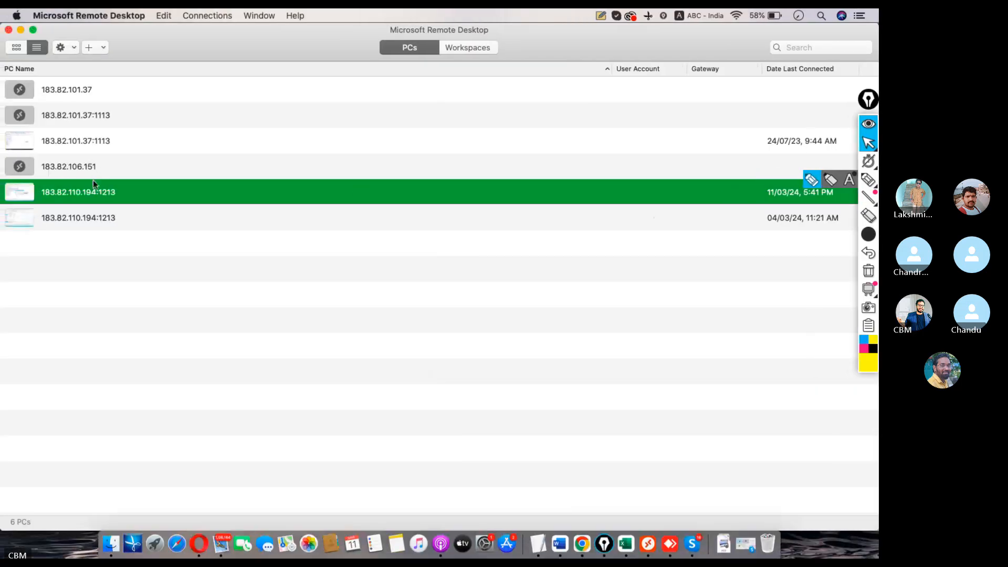
# Reconnect to the saved PC with the account username and password, accepting the certificate warning
pyautogui.doubleClick(92, 192)
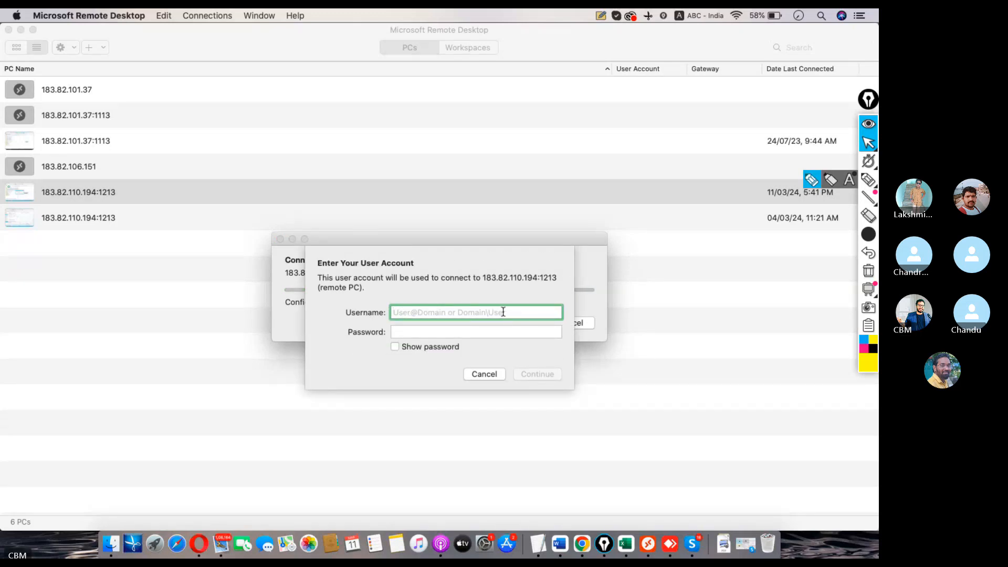
pyautogui.write('MM')
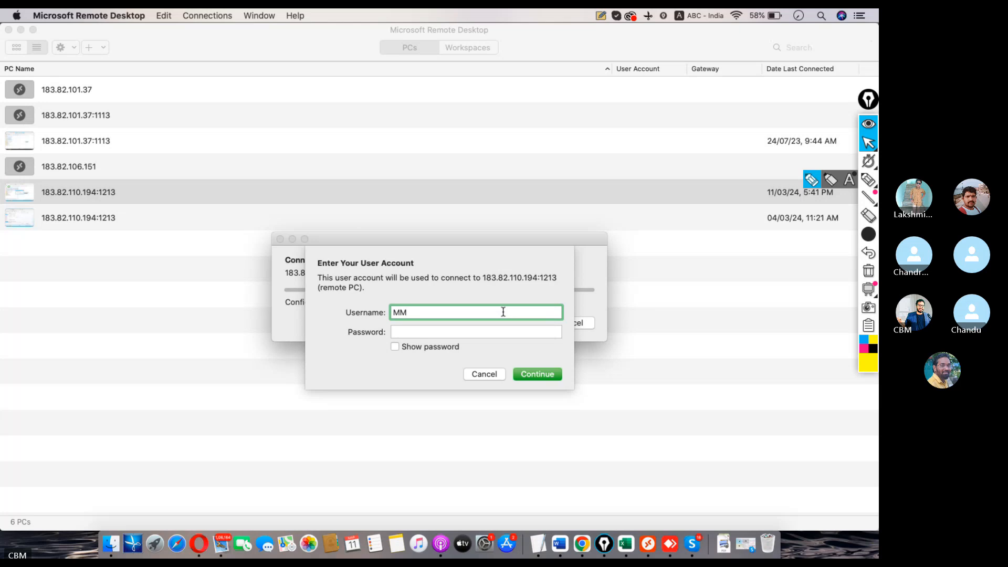
pyautogui.press('BackSpace')
pyautogui.press('BackSpace')
pyautogui.write('s4user87')
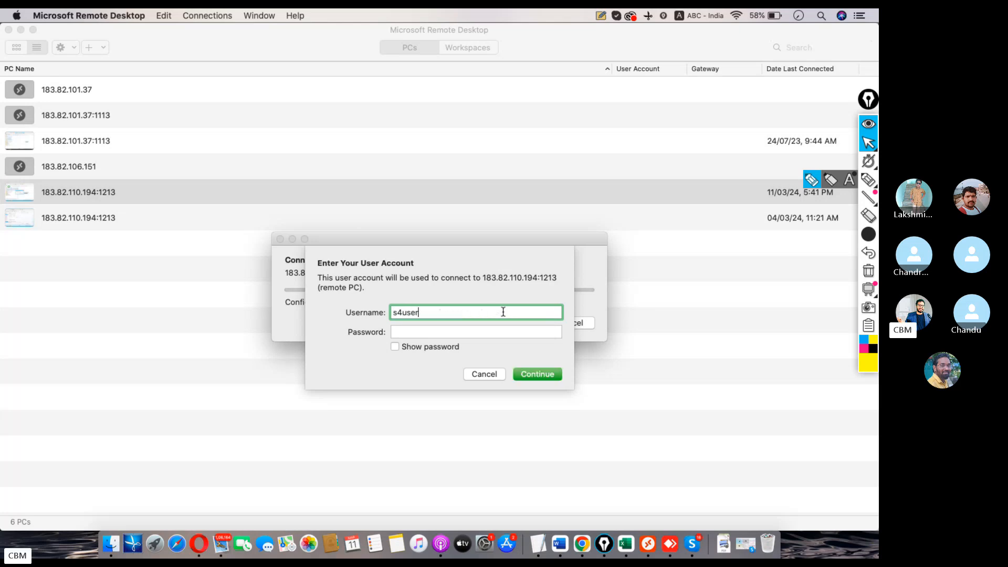
pyautogui.press('Tab')
pyautogui.write('•')
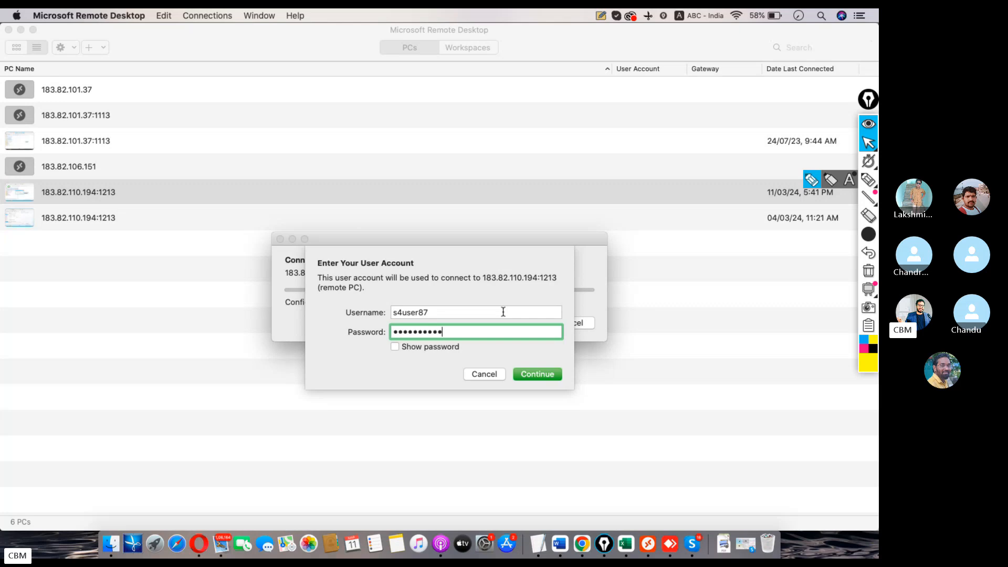
pyautogui.write('•••••••••')
pyautogui.press('Return')
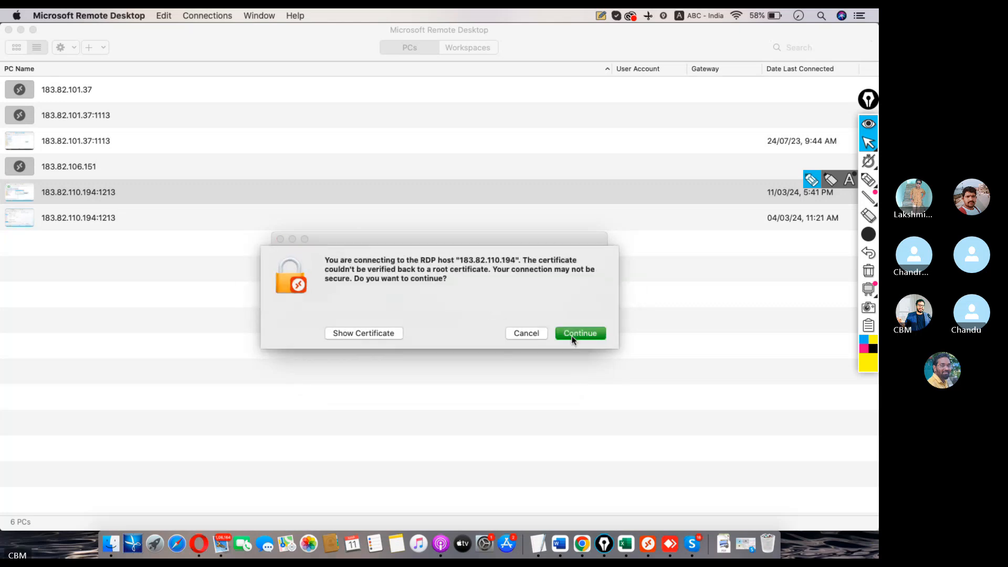
pyautogui.click(578, 334)
pyautogui.click(699, 525)
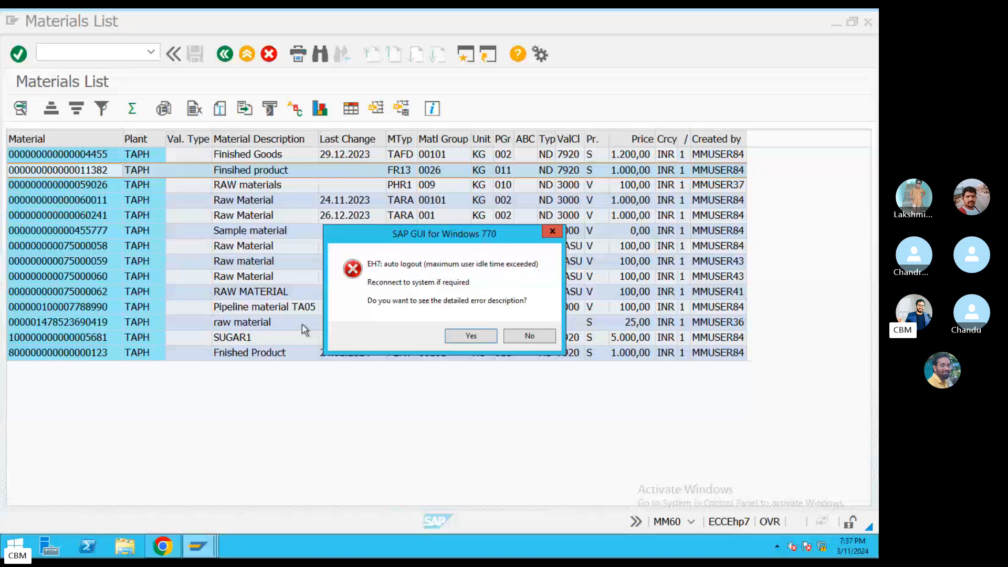
# Briefly check the Skype call's chat, then reopen the remote PC session
pyautogui.hotkey('ctrl', 'Left')
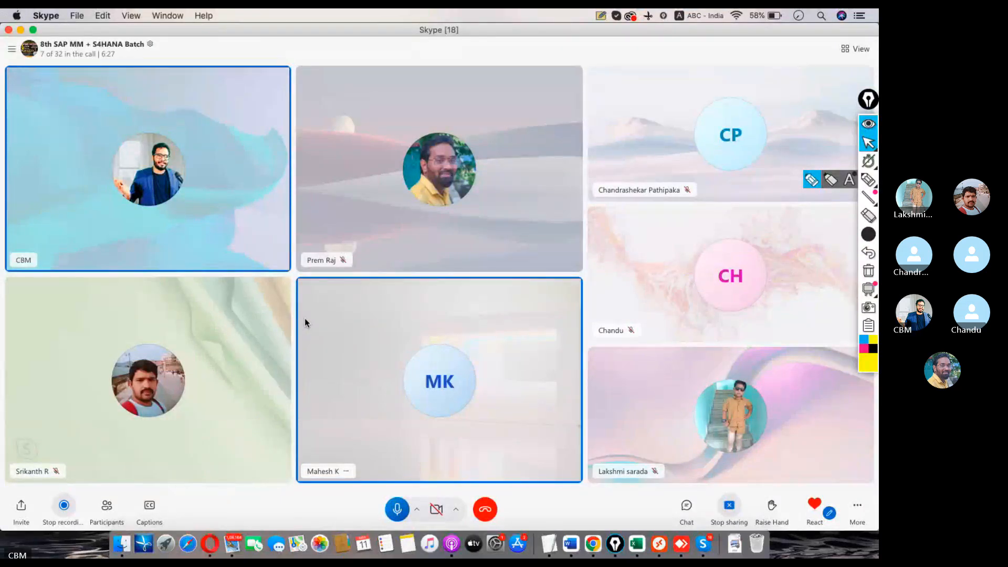
pyautogui.click(686, 505)
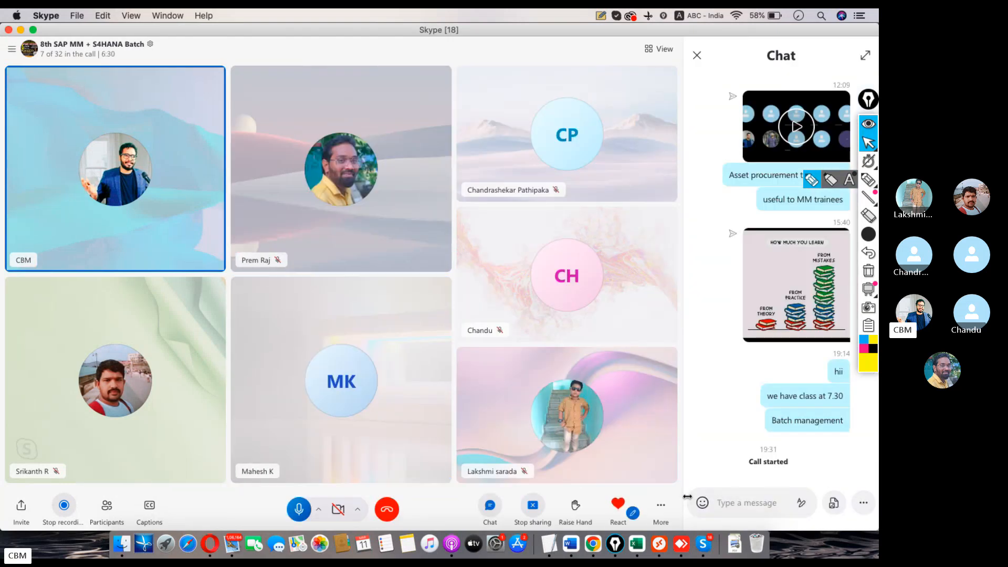
pyautogui.click(698, 56)
pyautogui.press('super+Tab')
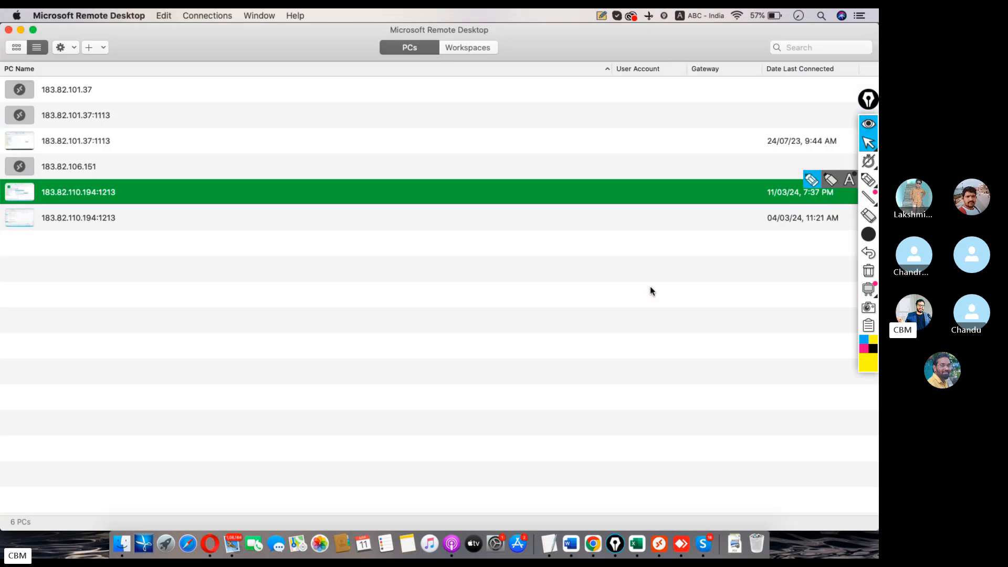
pyautogui.press('super+Tab')
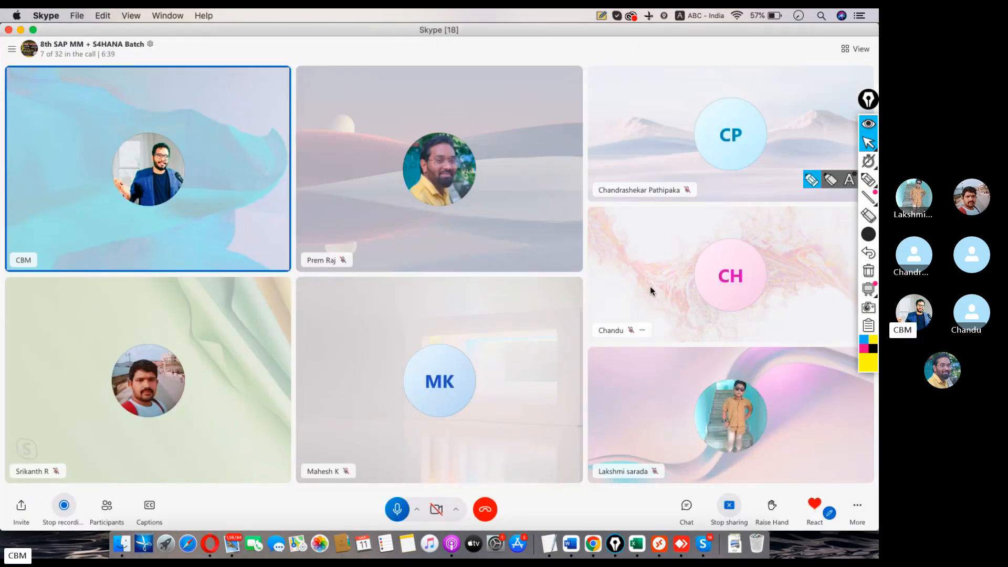
pyautogui.press('super+Tab')
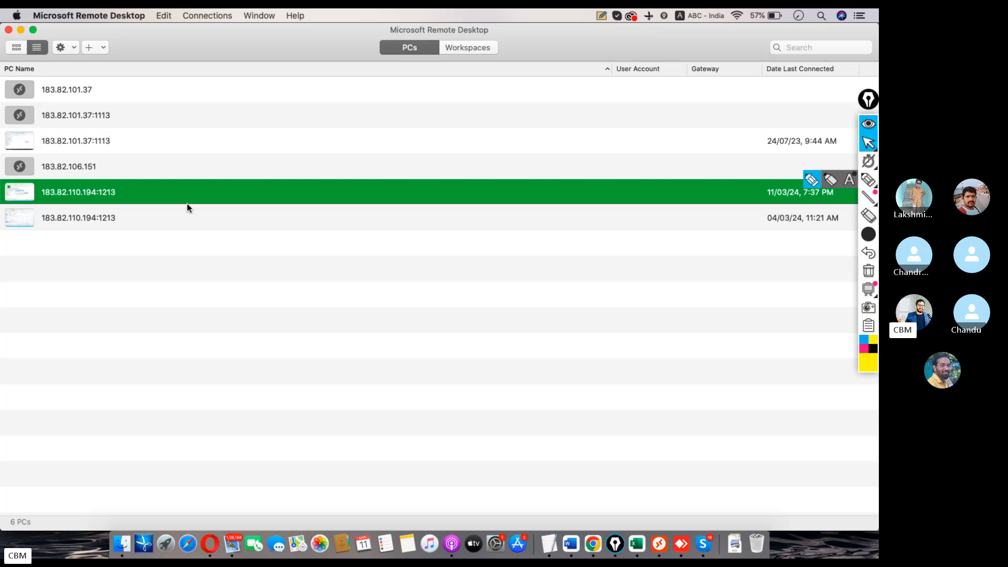
pyautogui.doubleClick(91, 193)
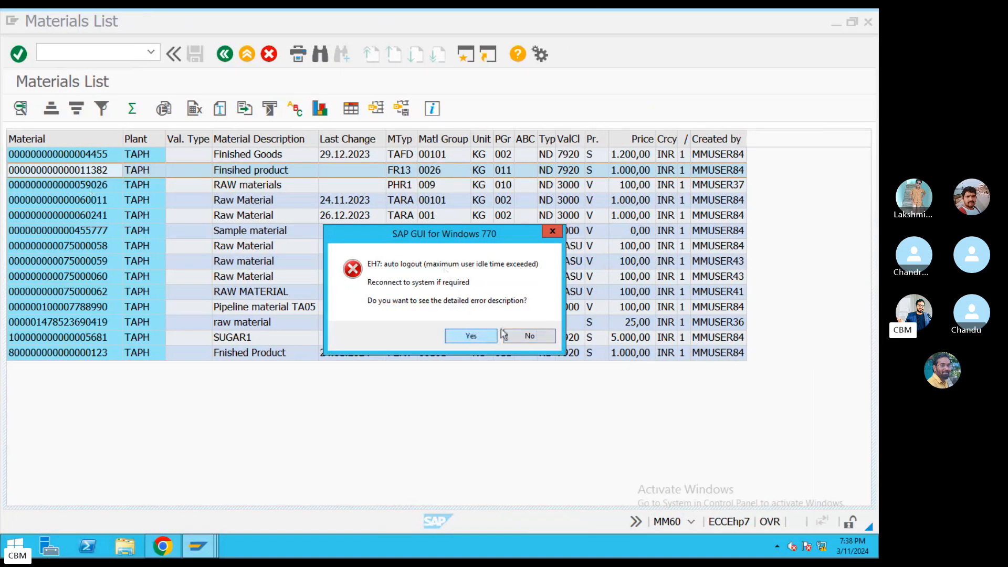
# Dismiss the auto-logout error and close the timed-out SAP session
pyautogui.click(495, 335)
pyautogui.click(538, 353)
pyautogui.hotkey('ctrl', 'Left')
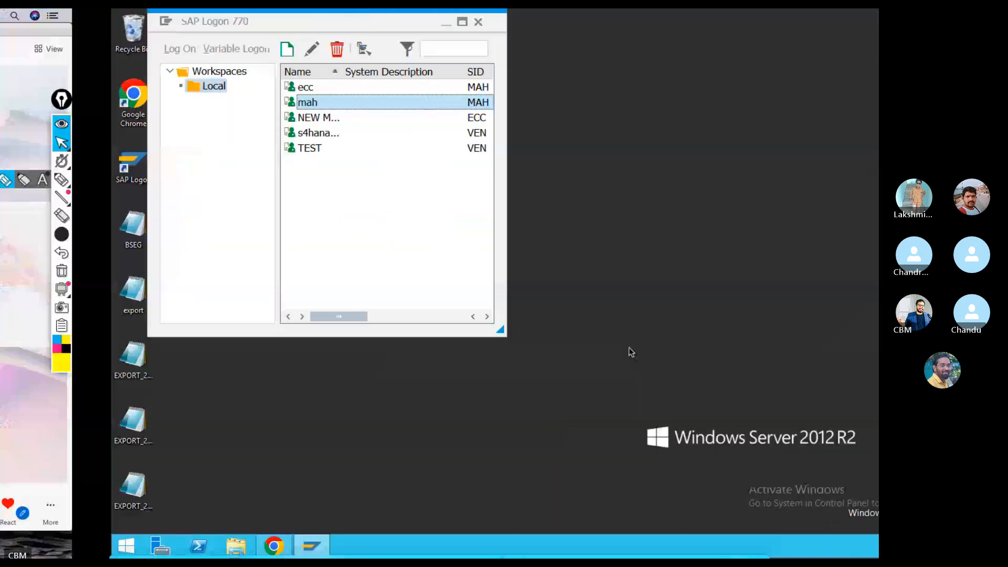
pyautogui.press('super+Tab')
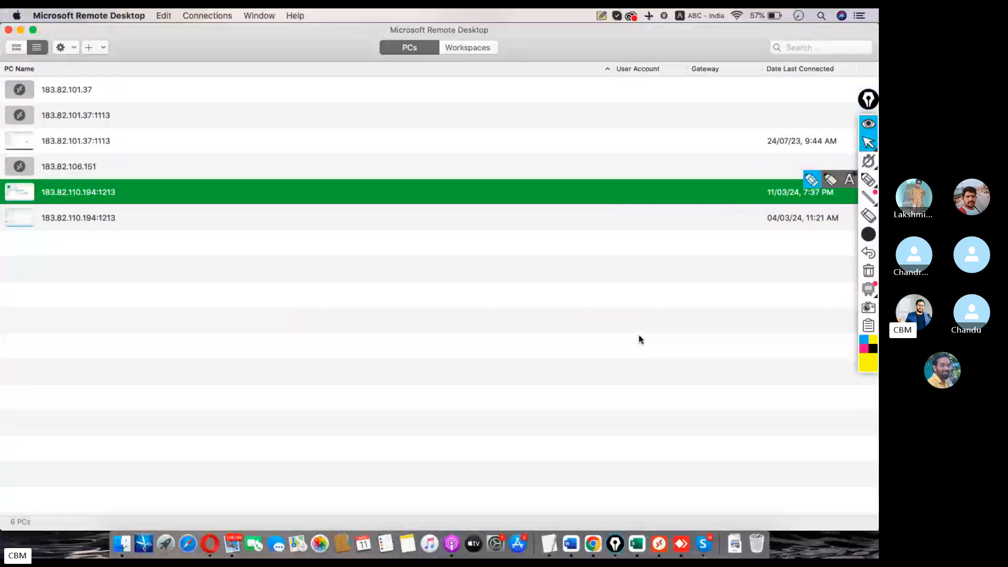
# Reopen the remote session and choose the ECC system's logon screen instead of s4hana
pyautogui.doubleClick(119, 200)
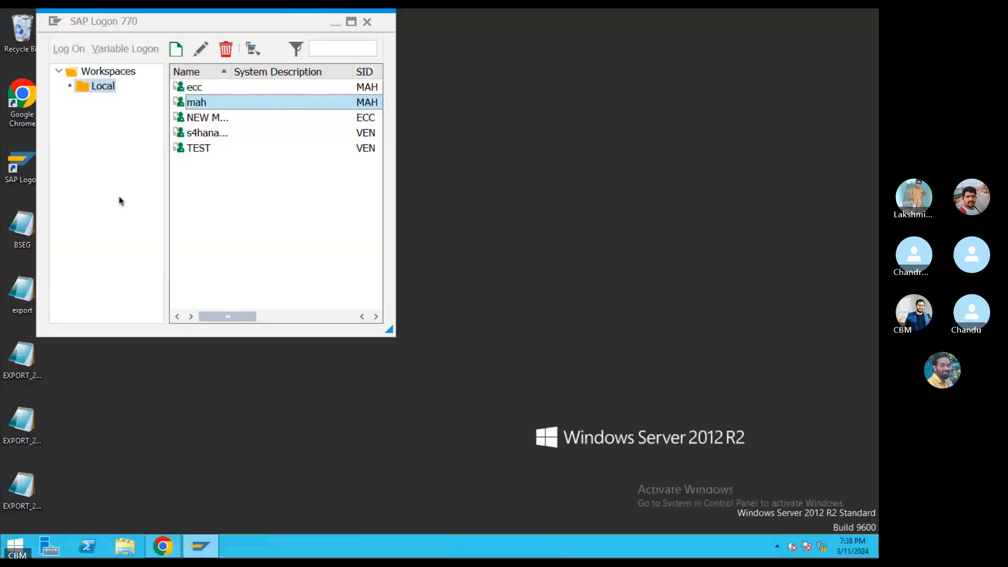
pyautogui.doubleClick(206, 133)
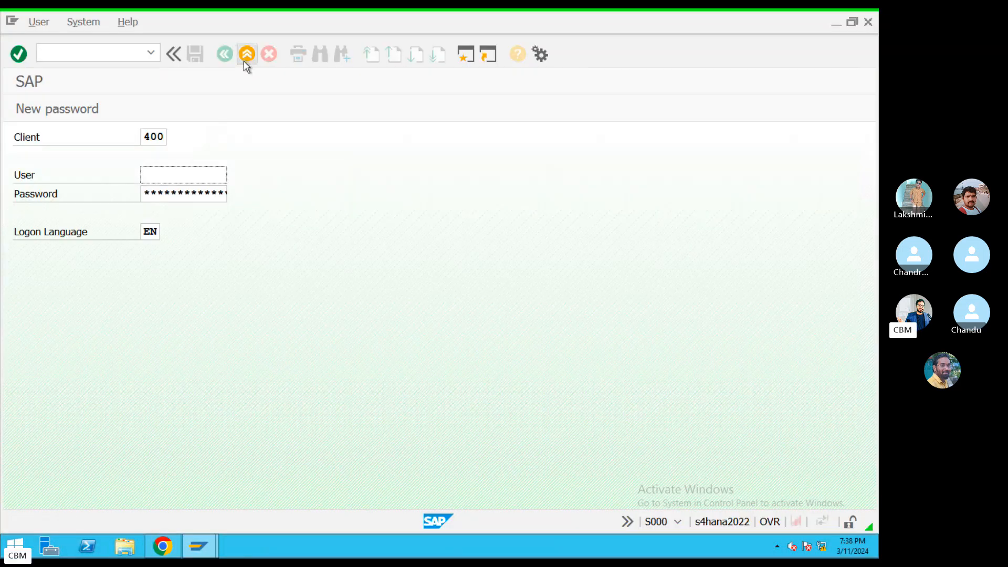
pyautogui.click(246, 58)
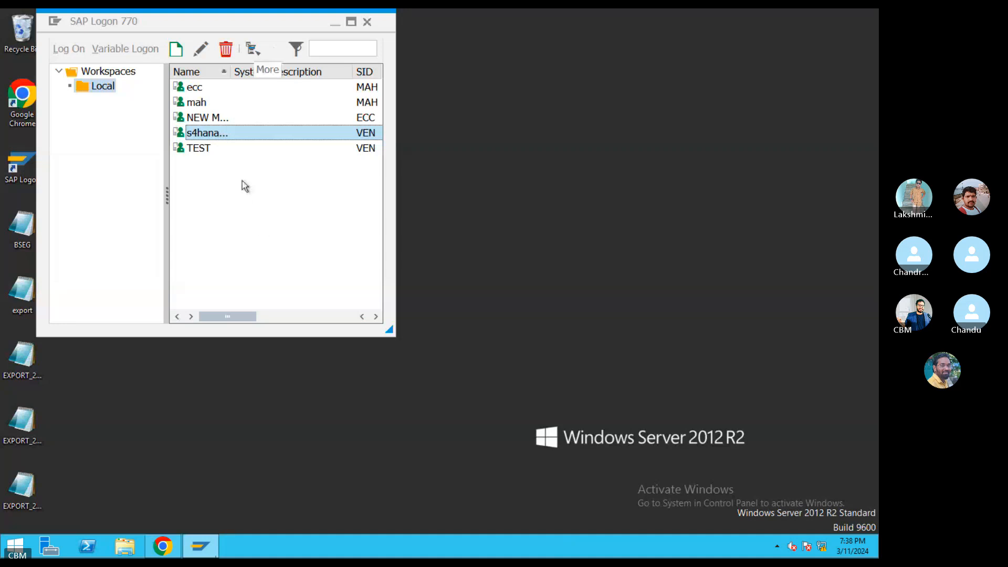
pyautogui.click(199, 103)
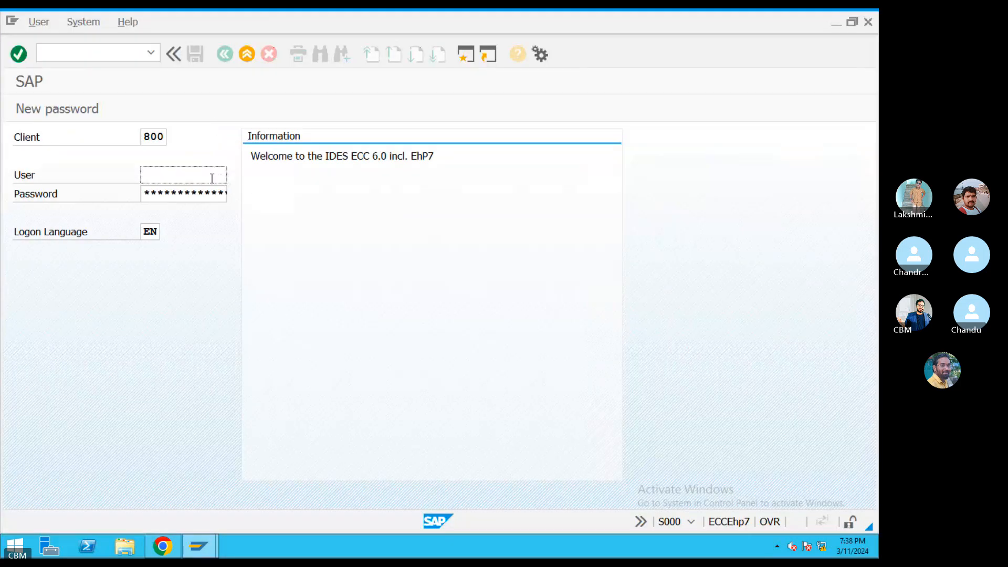
# Log on with the saved user name and password, acknowledging the failed-attempt notice
pyautogui.click(216, 179)
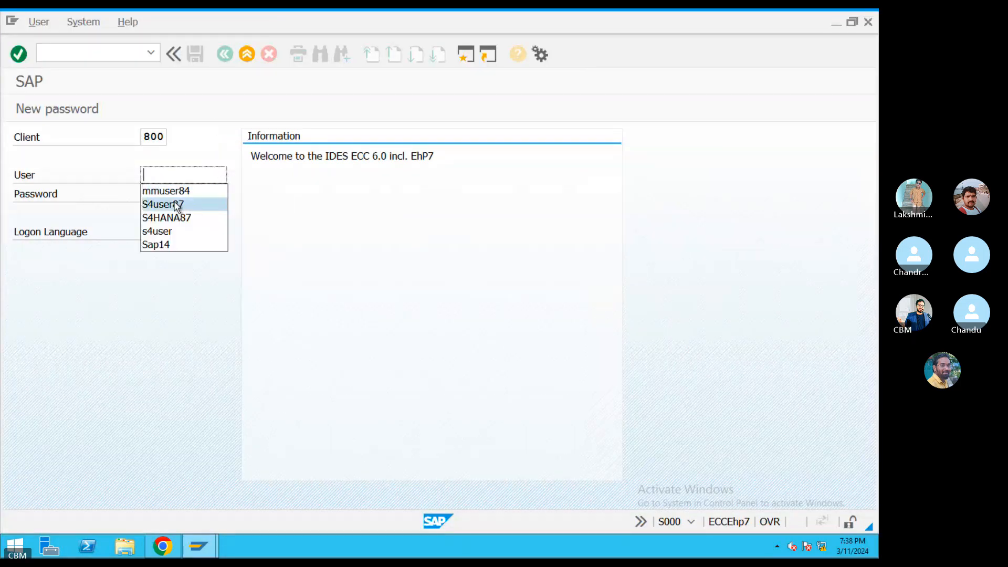
pyautogui.click(174, 191)
pyautogui.write('*')
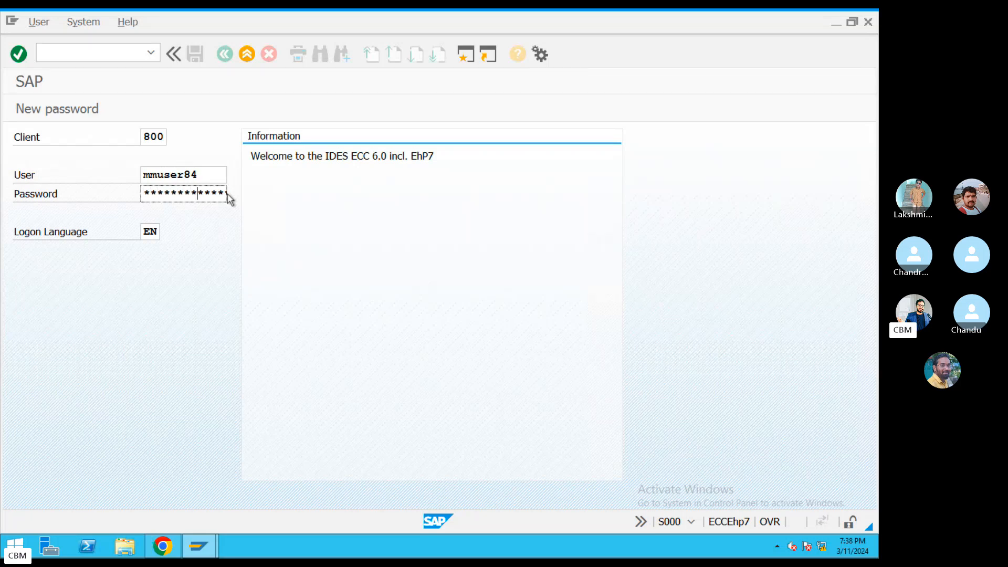
pyautogui.press('Return')
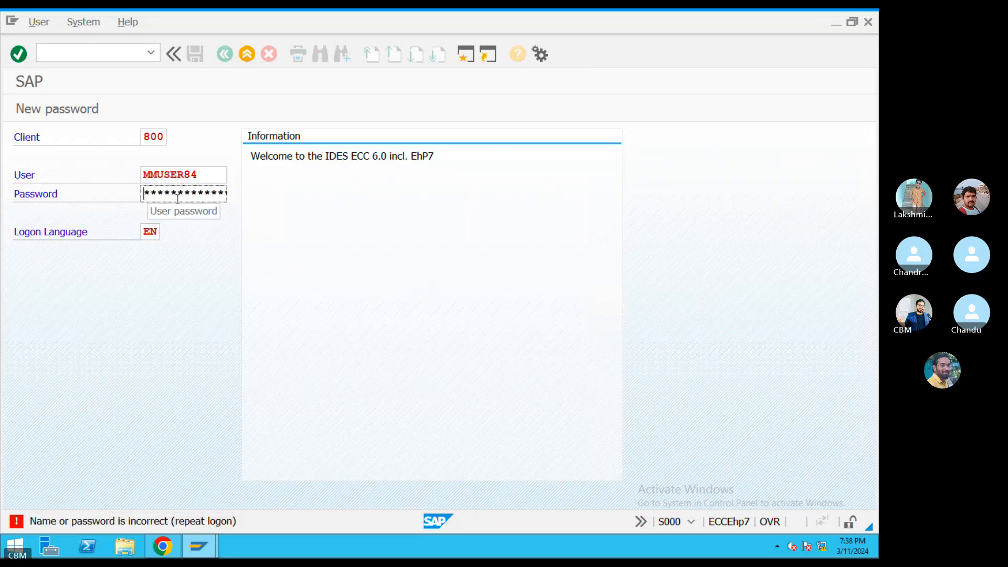
pyautogui.click(177, 195)
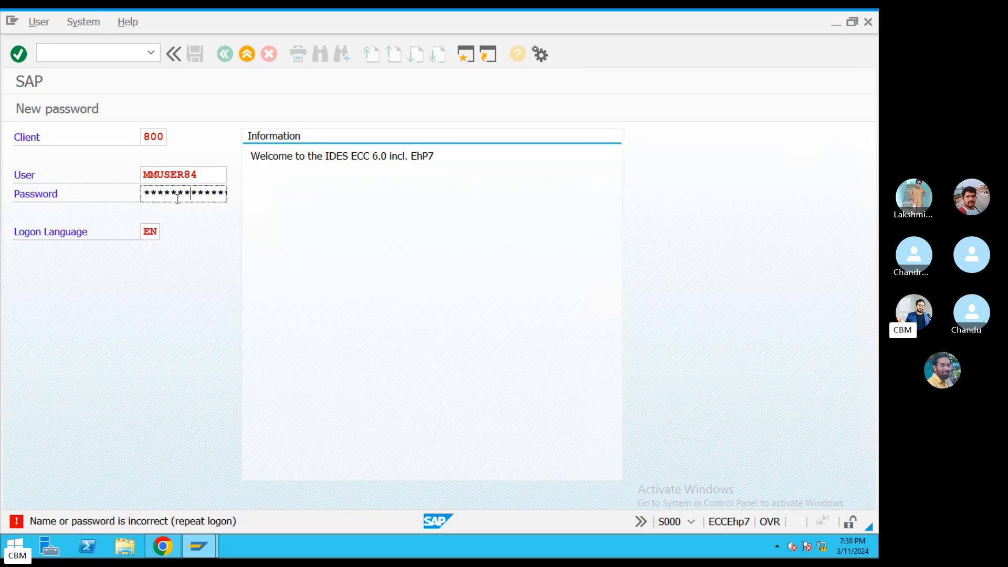
pyautogui.press('Return')
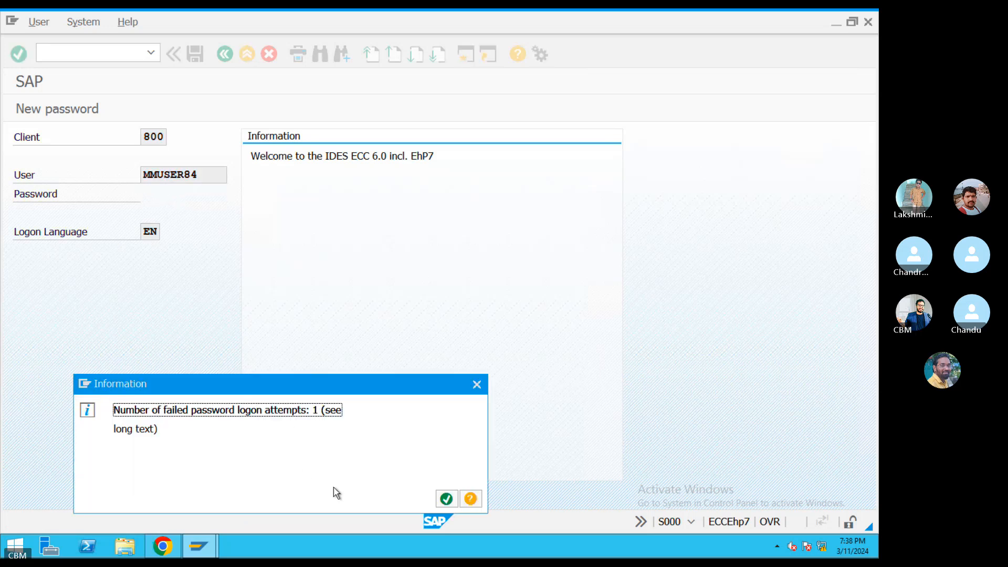
pyautogui.click(449, 497)
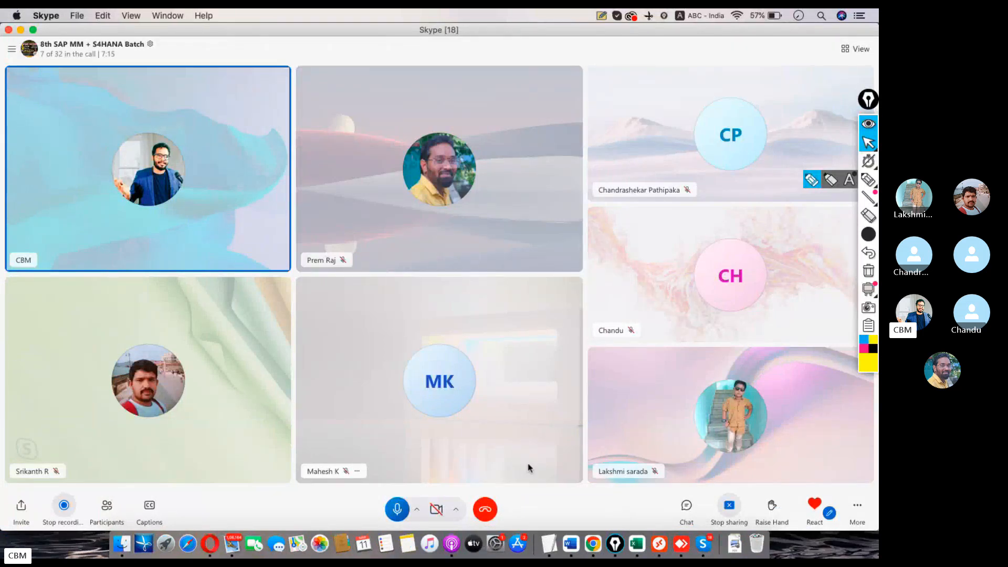
pyautogui.click(655, 531)
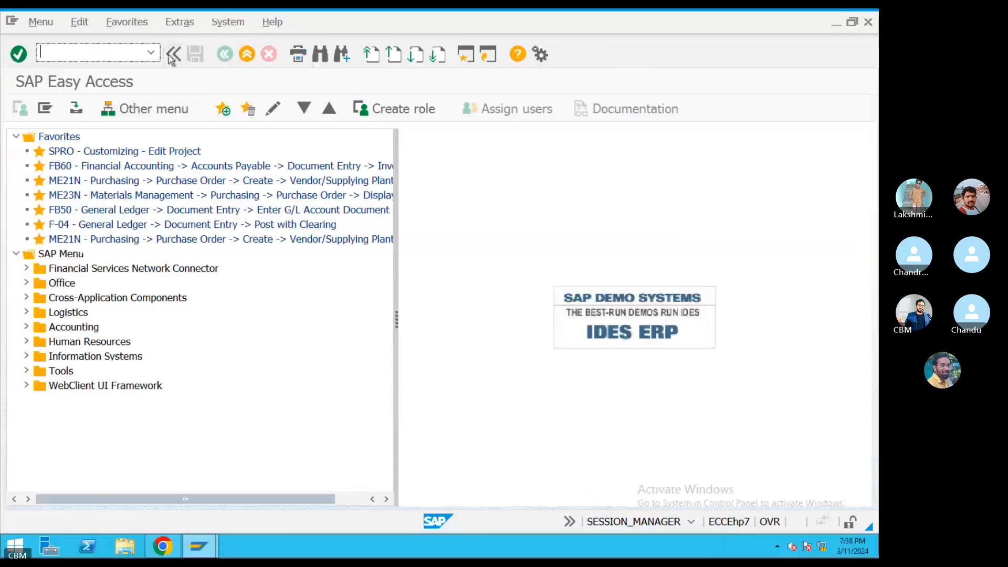
pyautogui.click(145, 54)
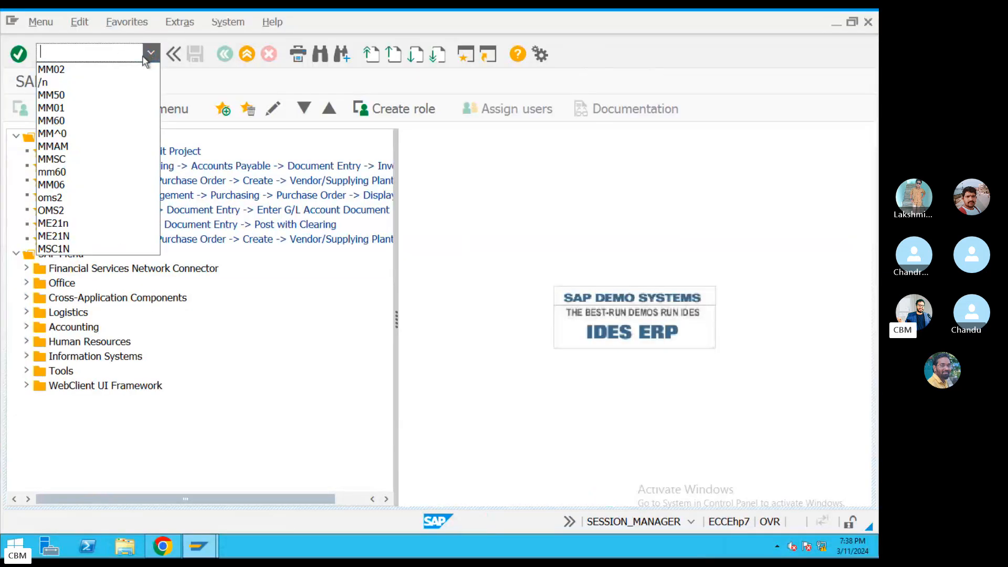
pyautogui.hotkey('ctrl', 'Left')
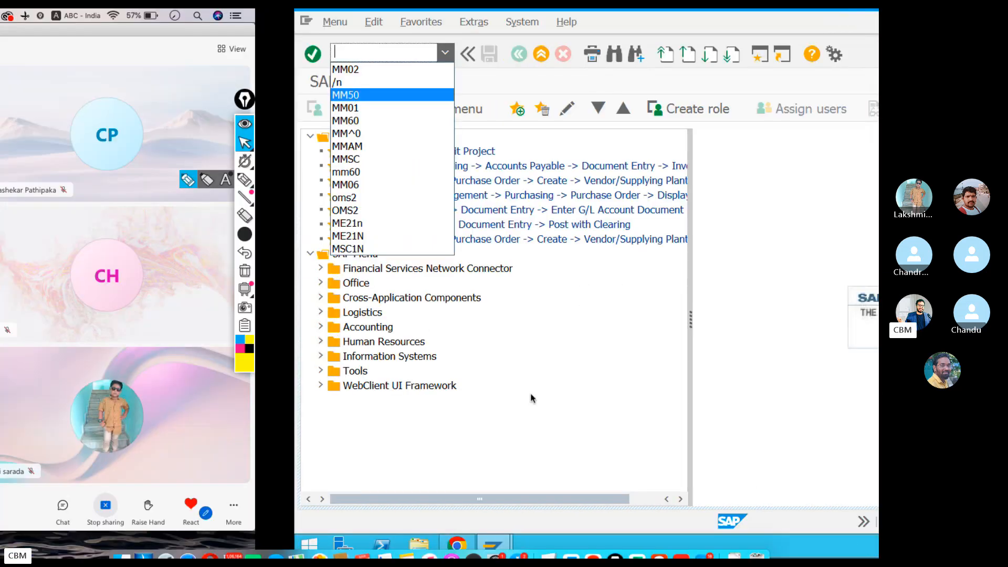
pyautogui.click(561, 517)
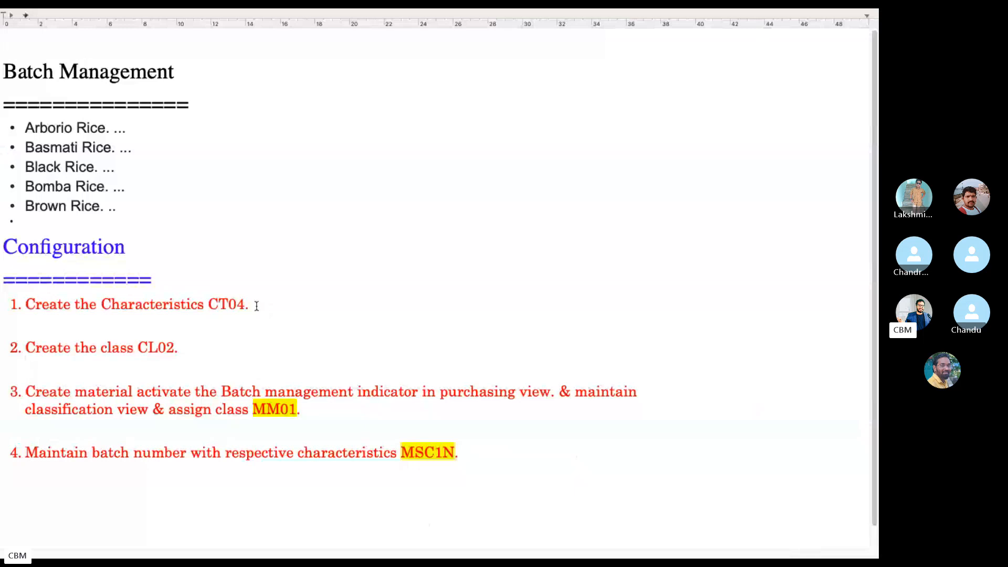
pyautogui.moveTo(253, 312); pyautogui.dragTo(1, 310)
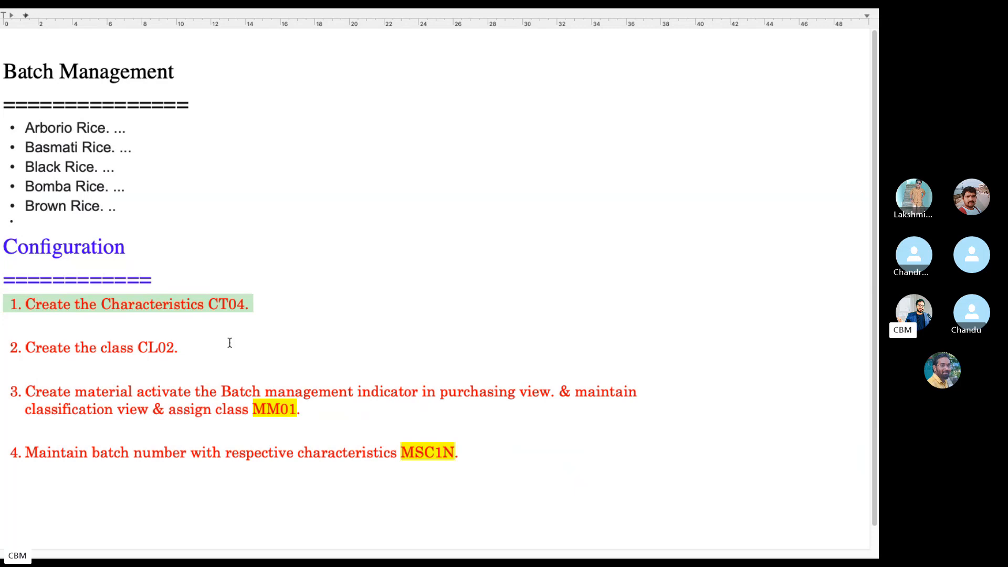
pyautogui.hotkey('ctrl', 'Left')
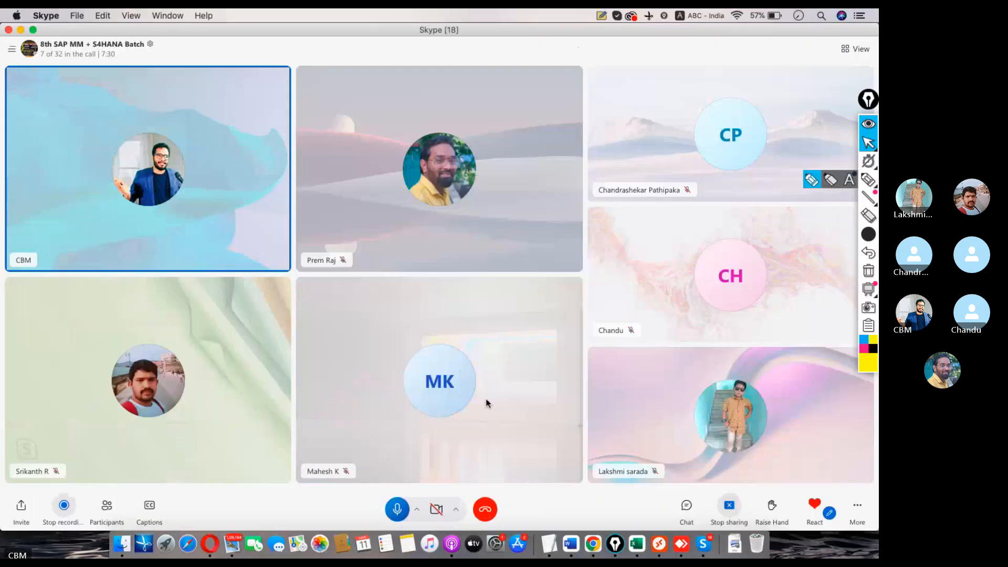
pyautogui.click(657, 521)
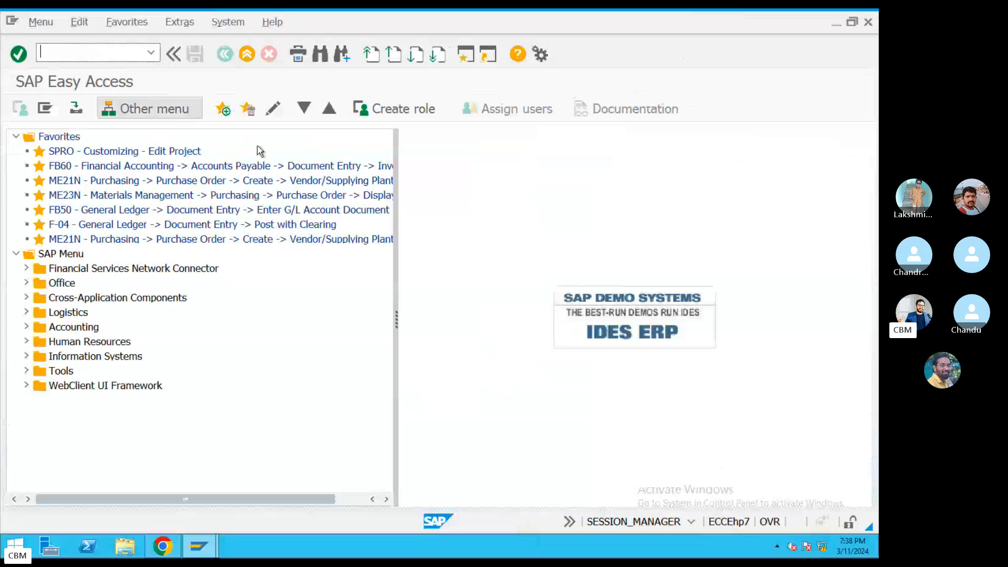
pyautogui.hotkey('ctrl', 'Left')
pyautogui.click(547, 536)
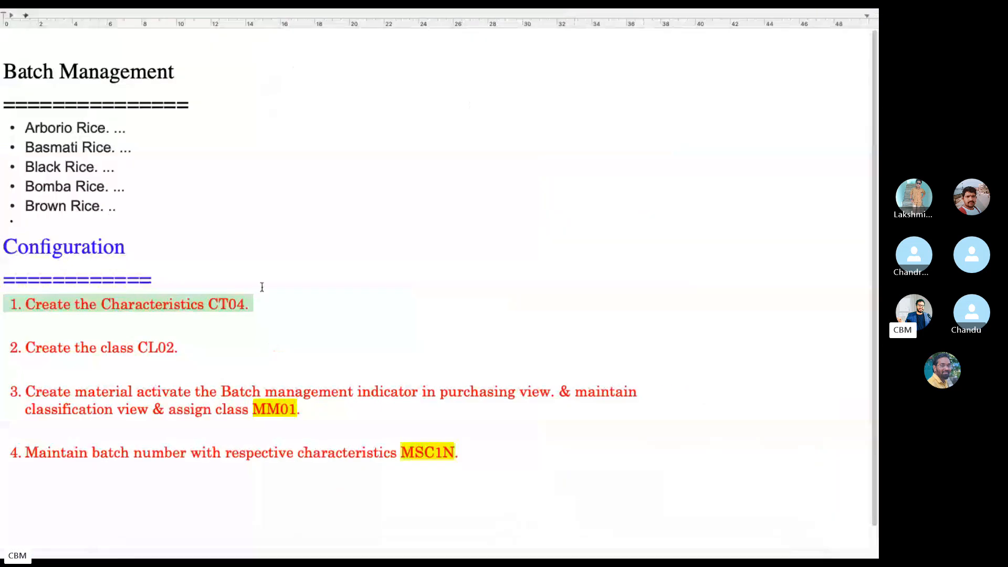
pyautogui.moveTo(261, 303); pyautogui.dragTo(94, 307)
pyautogui.hotkey('ctrl', 'Left')
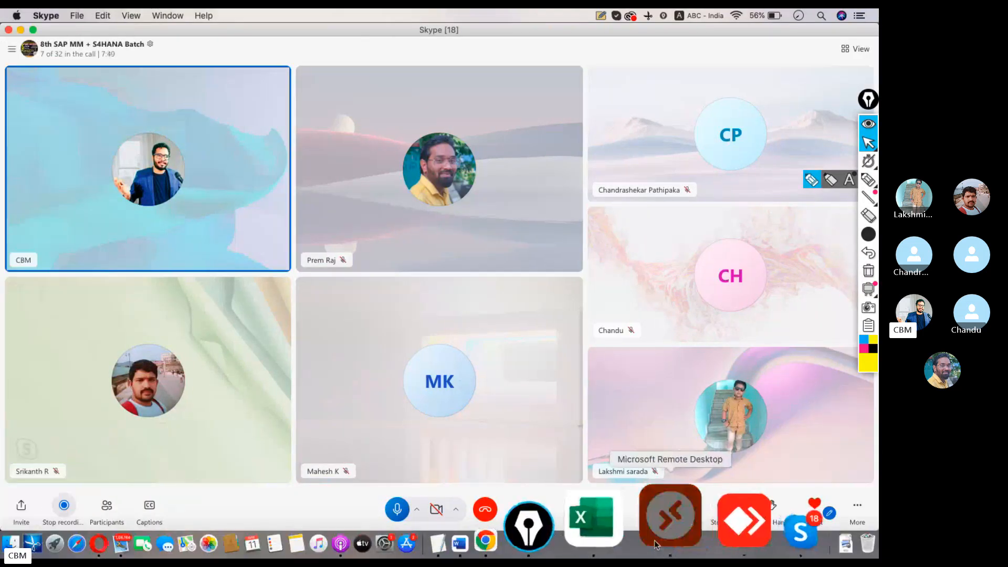
pyautogui.click(654, 541)
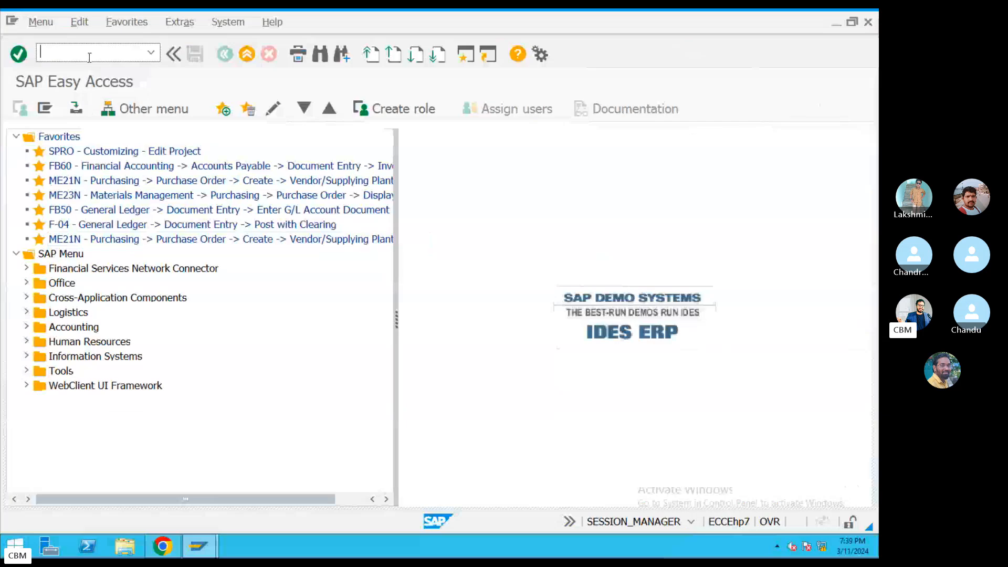
# Run CT04, fill in characteristic SUGAR from history and attempt to create it
pyautogui.click(89, 58)
pyautogui.write('CT04')
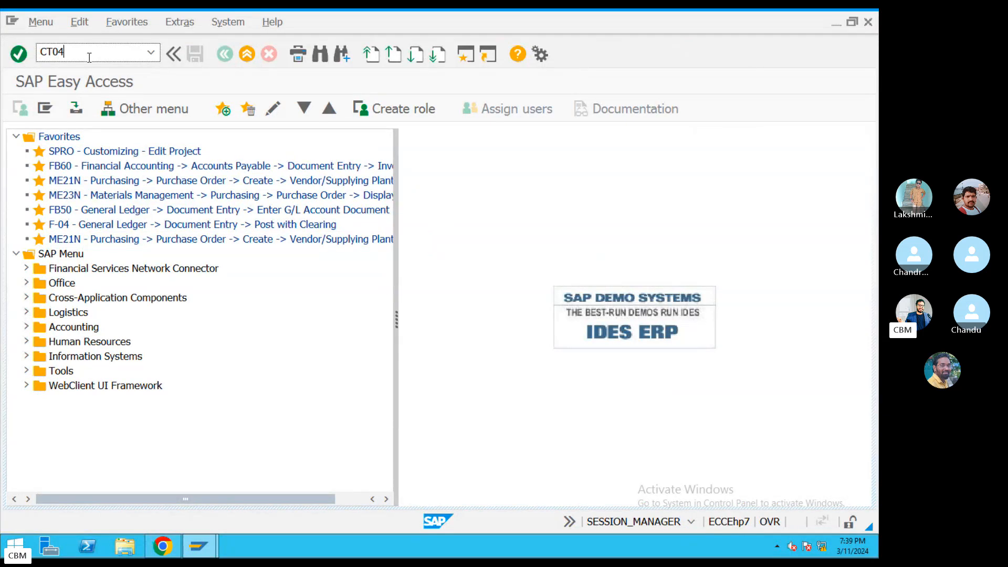
pyautogui.press('Return')
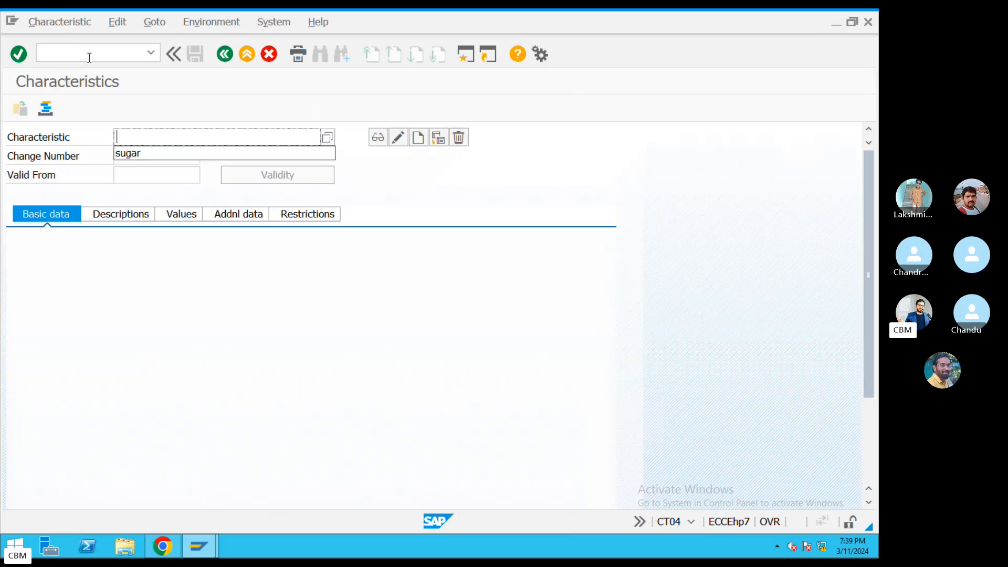
pyautogui.click(144, 155)
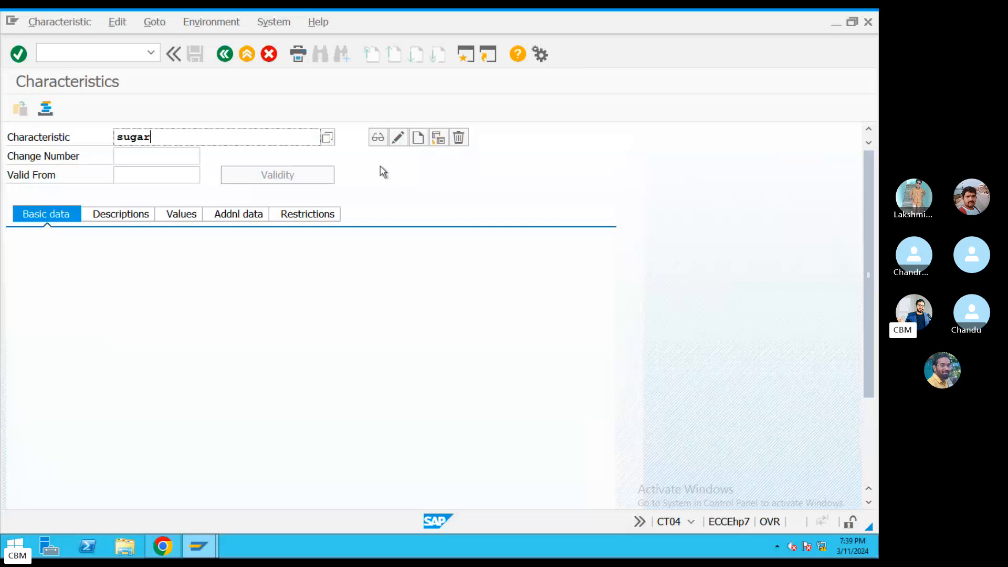
pyautogui.click(425, 138)
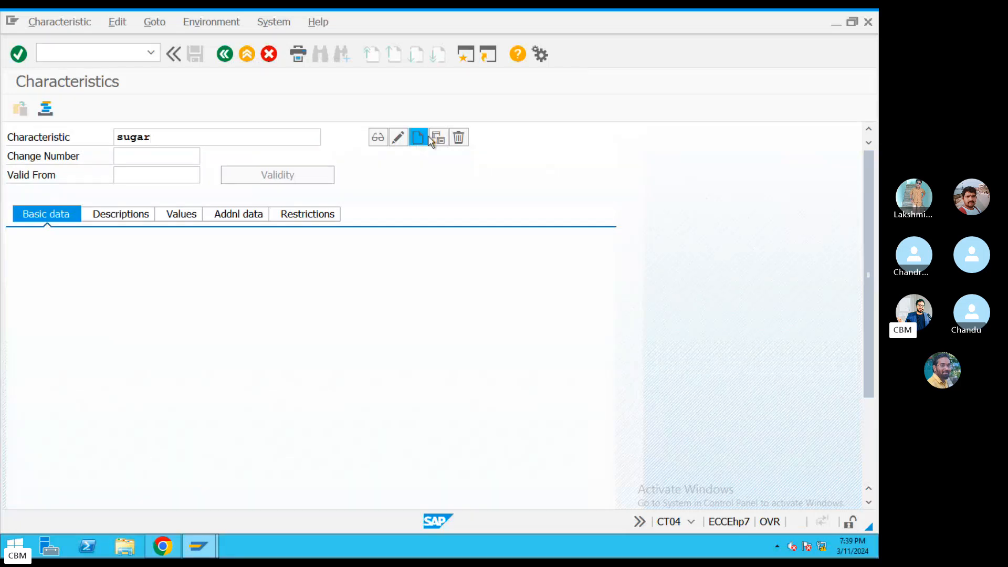
# Open SUGAR for change and review its name, valid-from date 11.03.2024 and description
pyautogui.click(399, 139)
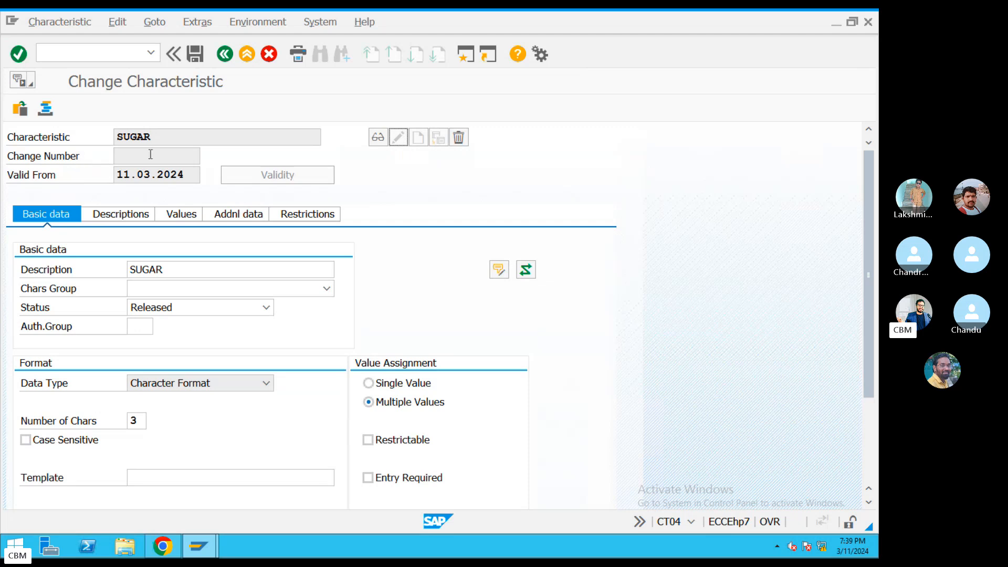
pyautogui.moveTo(157, 133); pyautogui.dragTo(87, 132)
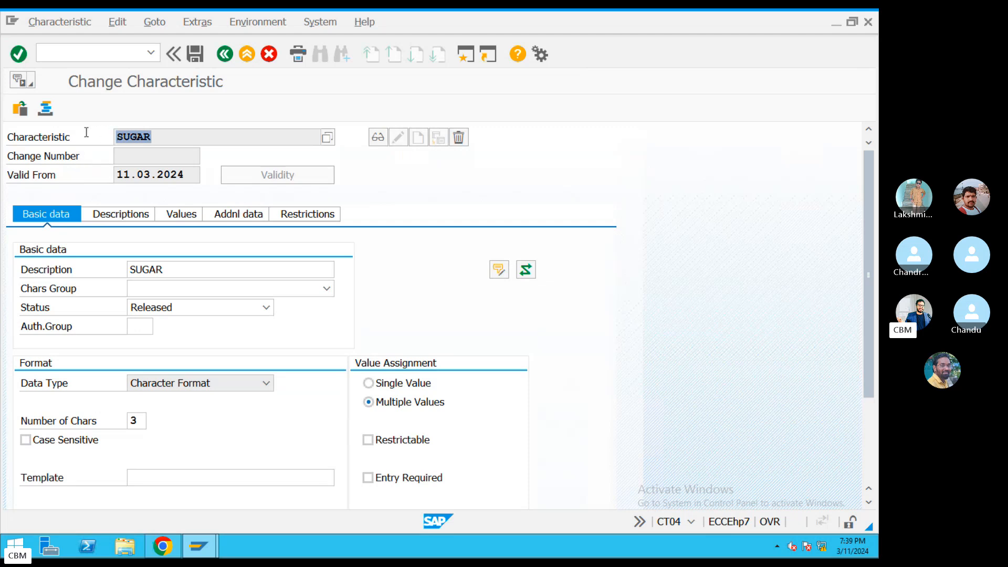
pyautogui.moveTo(172, 175); pyautogui.dragTo(105, 176)
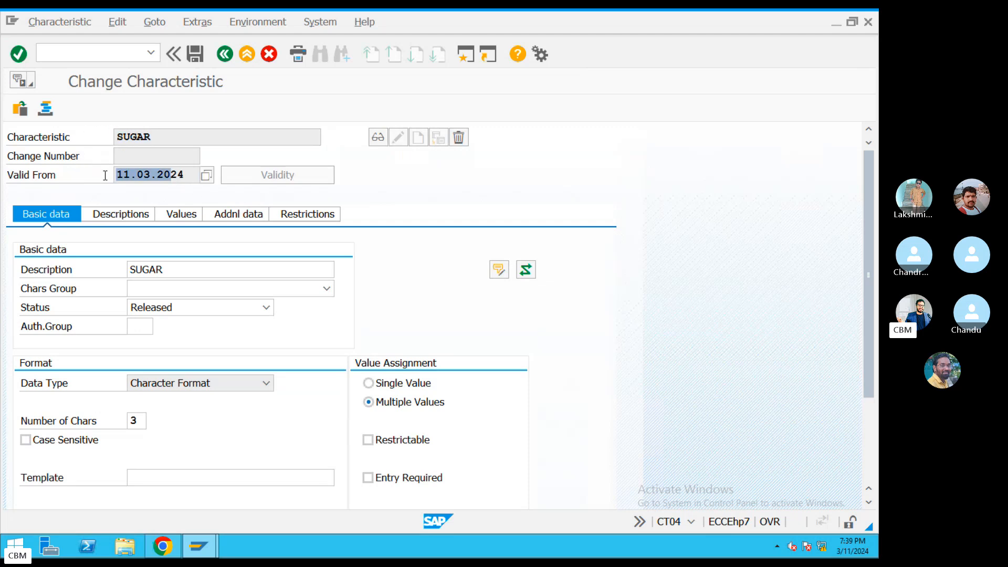
pyautogui.moveTo(183, 175); pyautogui.dragTo(100, 173)
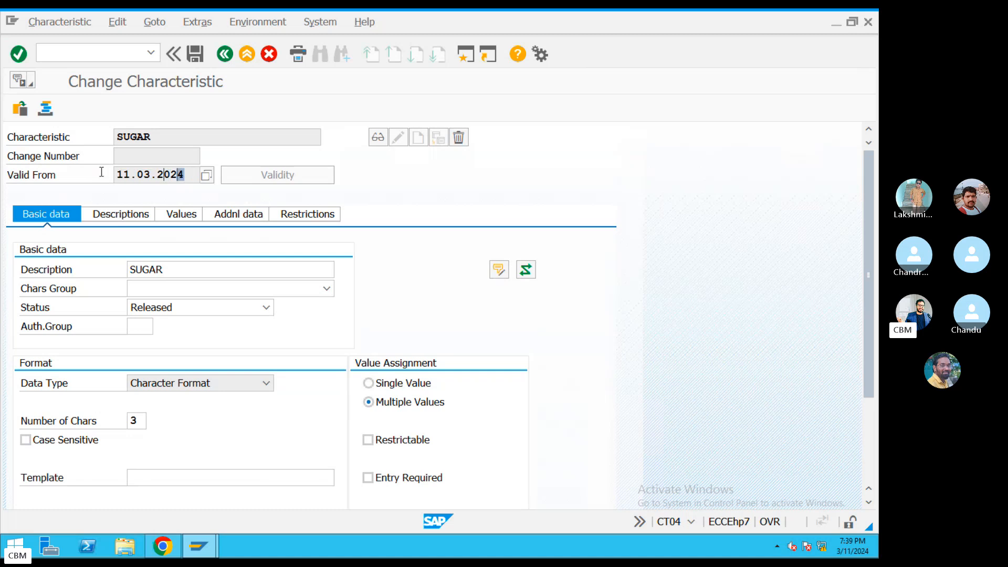
pyautogui.moveTo(175, 273); pyautogui.dragTo(105, 267)
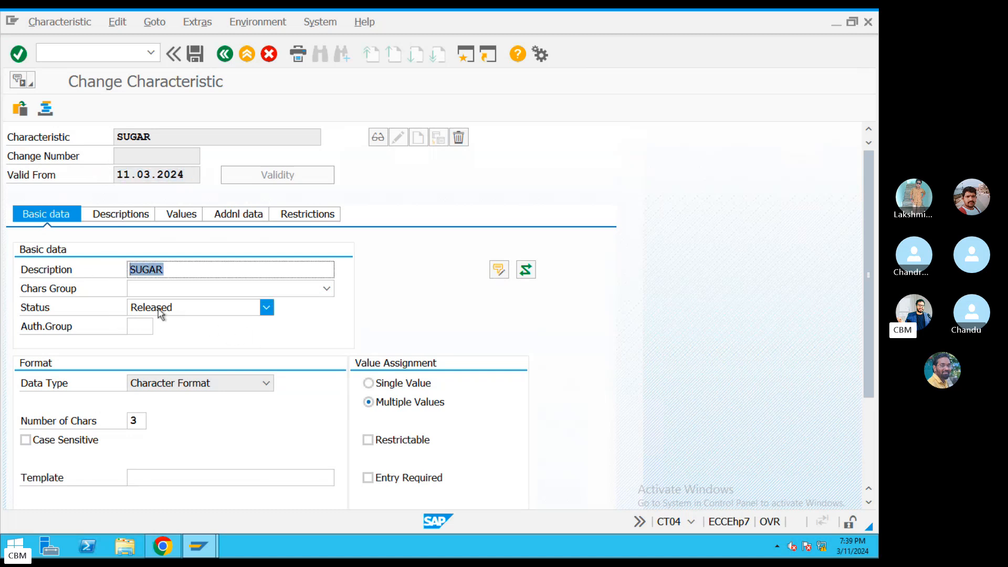
# Keep status Released and Character Format data type, with 3 characters
pyautogui.click(232, 308)
pyautogui.click(160, 350)
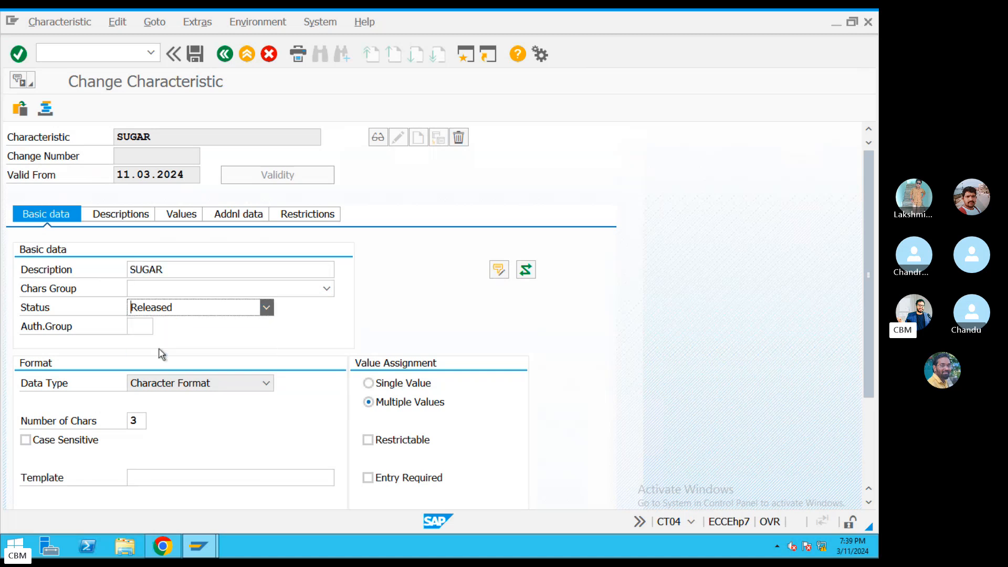
pyautogui.click(229, 314)
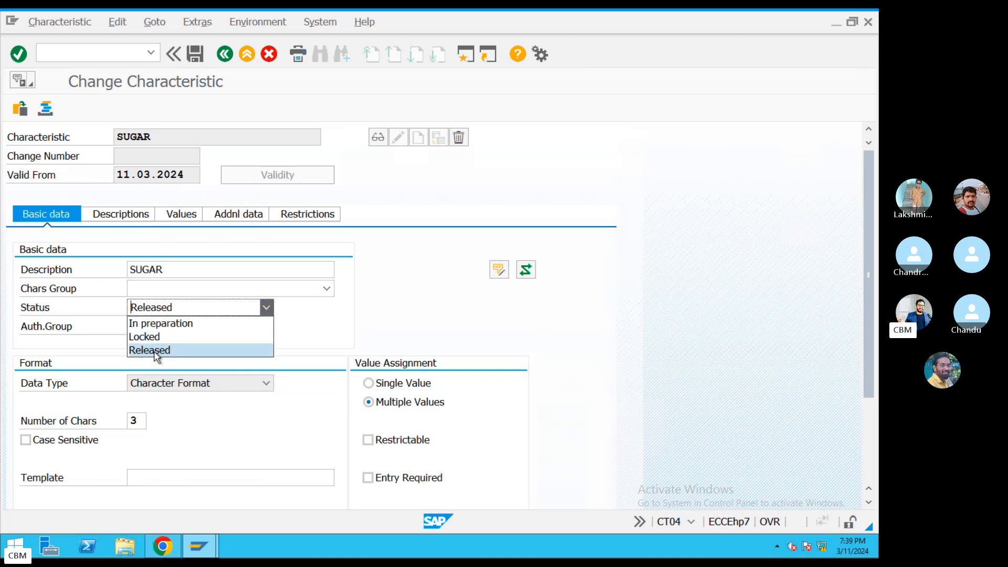
pyautogui.click(340, 358)
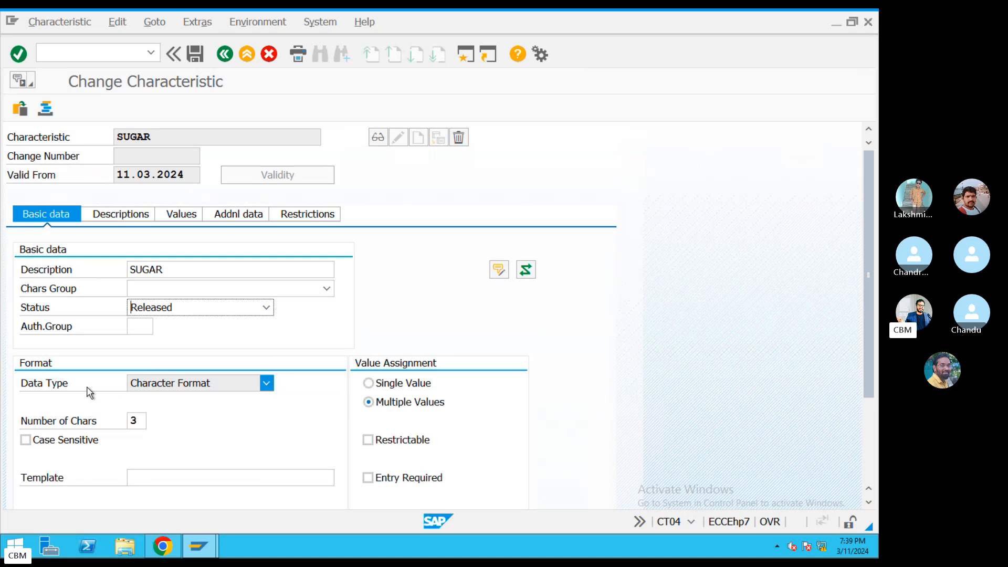
pyautogui.click(267, 383)
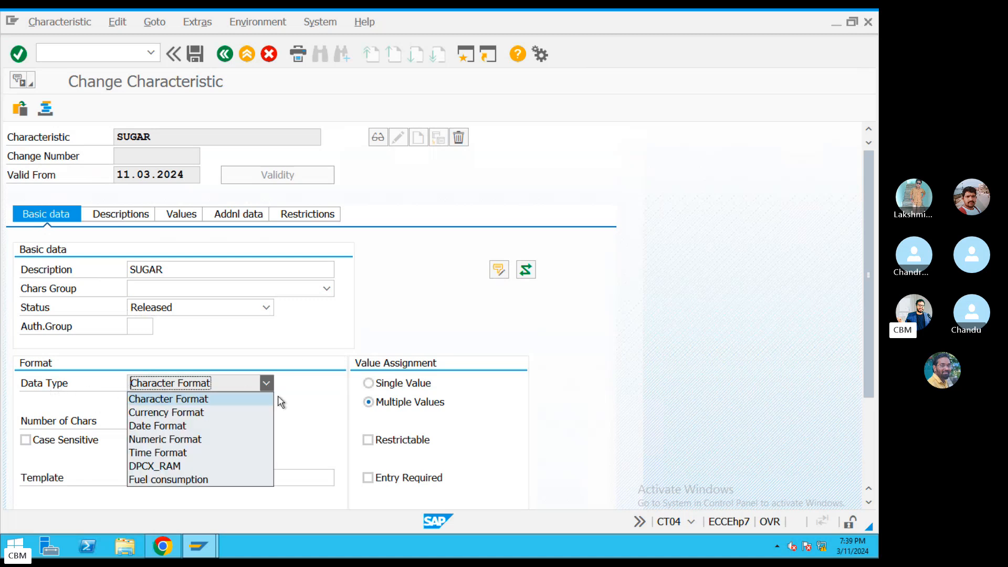
pyautogui.click(199, 403)
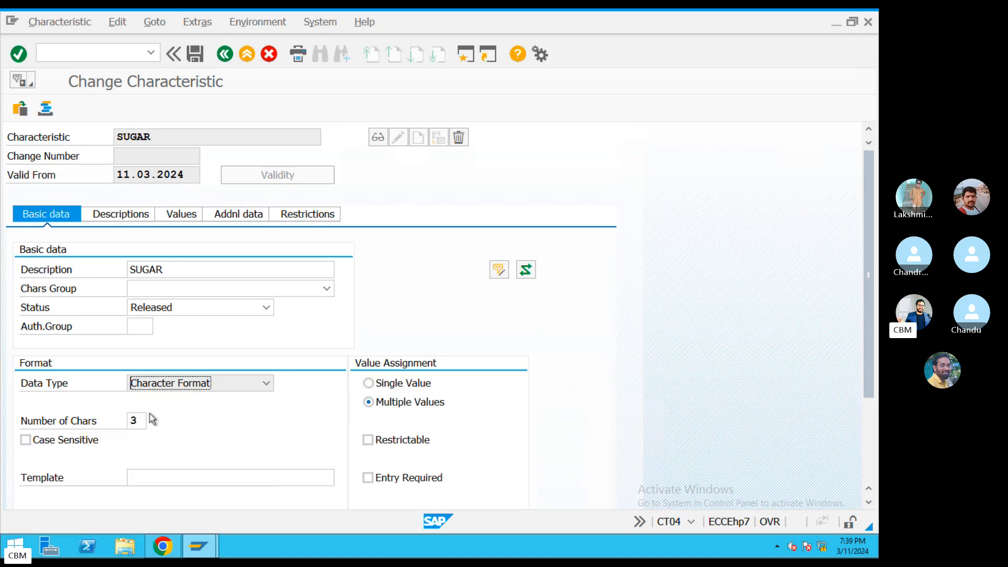
pyautogui.click(148, 421)
pyautogui.write('3')
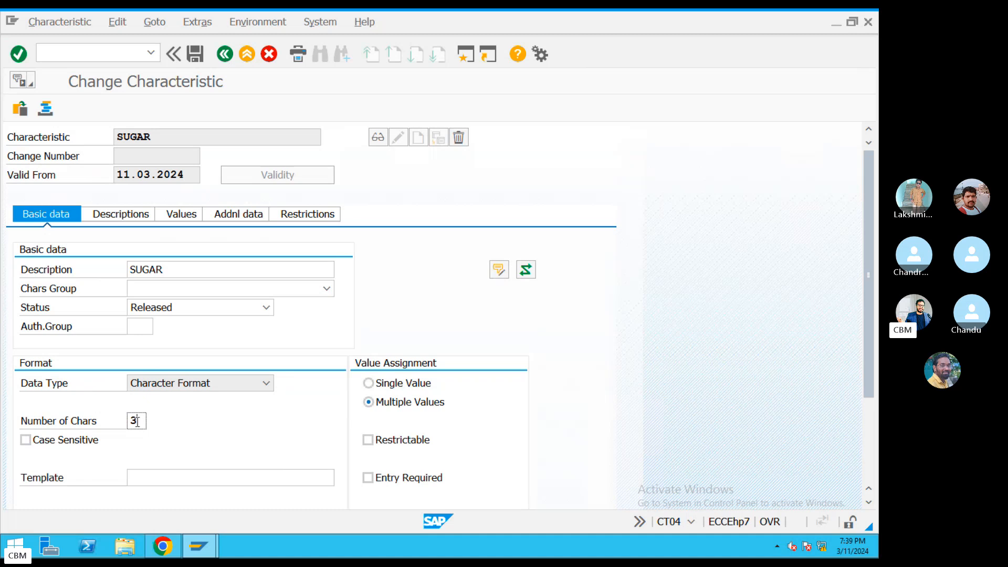
pyautogui.click(143, 422)
# Review SUGAR's allowed values: M1 BROWN, M2 WHITE, M3 GREEN
pyautogui.click(247, 215)
pyautogui.click(198, 215)
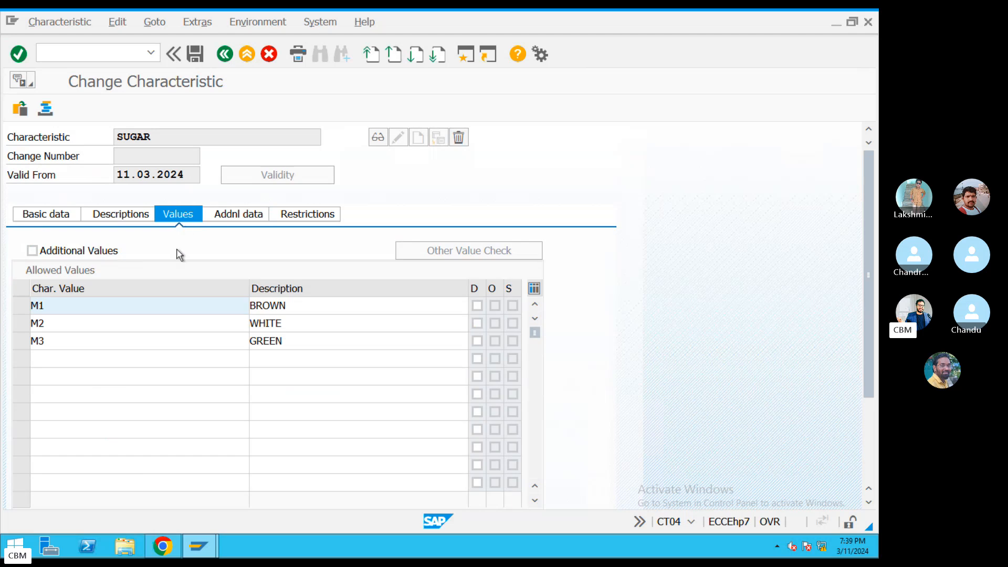
pyautogui.moveTo(304, 306); pyautogui.dragTo(224, 309)
pyautogui.moveTo(298, 329); pyautogui.dragTo(216, 327)
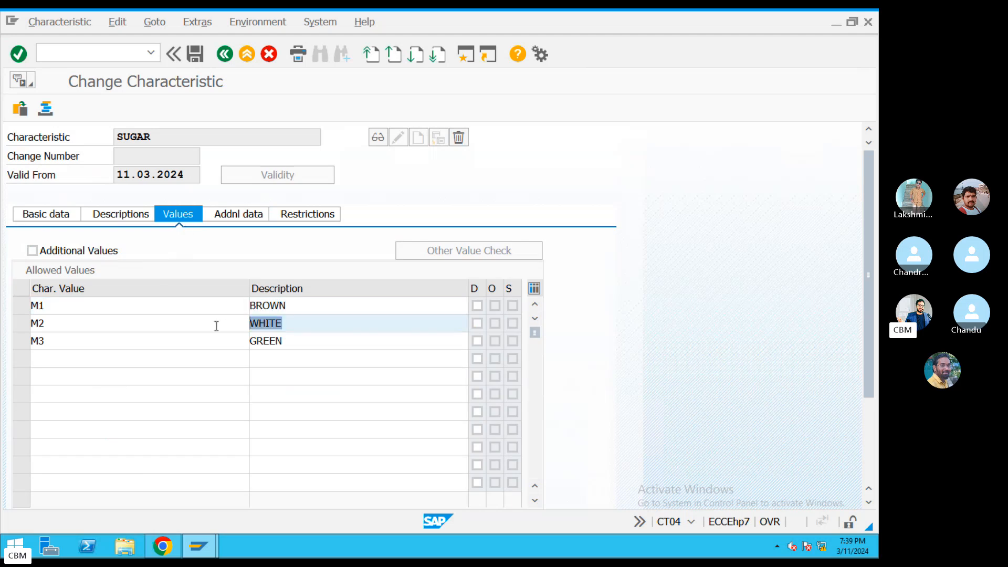
pyautogui.moveTo(294, 341); pyautogui.dragTo(231, 336)
pyautogui.moveTo(86, 308); pyautogui.dragTo(2, 305)
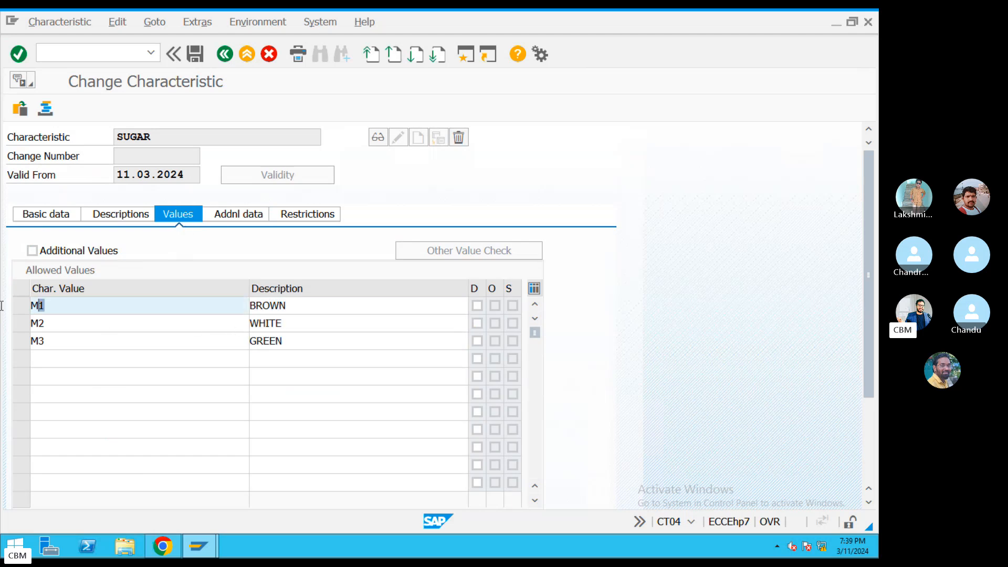
# Revisit SUGAR's basic data, then go over values M1–M3 and their descriptions again
pyautogui.click(58, 216)
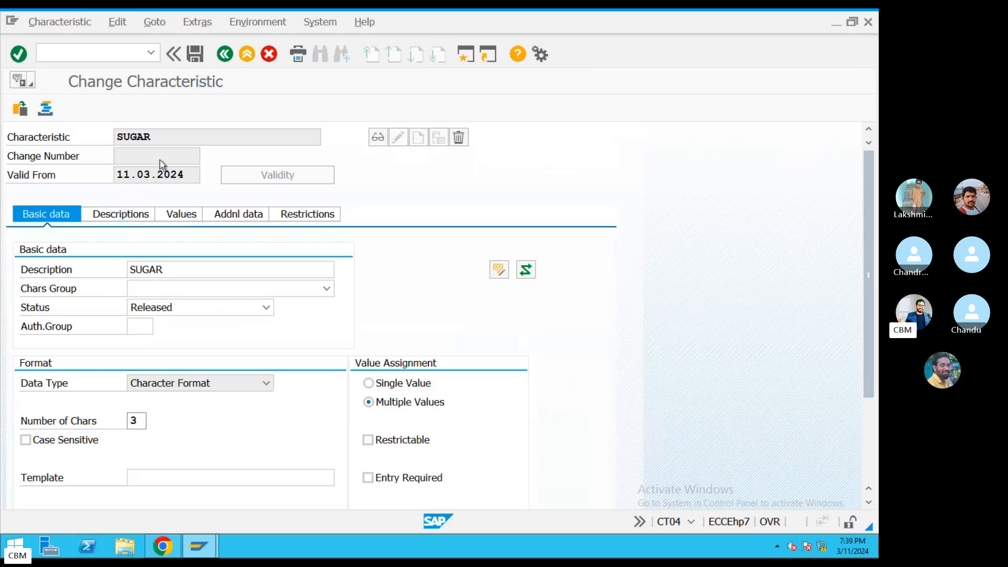
pyautogui.moveTo(161, 141); pyautogui.dragTo(70, 169)
pyautogui.click(242, 216)
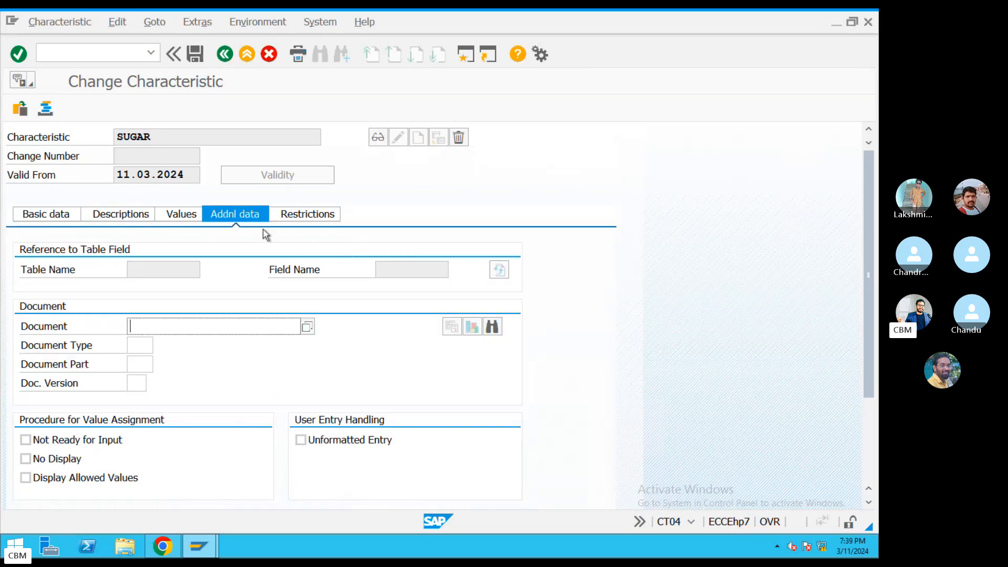
pyautogui.click(178, 215)
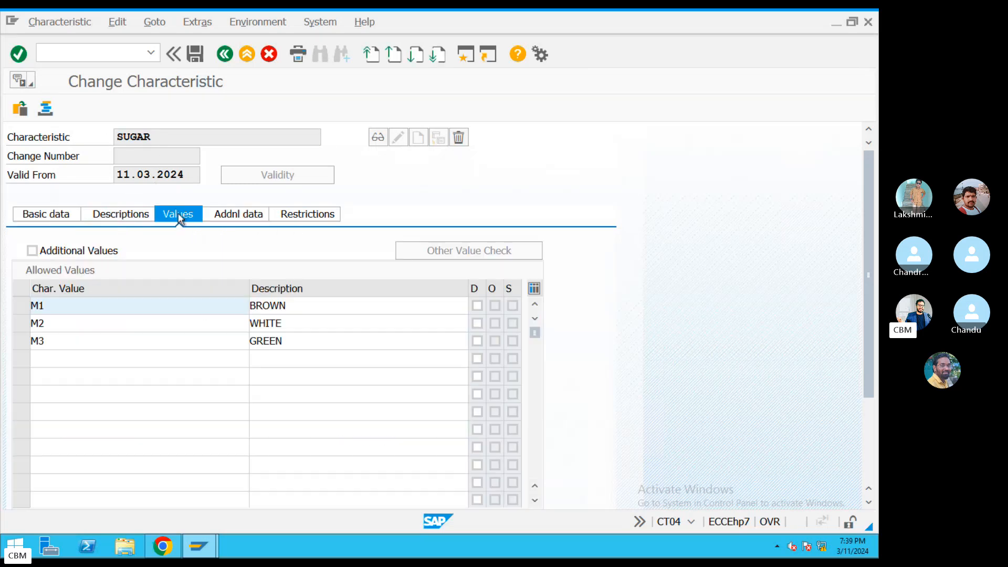
pyautogui.moveTo(51, 306); pyautogui.dragTo(26, 342)
pyautogui.moveTo(45, 308); pyautogui.dragTo(30, 324)
pyautogui.click(47, 341)
pyautogui.moveTo(288, 307); pyautogui.dragTo(235, 339)
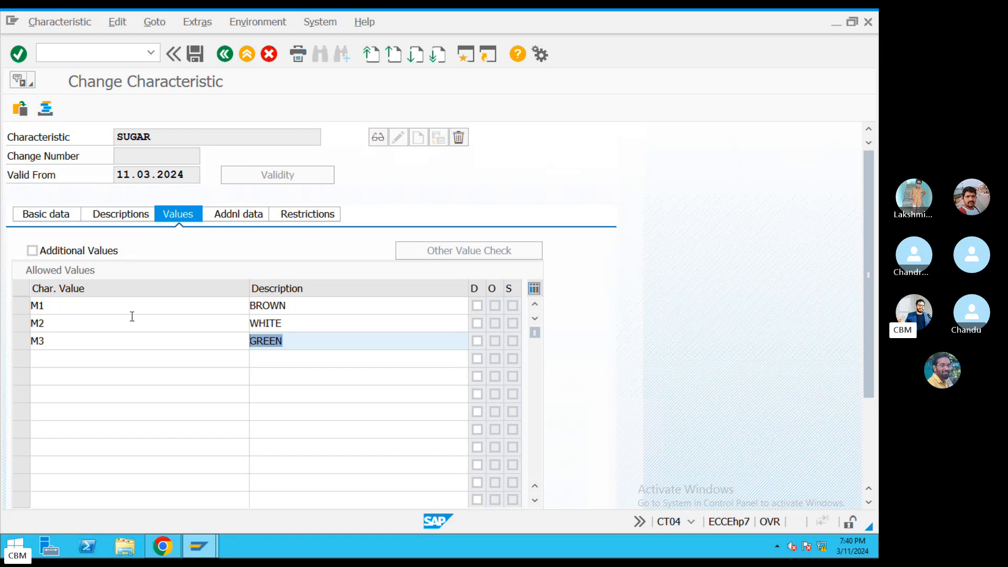
# Rerun CT04 from history and open characteristic RICE in change mode
pyautogui.click(226, 55)
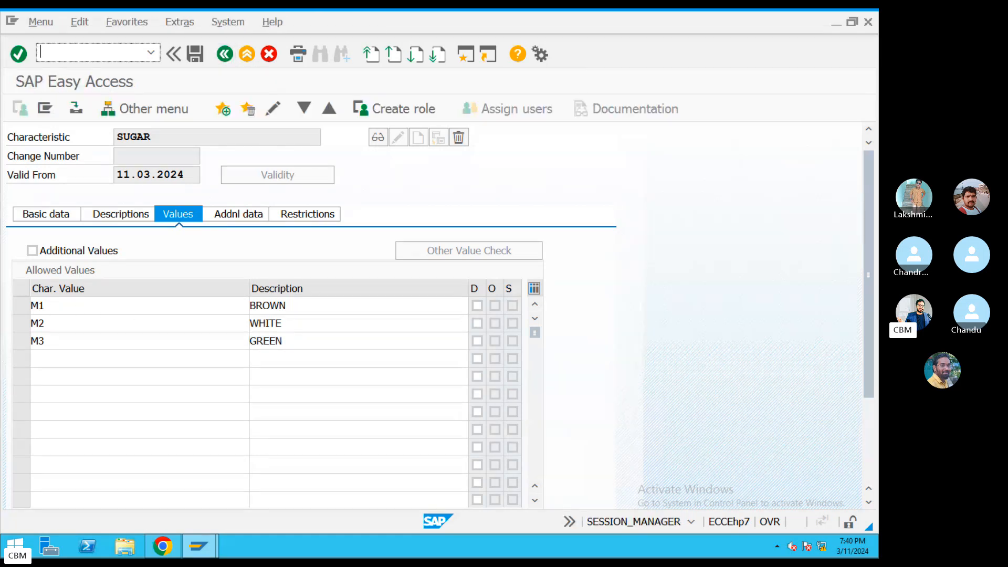
pyautogui.click(151, 52)
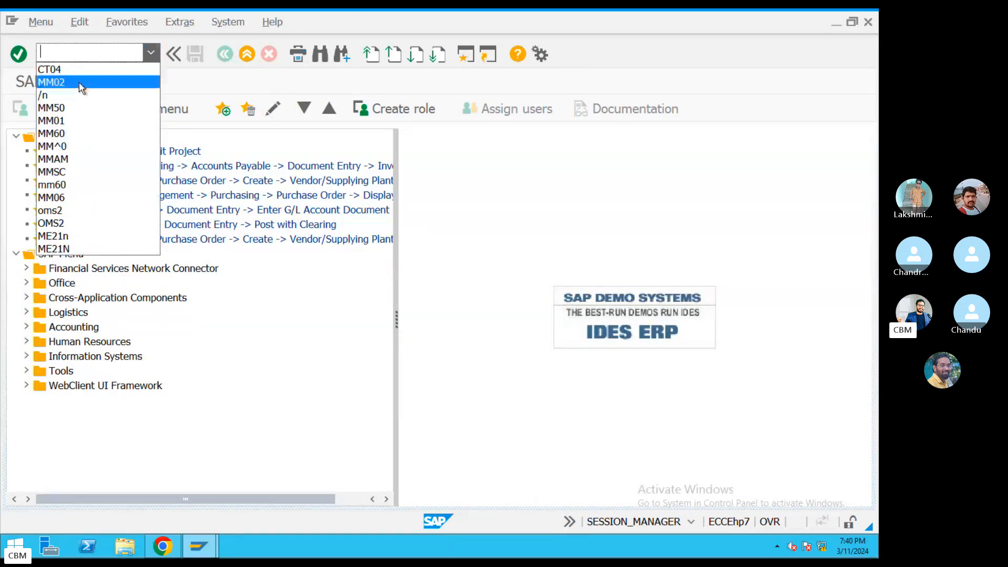
pyautogui.click(105, 69)
pyautogui.press('Return')
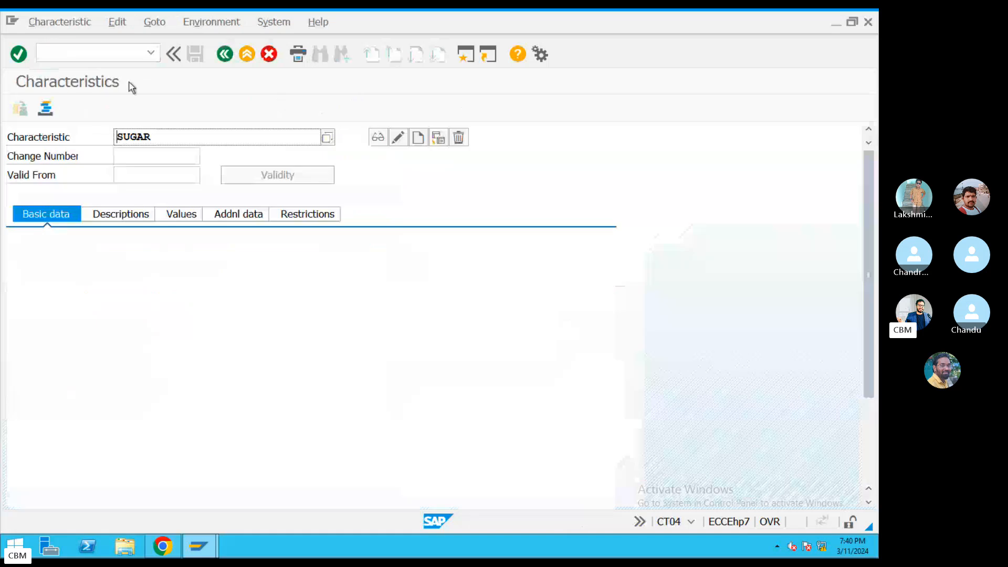
pyautogui.hotkey('shift', 'End')
pyautogui.write('RIC')
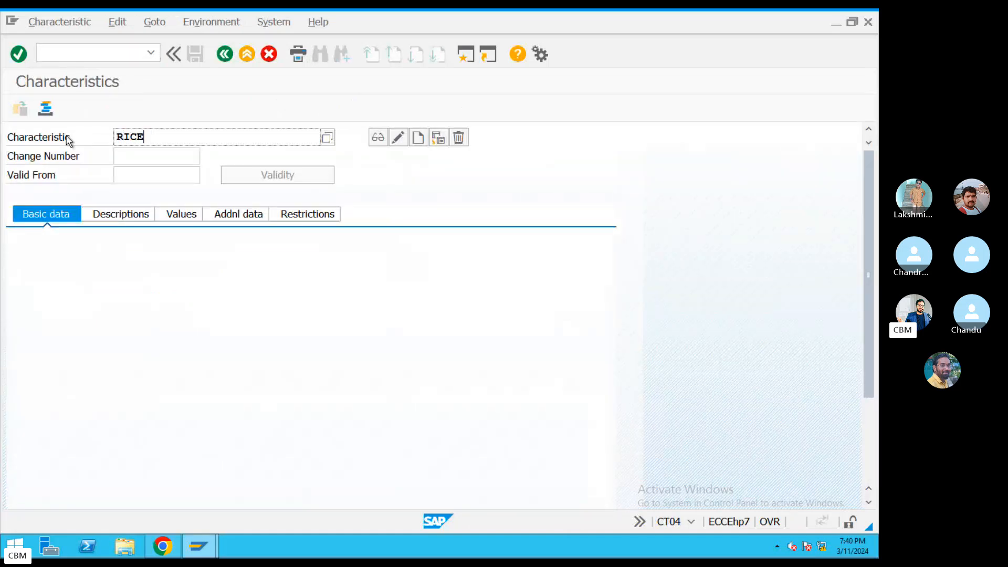
pyautogui.click(397, 139)
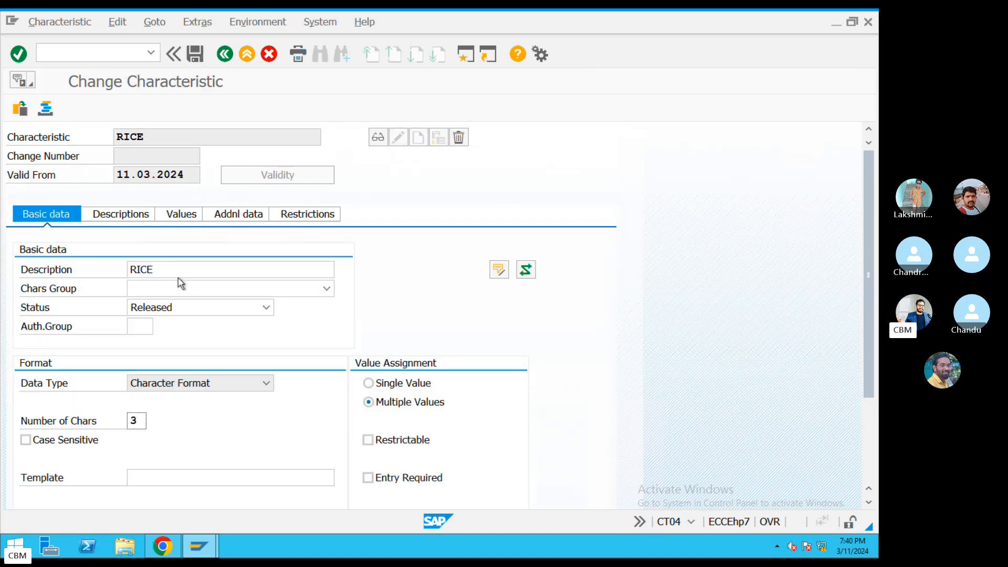
# Review RICE's allowed value descriptions BROWN, WHITE and GREEN and value Z1
pyautogui.click(183, 213)
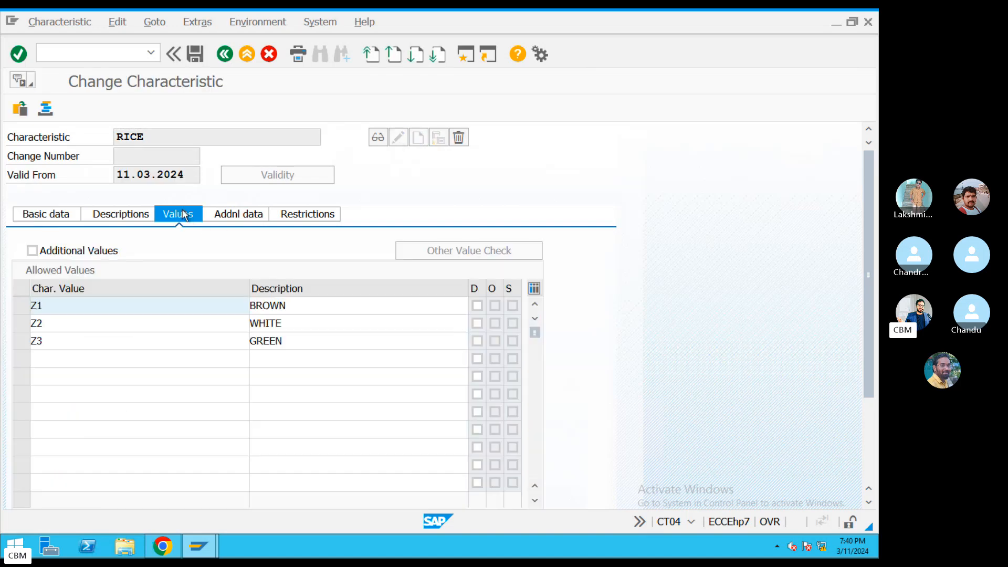
pyautogui.click(325, 307)
pyautogui.click(283, 328)
pyautogui.click(414, 339)
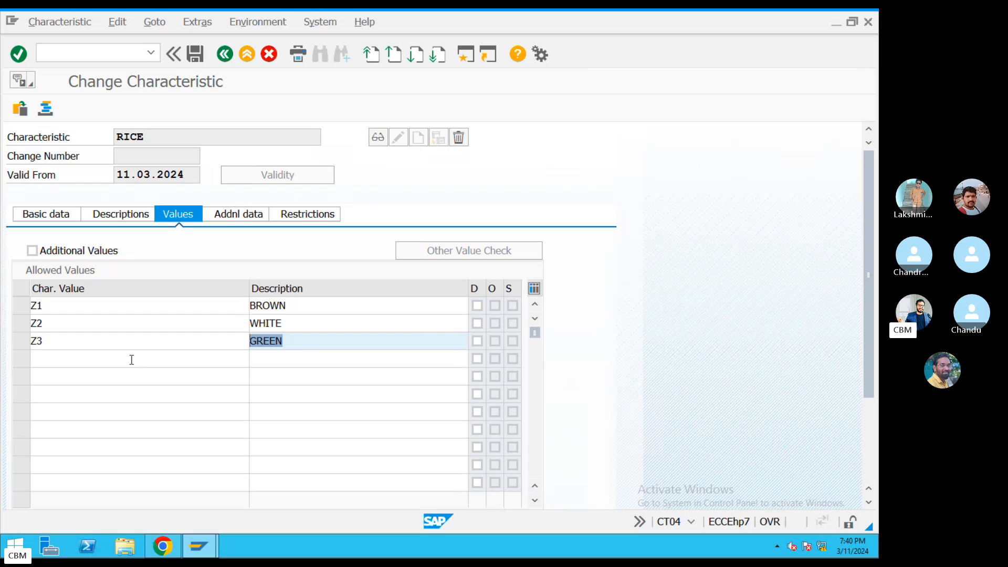
pyautogui.click(72, 309)
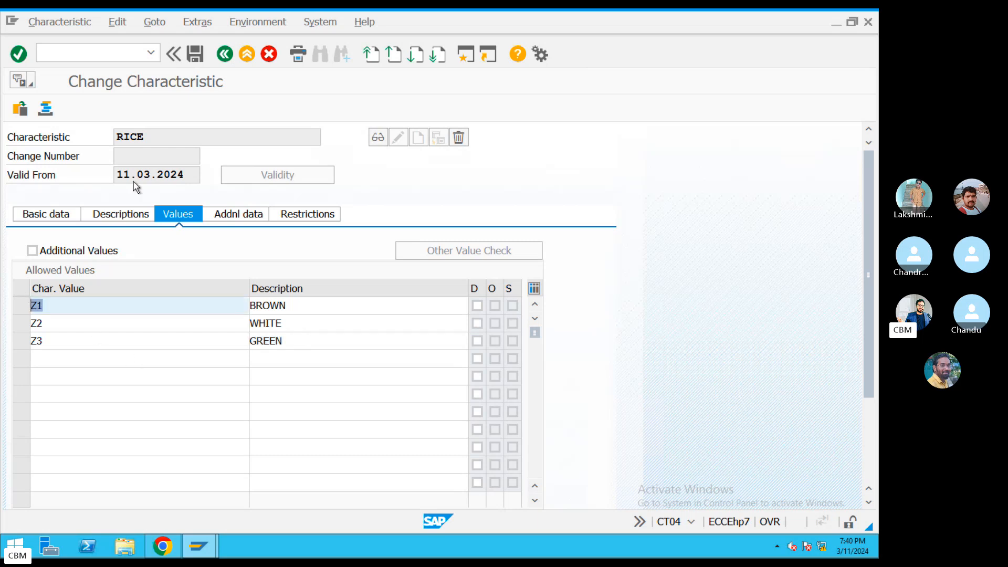
# Go over RICE's values Z1, Z2, Z3 with their descriptions once more, then leave
pyautogui.click(157, 137)
pyautogui.click(248, 305)
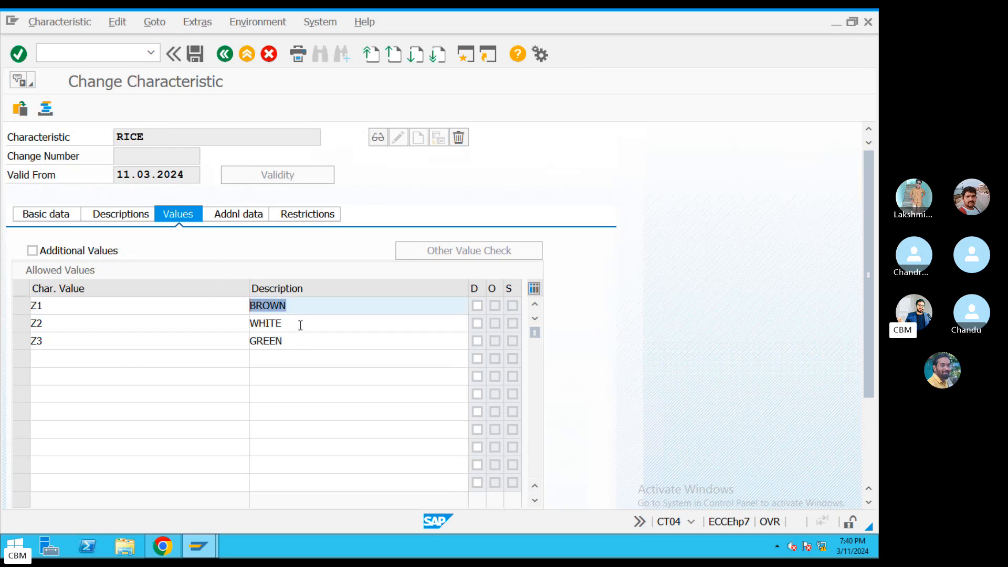
pyautogui.click(300, 324)
pyautogui.click(286, 340)
pyautogui.click(60, 311)
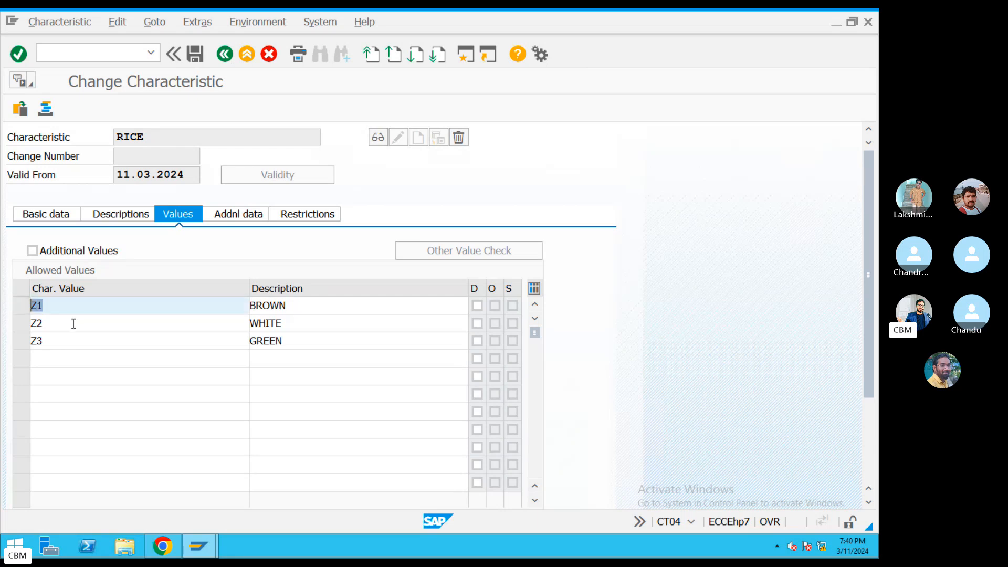
pyautogui.click(72, 322)
pyautogui.click(71, 338)
pyautogui.click(234, 56)
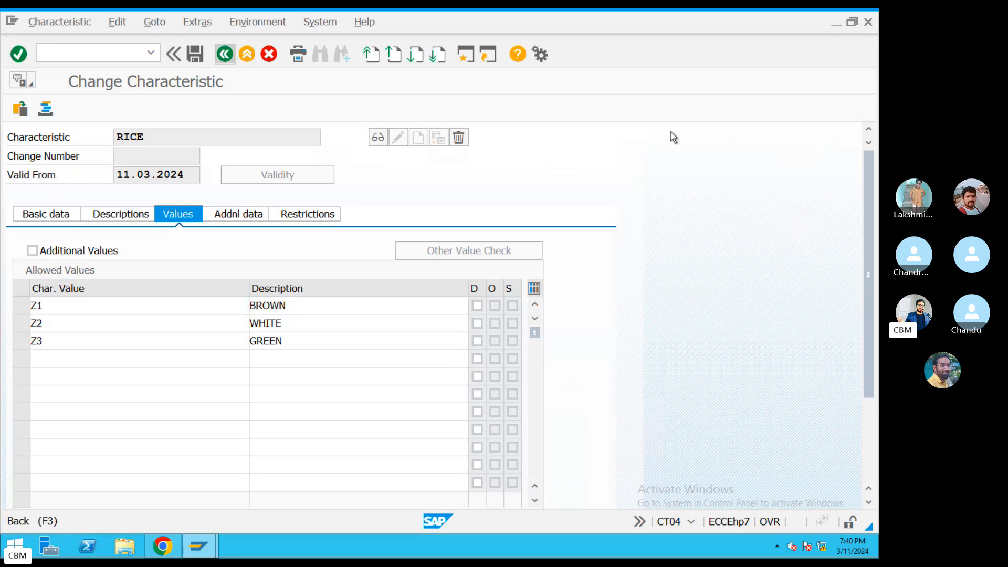
# Switch to the Mac desktop to view the Batch Management notes in TextEdit
pyautogui.hotkey('ctrl', 'Left')
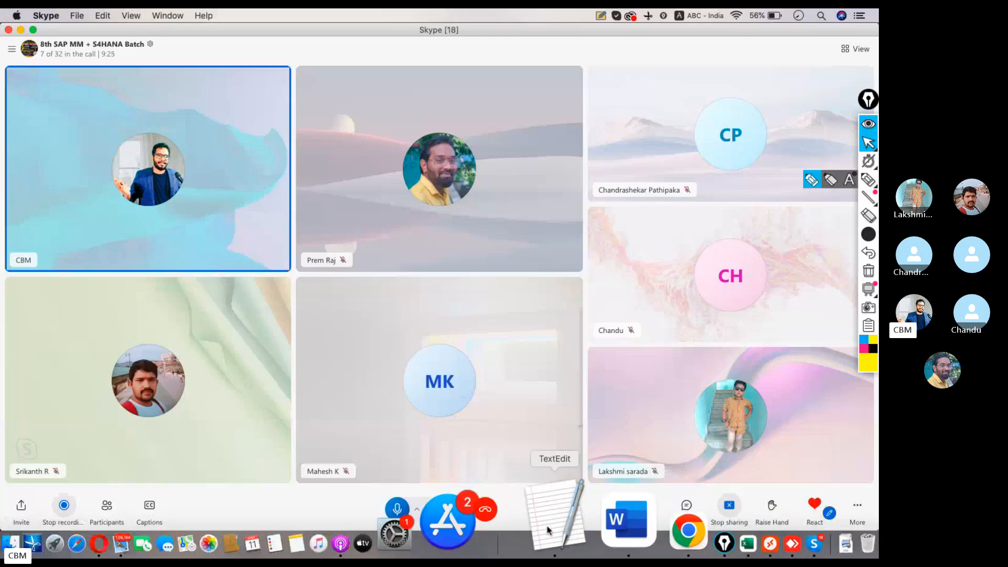
pyautogui.click(554, 521)
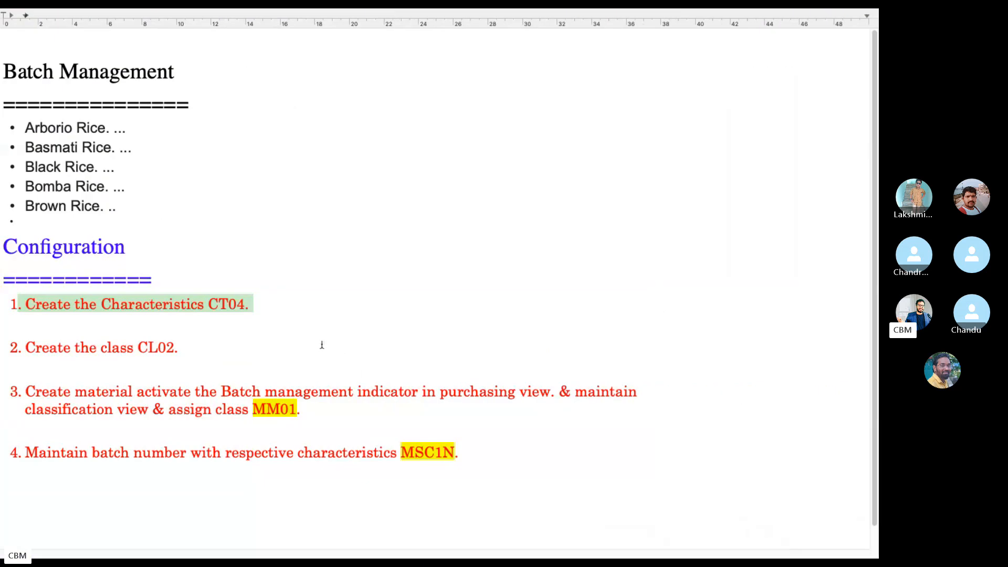
pyautogui.hotkey('ctrl', 'Left')
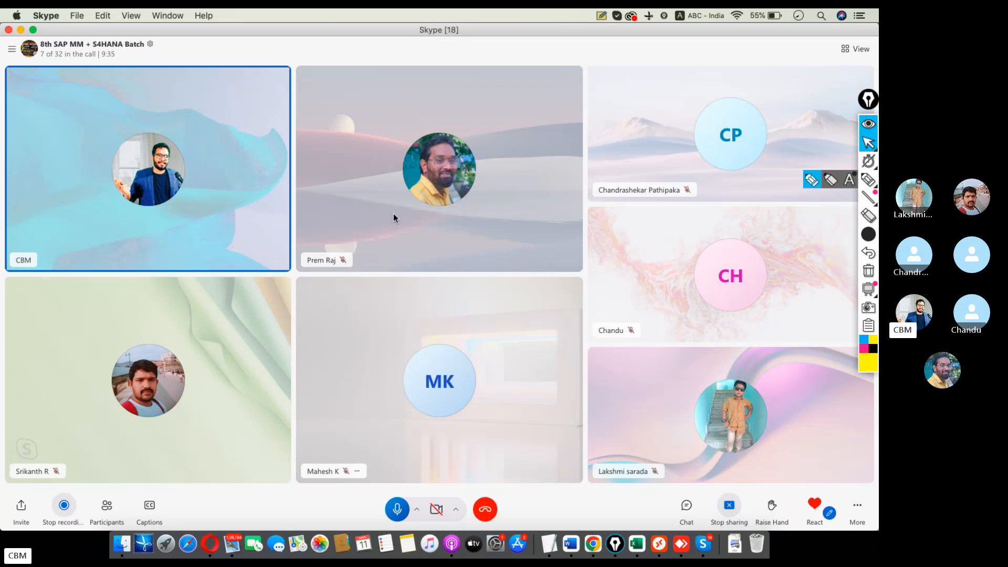
# Minimise the other windows, restore the Skype call and scroll up through earlier chat messages
pyautogui.click(21, 31)
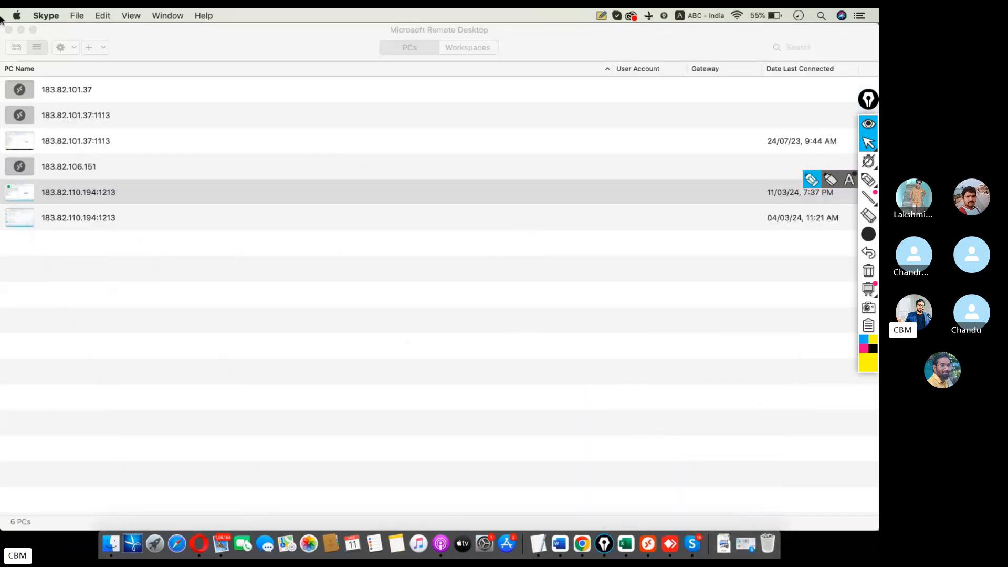
pyautogui.click(21, 29)
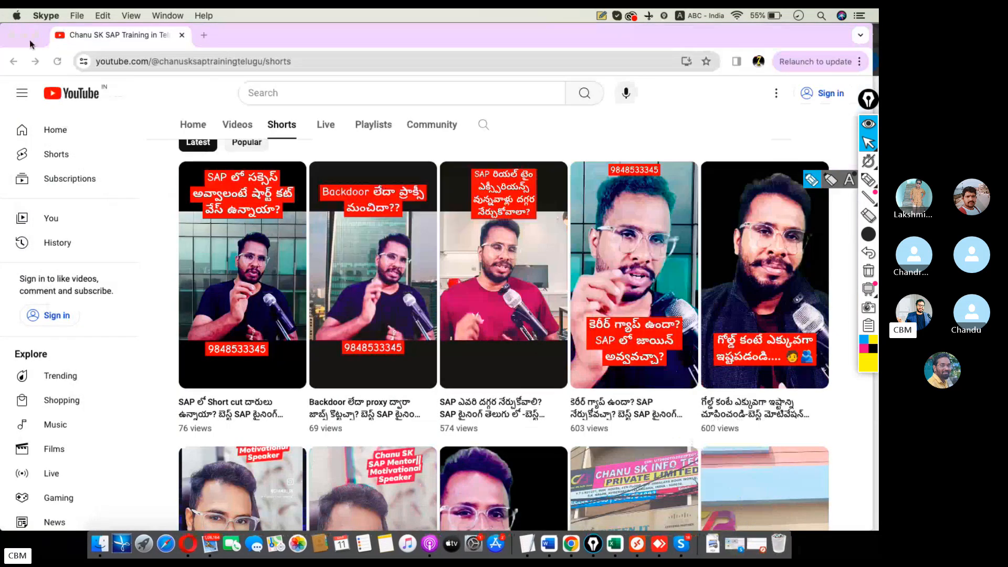
pyautogui.click(24, 37)
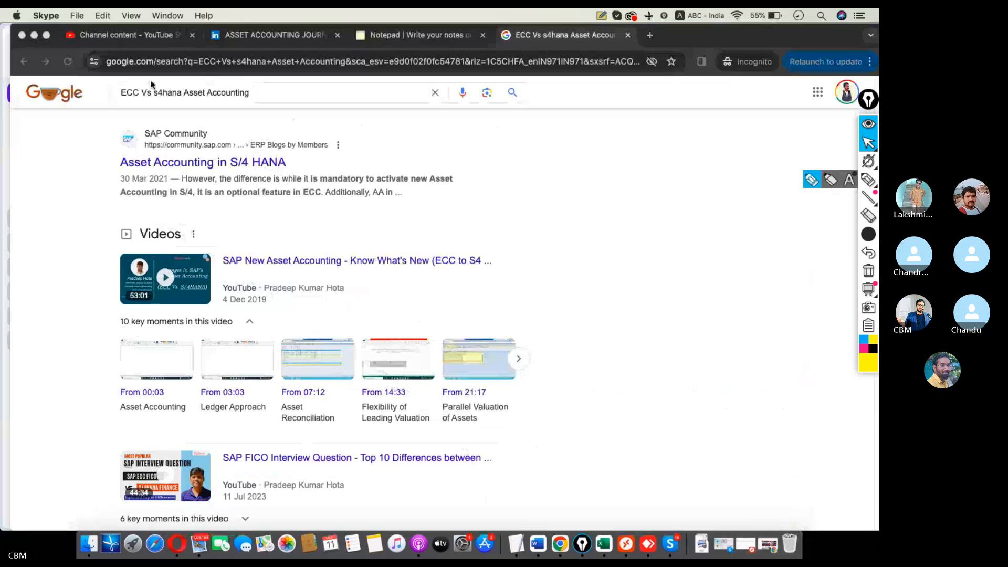
pyautogui.click(677, 535)
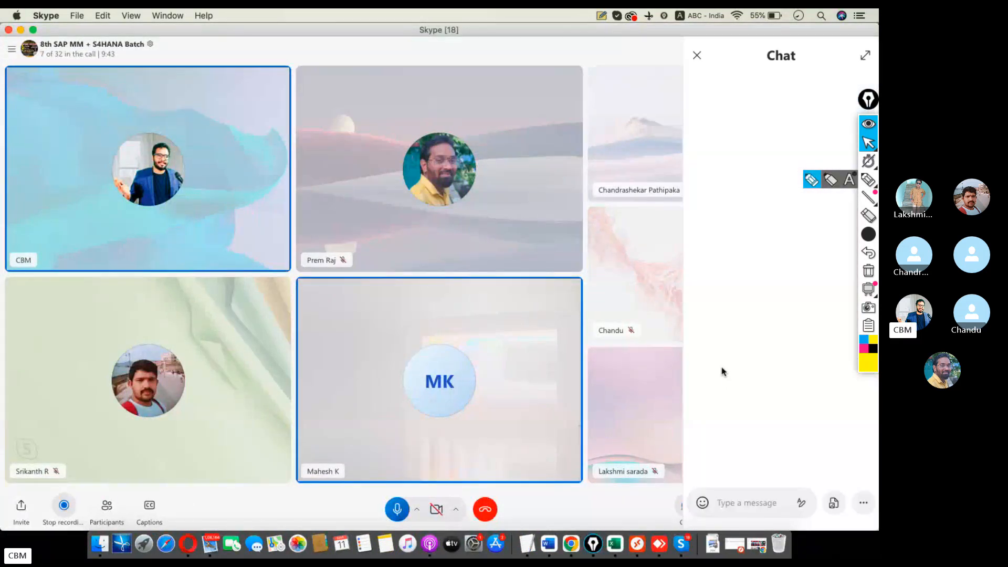
pyautogui.scroll(2, 722, 368)
pyautogui.scroll(10, 720, 365)
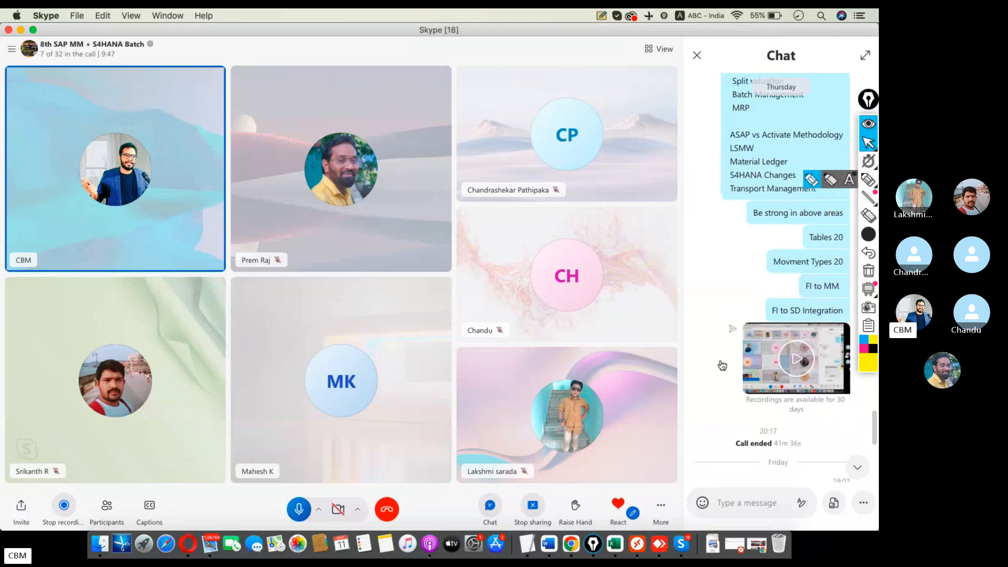
# Open the shared BATCH MANAGEMENT PDF from the chat in Preview, read it, and close it
pyautogui.click(789, 201)
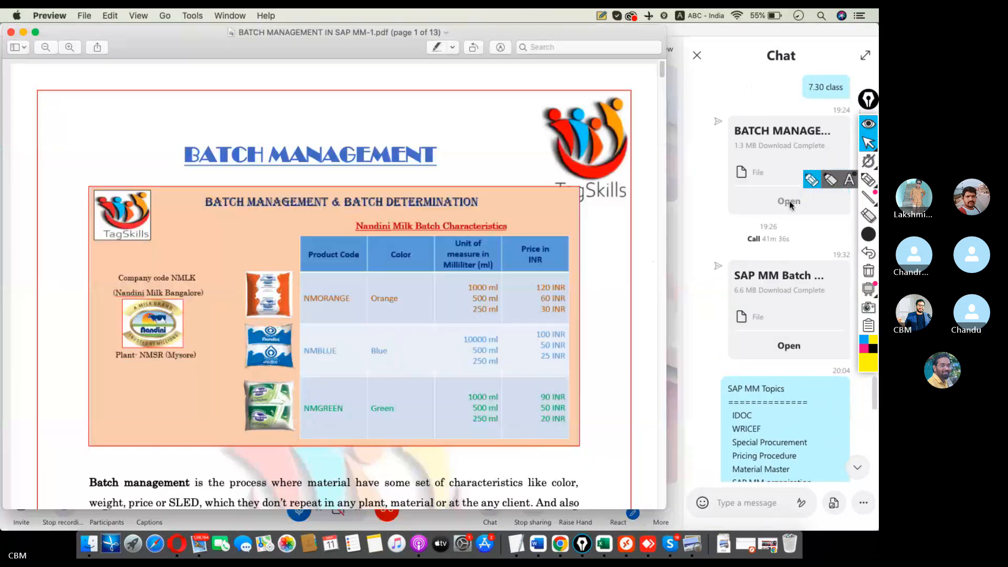
pyautogui.scroll(-3, 396, 285)
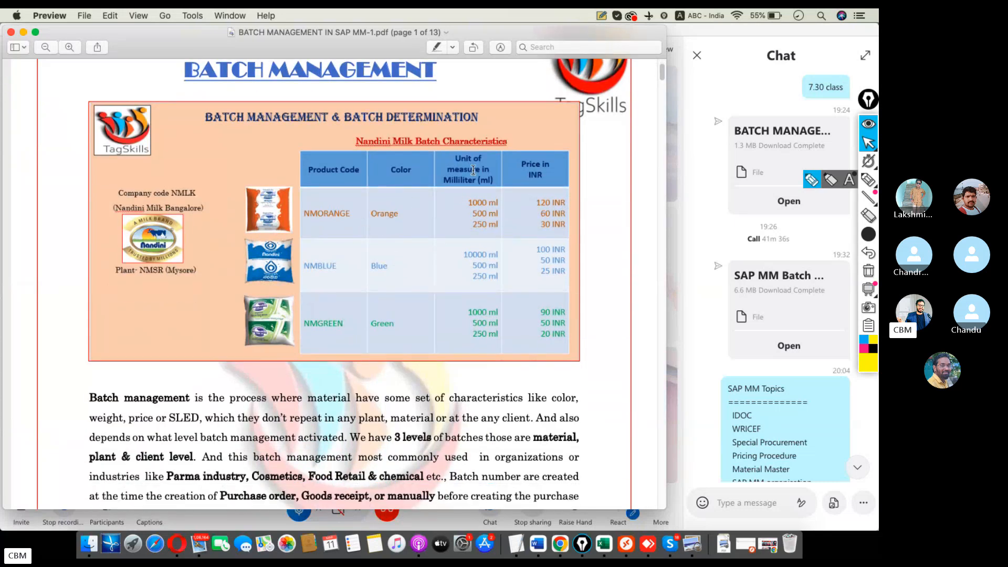
pyautogui.click(11, 32)
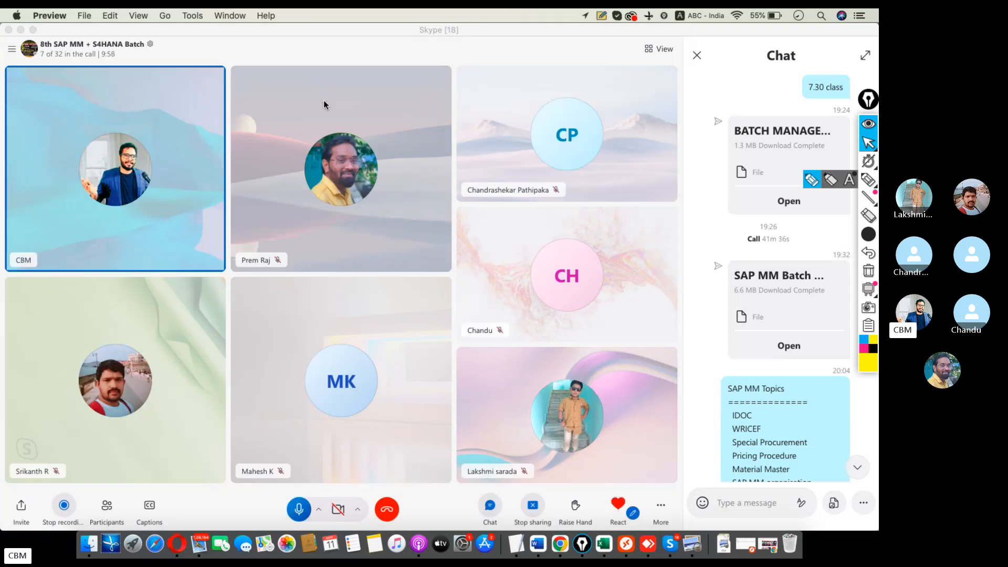
# In the Batch Management notes, highlight step 2, 'Create the class CL02'
pyautogui.click(633, 544)
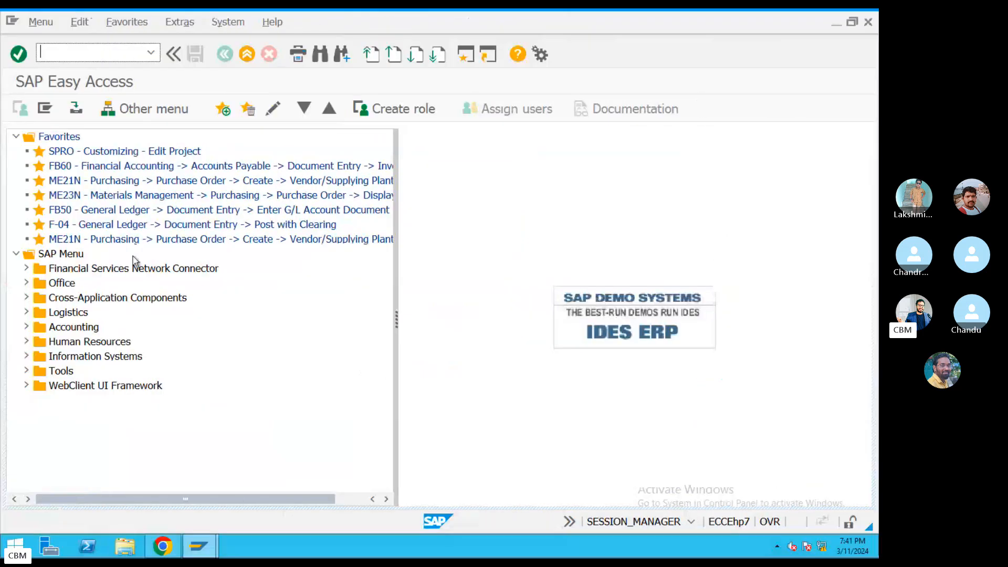
pyautogui.hotkey('ctrl', 'Left')
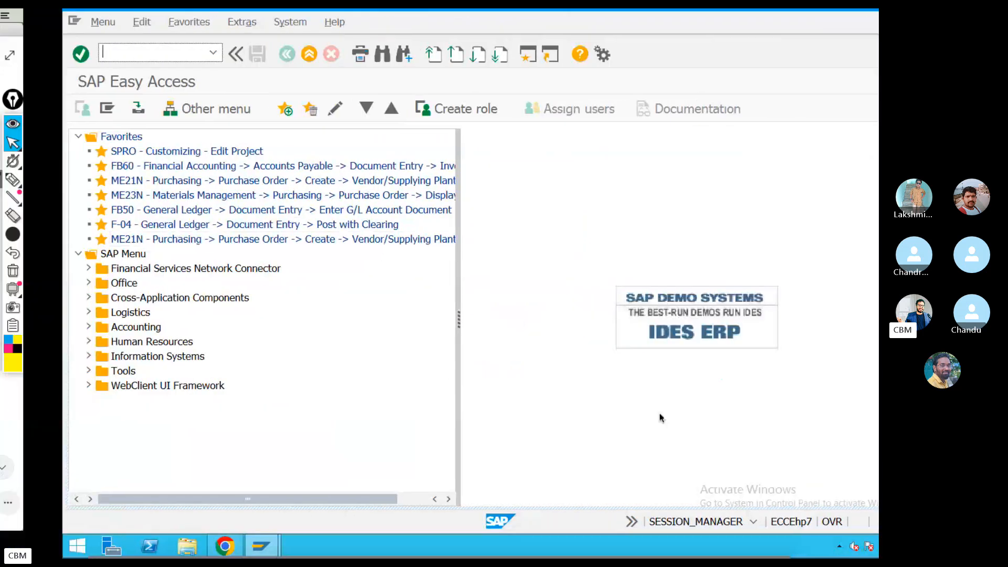
pyautogui.click(529, 523)
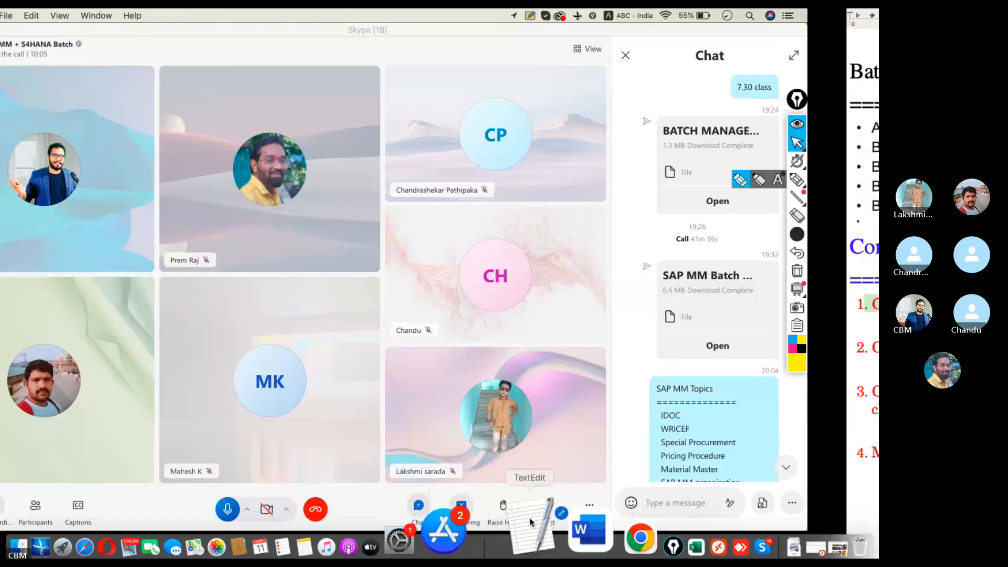
pyautogui.click(221, 322)
pyautogui.moveTo(182, 348); pyautogui.dragTo(21, 341)
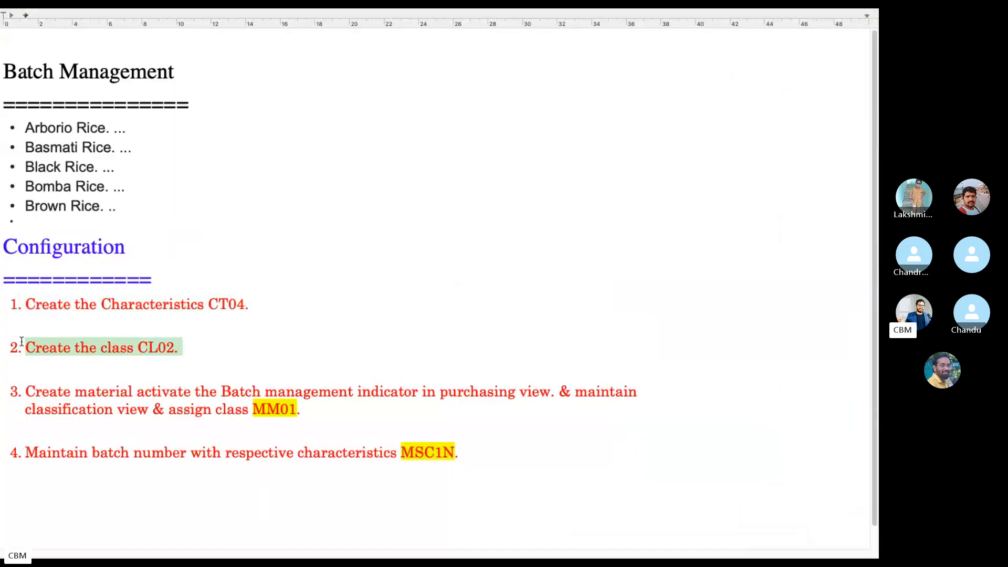
# Return to the SAP session and run transaction CL02
pyautogui.hotkey('ctrl', 'Left')
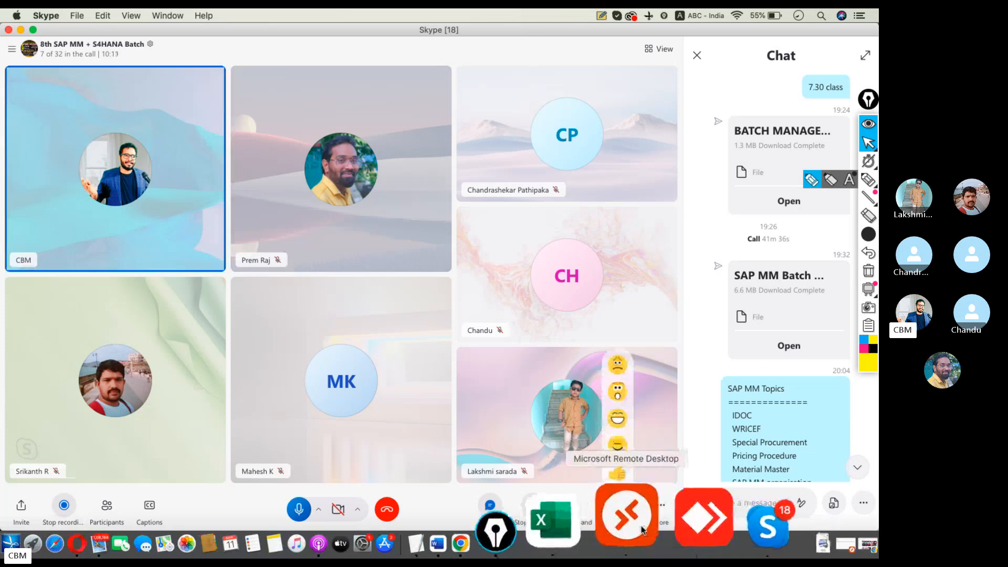
pyautogui.click(637, 544)
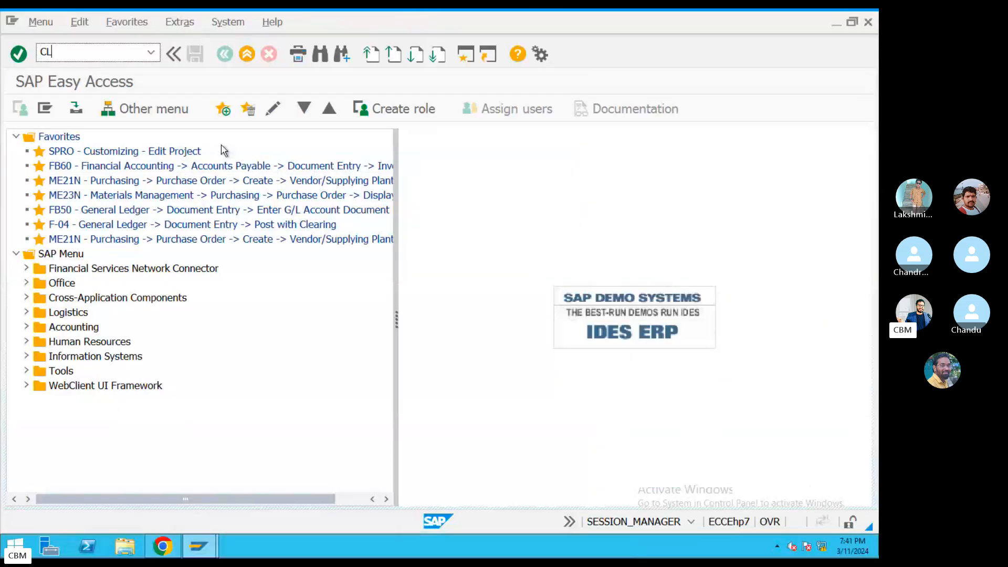
pyautogui.press('Return')
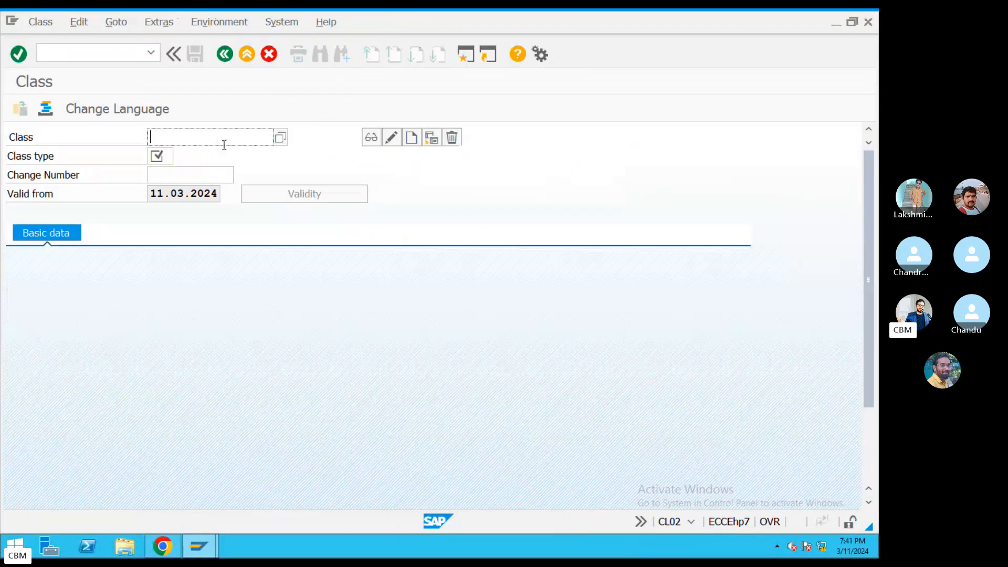
# Enter class RK_SUGAR and pick class type 023 (Batch) from the value list
pyautogui.click(224, 145)
pyautogui.click(187, 158)
pyautogui.moveTo(129, 139); pyautogui.dragTo(115, 139)
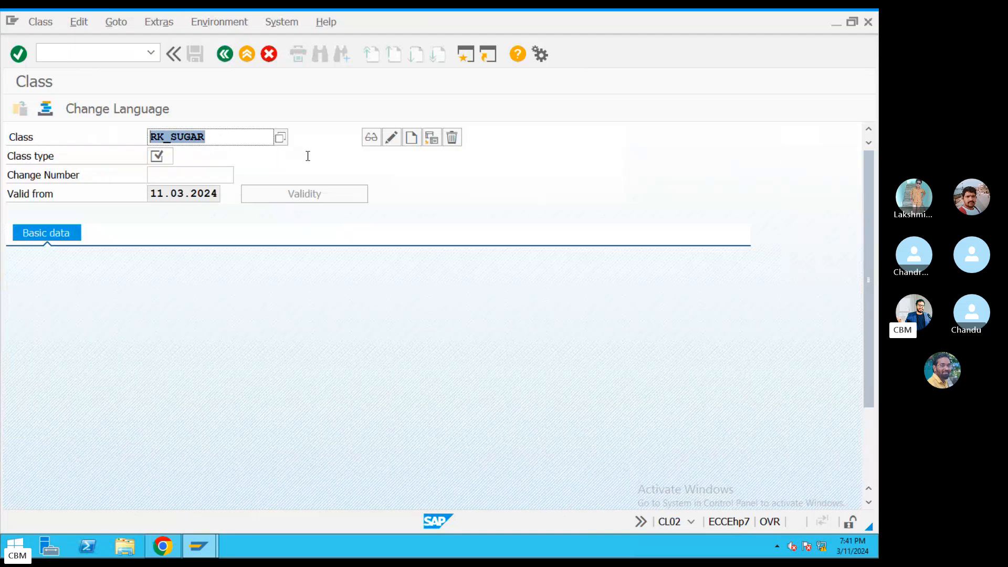
pyautogui.click(392, 138)
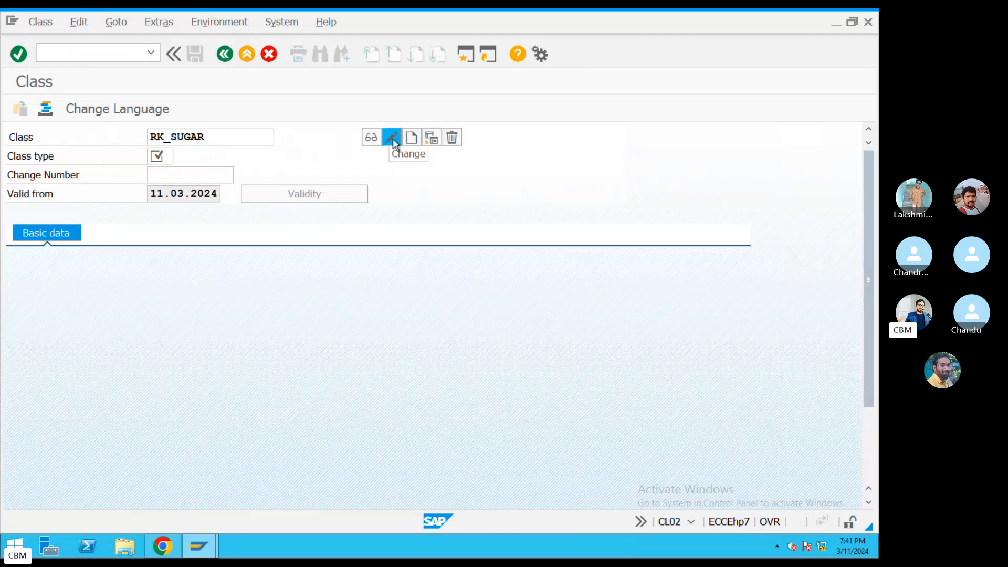
pyautogui.click(371, 139)
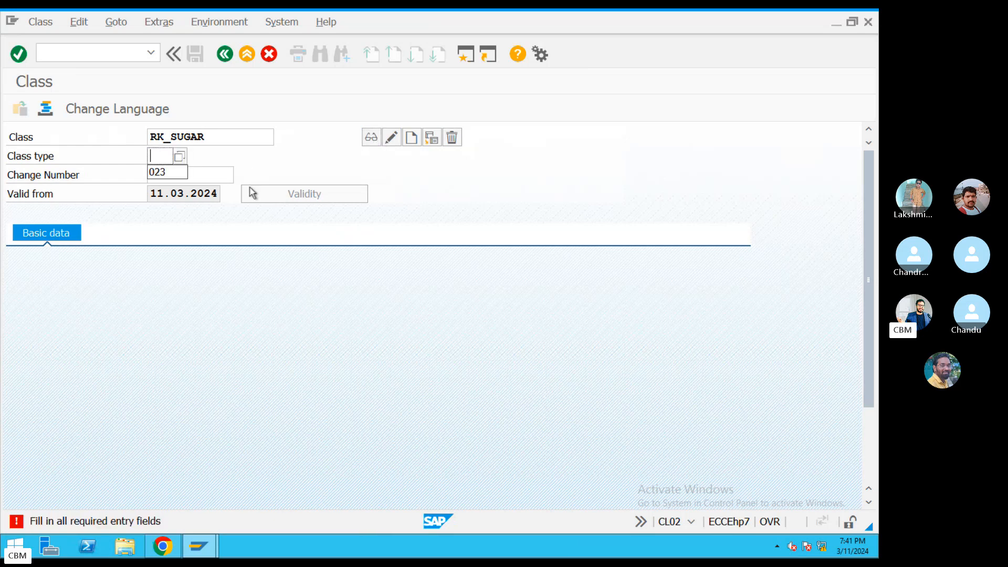
pyautogui.click(173, 173)
pyautogui.click(184, 159)
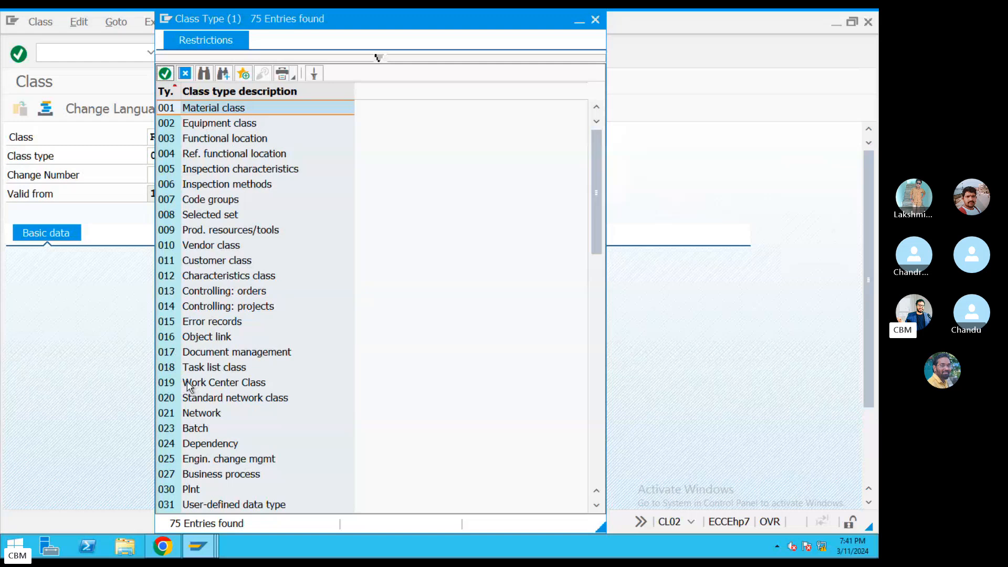
pyautogui.click(192, 431)
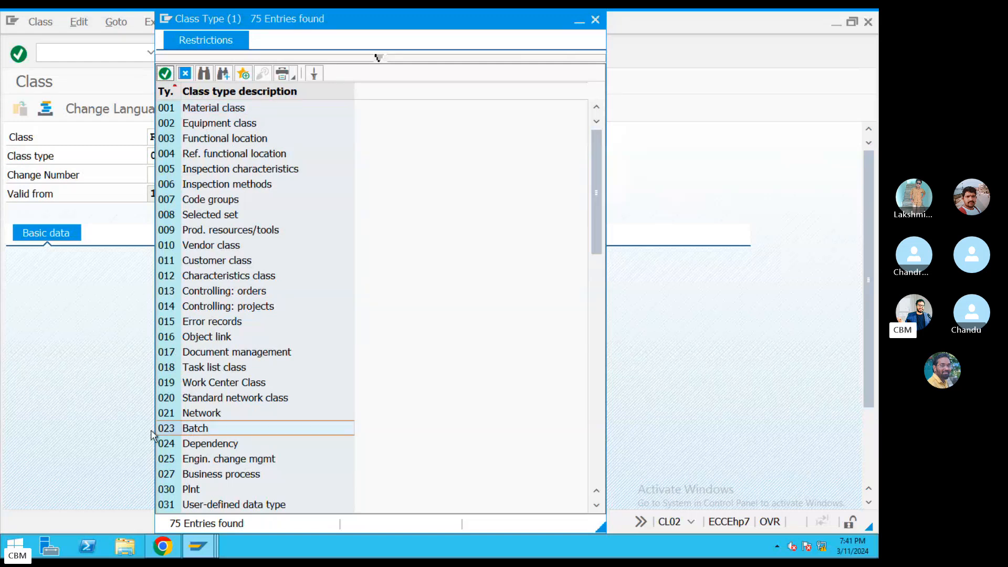
pyautogui.doubleClick(190, 434)
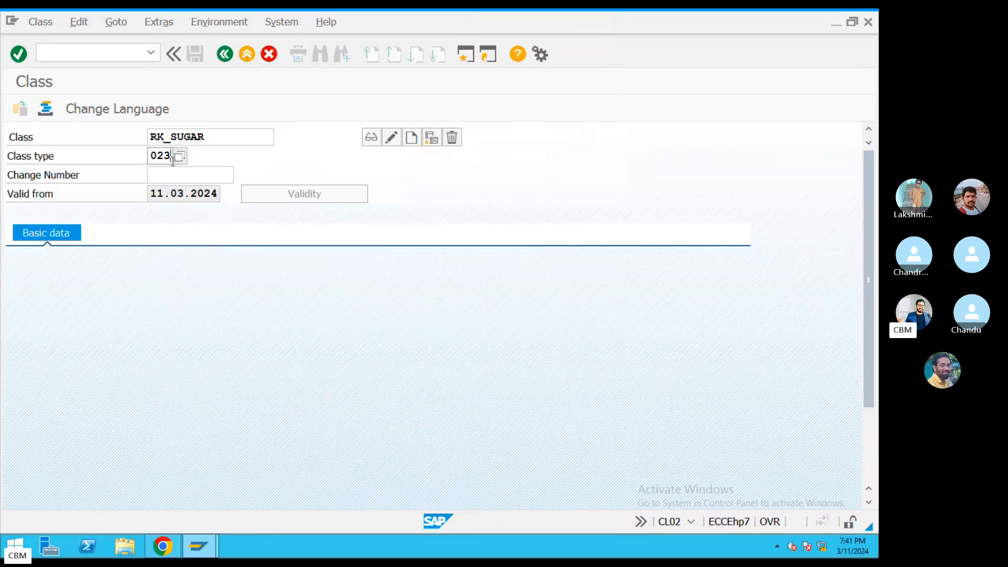
# Open class RK_SUGAR in change mode and review its Sugar Character description
pyautogui.click(374, 140)
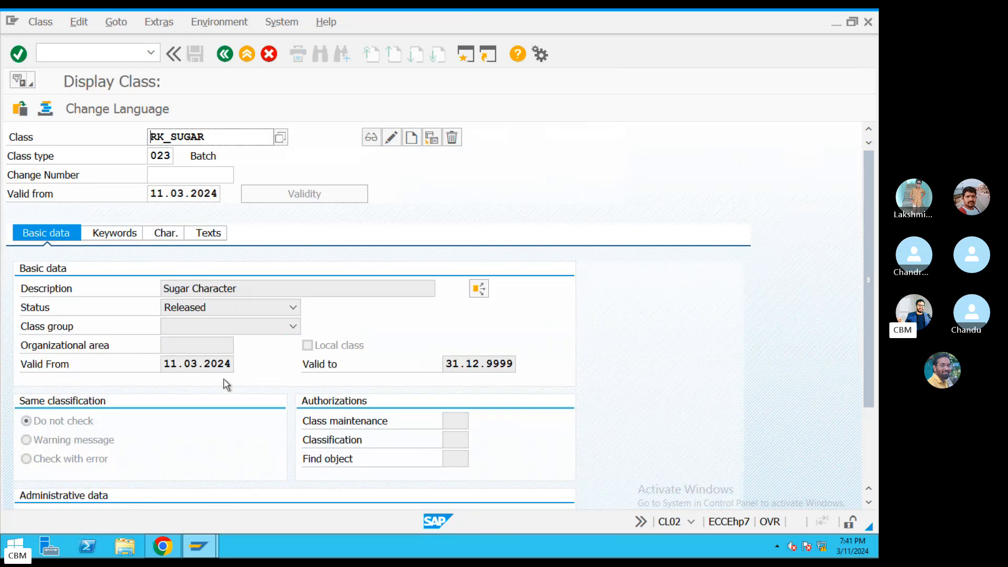
pyautogui.click(391, 137)
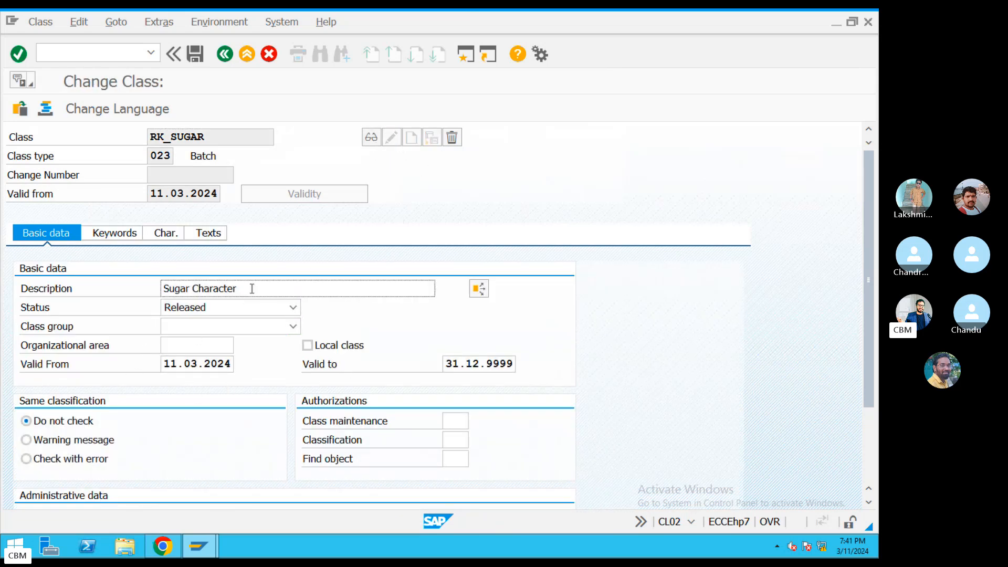
pyautogui.moveTo(252, 289); pyautogui.dragTo(121, 288)
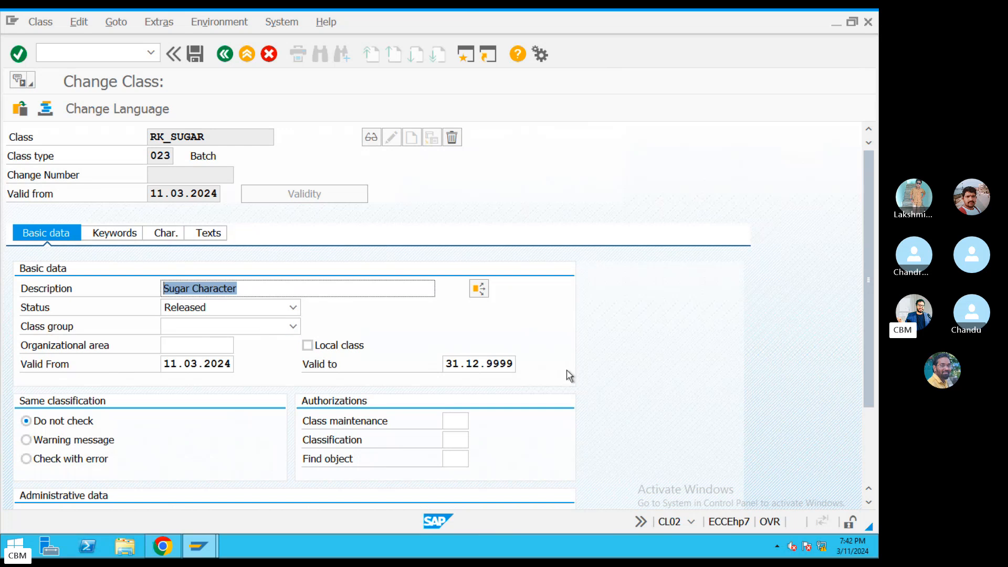
pyautogui.scroll(-5, 184, 435)
pyautogui.scroll(2, 230, 322)
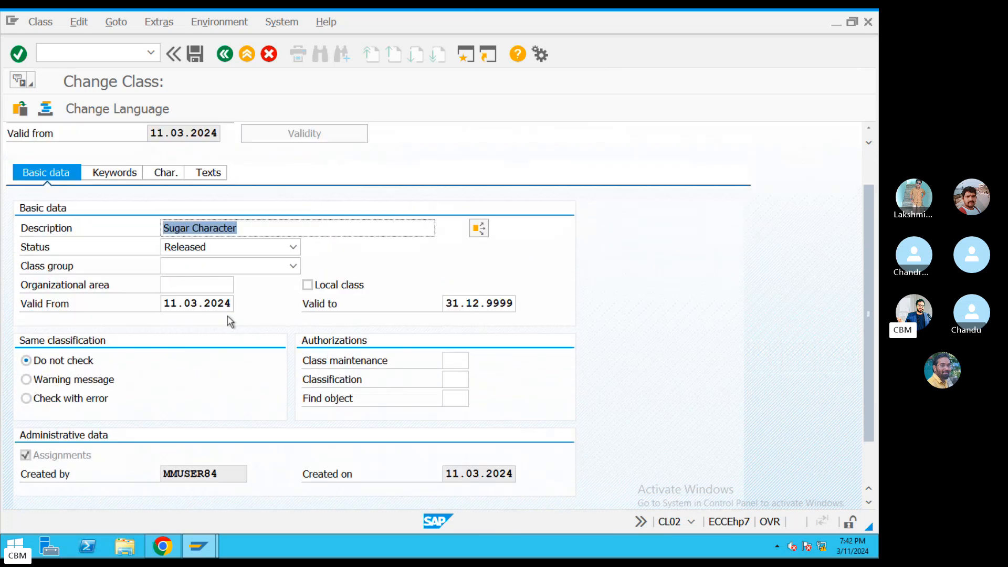
pyautogui.scroll(2, 230, 322)
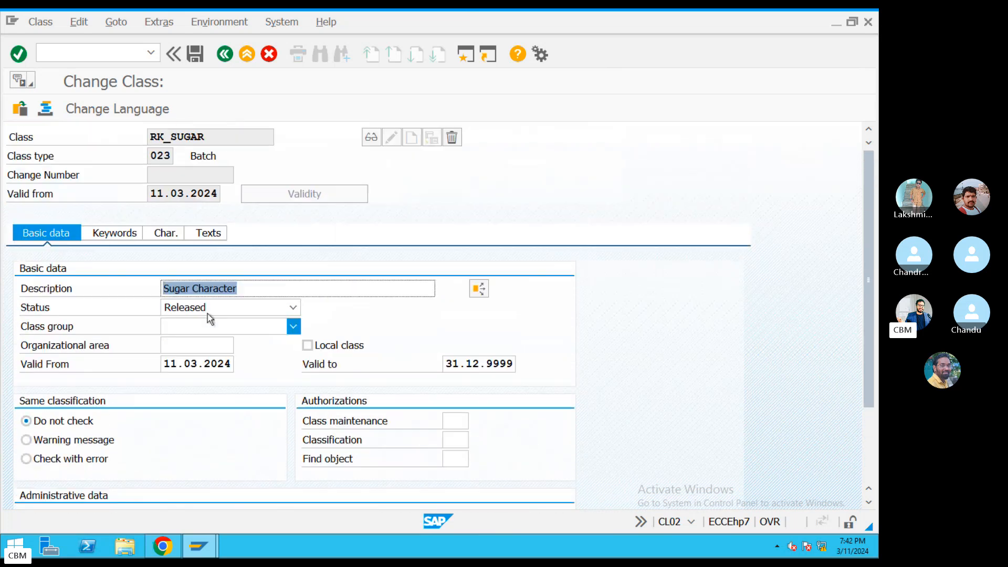
# Review the assigned characteristic SUGAR on the Char. tab, then return to SAP Easy Access
pyautogui.click(164, 232)
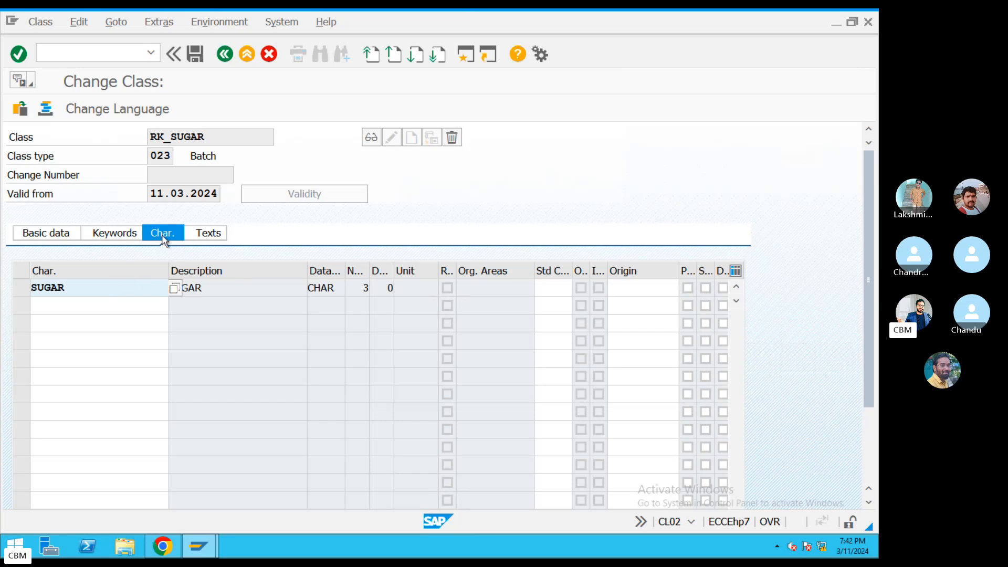
pyautogui.moveTo(84, 284); pyautogui.dragTo(1, 289)
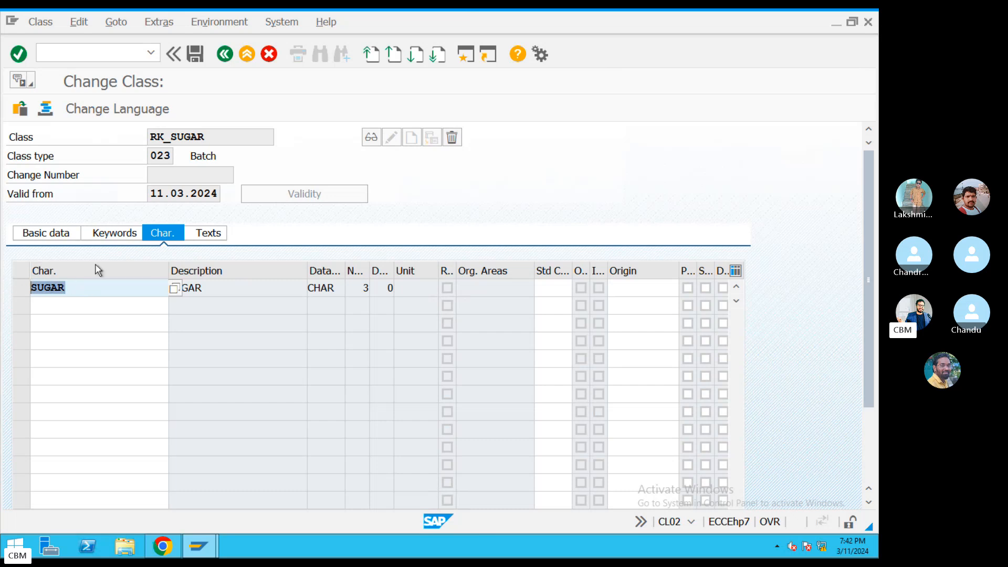
pyautogui.moveTo(224, 135); pyautogui.dragTo(114, 144)
pyautogui.moveTo(71, 290); pyautogui.dragTo(2, 295)
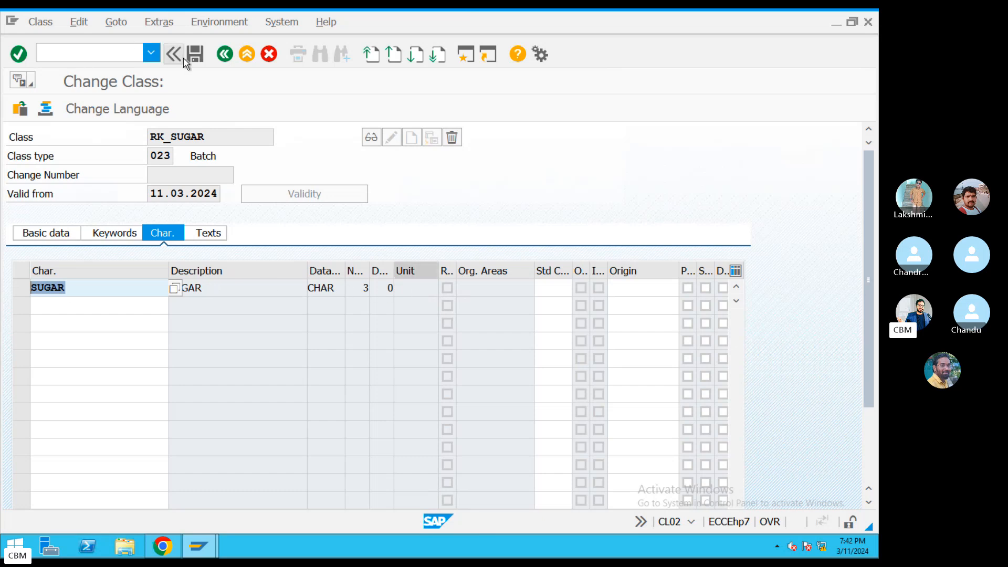
pyautogui.click(226, 54)
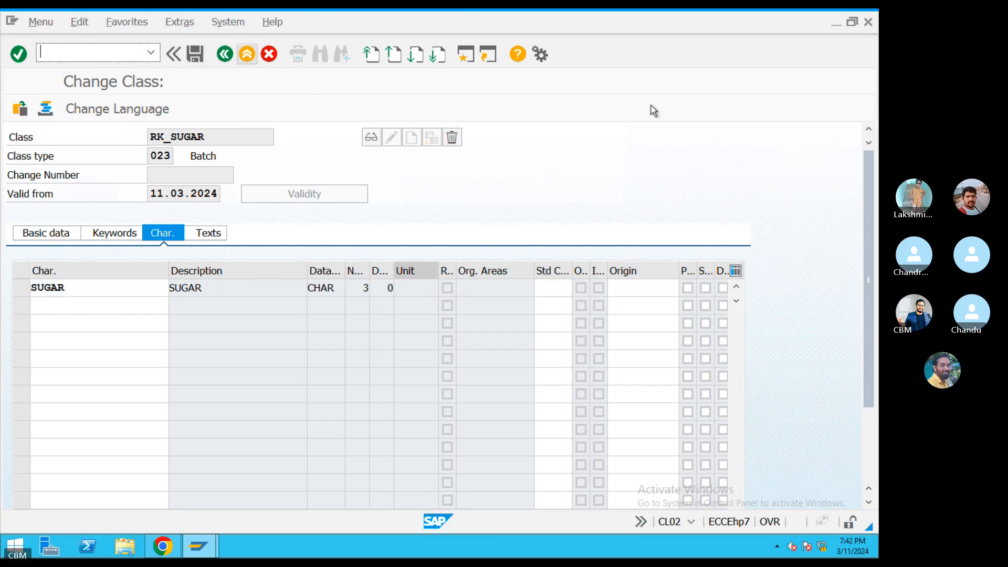
pyautogui.hotkey('ctrl', 'Left')
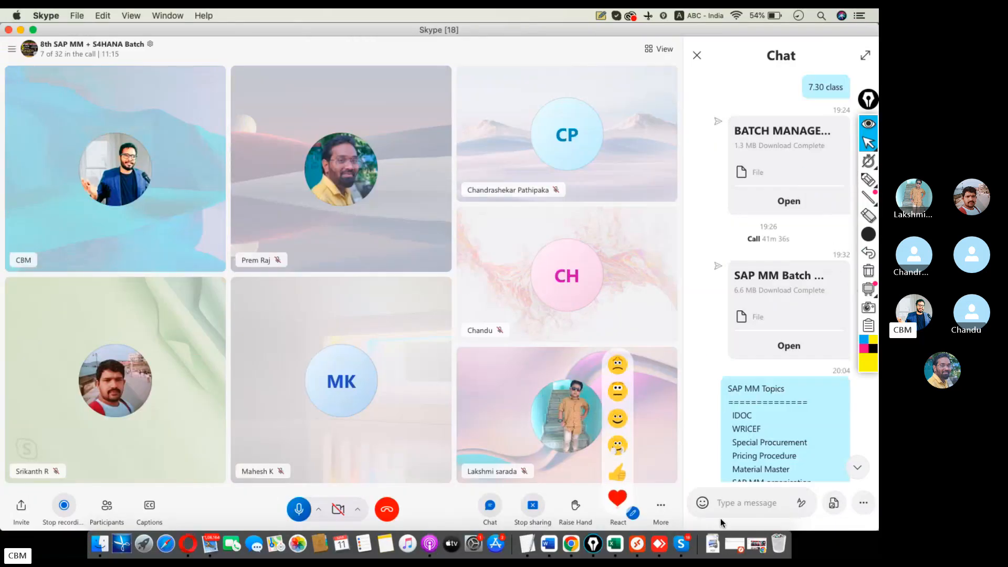
pyautogui.click(641, 535)
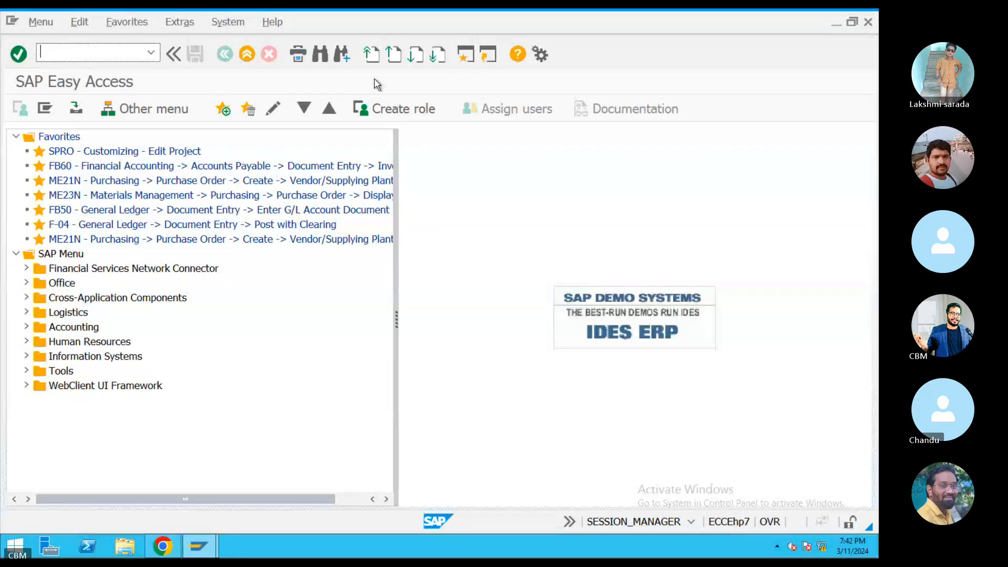
# Start MM01 and choose industry sector Tata manufaturing company
pyautogui.write('MM01')
pyautogui.press('Return')
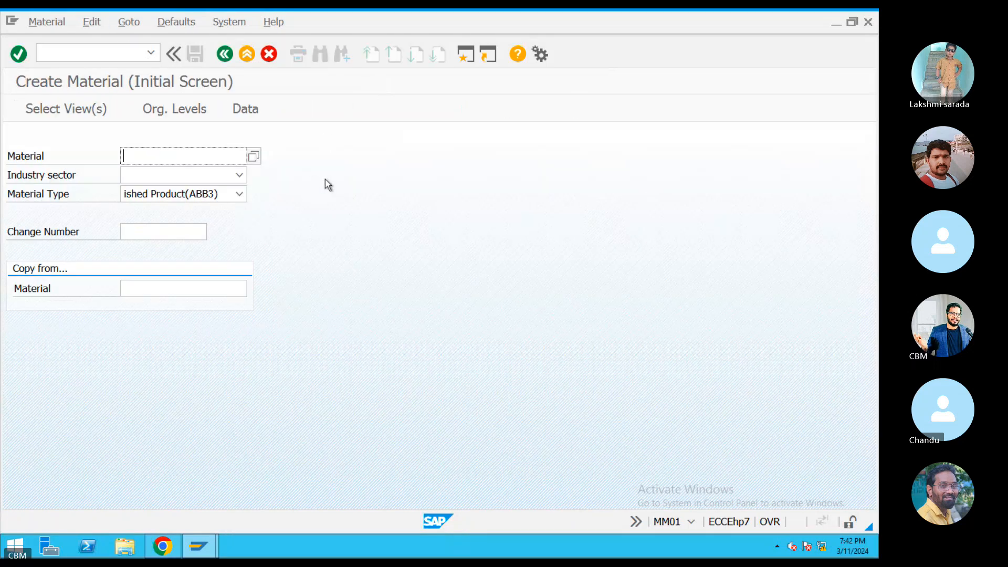
pyautogui.click(240, 175)
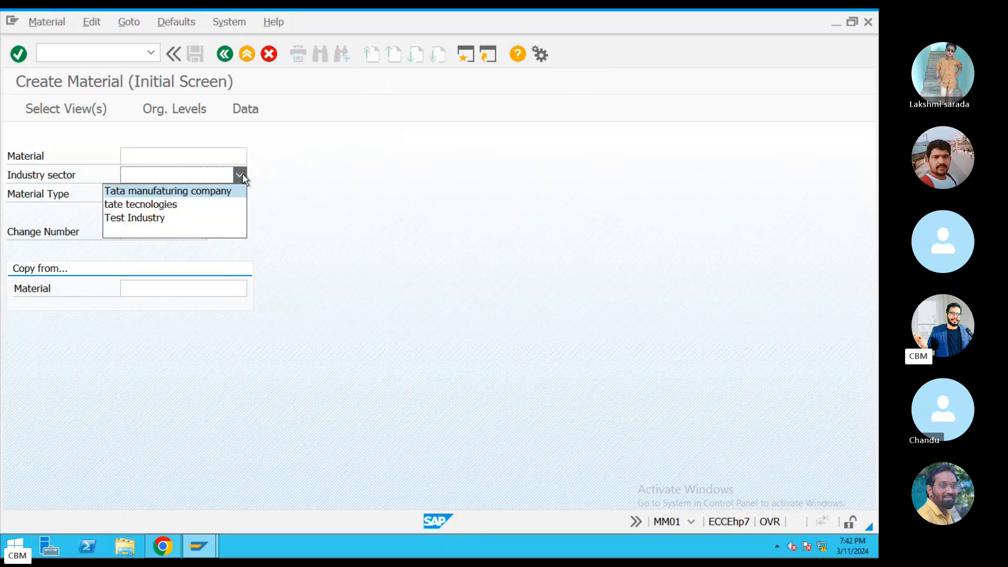
pyautogui.click(157, 191)
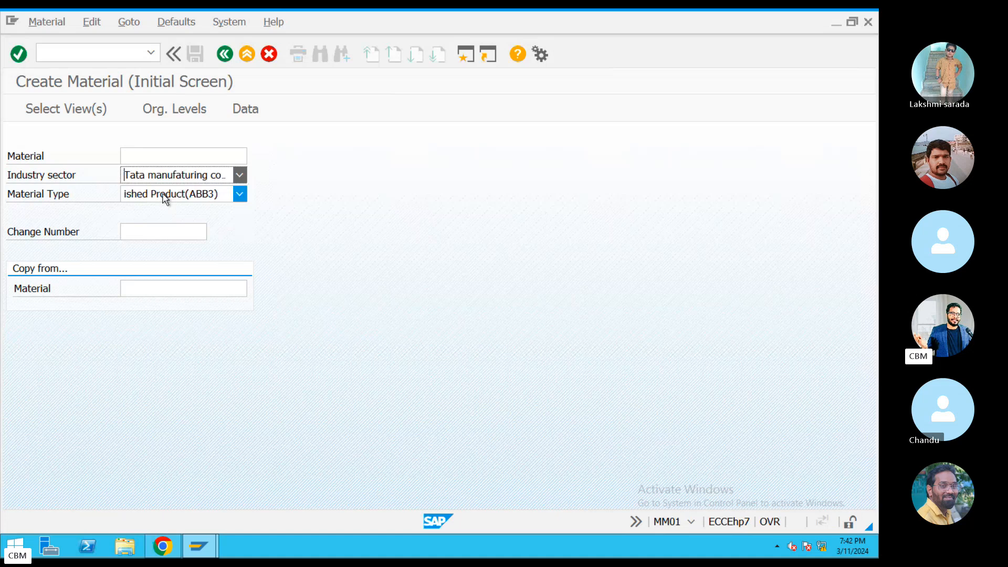
pyautogui.click(240, 194)
pyautogui.click(394, 233)
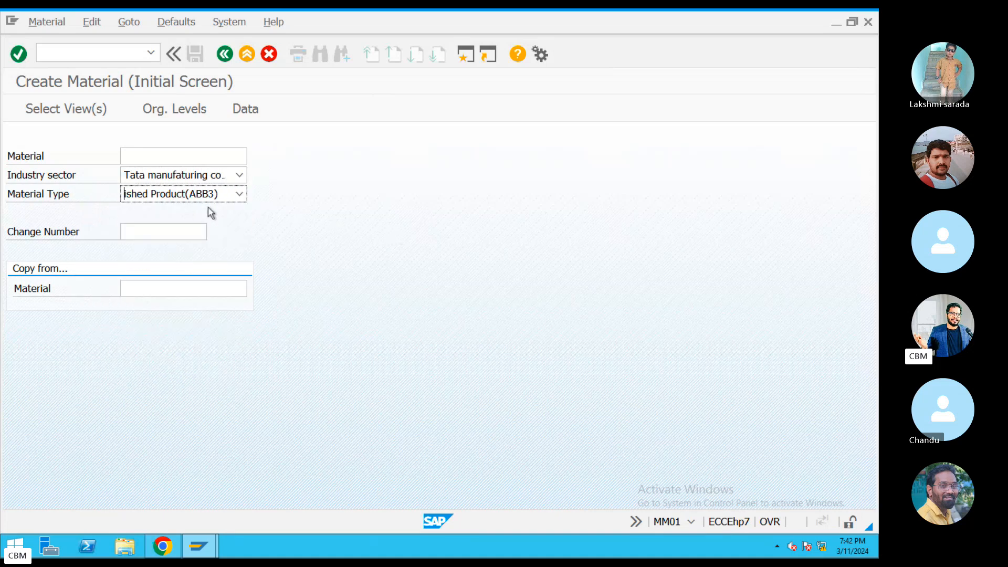
pyautogui.press('Return')
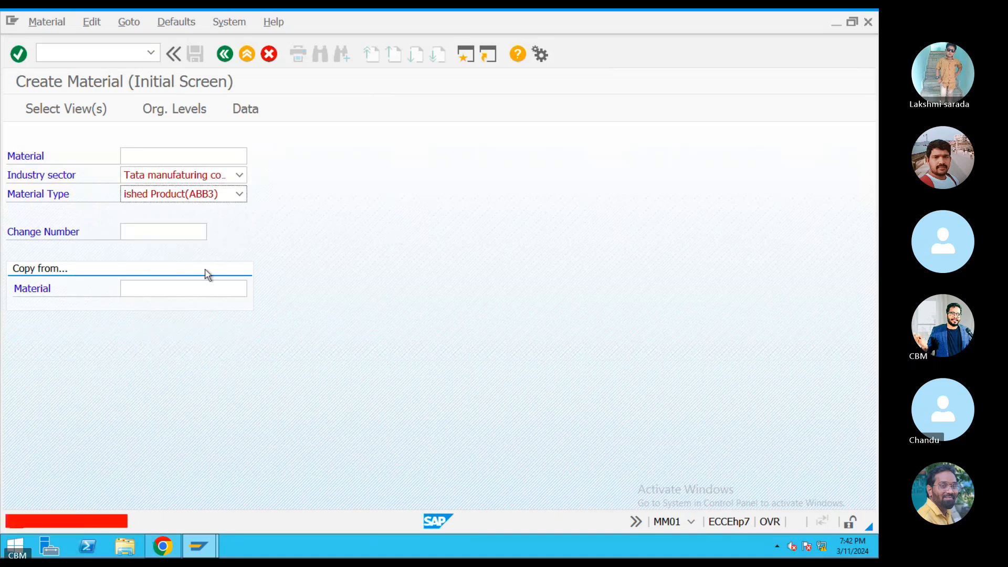
# Try material type FINESHED IRON 11SS and acknowledge the number range warnings
pyautogui.click(240, 194)
pyautogui.scroll(-14, 173, 326)
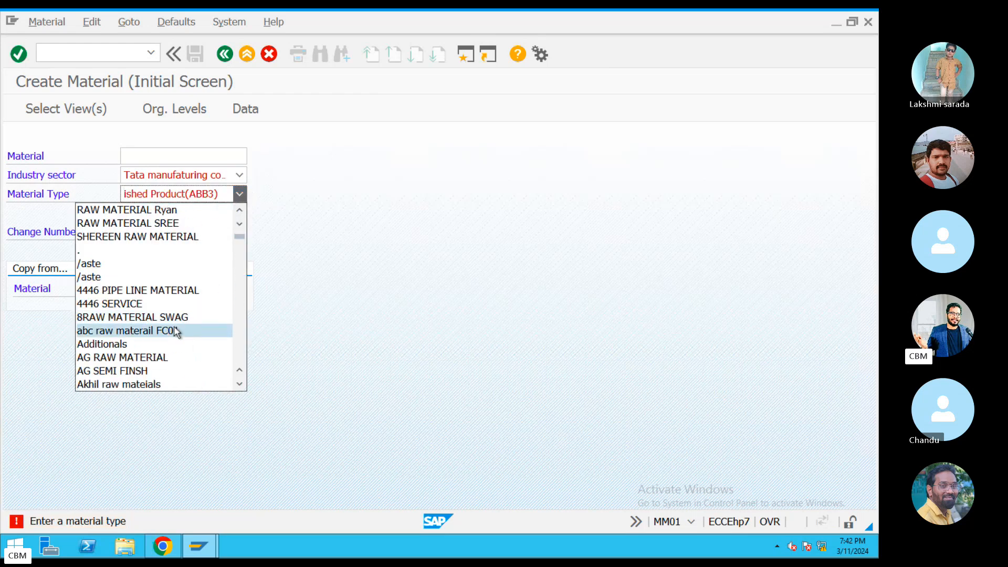
pyautogui.scroll(-9, 177, 328)
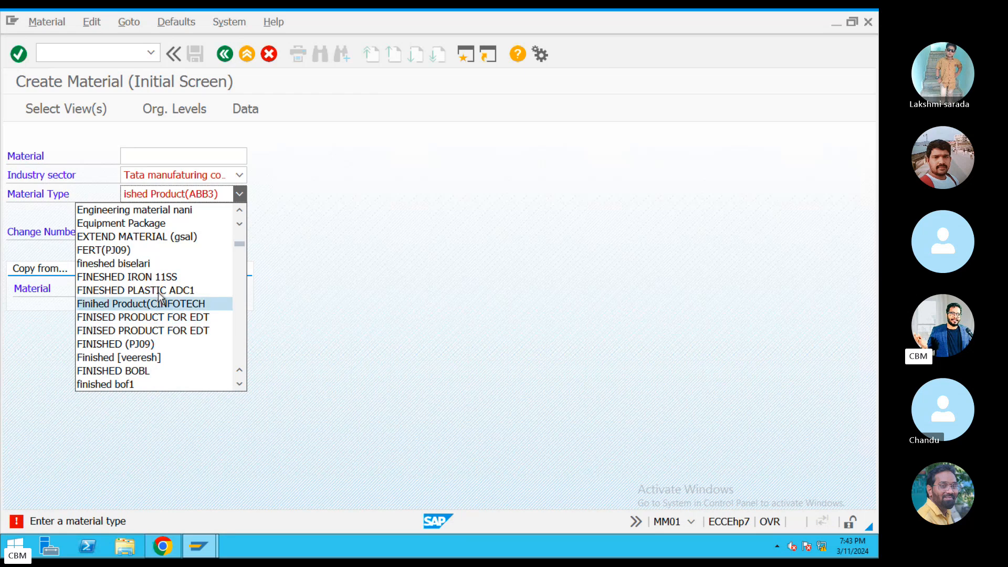
pyautogui.click(174, 277)
pyautogui.press('Return')
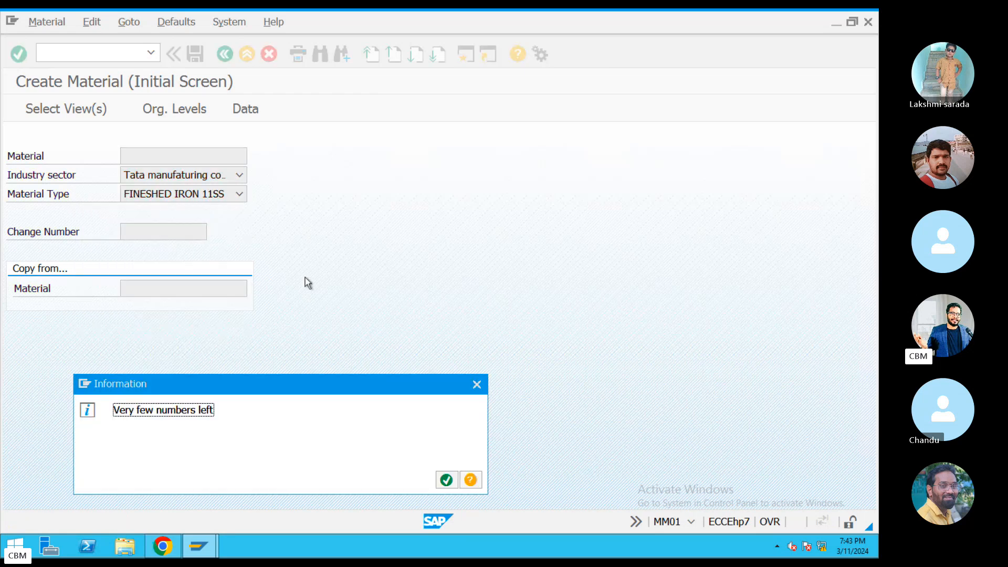
pyautogui.click(446, 480)
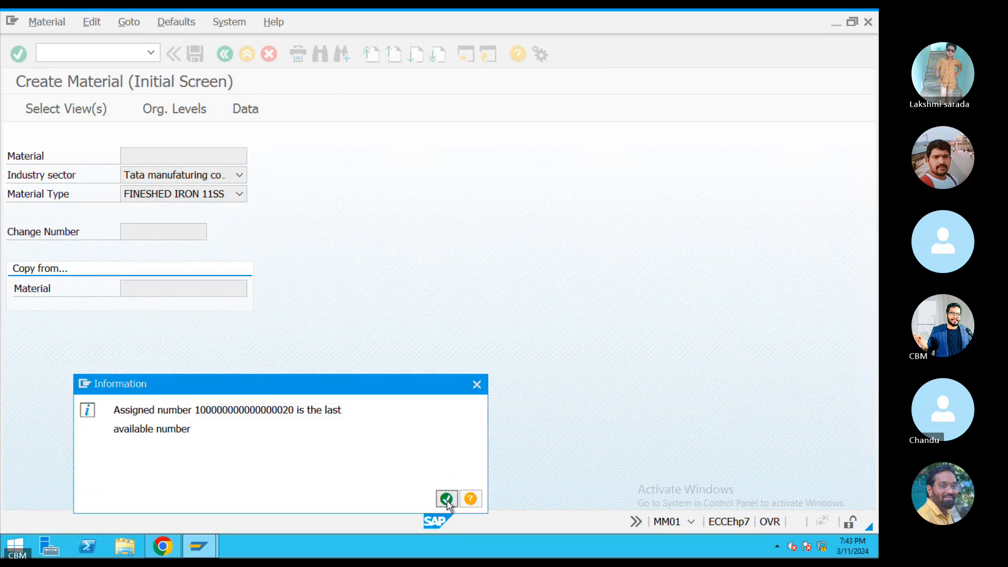
pyautogui.click(447, 480)
pyautogui.click(446, 480)
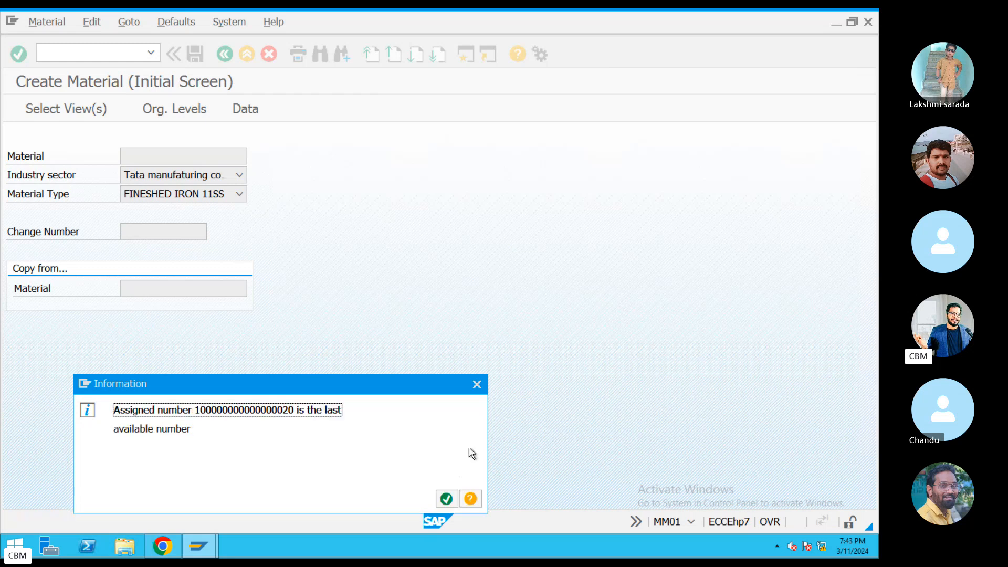
pyautogui.click(477, 384)
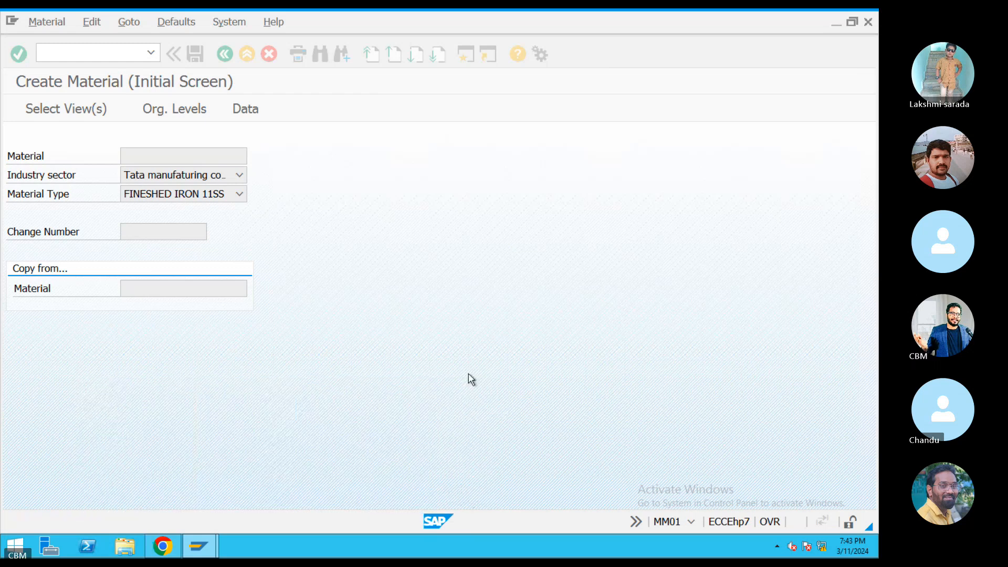
# Switch to material type FINISED PRODUCT FOR EDT and select the Classification view
pyautogui.click(240, 194)
pyautogui.click(193, 264)
pyautogui.press('Return')
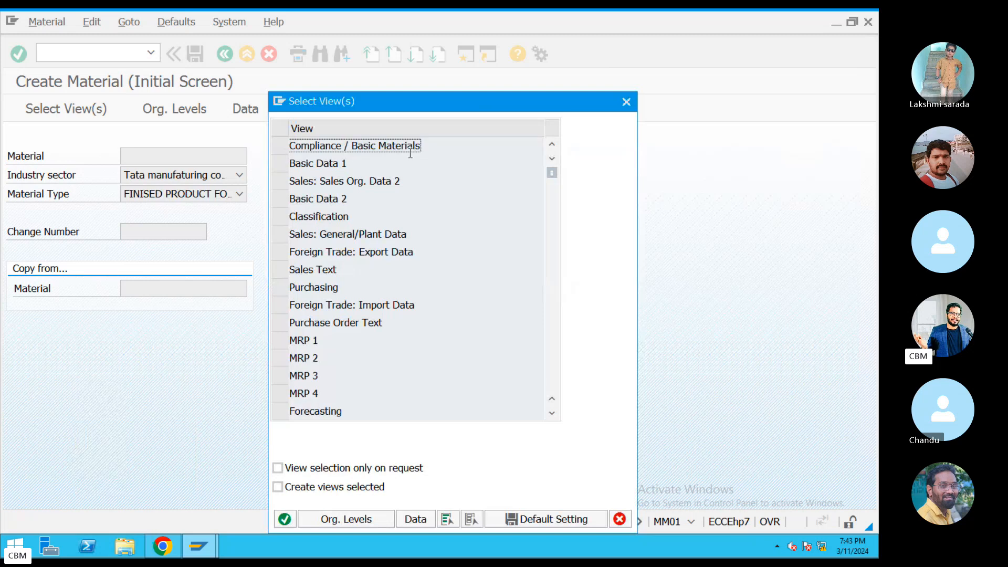
pyautogui.click(280, 216)
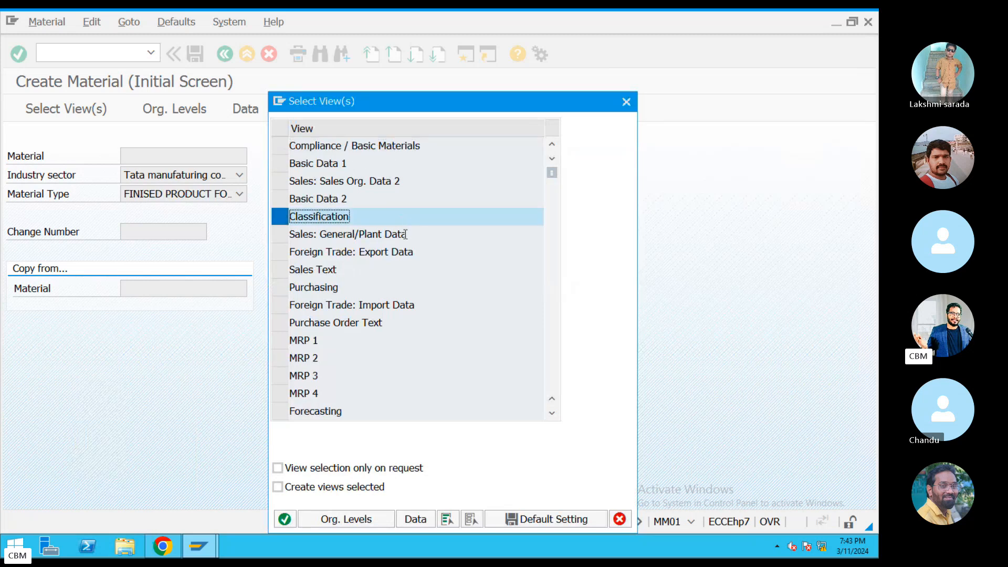
pyautogui.hotkey('ctrl', 'Left')
# In the TextEdit notes, colour 'classification view' in step 3 blue, then return to SAP
pyautogui.click(534, 535)
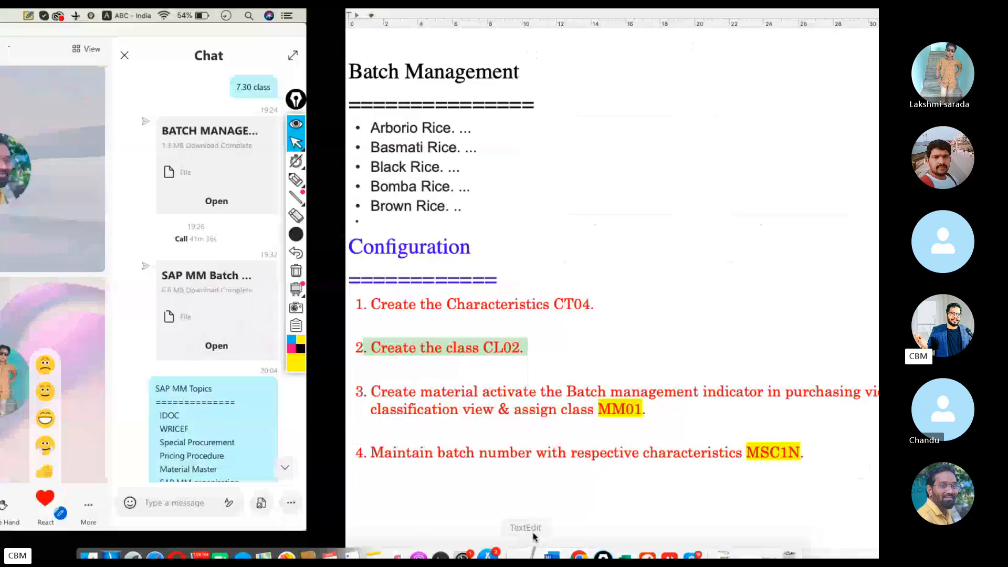
pyautogui.click(508, 344)
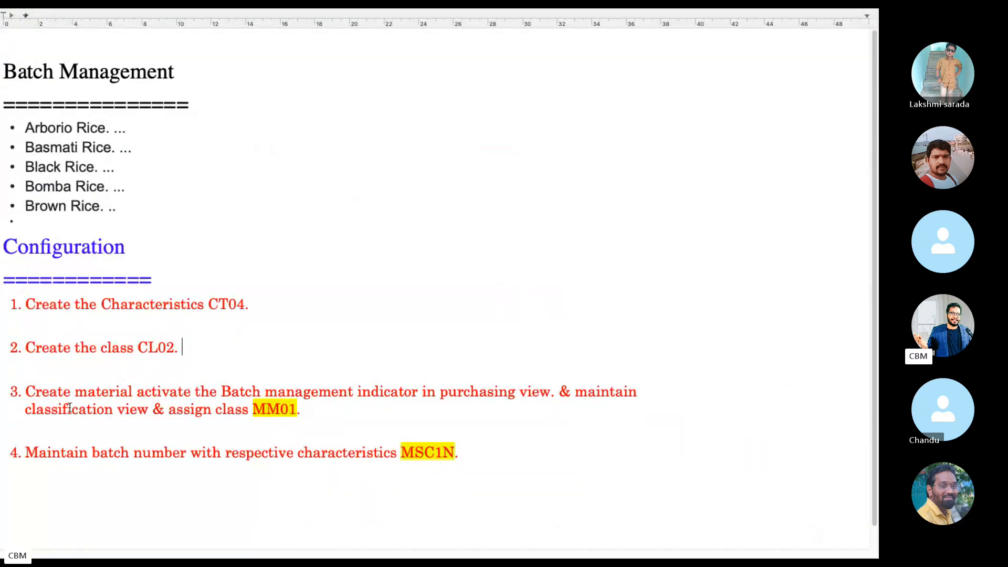
pyautogui.moveTo(28, 412); pyautogui.dragTo(152, 414)
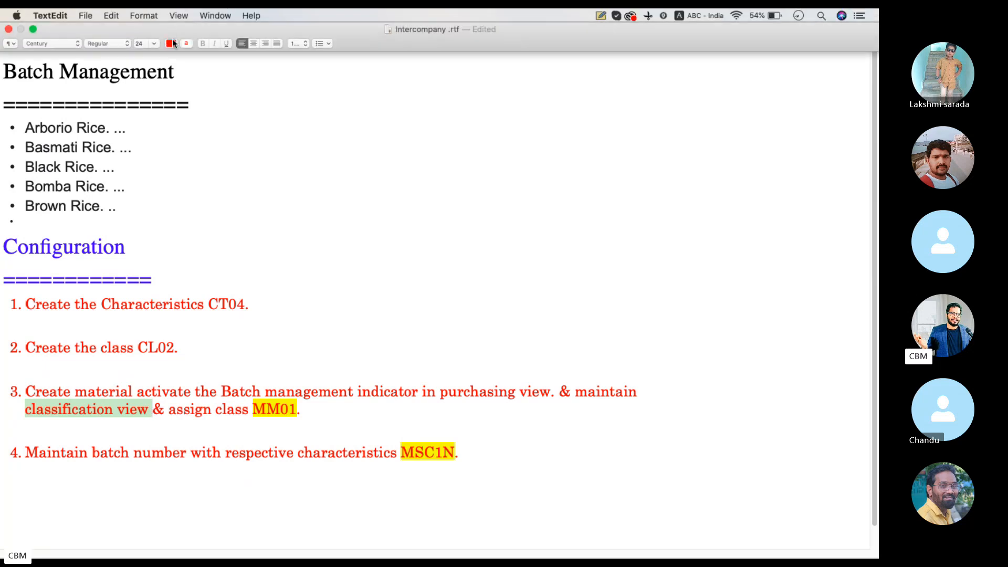
pyautogui.click(174, 43)
pyautogui.click(168, 66)
pyautogui.moveTo(450, 290); pyautogui.dragTo(782, 310)
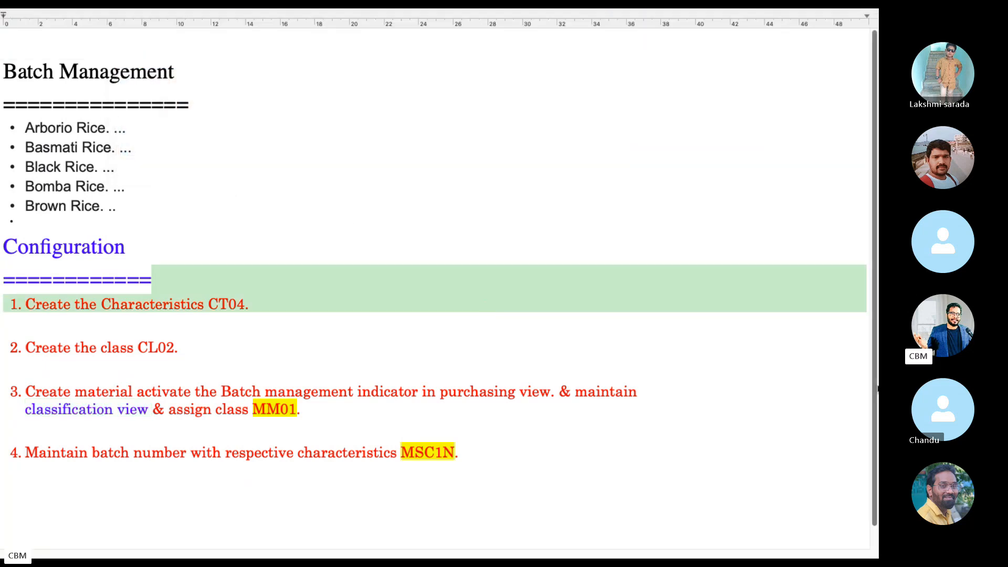
pyautogui.hotkey('ctrl', 'Left')
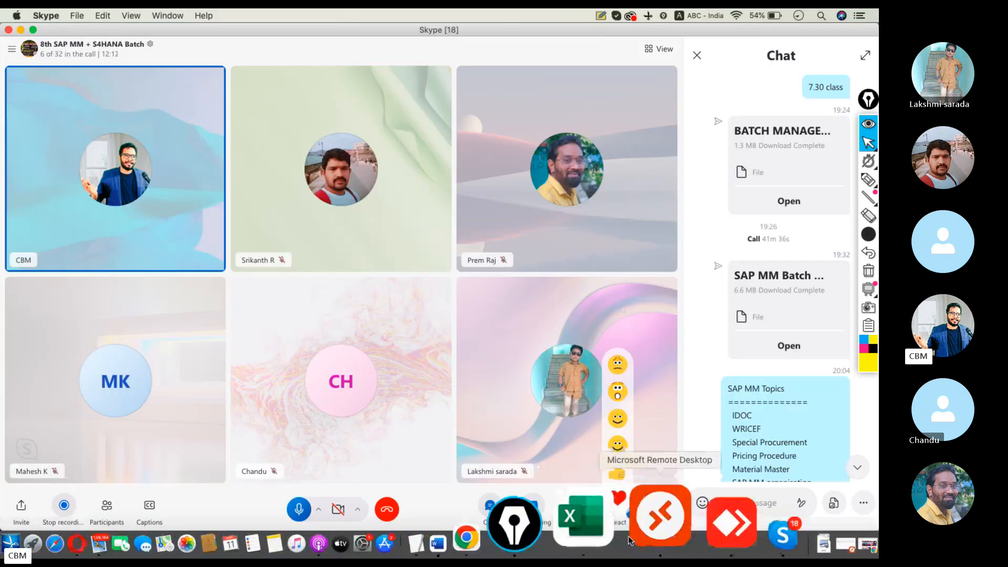
pyautogui.click(646, 524)
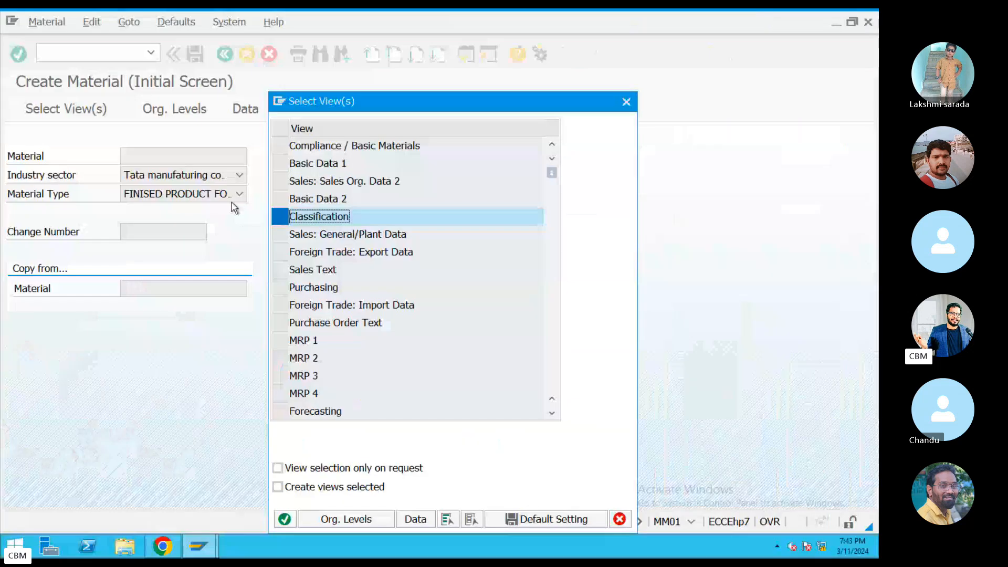
# Add Basic Data 1, Purchasing, MRP 1 and Accounting 1 to the selected views and confirm
pyautogui.click(290, 167)
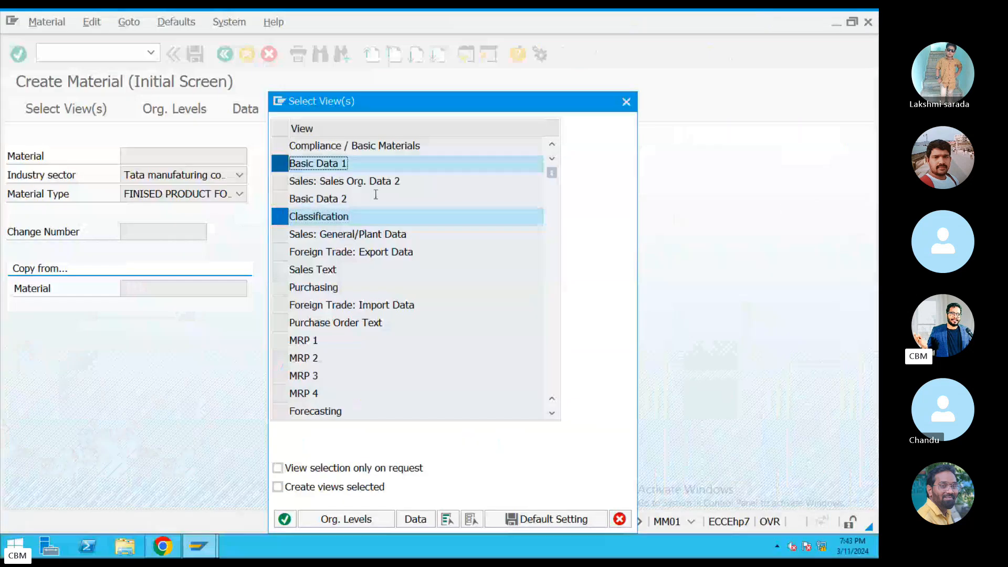
pyautogui.click(288, 292)
pyautogui.scroll(-2, 353, 367)
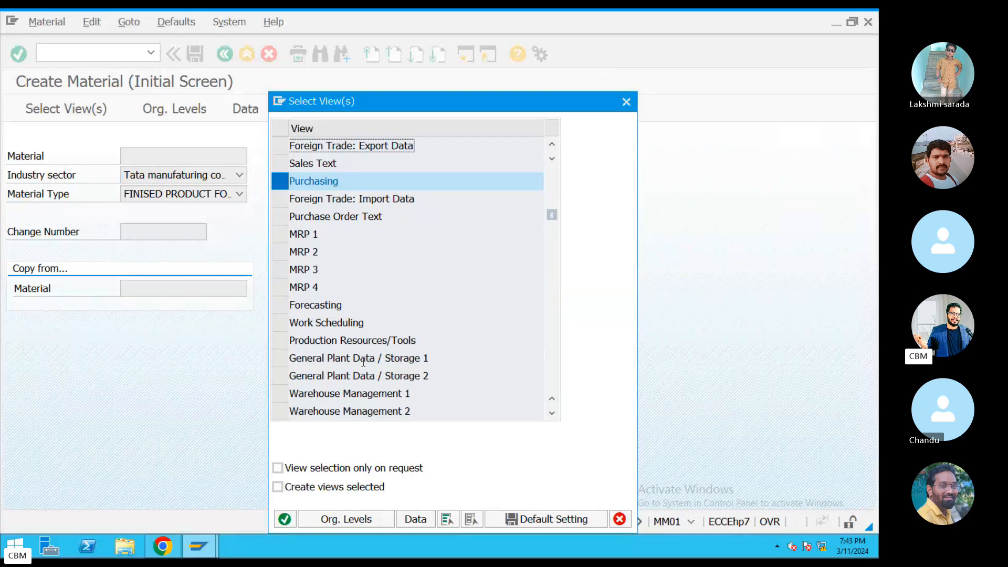
pyautogui.click(275, 236)
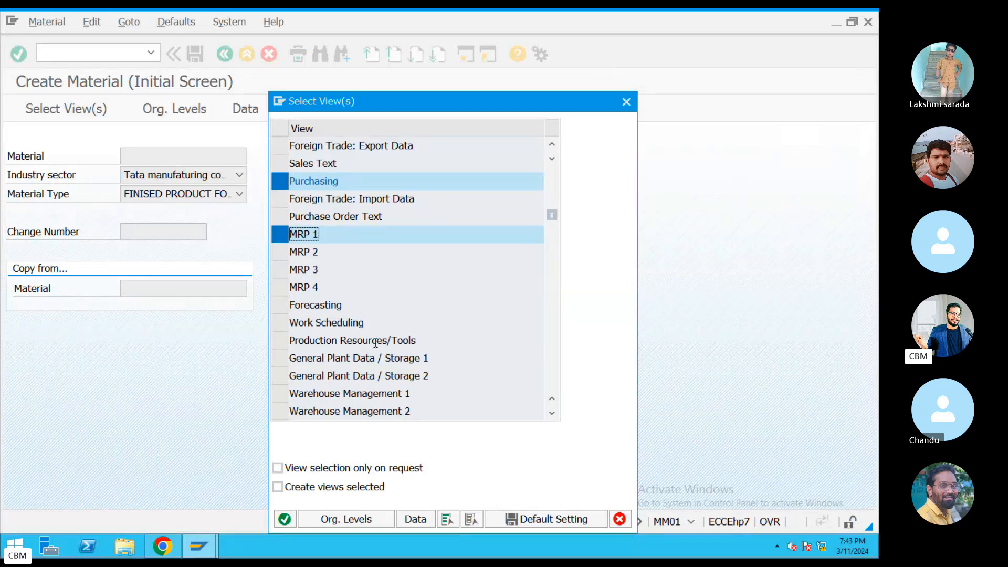
pyautogui.scroll(-2, 376, 342)
pyautogui.click(280, 340)
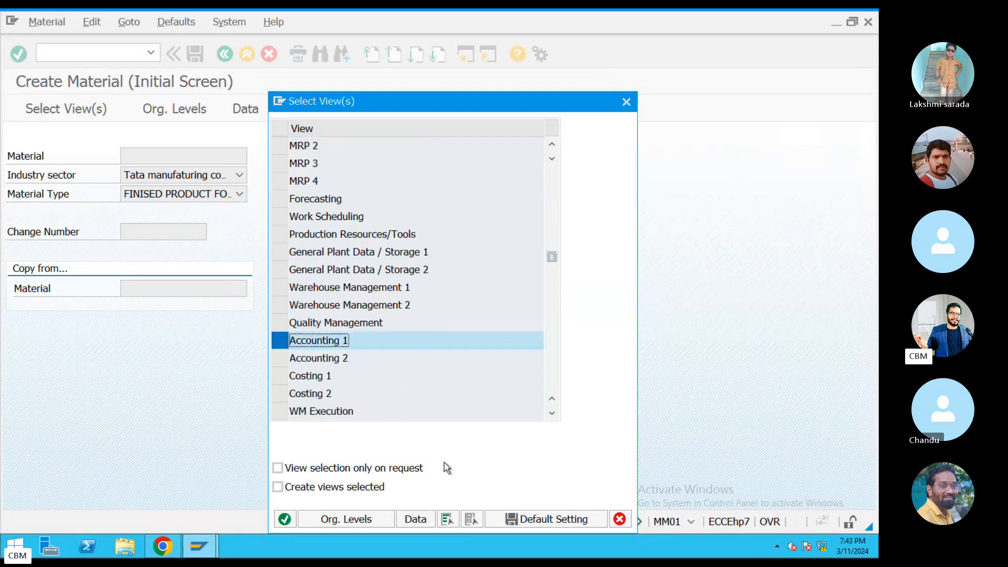
pyautogui.click(284, 520)
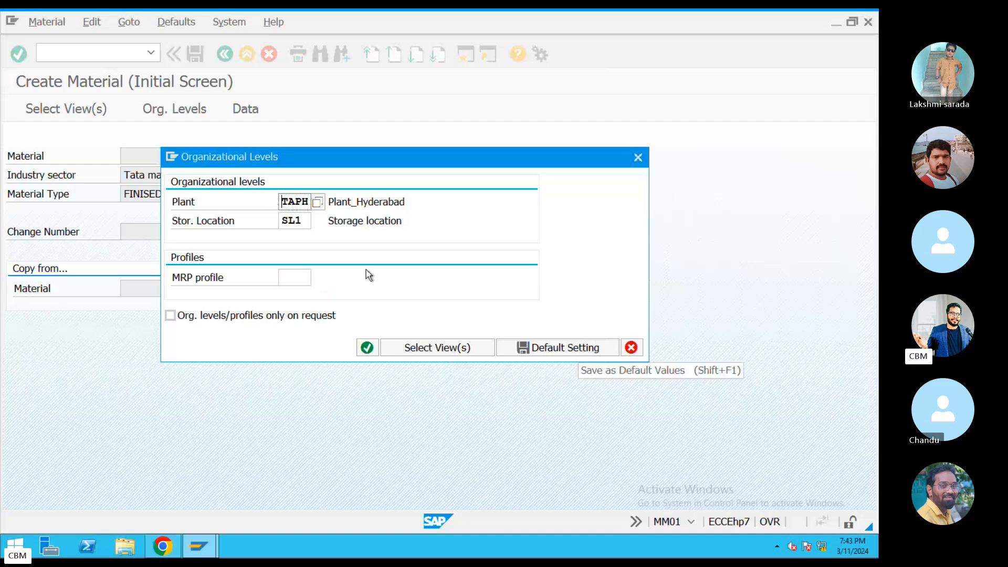
# Accept plant TAPH and storage location SL1 in the Organizational Levels dialog
pyautogui.hotkey('ctrl', 'Left')
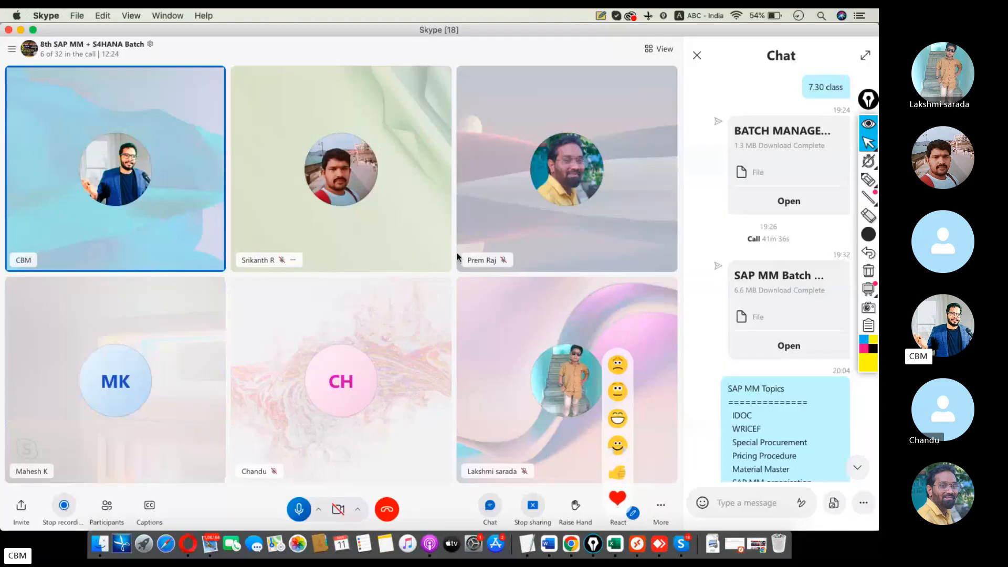
pyautogui.hotkey('ctrl', 'Right')
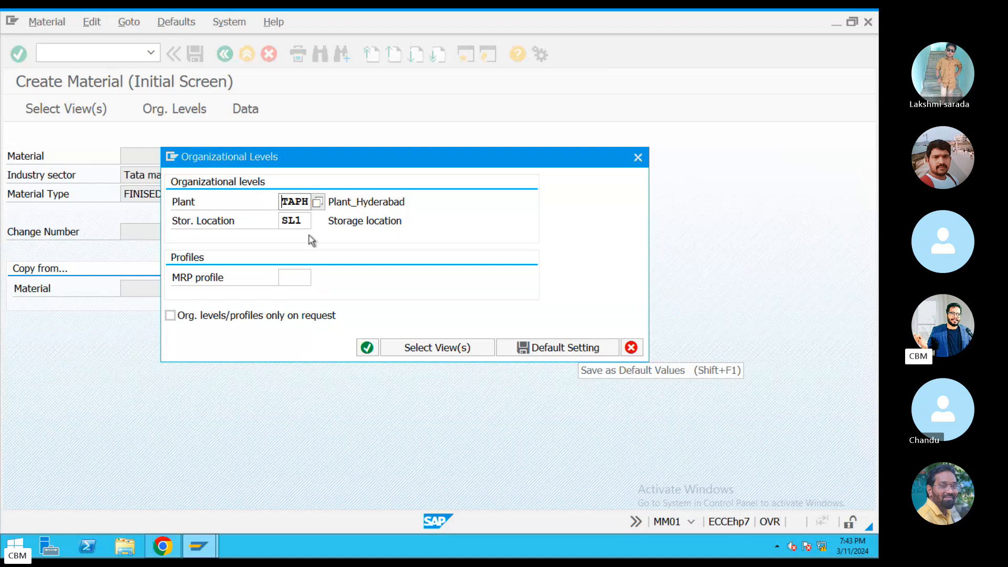
pyautogui.click(367, 348)
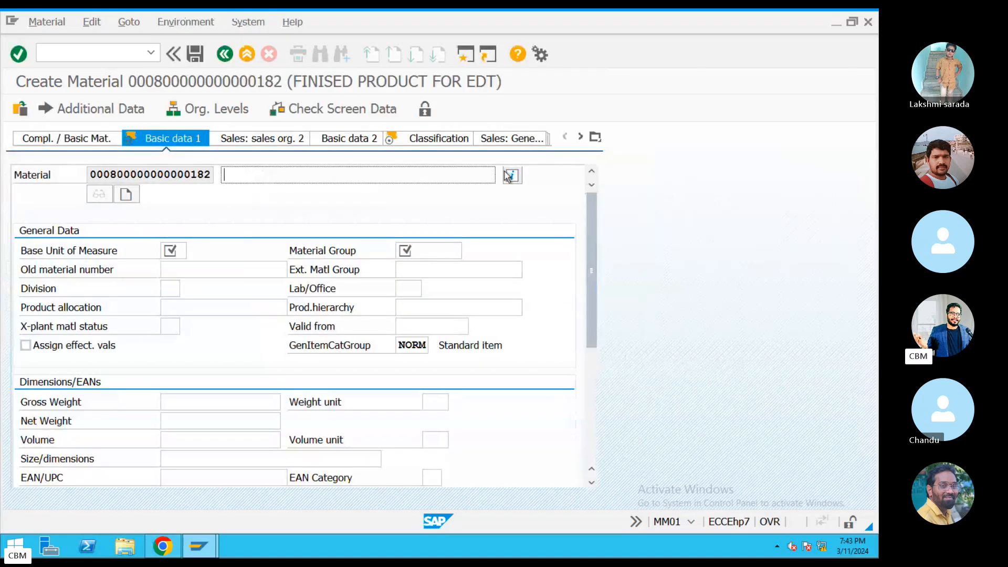
# Enter description SUGAR ABC, base unit KG and material group 00102
pyautogui.write('SUGAR')
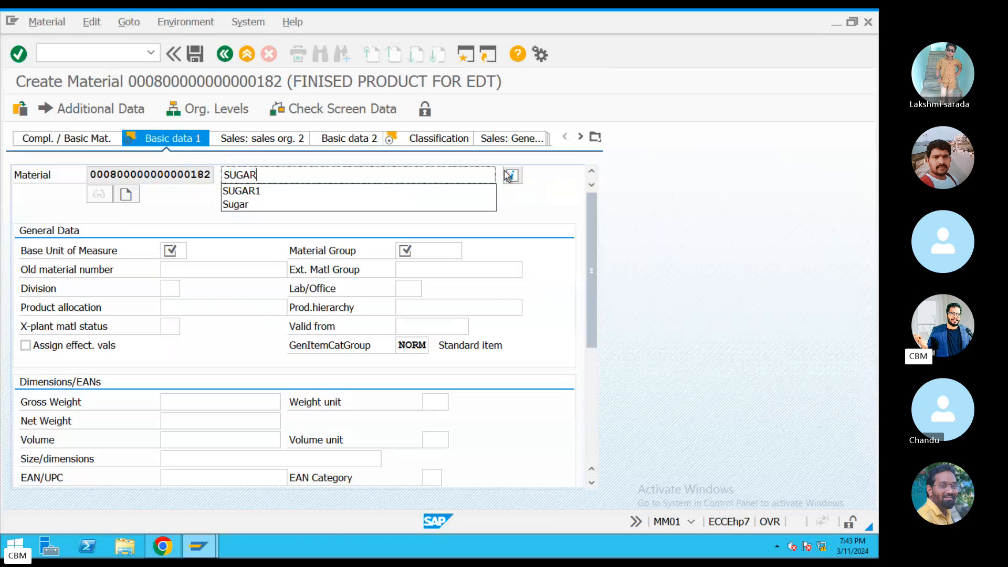
pyautogui.write(' Ca')
pyautogui.press('BackSpace')
pyautogui.press('BackSpace')
pyautogui.write('A')
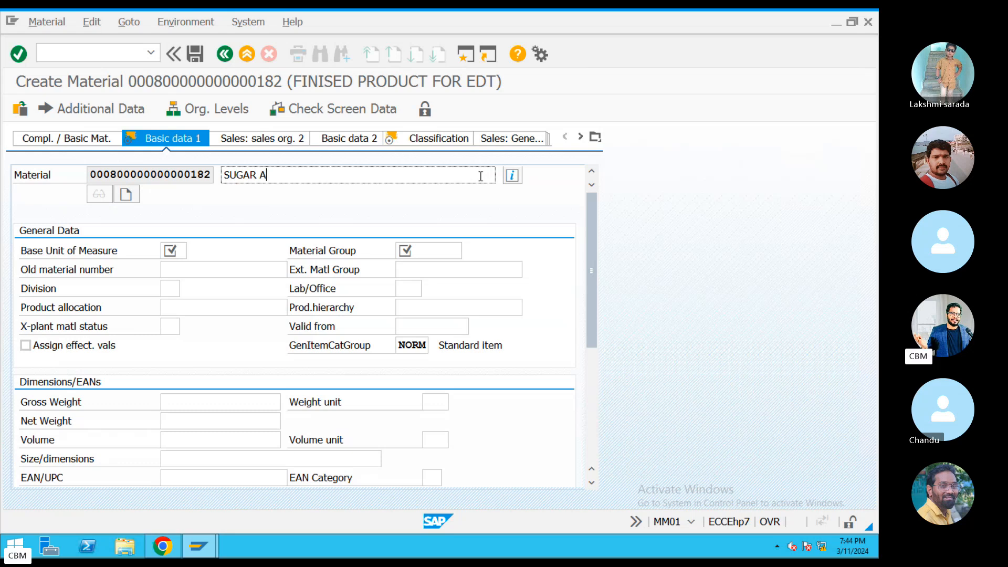
pyautogui.write('BC')
pyautogui.click(188, 250)
pyautogui.write('KG')
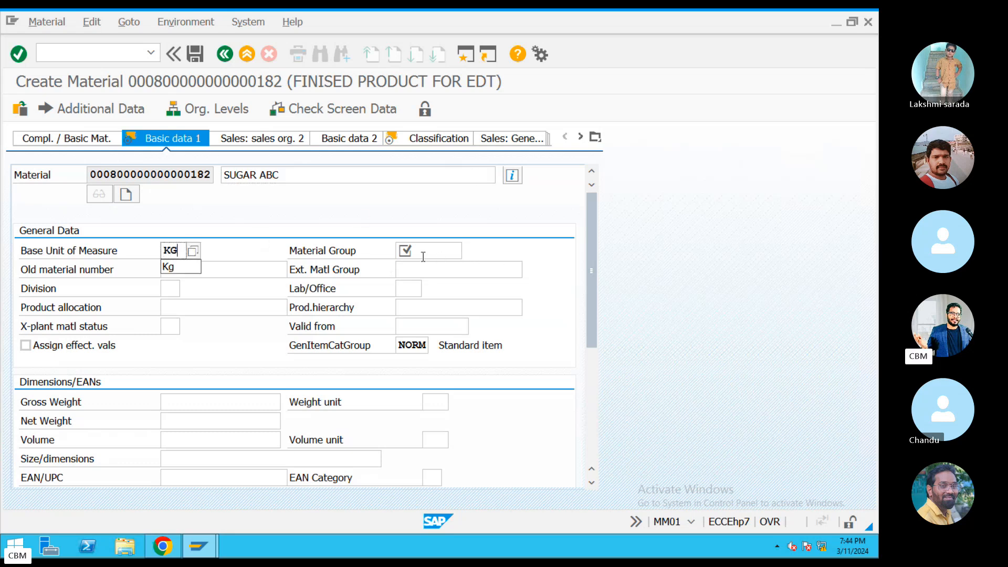
pyautogui.click(423, 255)
pyautogui.click(469, 252)
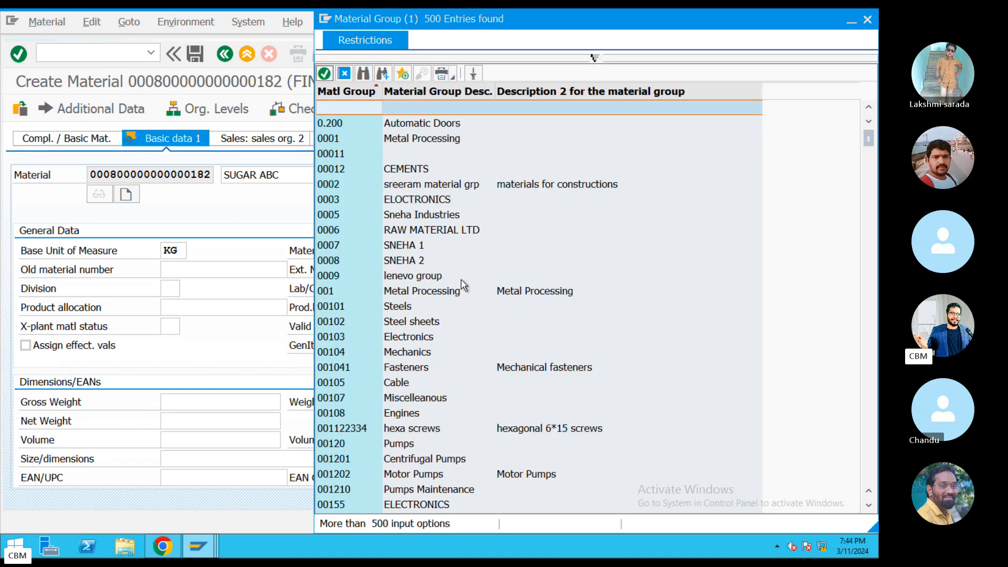
pyautogui.doubleClick(387, 322)
# Set gross and net weight to 100 with weight unit KG and confirm
pyautogui.scroll(-5, 278, 357)
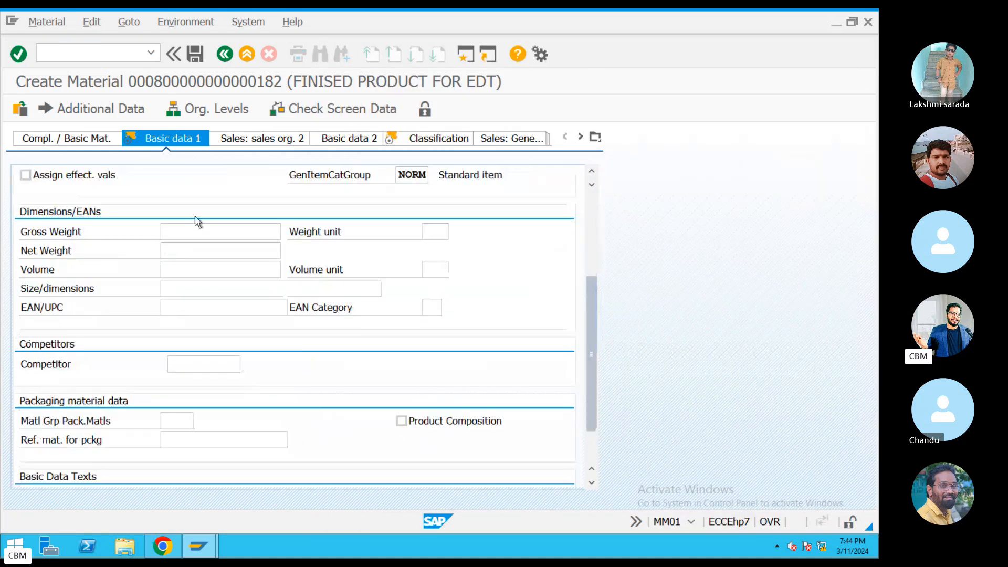
pyautogui.click(215, 233)
pyautogui.write('100')
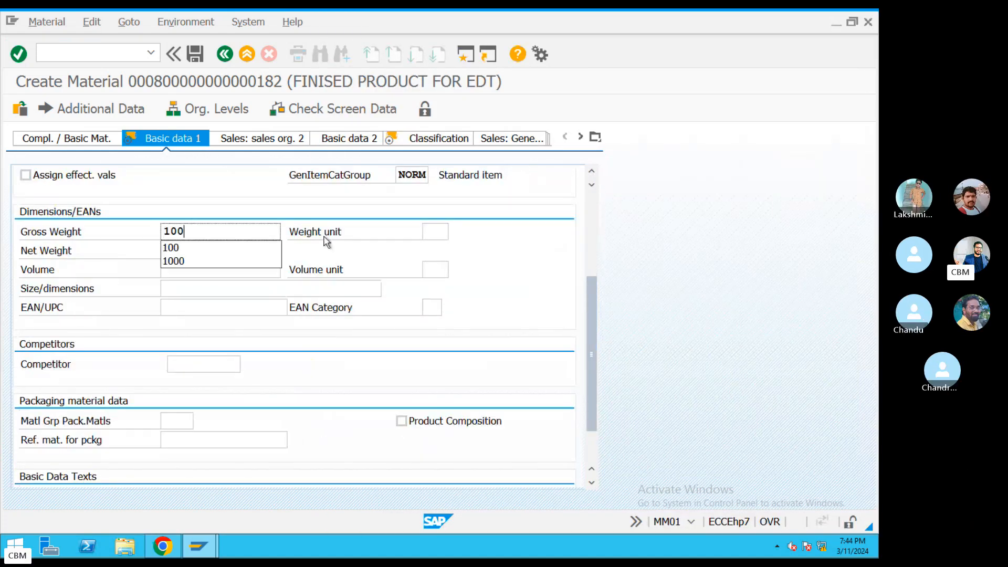
pyautogui.click(428, 235)
pyautogui.write('KG')
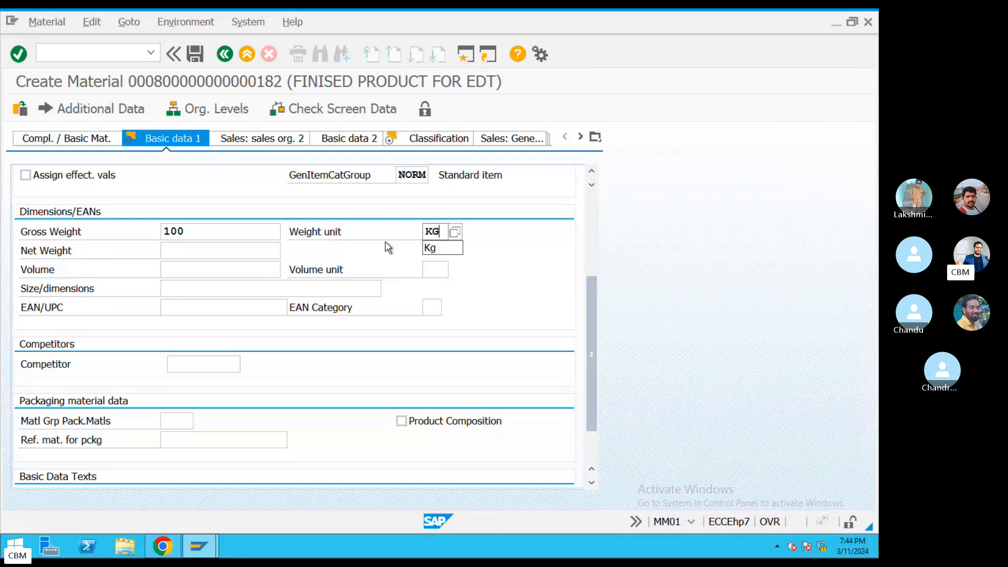
pyautogui.click(196, 245)
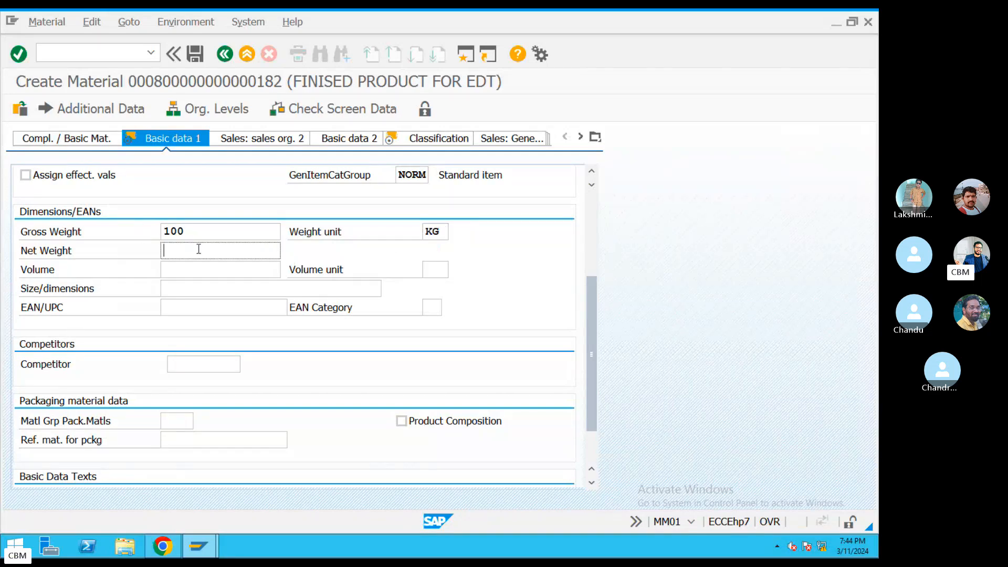
pyautogui.write('100')
pyautogui.press('Return')
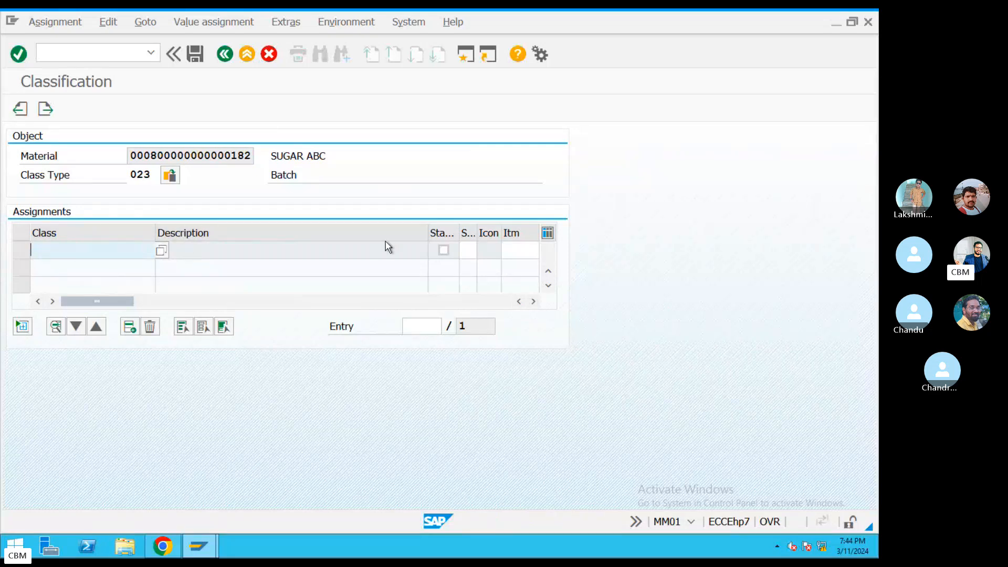
# Assign class RK_SUGAR to SUGAR ABC's classification
pyautogui.press('BackSpace')
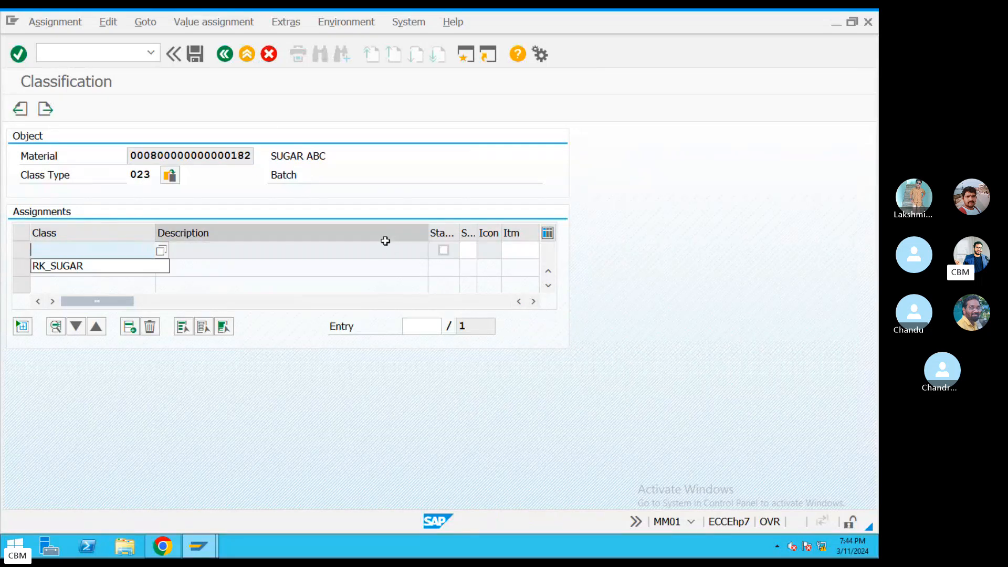
pyautogui.click(74, 265)
pyautogui.moveTo(104, 249); pyautogui.dragTo(2, 243)
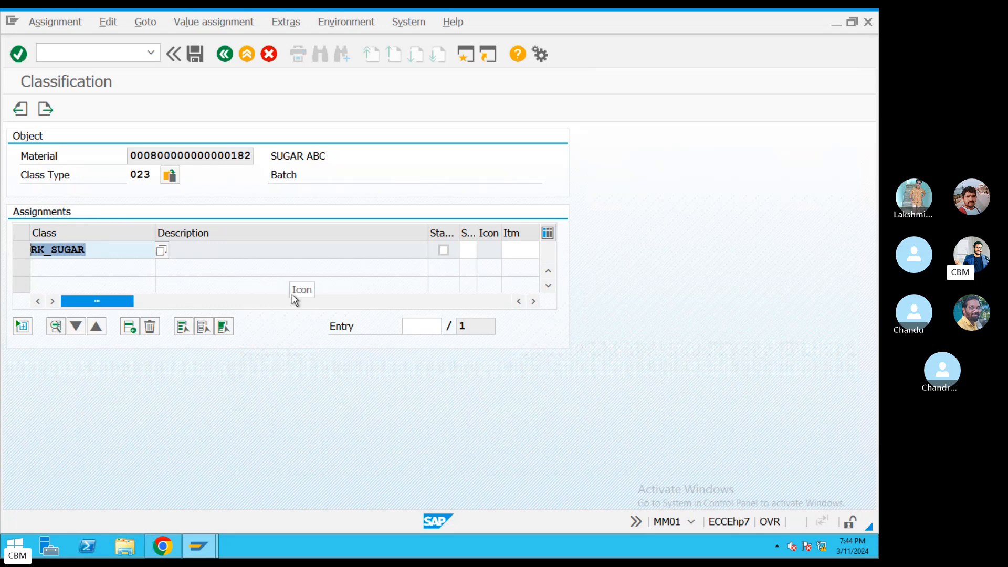
pyautogui.press('Return')
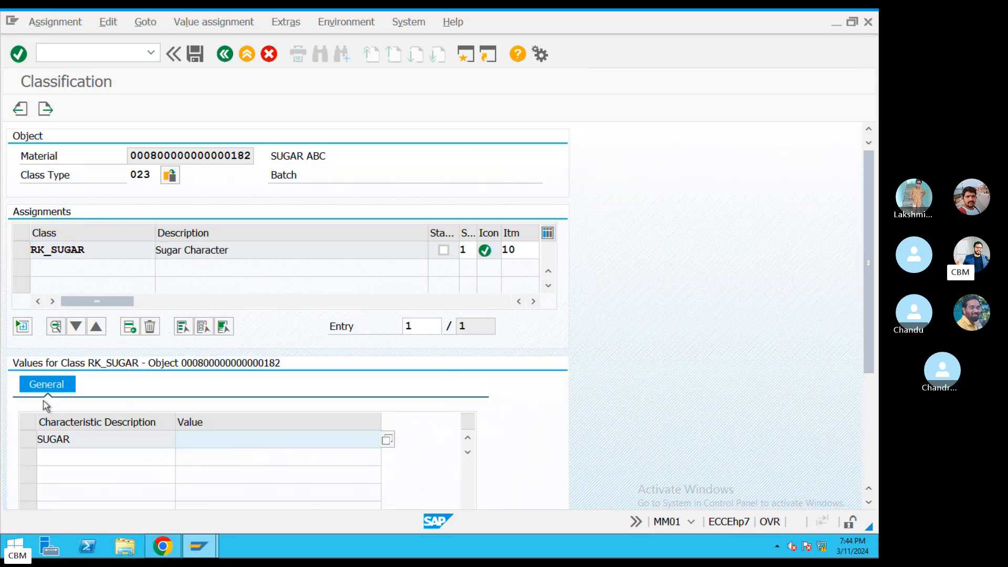
# Give the SUGAR characteristic the values M1 BROWN, M2 WHITE and M3 GREEN
pyautogui.doubleClick(98, 437)
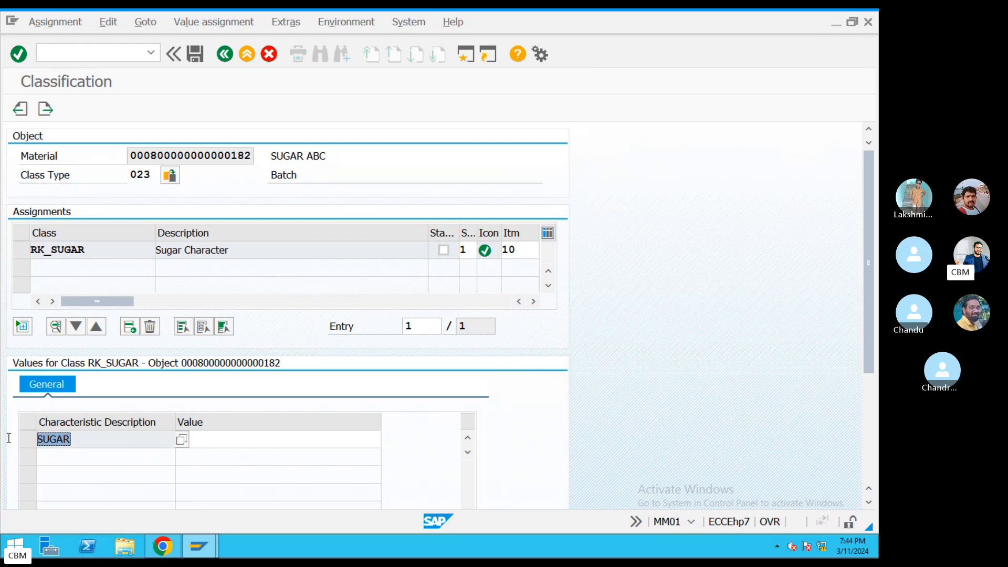
pyautogui.doubleClick(74, 250)
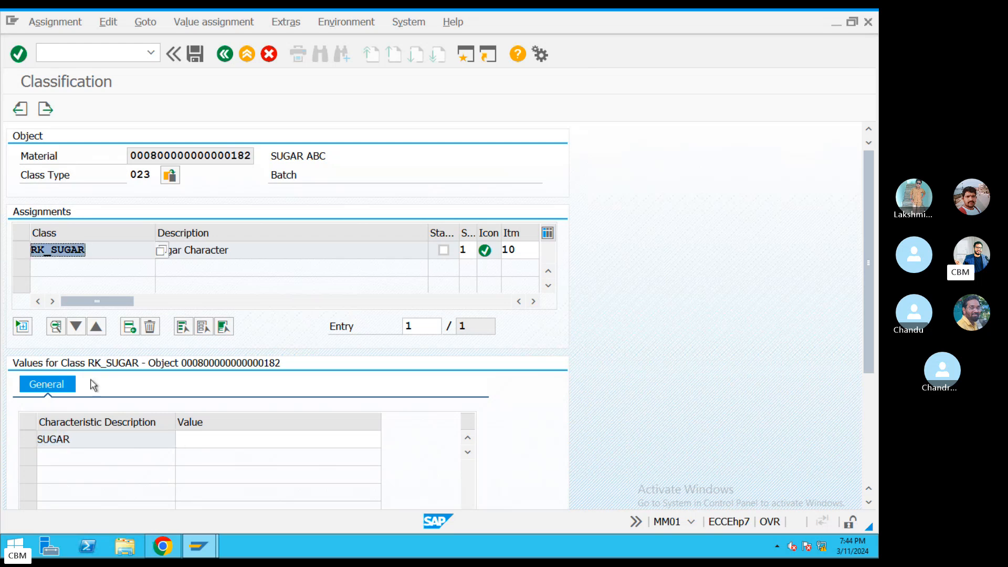
pyautogui.doubleClick(132, 440)
pyautogui.click(261, 440)
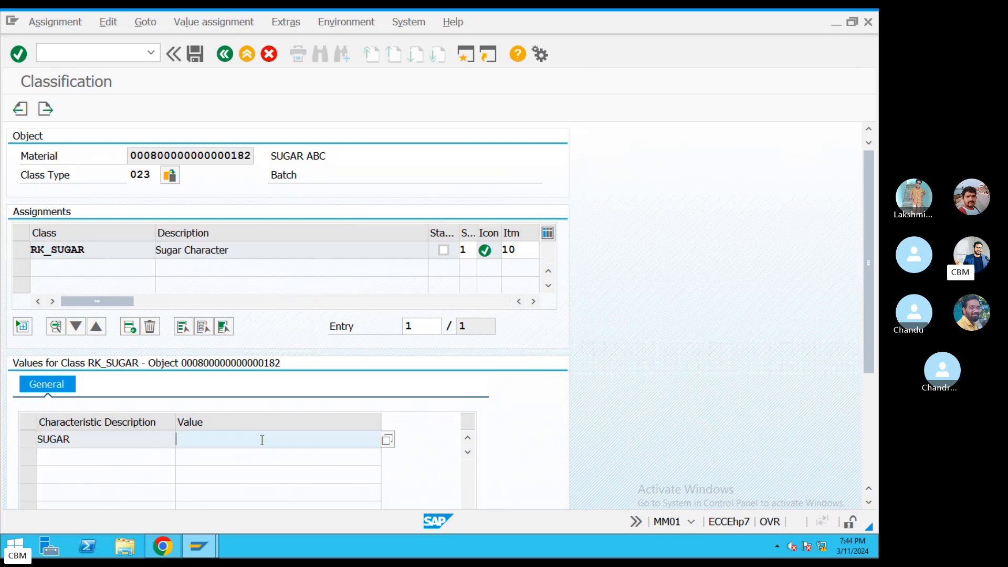
pyautogui.click(386, 440)
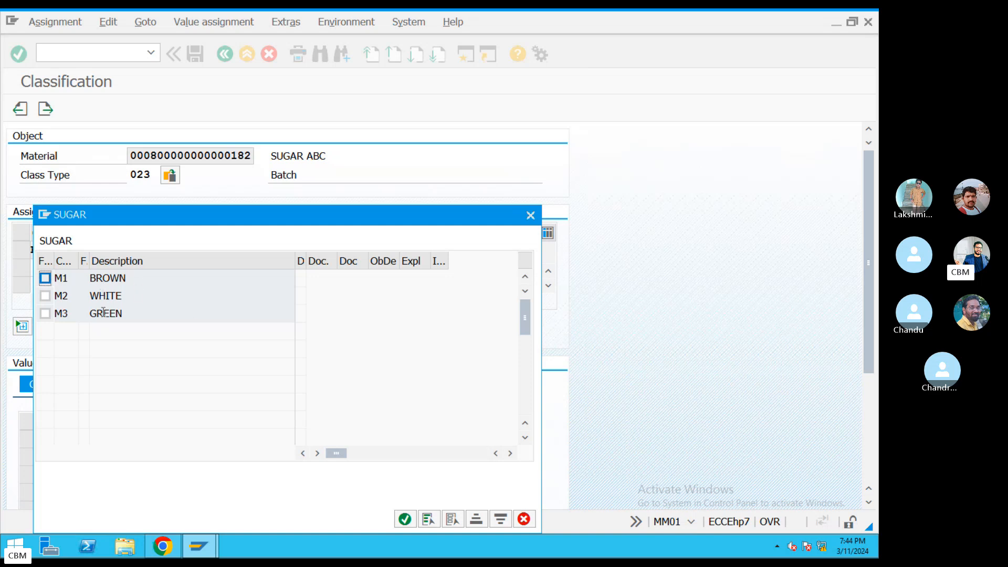
pyautogui.click(45, 278)
pyautogui.click(45, 295)
pyautogui.click(45, 313)
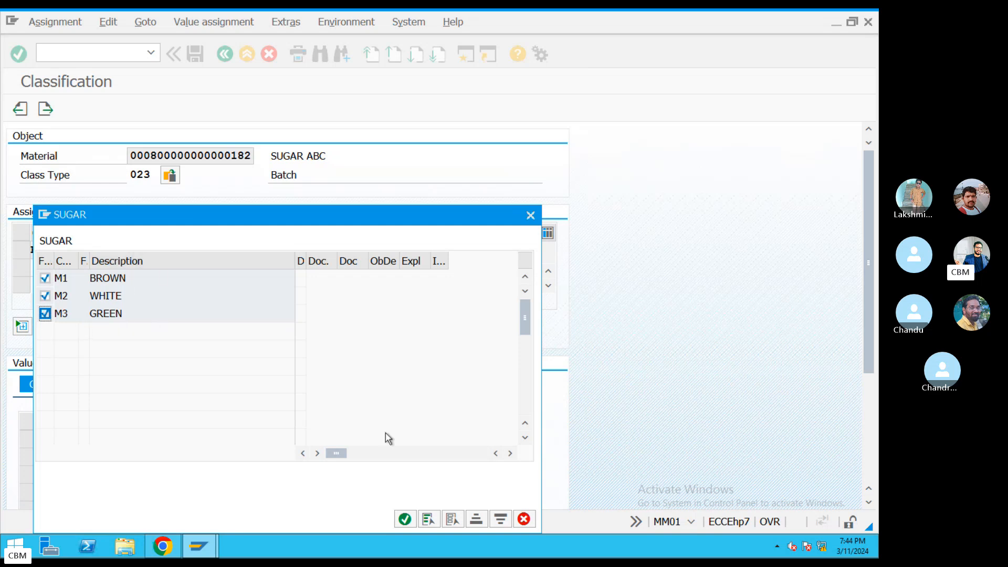
pyautogui.click(405, 520)
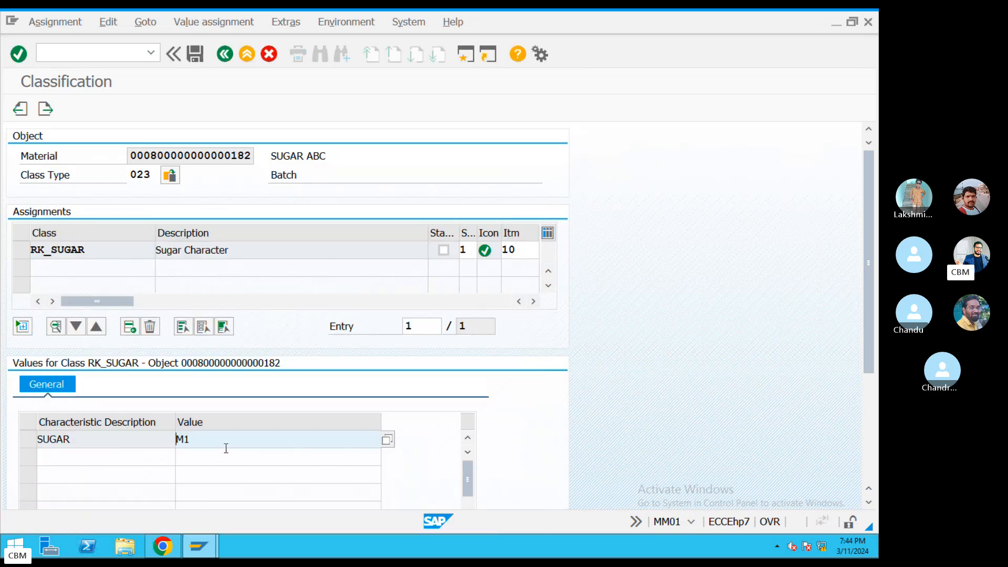
pyautogui.press('Return')
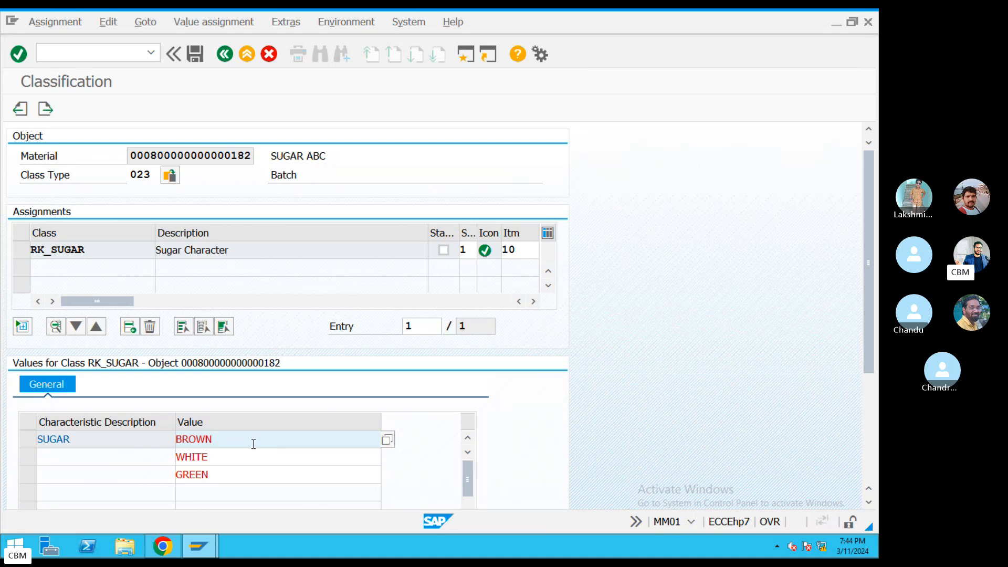
# Leave classification and return to the material's Purchasing view
pyautogui.click(164, 436)
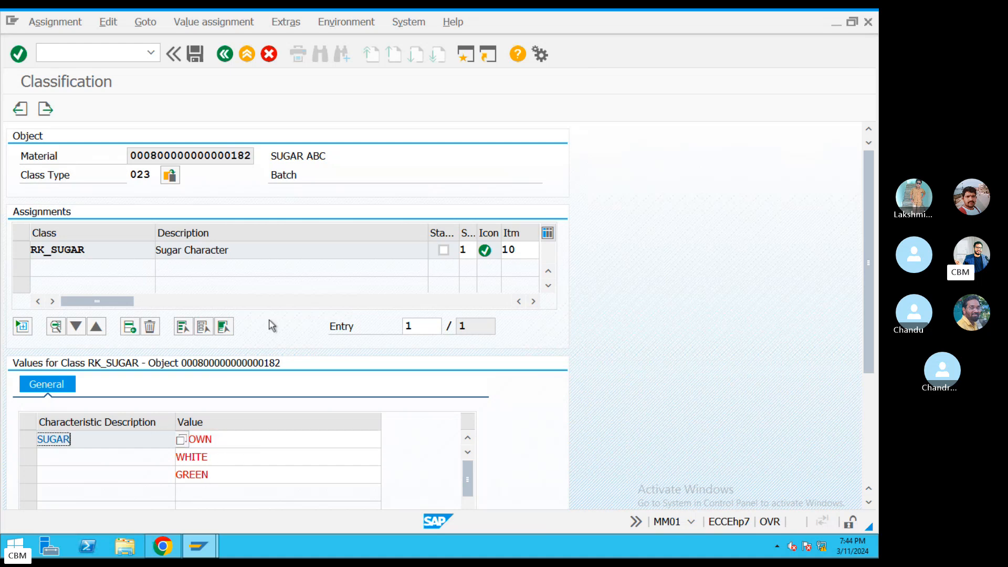
pyautogui.press('Tab')
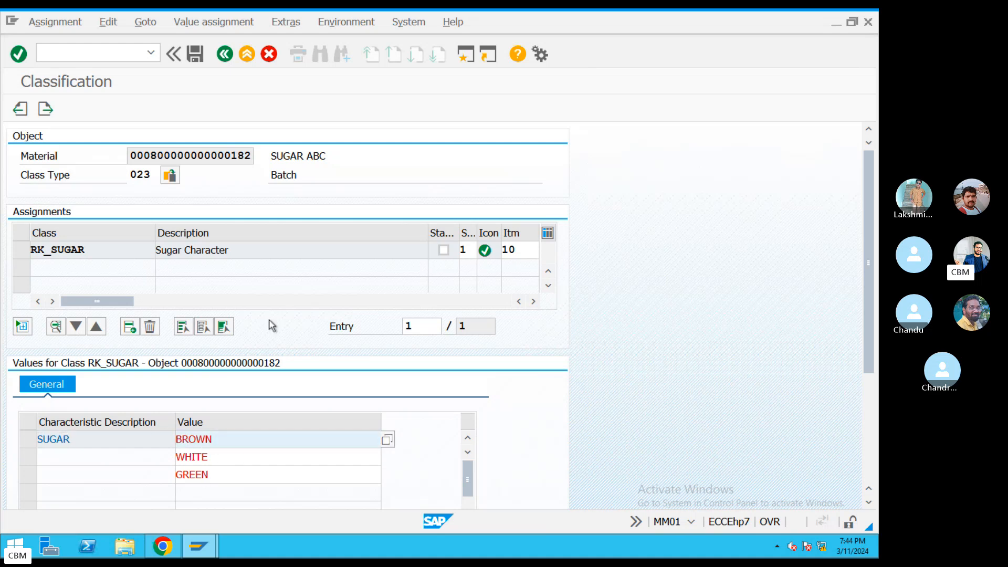
pyautogui.click(54, 108)
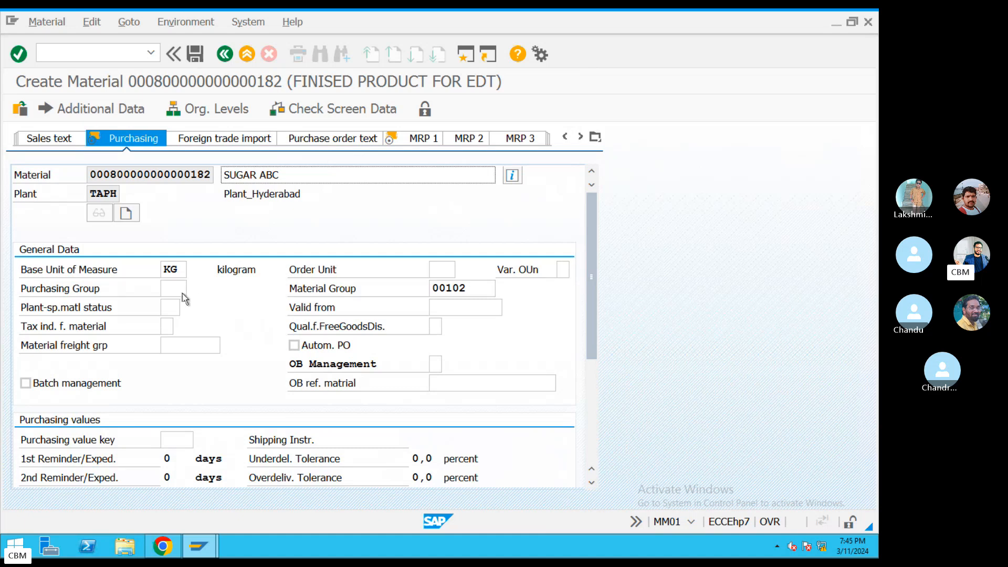
# Set the purchasing group to 016 from its value list
pyautogui.click(183, 294)
pyautogui.click(195, 292)
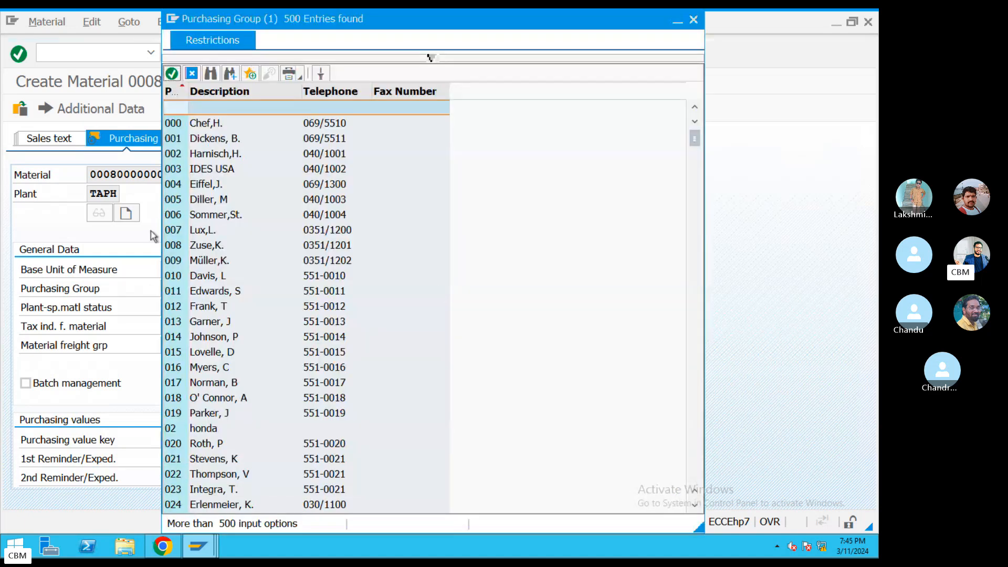
pyautogui.click(234, 370)
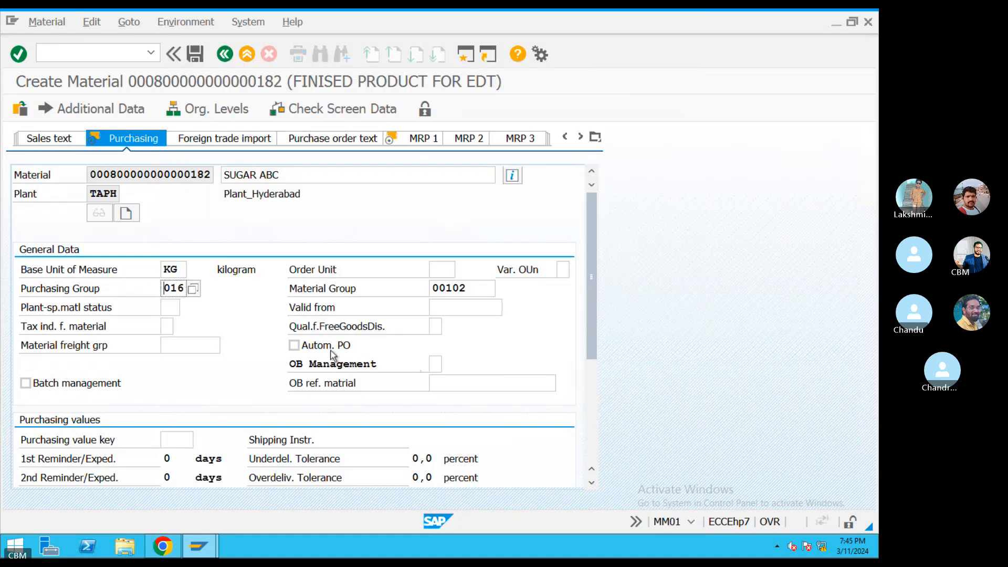
pyautogui.scroll(-3, 272, 350)
pyautogui.scroll(3, 272, 351)
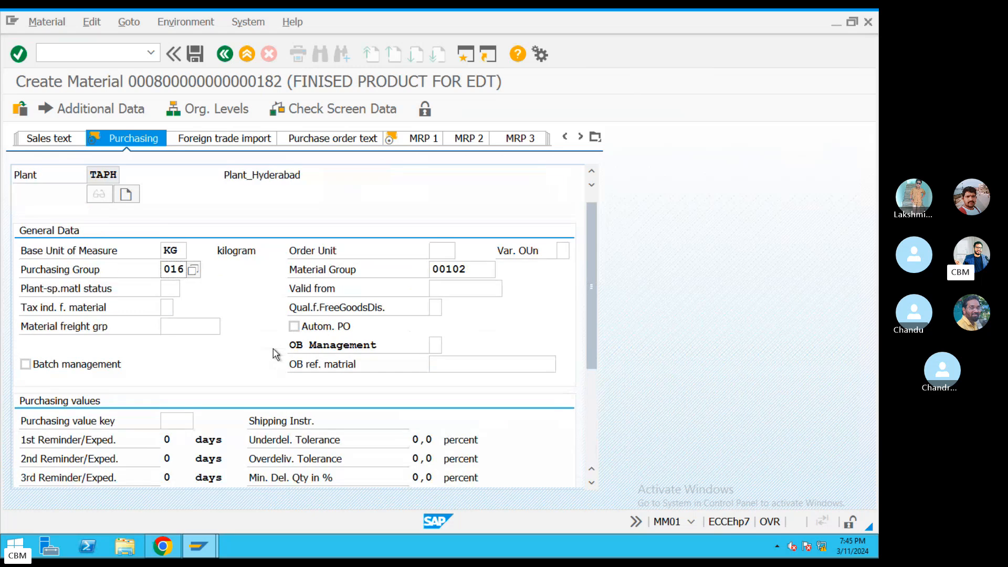
pyautogui.scroll(1, 275, 353)
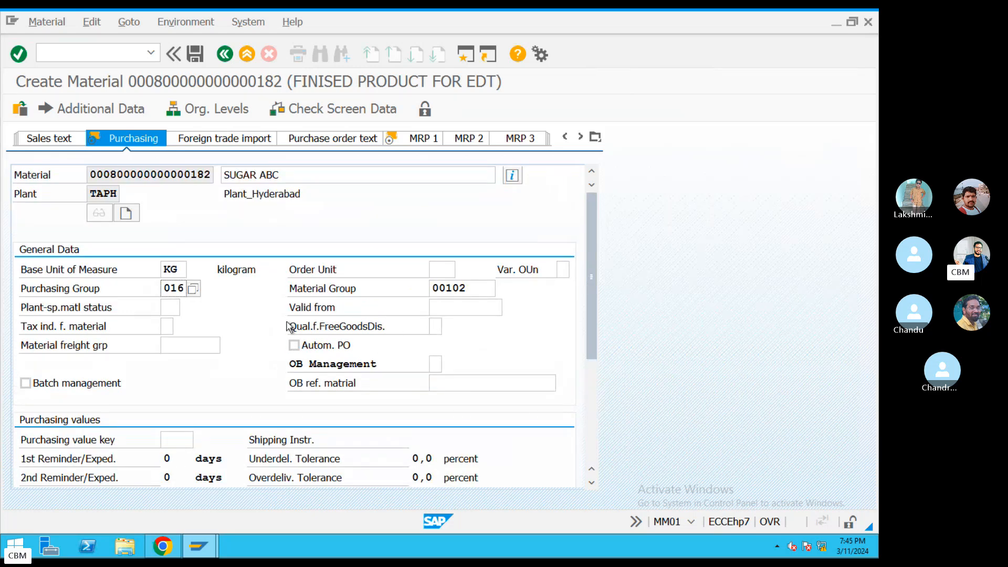
# Set MRP type ND (No planning) on the MRP 1 view and continue
pyautogui.press('Return')
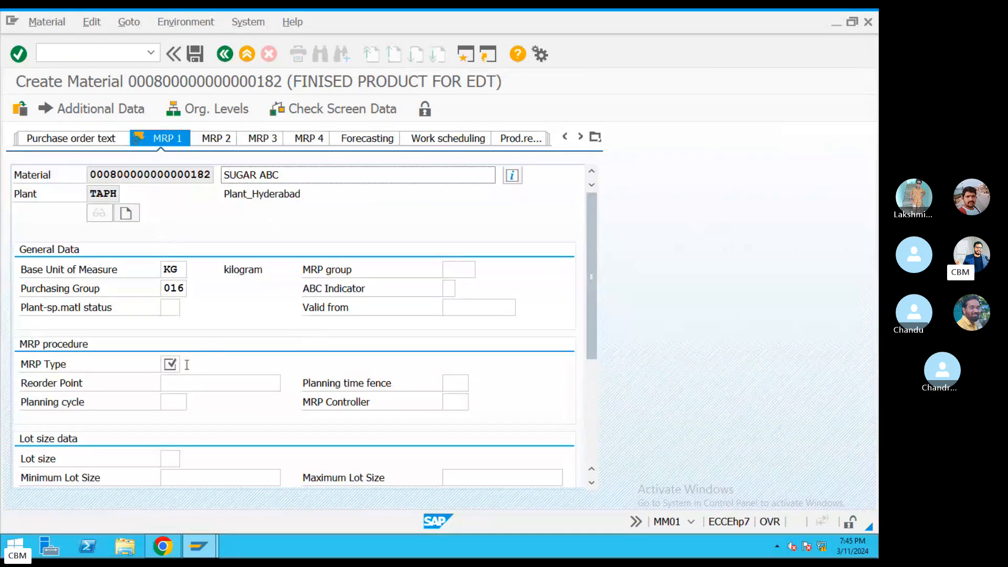
pyautogui.press('F4')
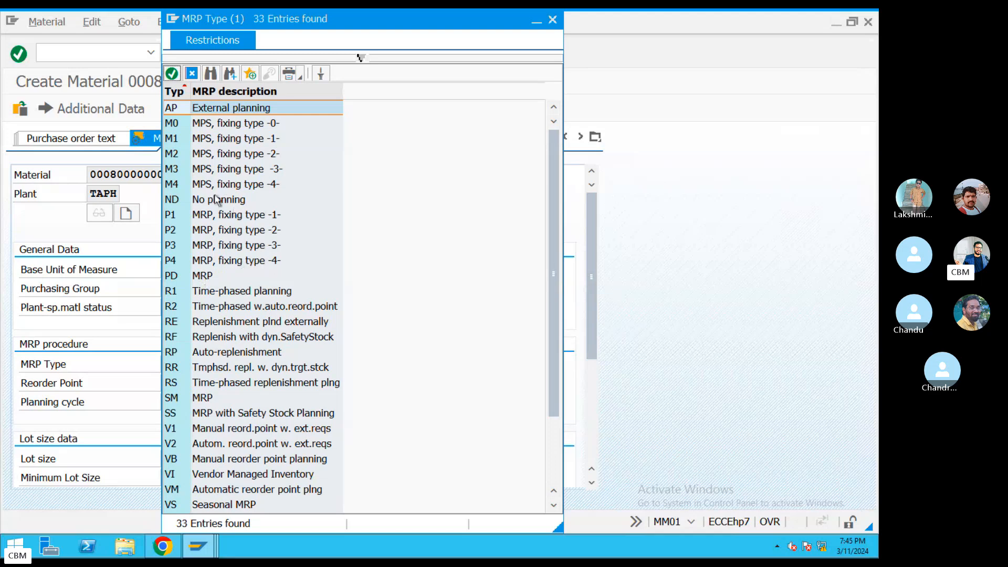
pyautogui.doubleClick(215, 199)
pyautogui.press('Return')
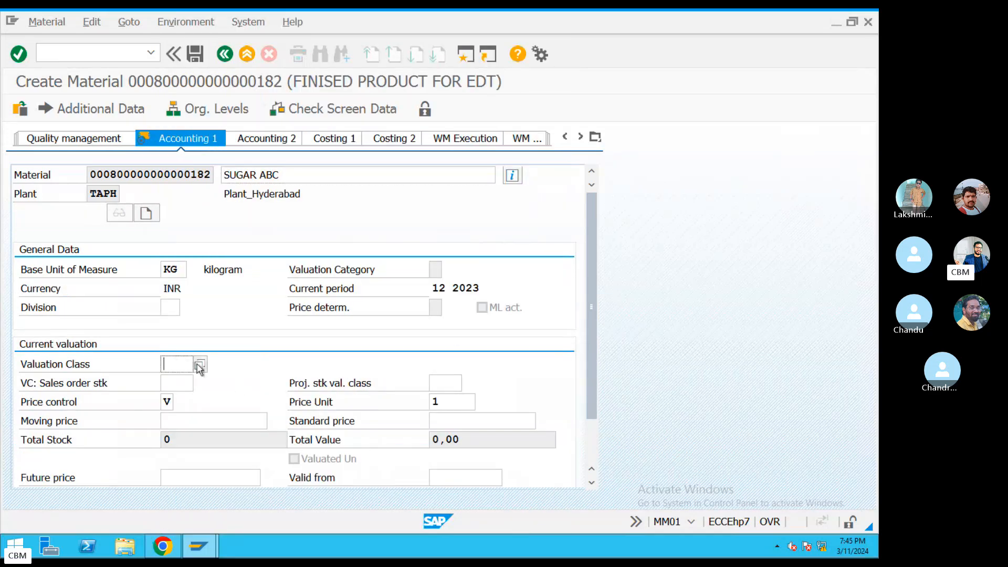
# Set valuation class 3000 (Raw materials 1) and change the moving price from 5000 to 500
pyautogui.click(200, 364)
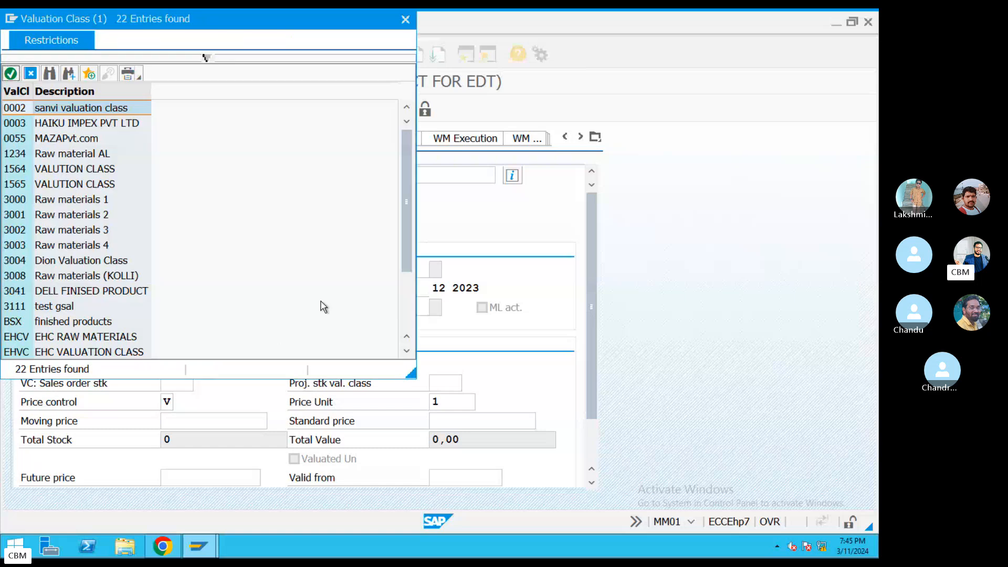
pyautogui.doubleClick(46, 200)
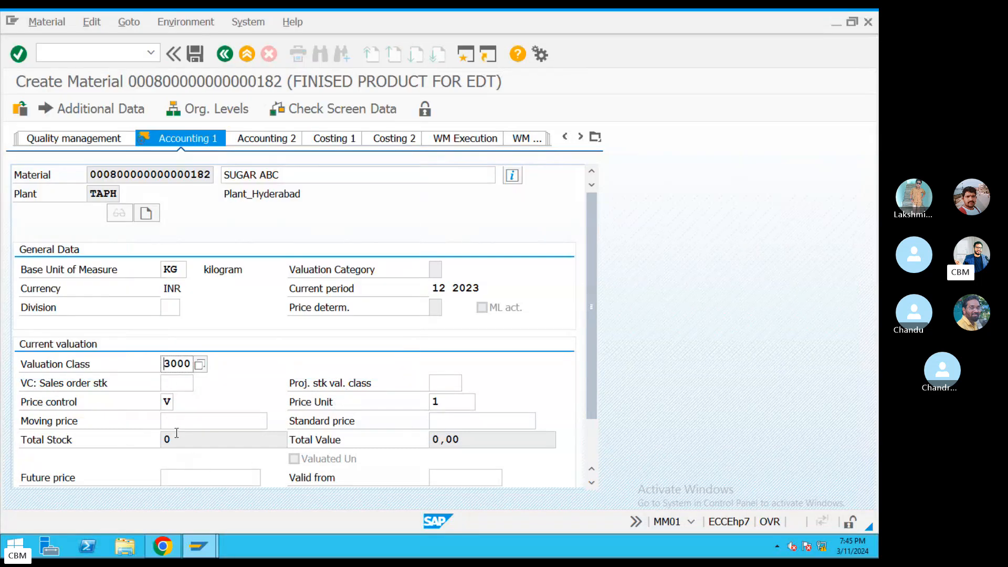
pyautogui.click(264, 417)
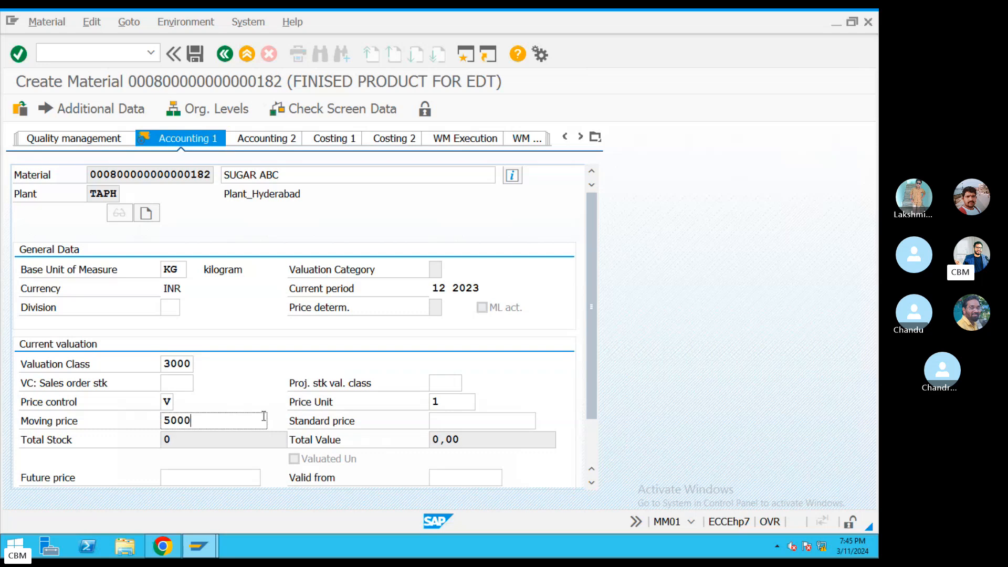
pyautogui.moveTo(215, 419); pyautogui.dragTo(164, 422)
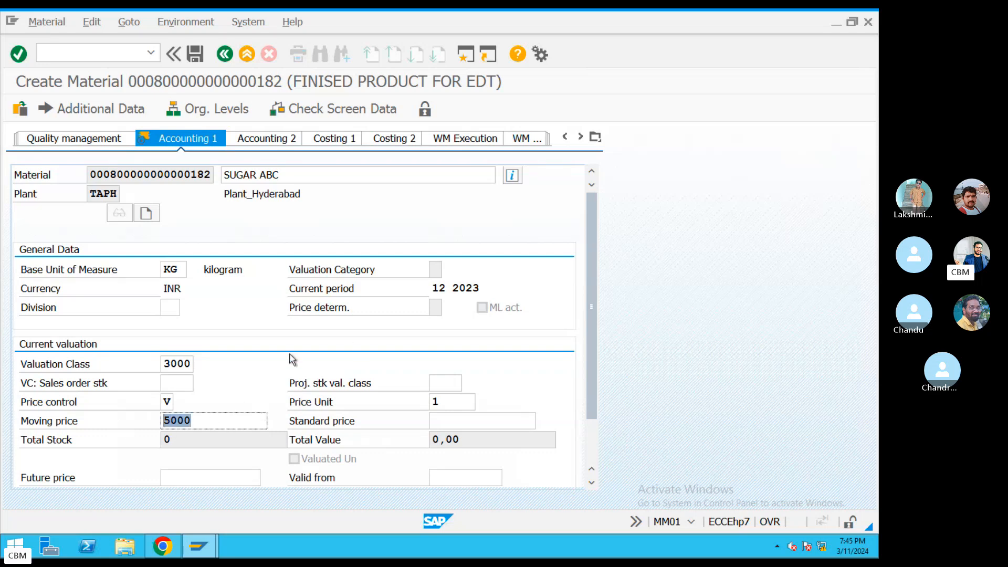
pyautogui.moveTo(592, 285); pyautogui.dragTo(610, 410)
pyautogui.scroll(3, 273, 369)
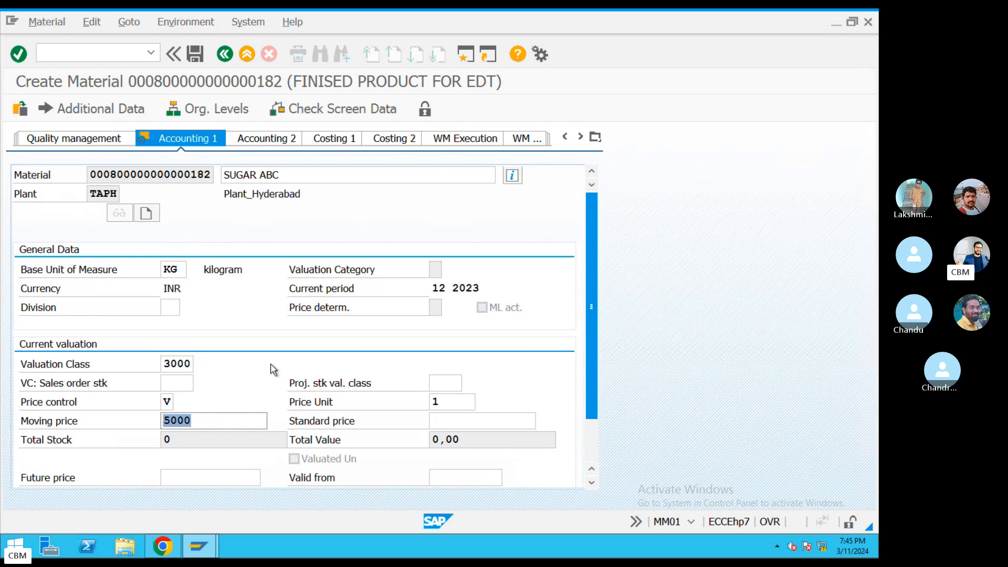
pyautogui.write('500')
pyautogui.doubleClick(470, 403)
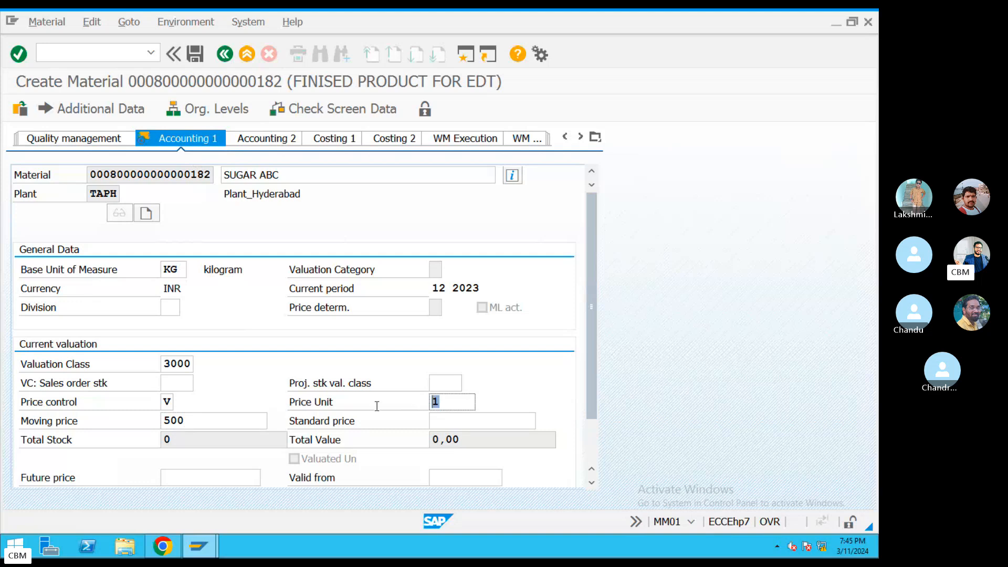
pyautogui.doubleClick(195, 427)
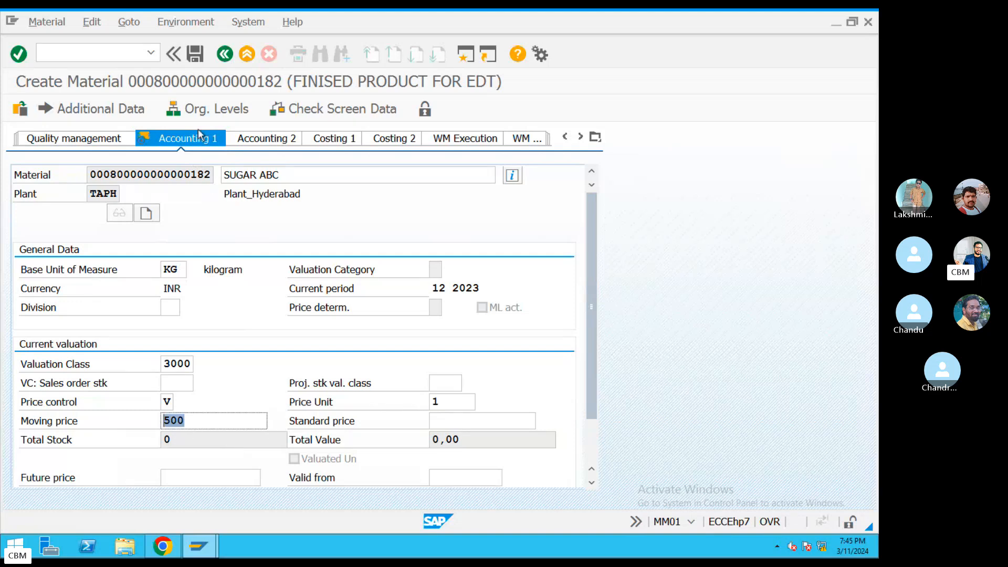
pyautogui.click(194, 55)
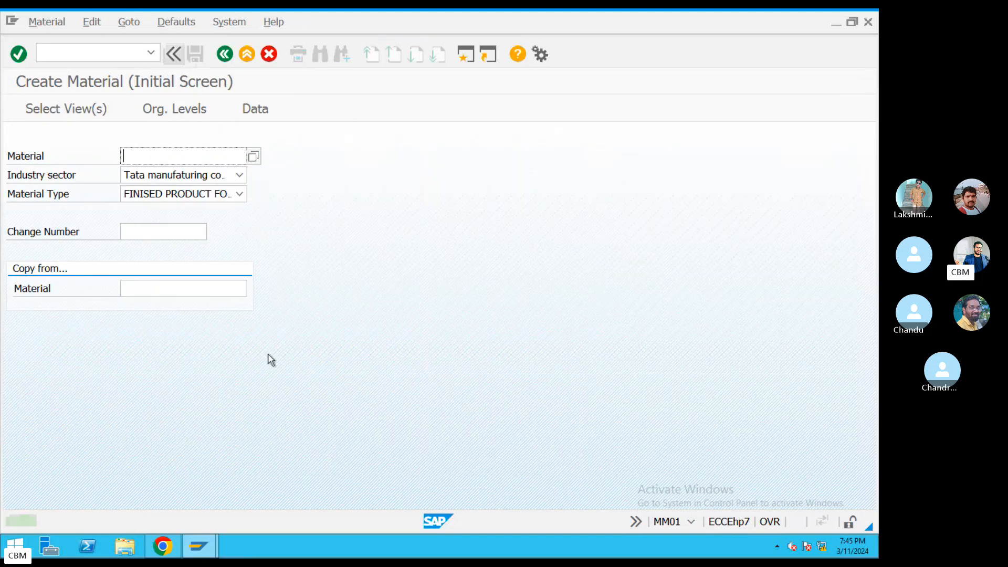
pyautogui.doubleClick(192, 522)
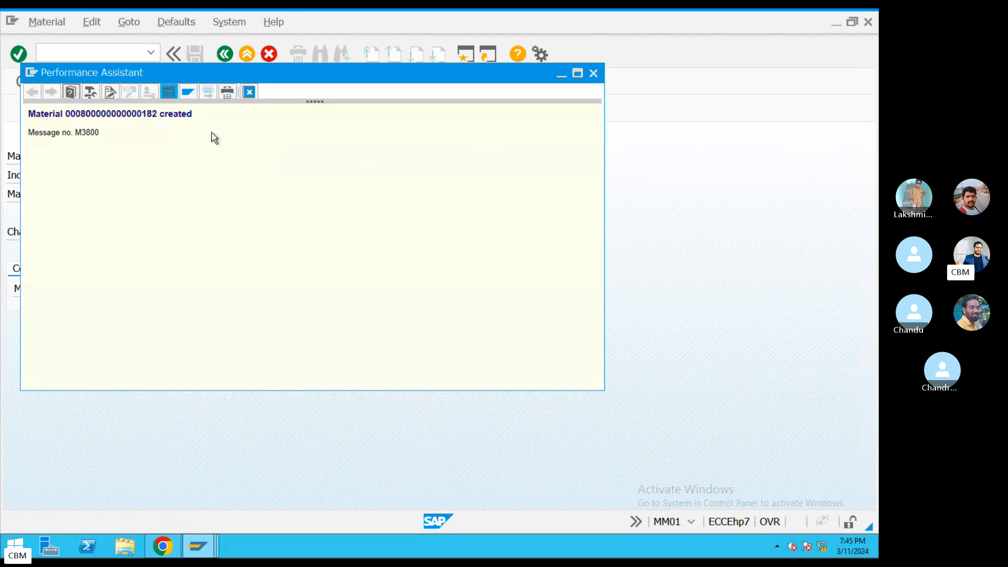
pyautogui.moveTo(190, 115); pyautogui.dragTo(5, 122)
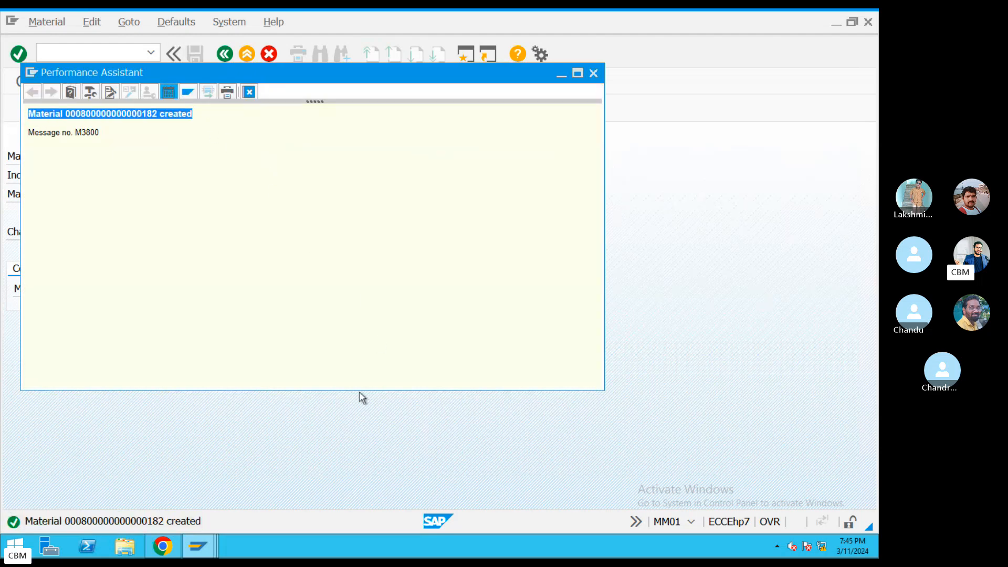
pyautogui.hotkey('ctrl', 'Left')
# Add new numbered items after item 4 in the notes and select SAP's material-created message
pyautogui.click(525, 524)
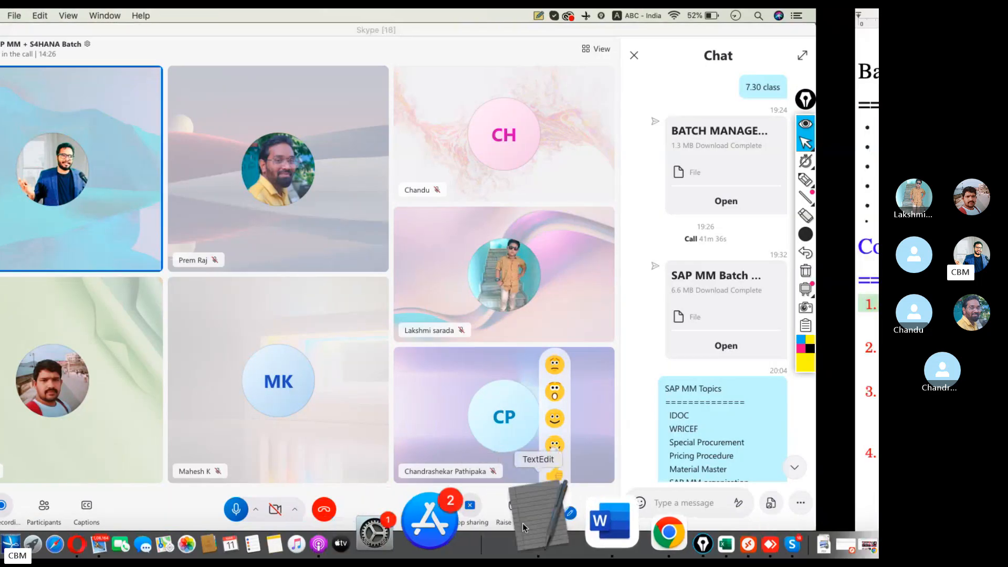
pyautogui.click(515, 459)
pyautogui.press('Return')
pyautogui.press('Return')
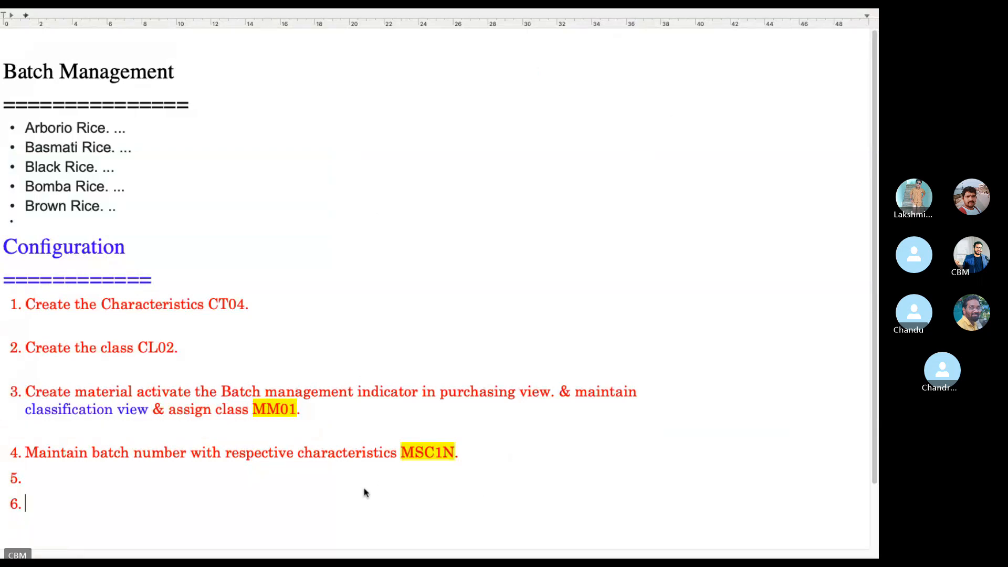
pyautogui.hotkey('ctrl', 'Left')
pyautogui.click(632, 536)
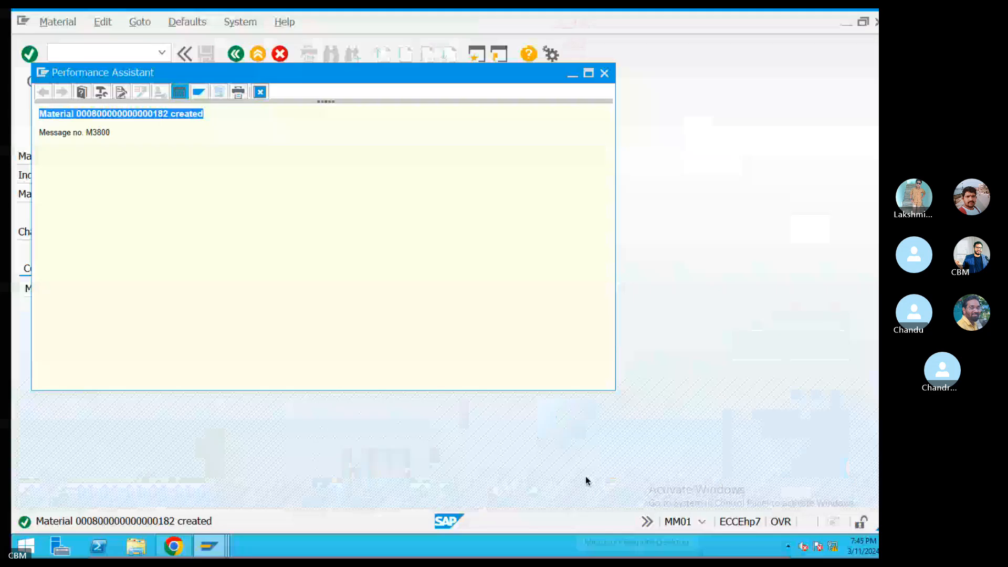
pyautogui.click(138, 136)
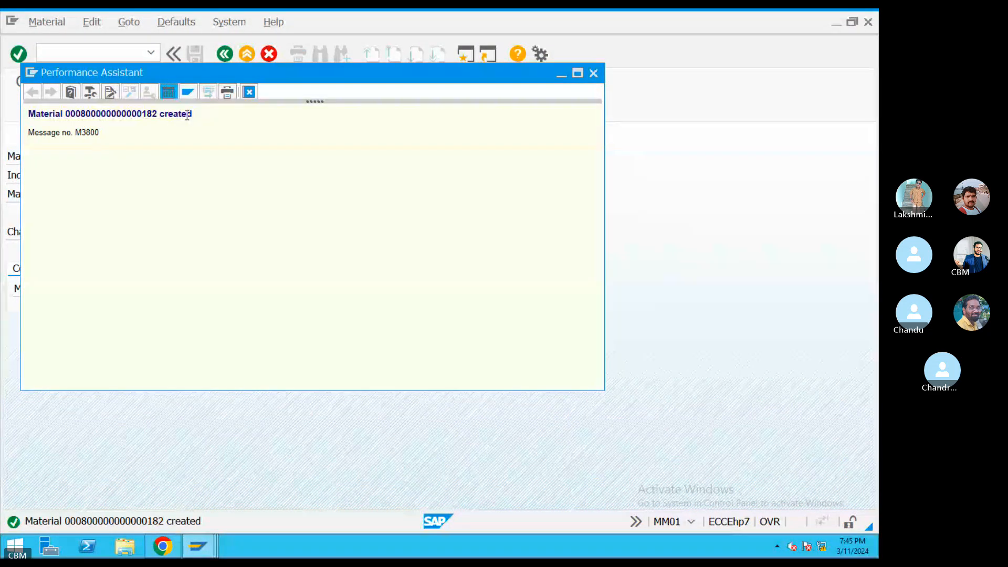
pyautogui.moveTo(192, 114); pyautogui.dragTo(29, 115)
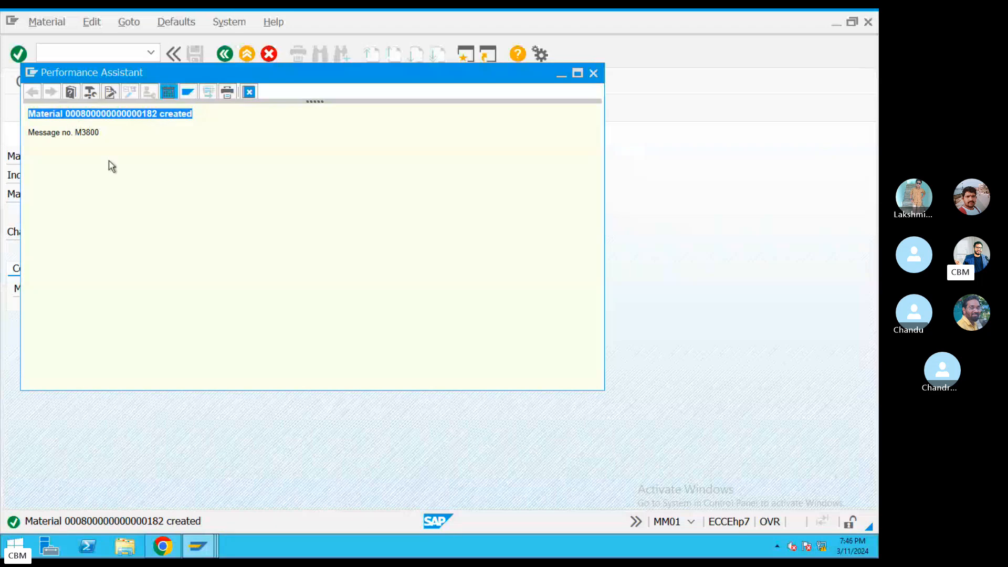
pyautogui.hotkey('ctrl', 'Left')
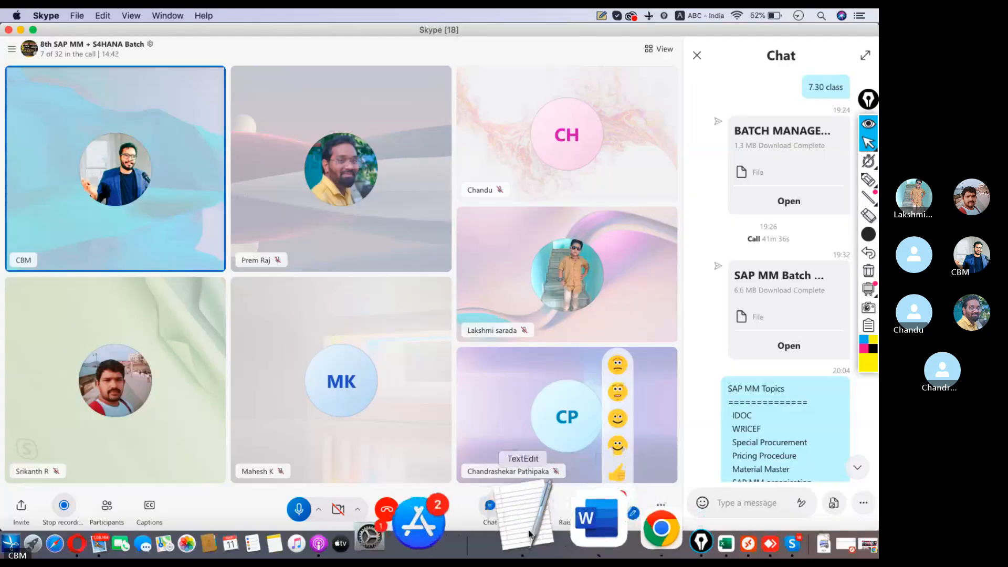
# Delete list items 5–7, undo it, and select the pasted material-created line
pyautogui.click(523, 531)
pyautogui.moveTo(159, 410); pyautogui.dragTo(0, 368)
pyautogui.press('BackSpace')
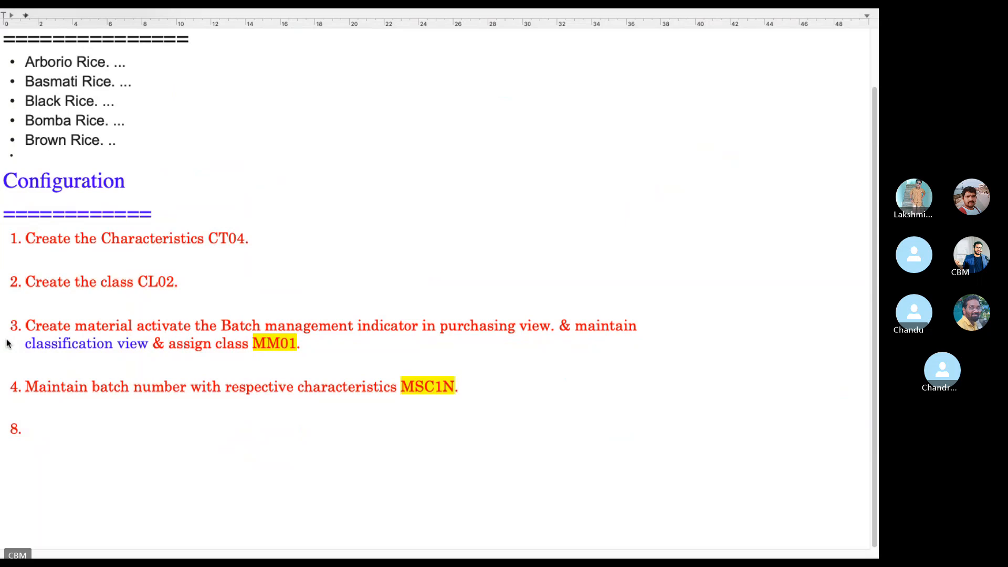
pyautogui.press('super+z')
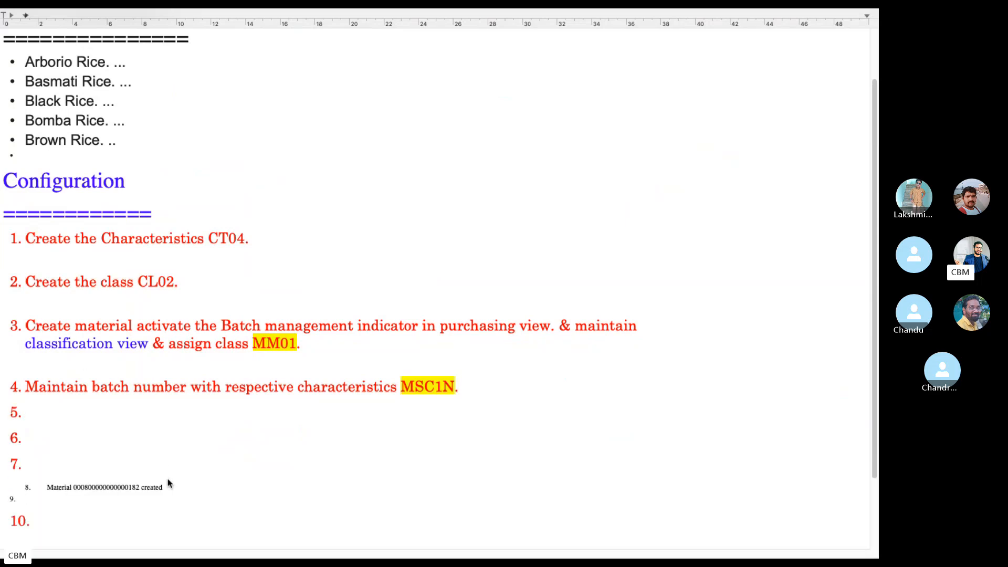
pyautogui.moveTo(169, 483); pyautogui.dragTo(25, 461)
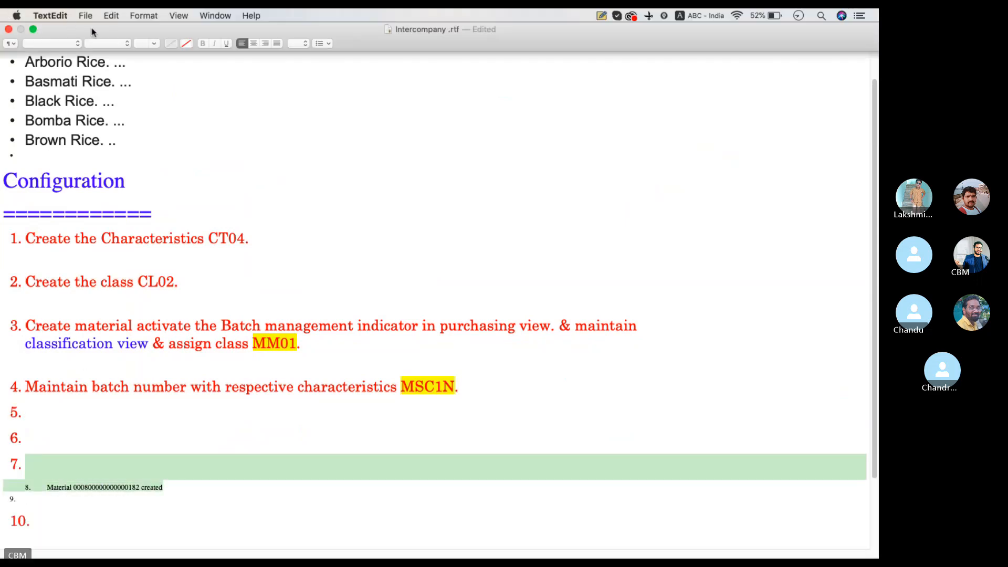
pyautogui.click(146, 44)
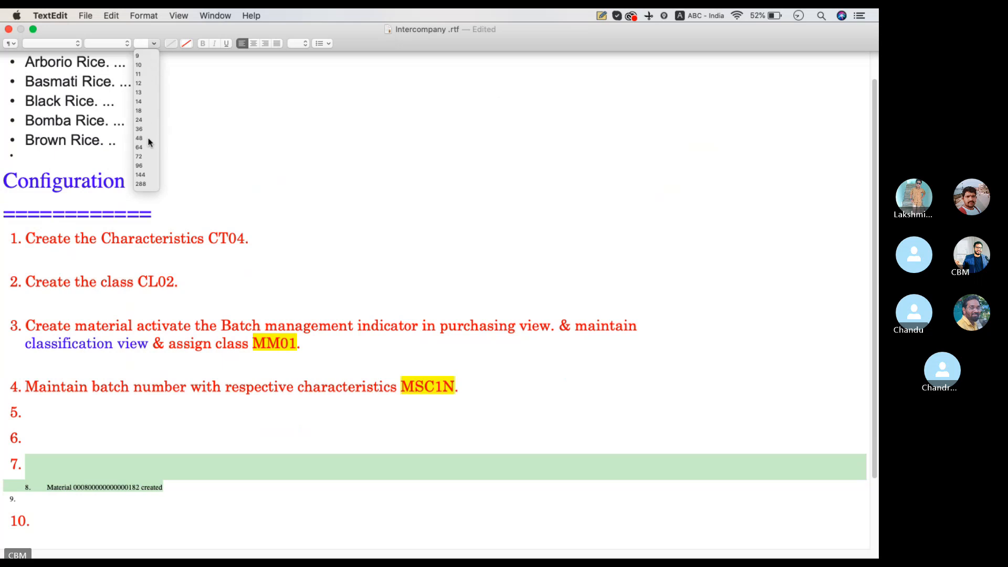
pyautogui.click(143, 130)
# Delete the empty list items 5–7 and empty lines 9–10 from the notes
pyautogui.doubleClick(414, 527)
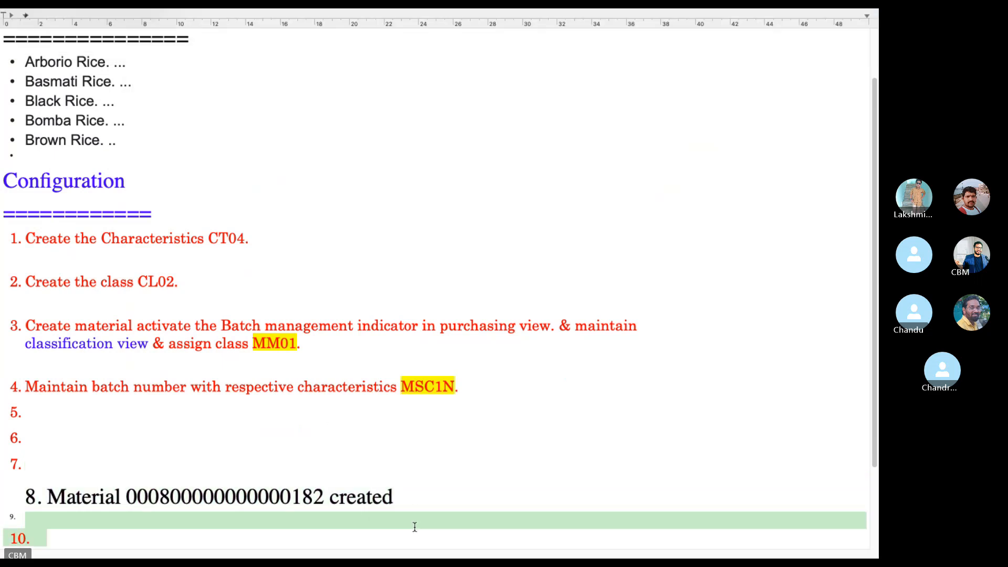
pyautogui.moveTo(11, 477); pyautogui.dragTo(3, 414)
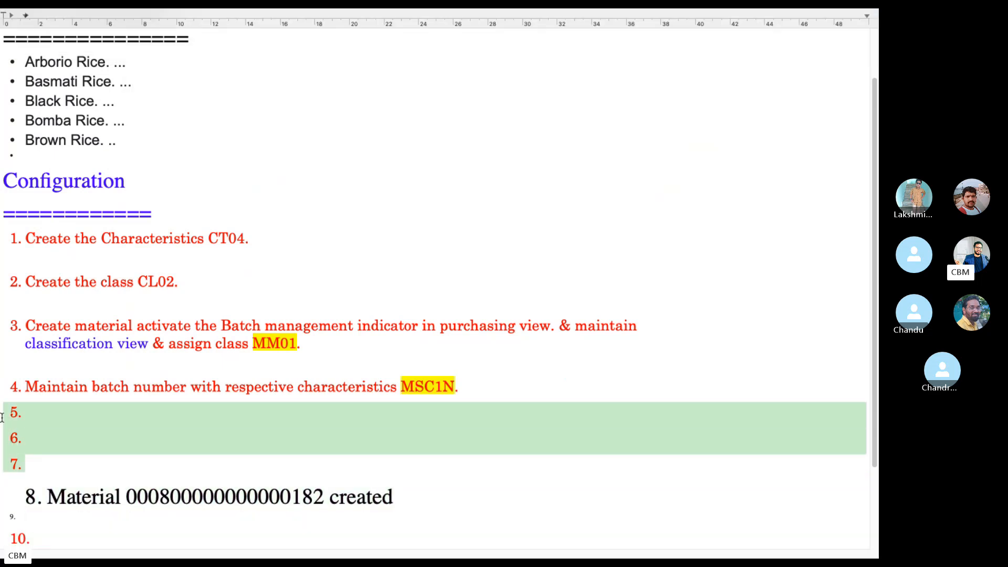
pyautogui.press('BackSpace')
pyautogui.moveTo(28, 495); pyautogui.dragTo(18, 458)
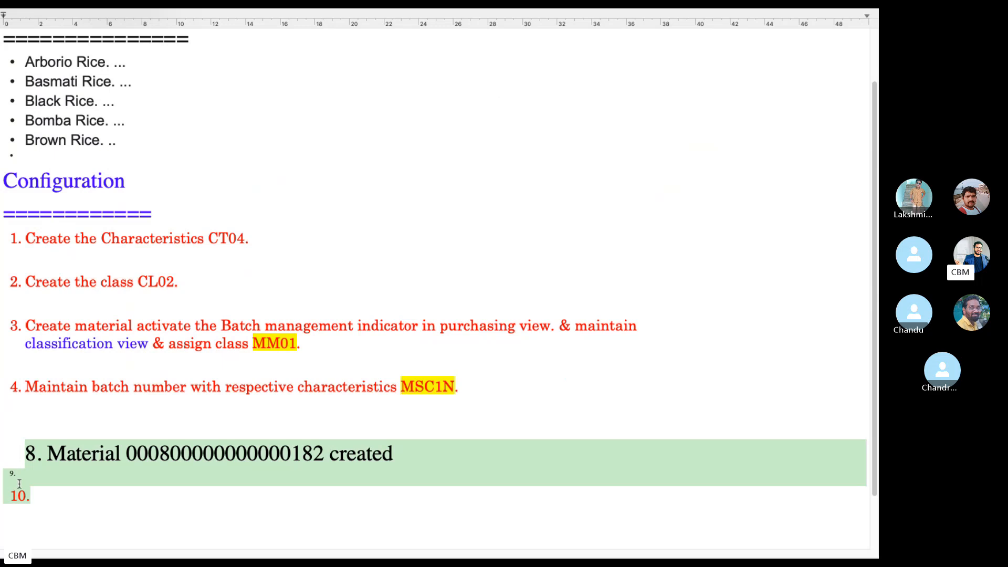
pyautogui.moveTo(36, 494); pyautogui.dragTo(2, 454)
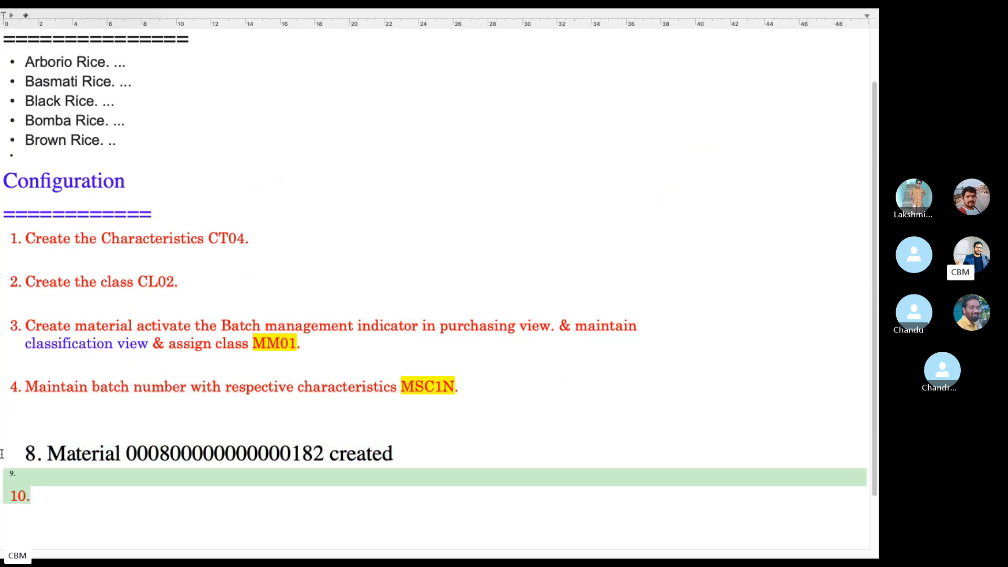
pyautogui.press('BackSpace')
# Copy the material number from line 8 and go back to the SAP session
pyautogui.moveTo(322, 454); pyautogui.dragTo(131, 461)
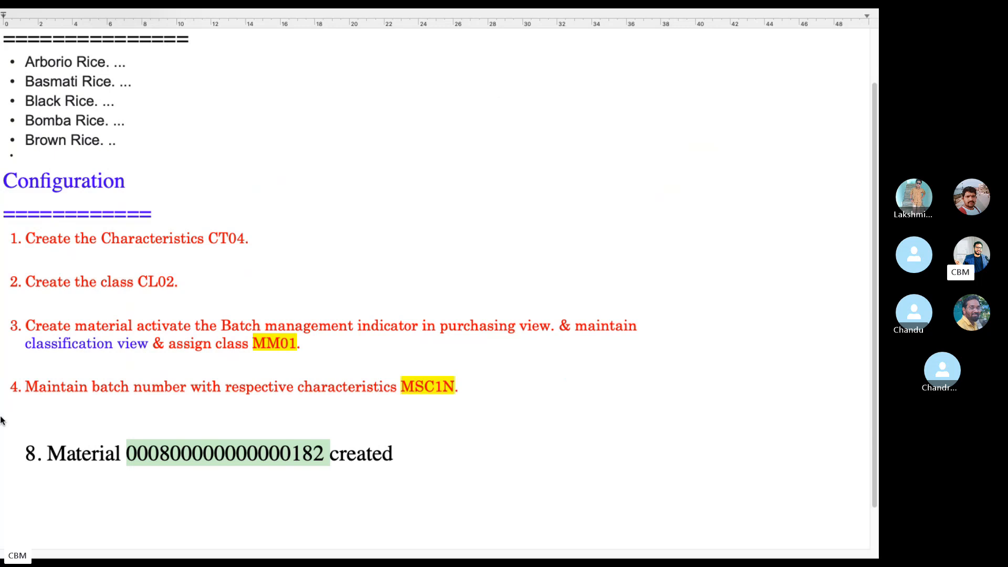
pyautogui.hotkey('ctrl', 'Left')
pyautogui.click(639, 546)
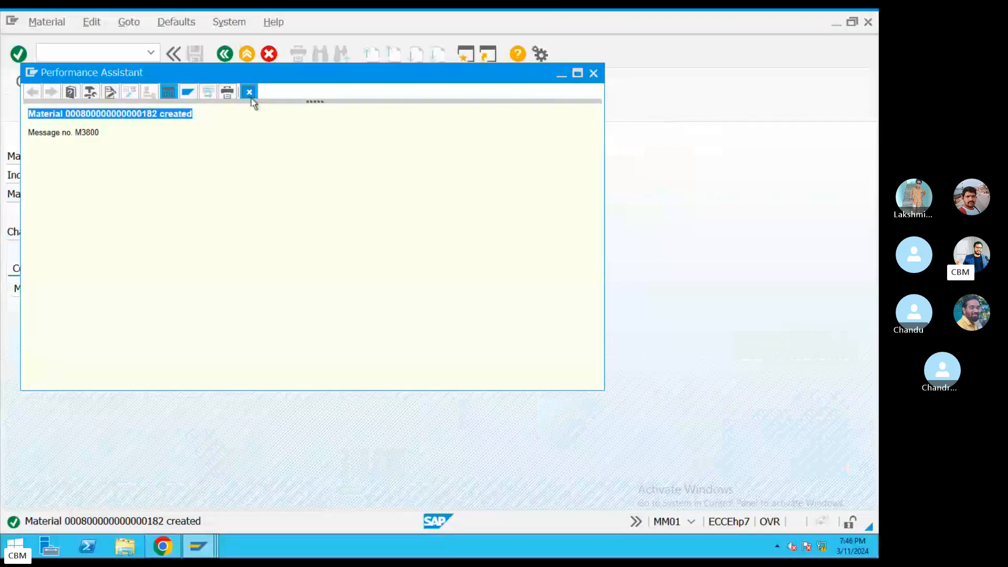
# Close the message details, run MM60 for plant TAPH, and select the SUGAR ABC result row
pyautogui.click(251, 98)
pyautogui.click(91, 55)
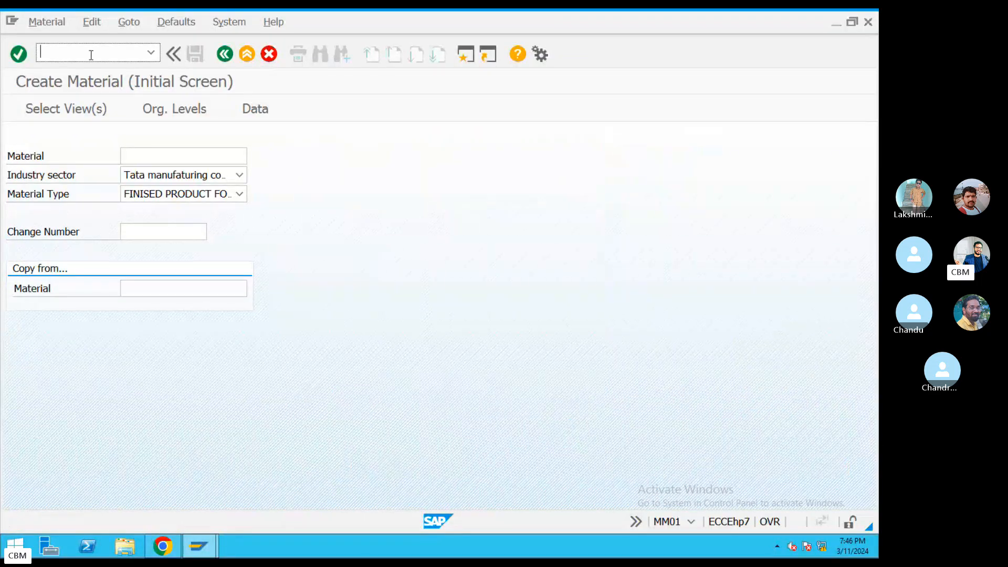
pyautogui.write('/nmm60')
pyautogui.press('Return')
pyautogui.click(259, 176)
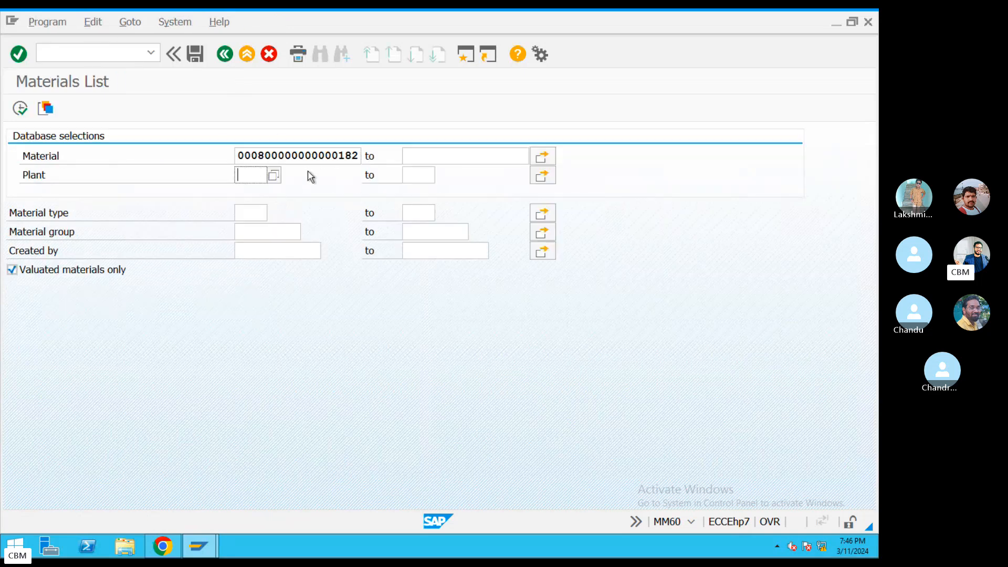
pyautogui.write('TAP')
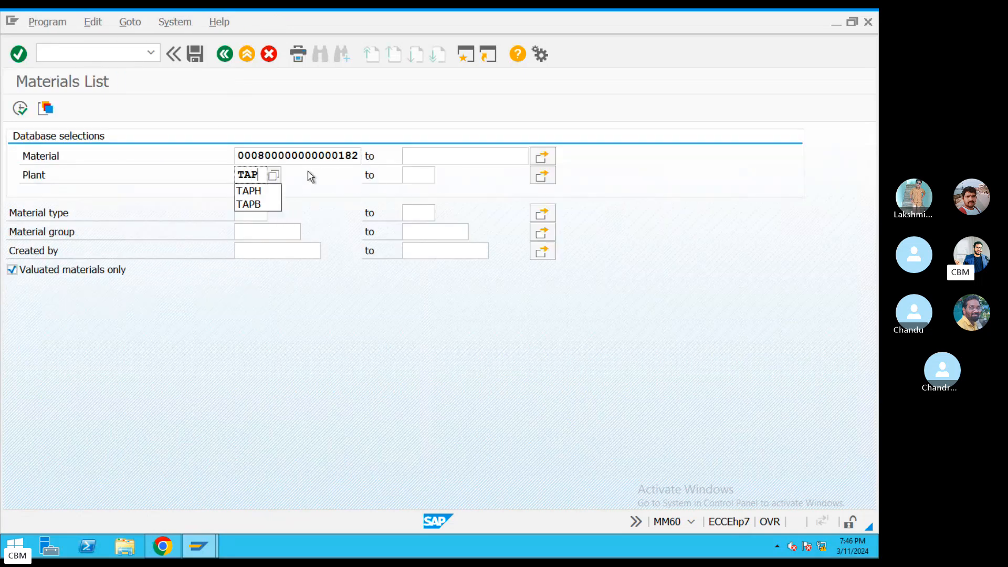
pyautogui.write('H')
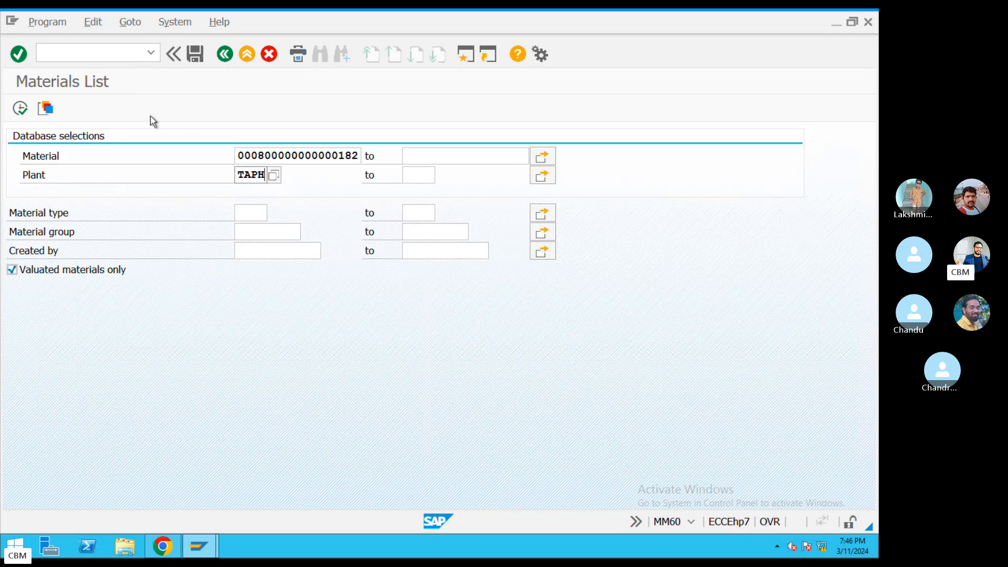
pyautogui.click(11, 112)
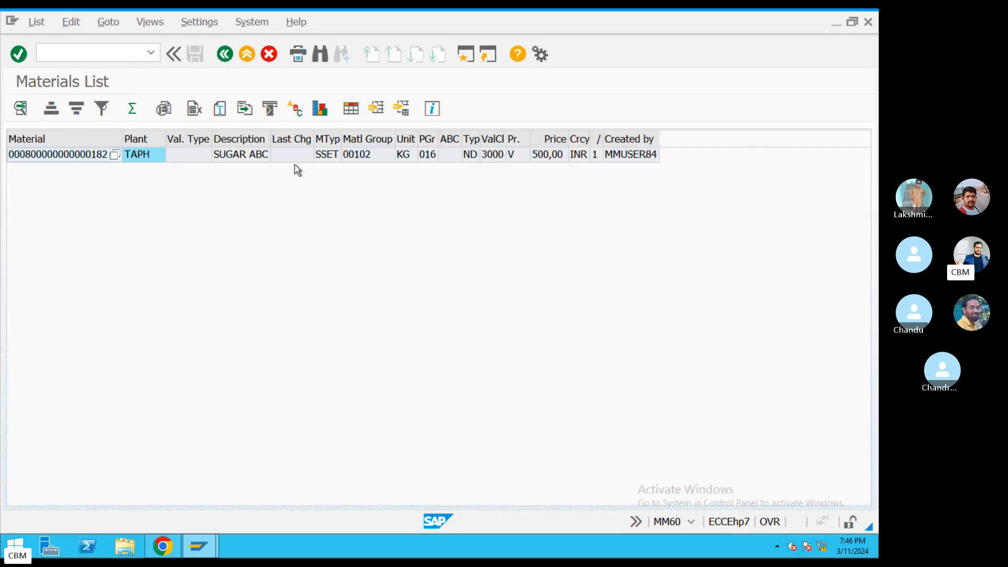
pyautogui.click(326, 158)
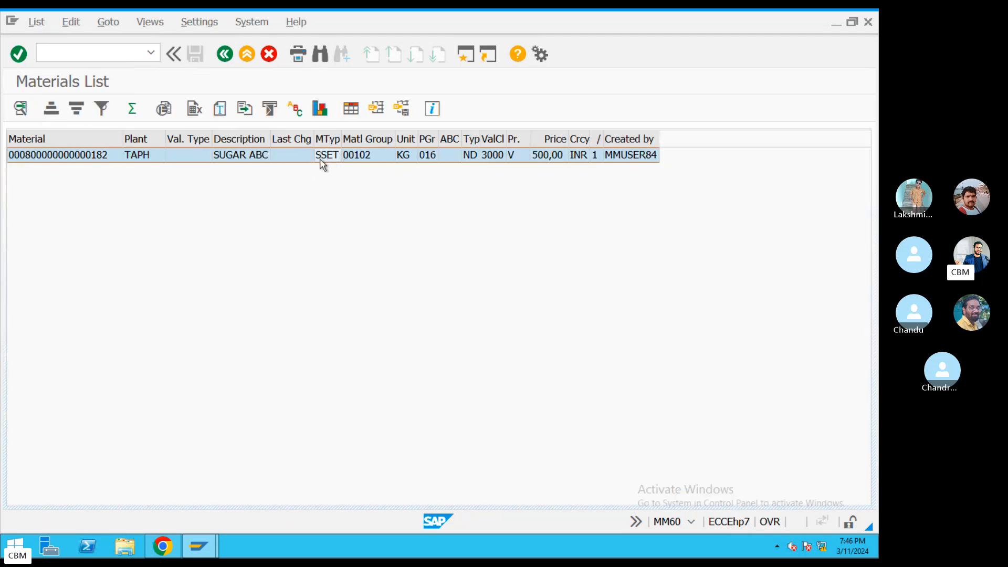
# Open the OMS2 material types table and position it at type SSET
pyautogui.click(248, 55)
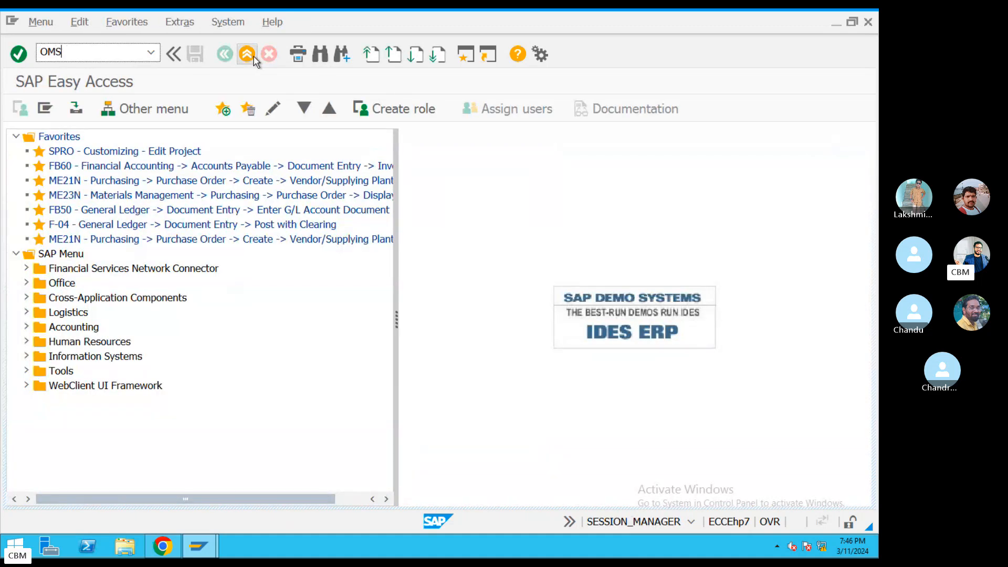
pyautogui.press('Return')
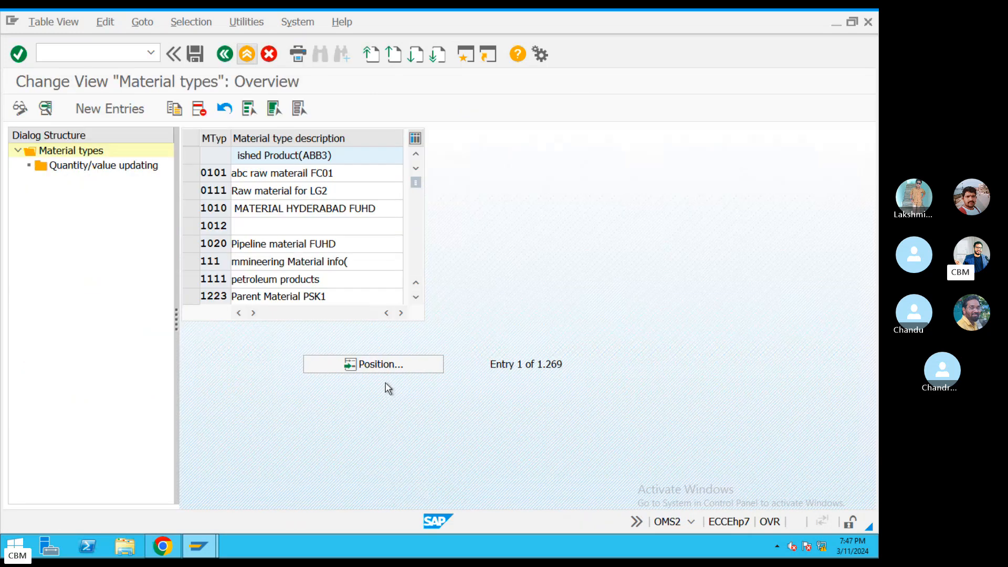
pyautogui.click(391, 366)
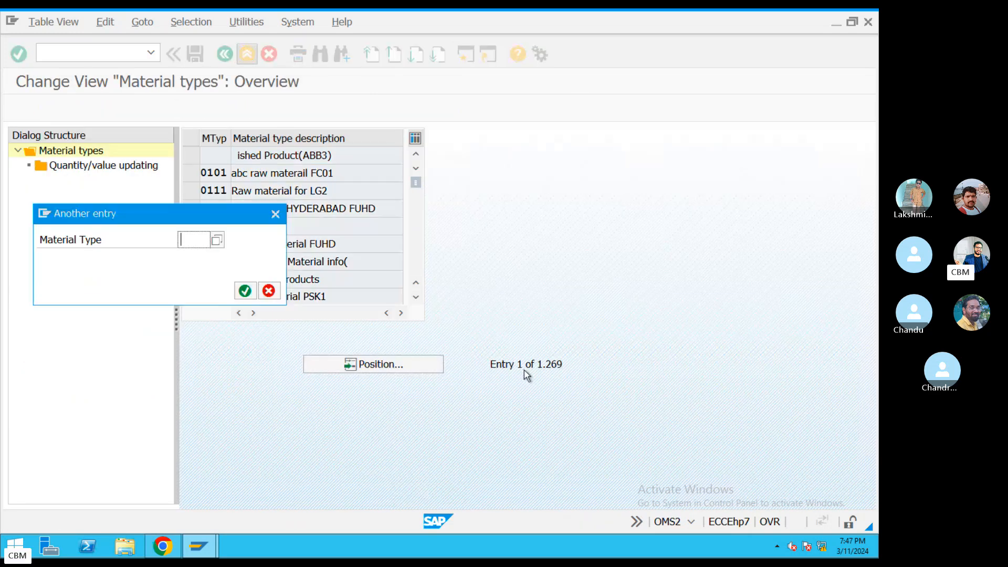
pyautogui.press('Return')
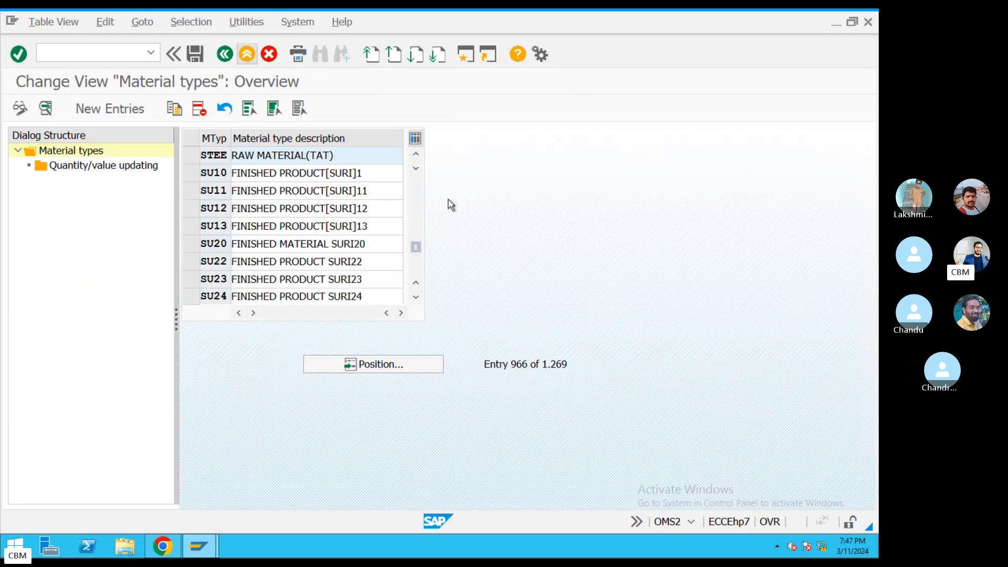
pyautogui.click(351, 364)
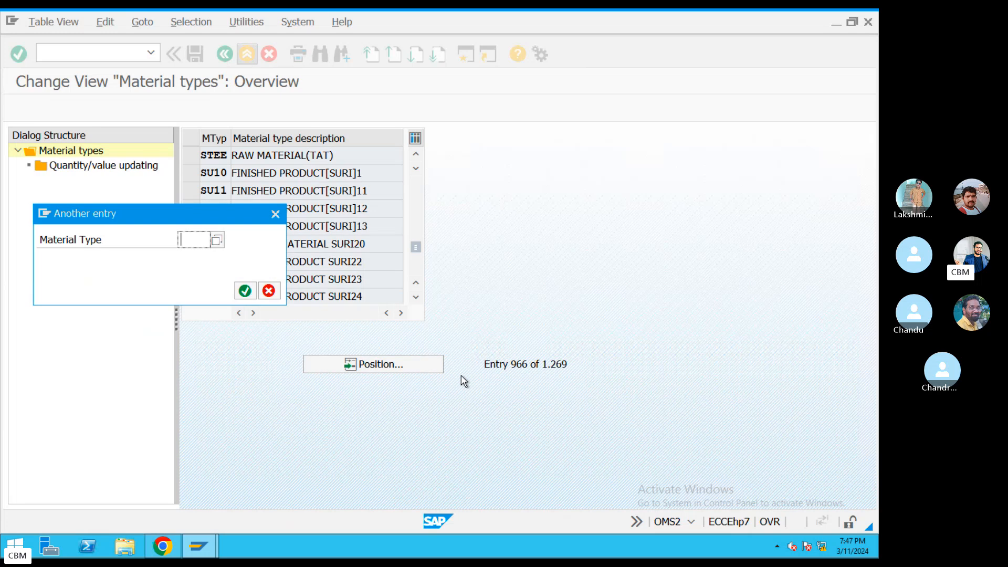
pyautogui.write('sse')
pyautogui.press('Return')
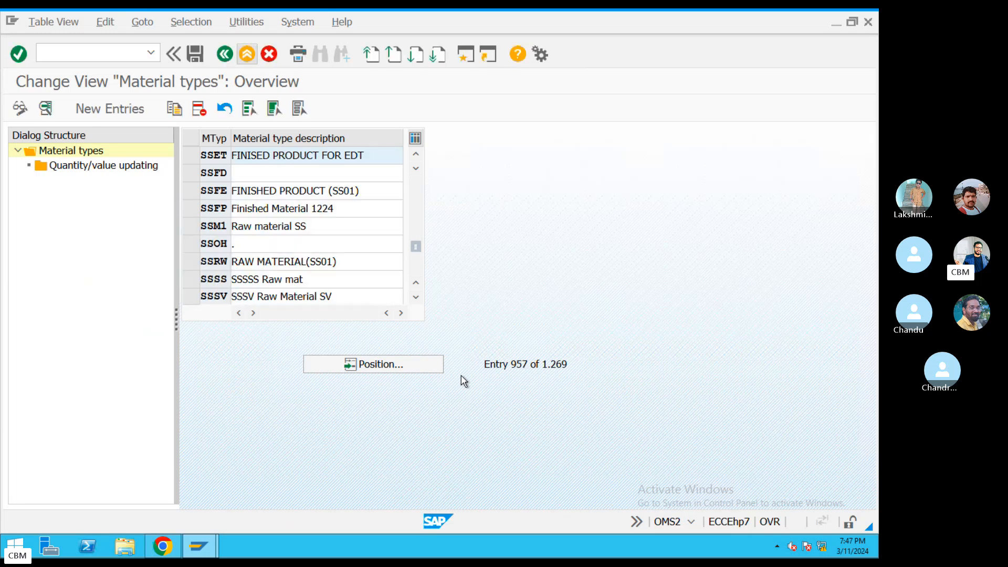
# Open a second SAP session, then return to the material types window
pyautogui.click(202, 546)
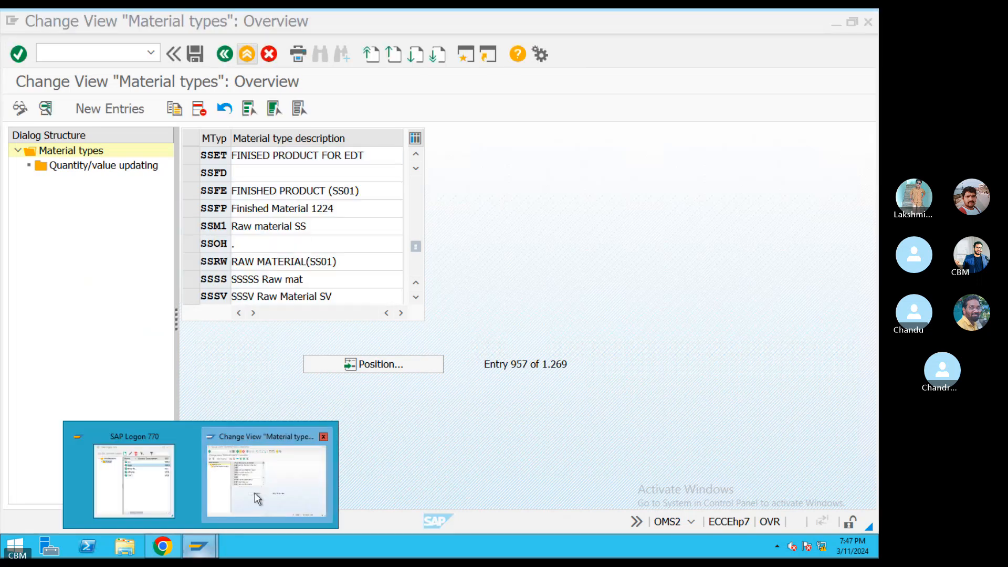
pyautogui.click(254, 493)
pyautogui.click(466, 54)
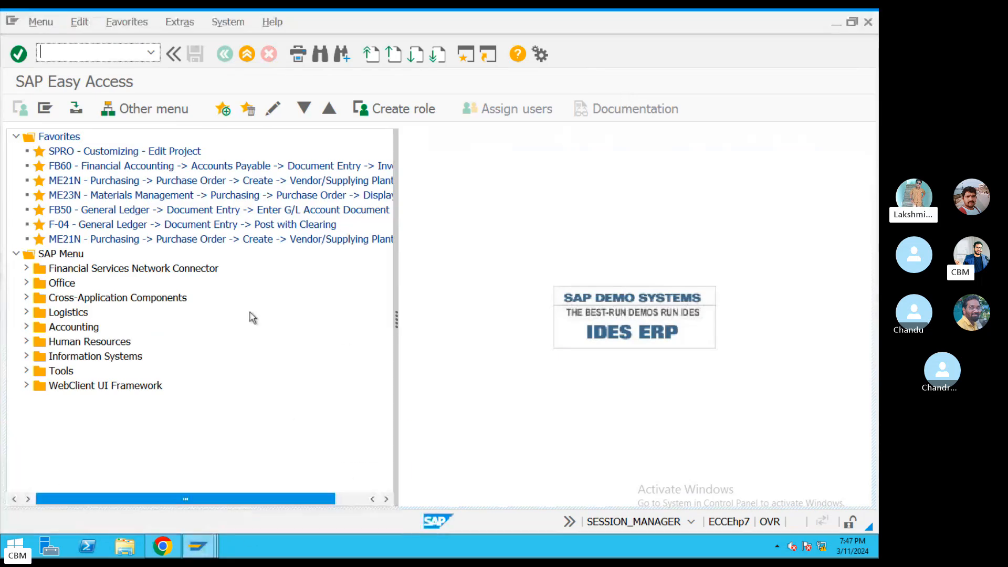
pyautogui.moveTo(199, 546)
pyautogui.click(218, 517)
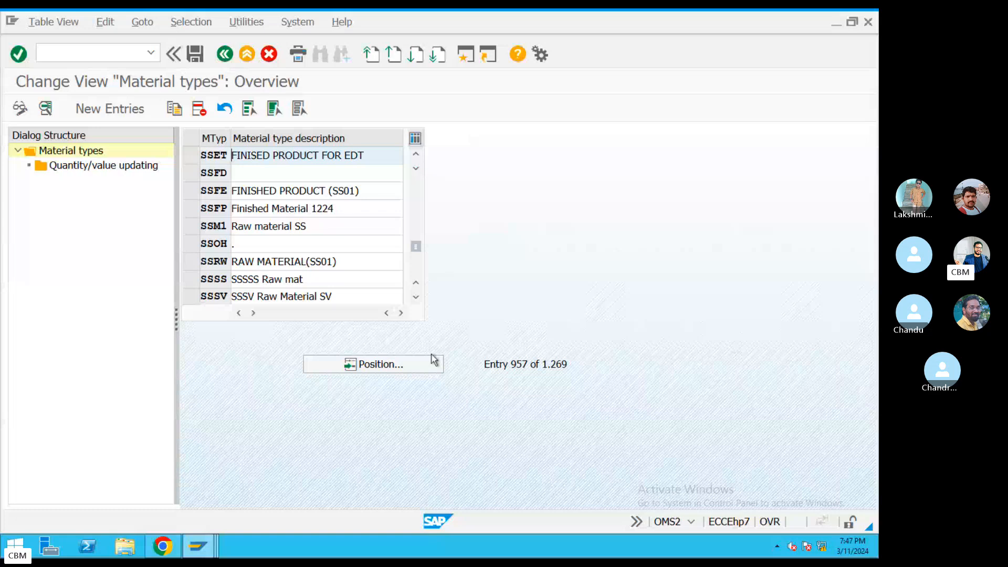
# In the new session, run MM60 and select the SUGAR ABC row of type SSET
pyautogui.moveTo(199, 546)
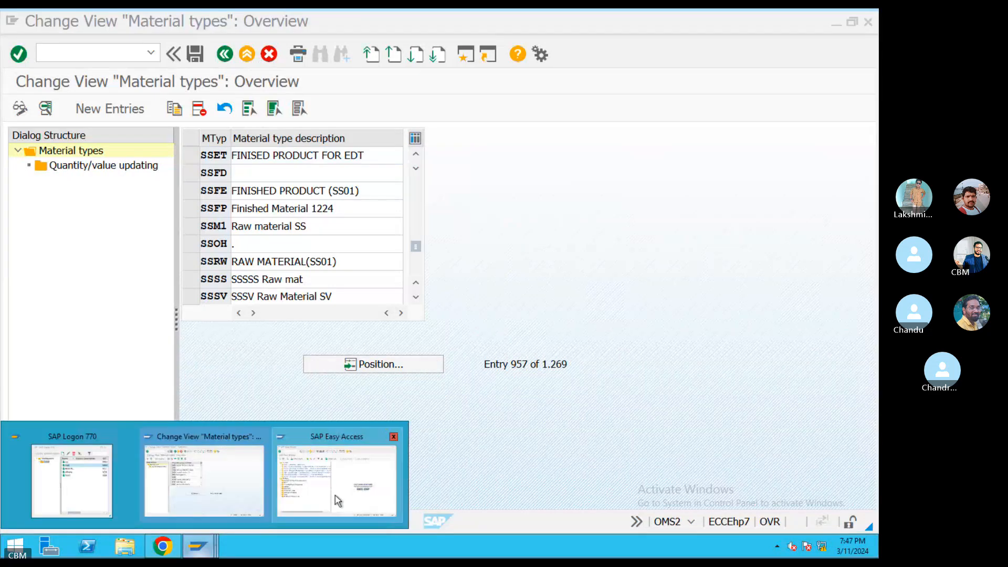
pyautogui.click(339, 485)
pyautogui.write('MM6')
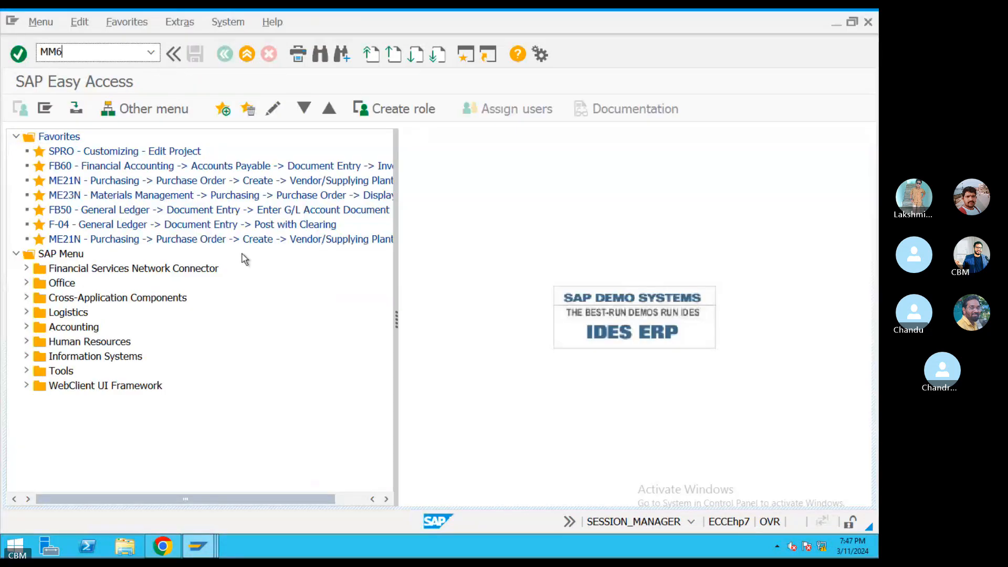
pyautogui.write('0')
pyautogui.press('Return')
pyautogui.click(20, 105)
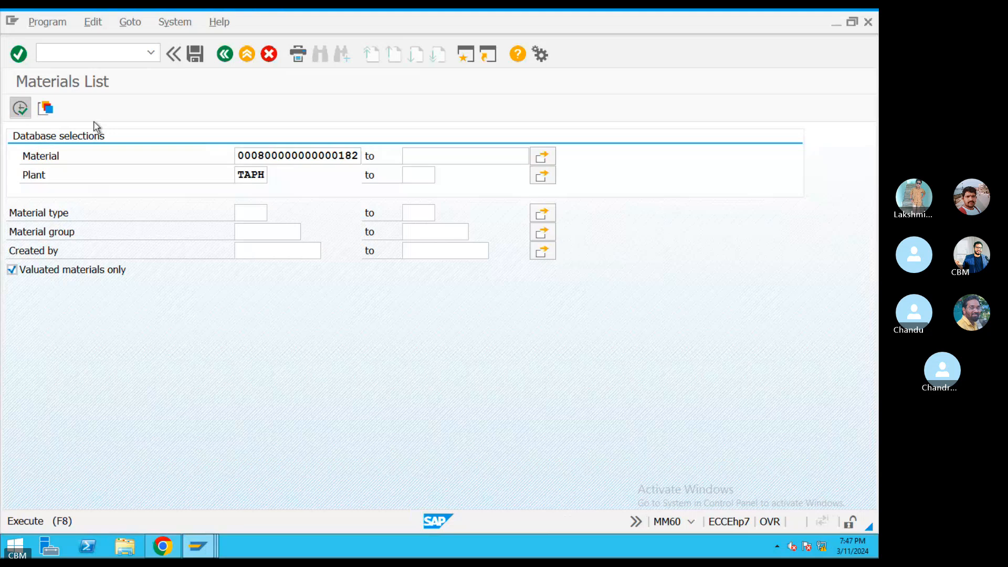
pyautogui.click(326, 155)
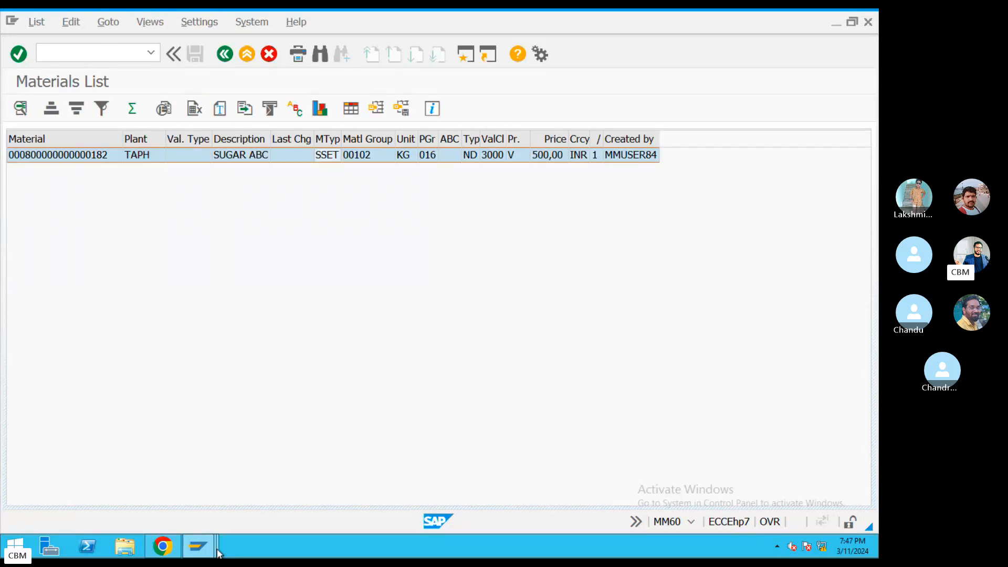
# In the material types window, select SSET and open its Quantity/value updating settings
pyautogui.moveTo(218, 552)
pyautogui.click(235, 483)
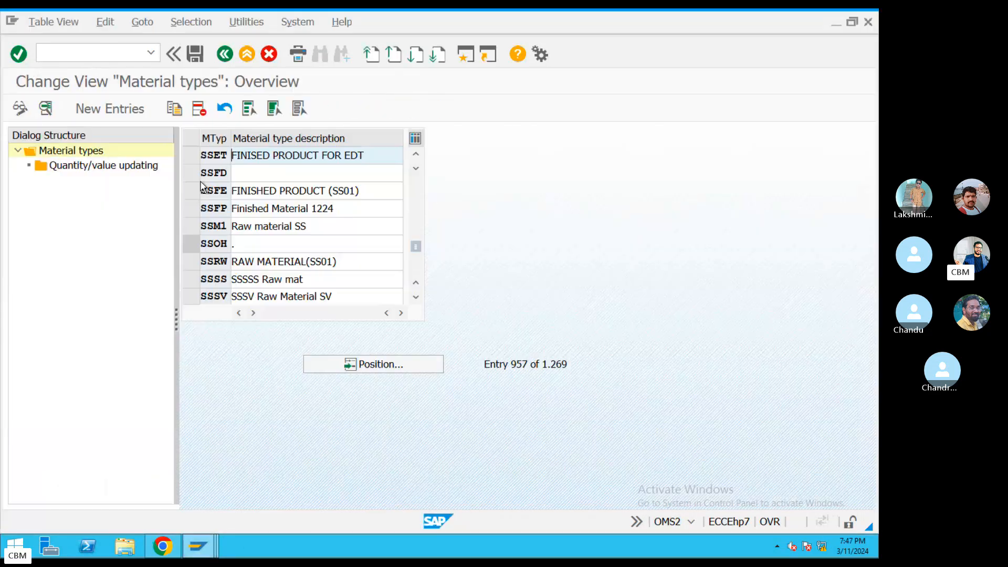
pyautogui.click(191, 155)
pyautogui.doubleClick(131, 166)
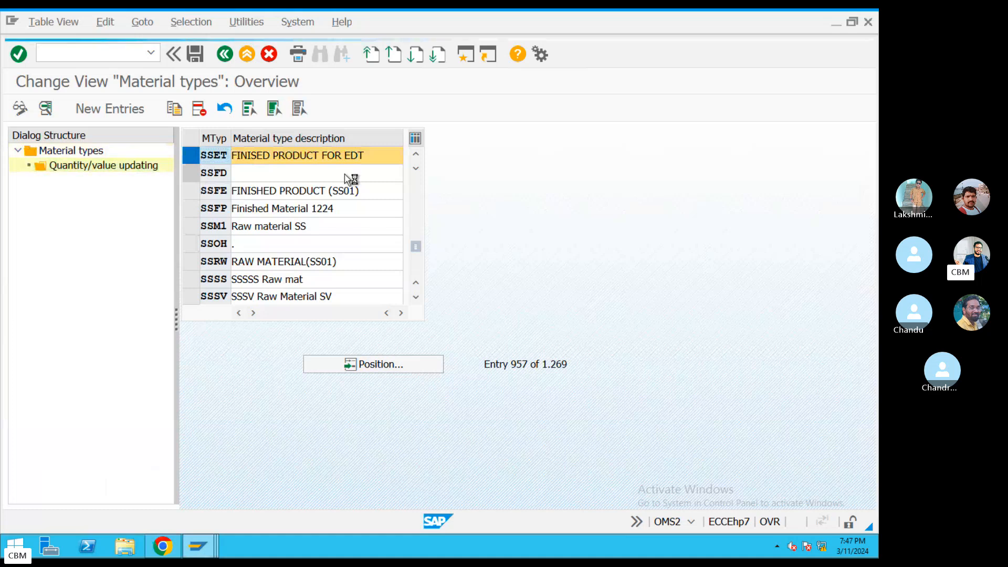
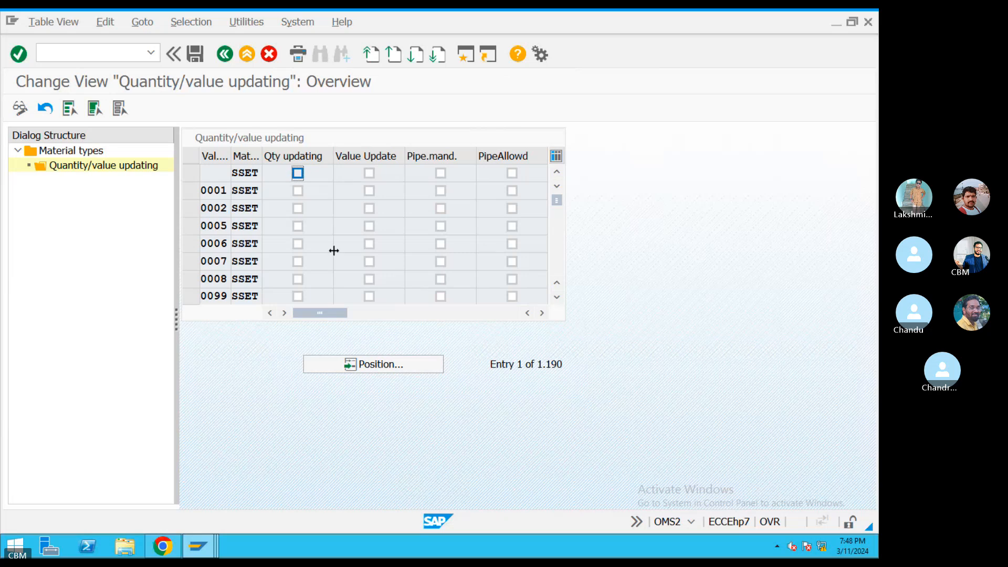
# Jump to valuation area TAPH and tick Qty updating and Value Update
pyautogui.click(383, 359)
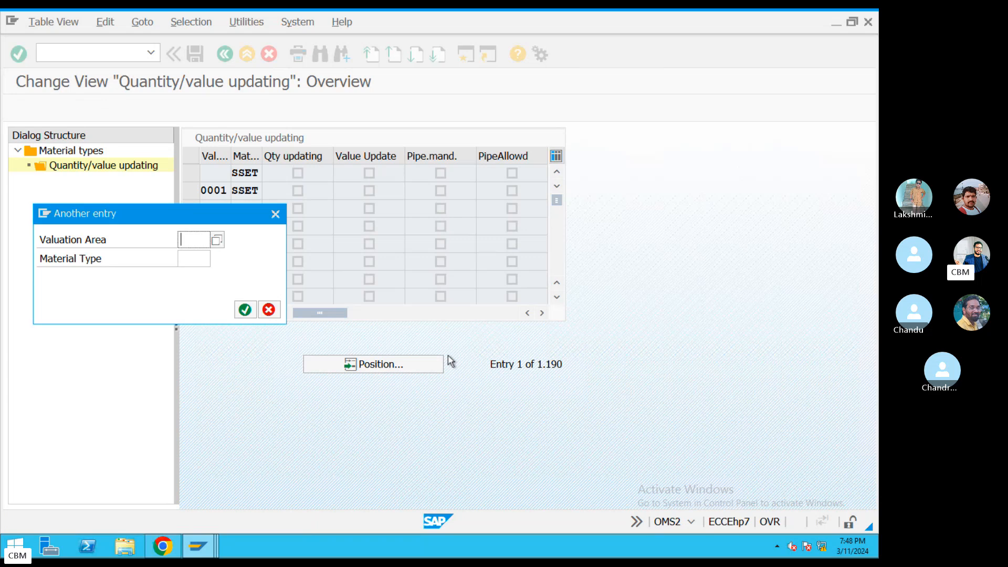
pyautogui.write('TAPH')
pyautogui.press('Return')
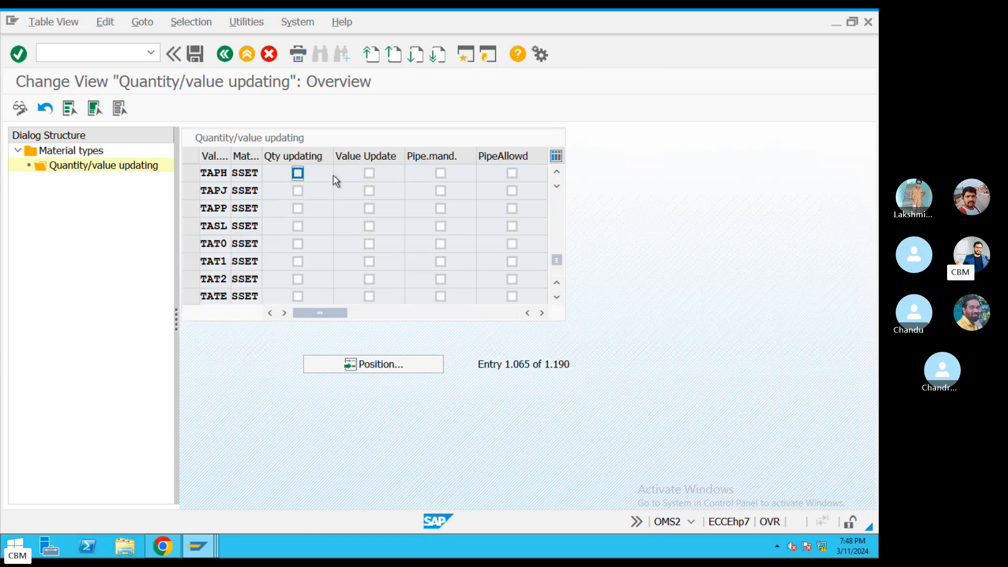
pyautogui.click(298, 174)
pyautogui.click(370, 173)
# Save the change under the customizing request and exit to SAP Easy Access
pyautogui.click(192, 56)
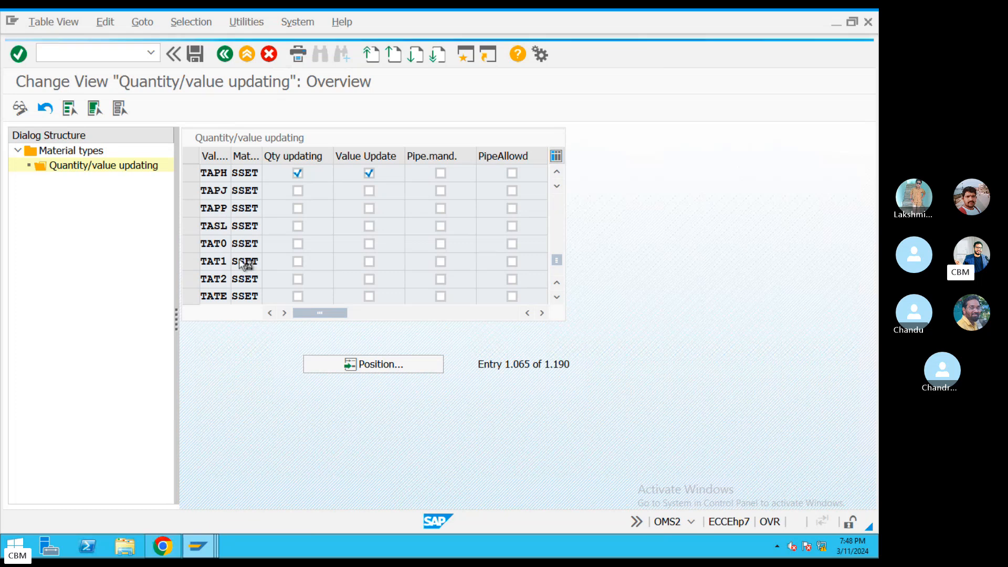
pyautogui.click(243, 290)
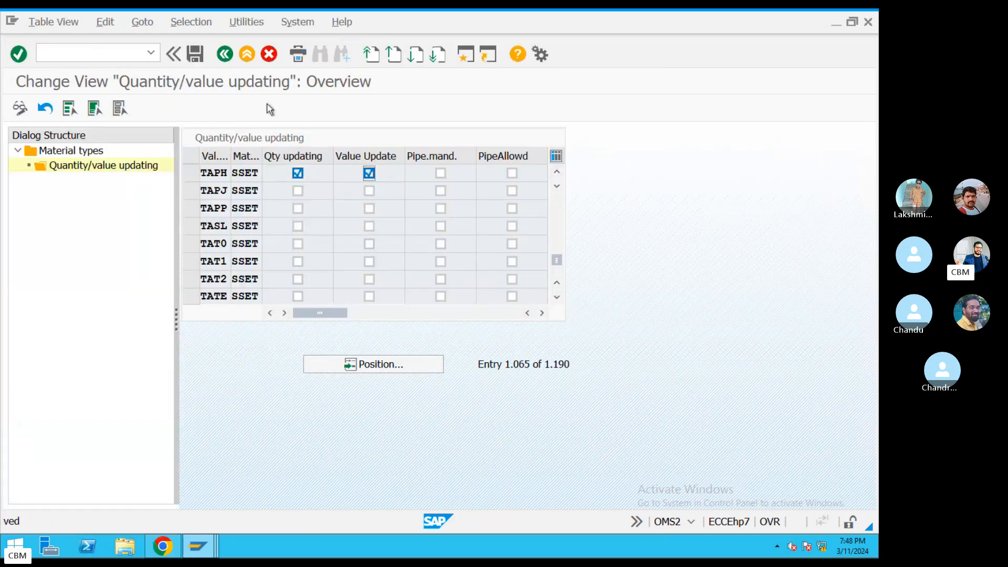
pyautogui.click(251, 56)
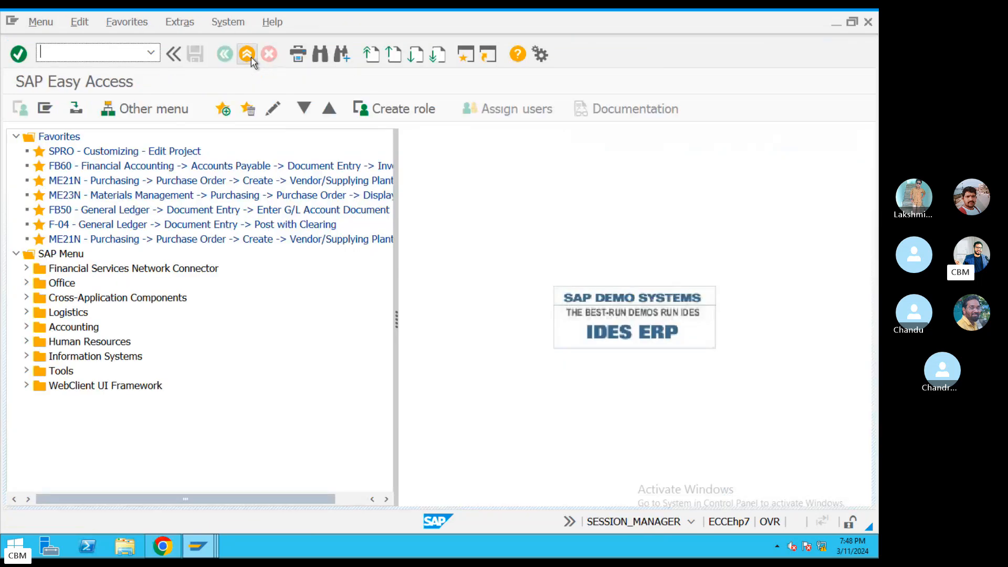
pyautogui.hotkey('ctrl', 'Left')
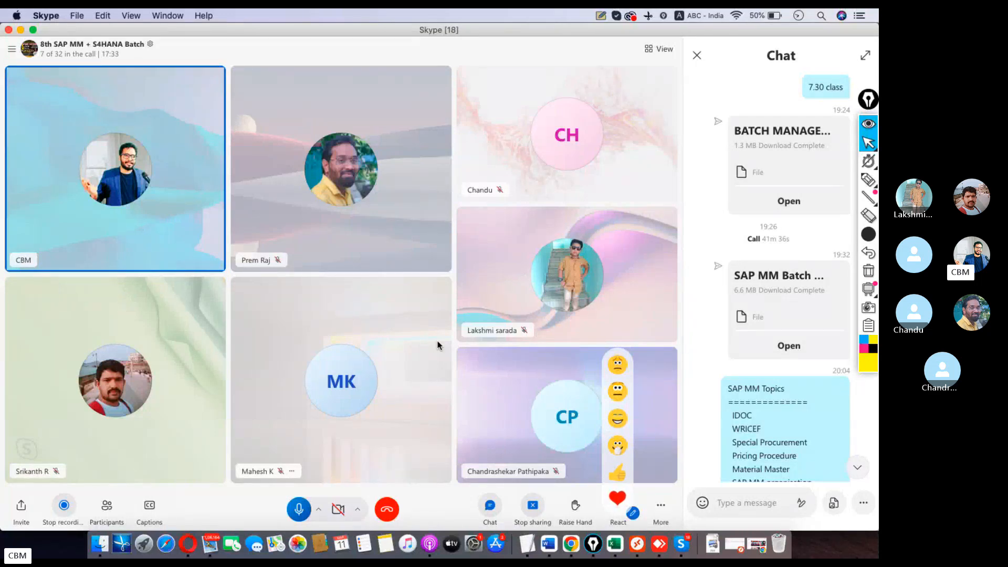
pyautogui.click(531, 518)
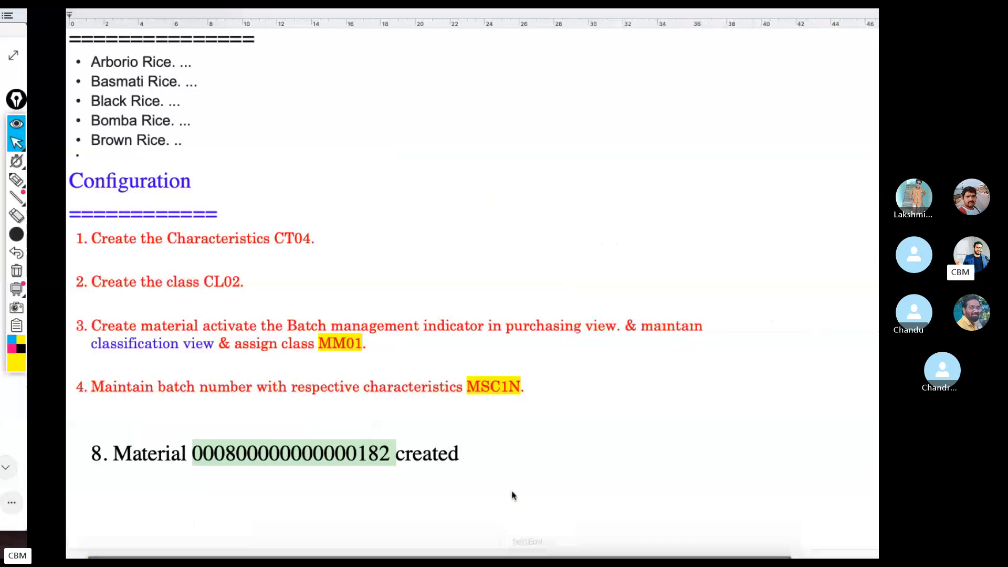
pyautogui.click(520, 362)
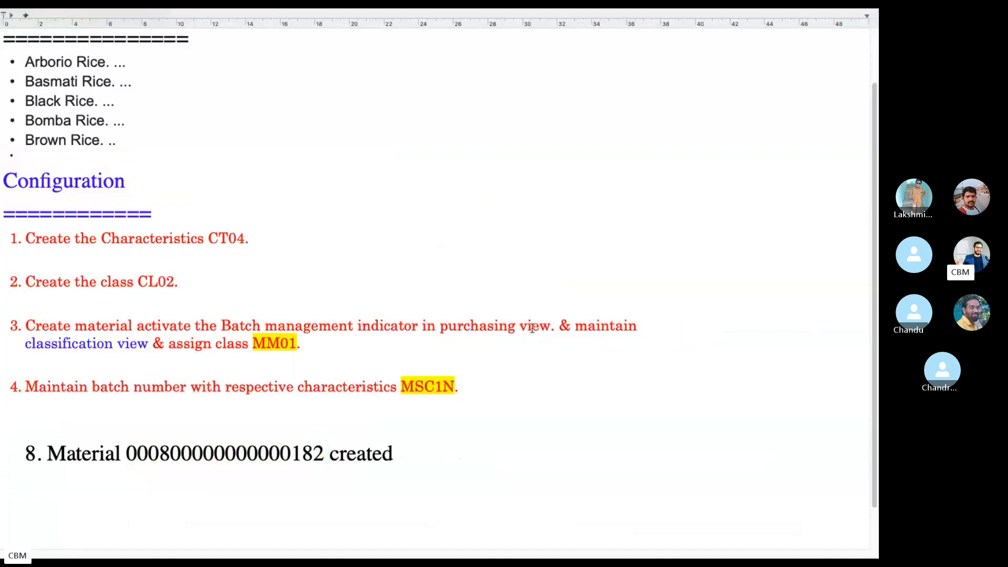
pyautogui.moveTo(532, 329); pyautogui.dragTo(134, 327)
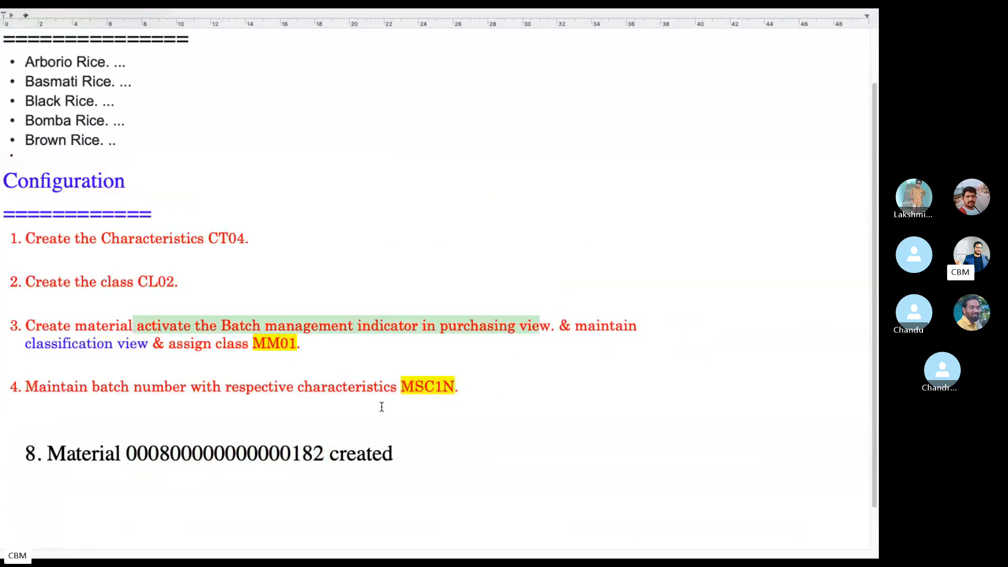
pyautogui.hotkey('ctrl', 'Left')
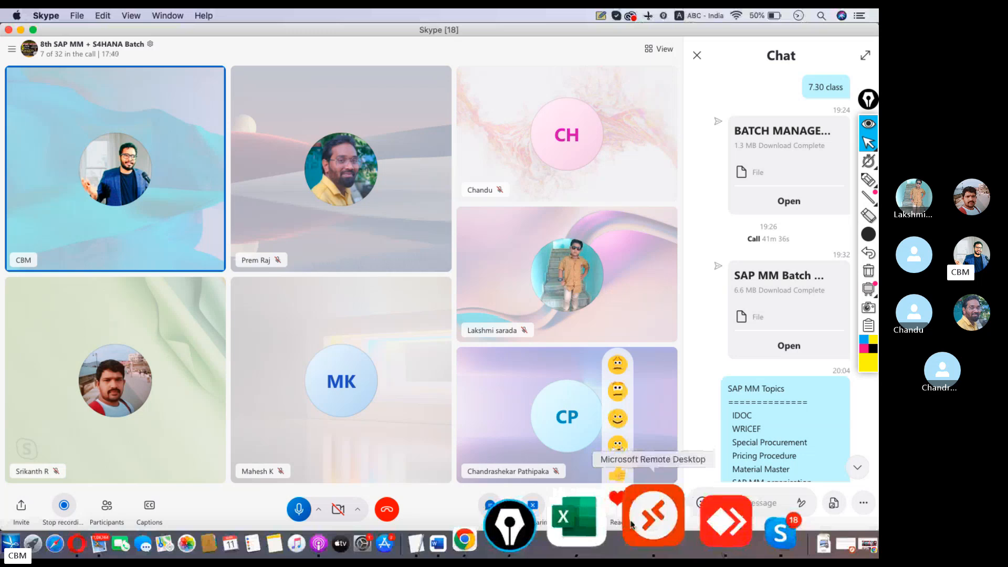
pyautogui.click(634, 524)
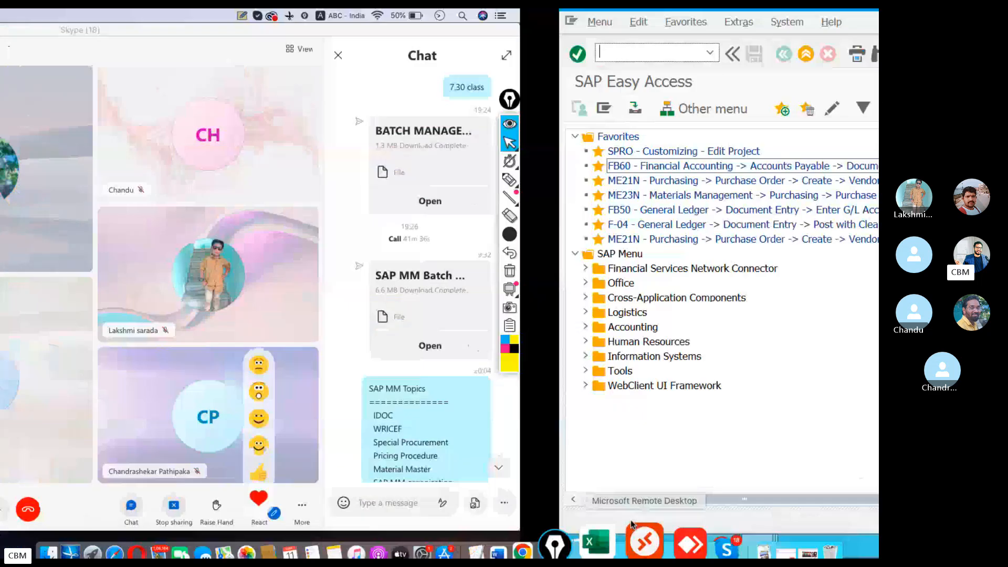
# Open SUGAR ABC in MM02 with the Purchasing view for plant TAPH
pyautogui.write('MM0')
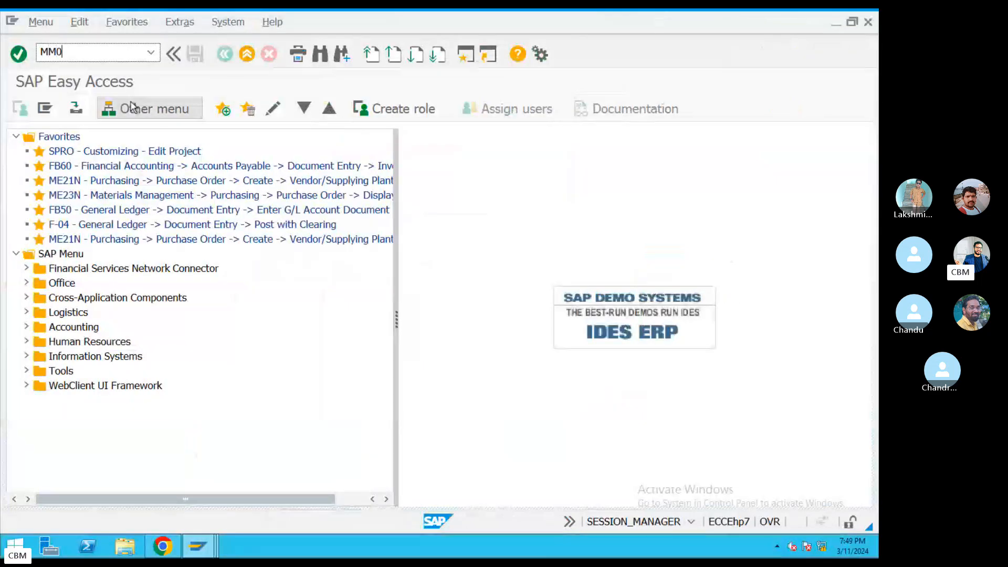
pyautogui.write('2')
pyautogui.press('Return')
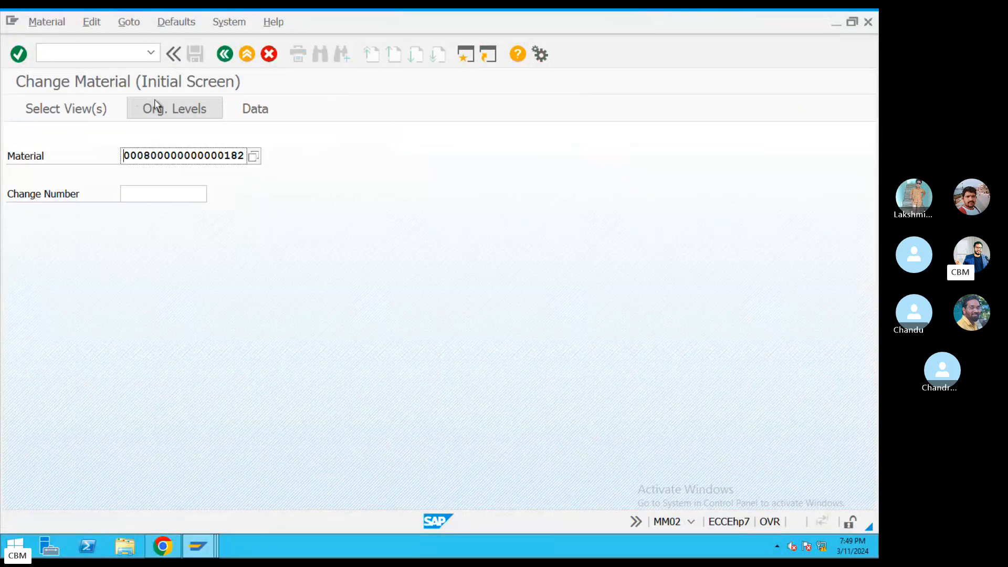
pyautogui.press('Return')
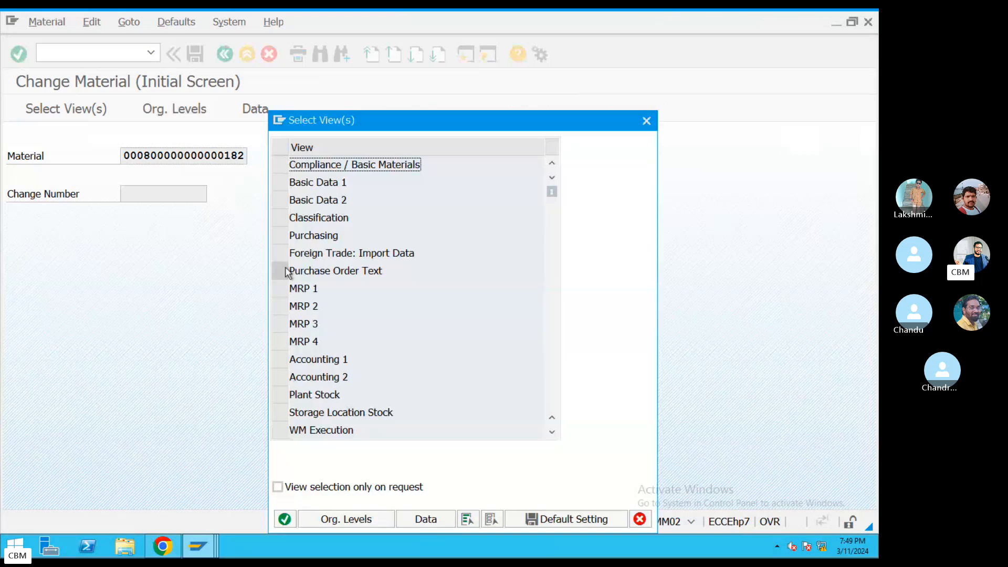
pyautogui.click(280, 235)
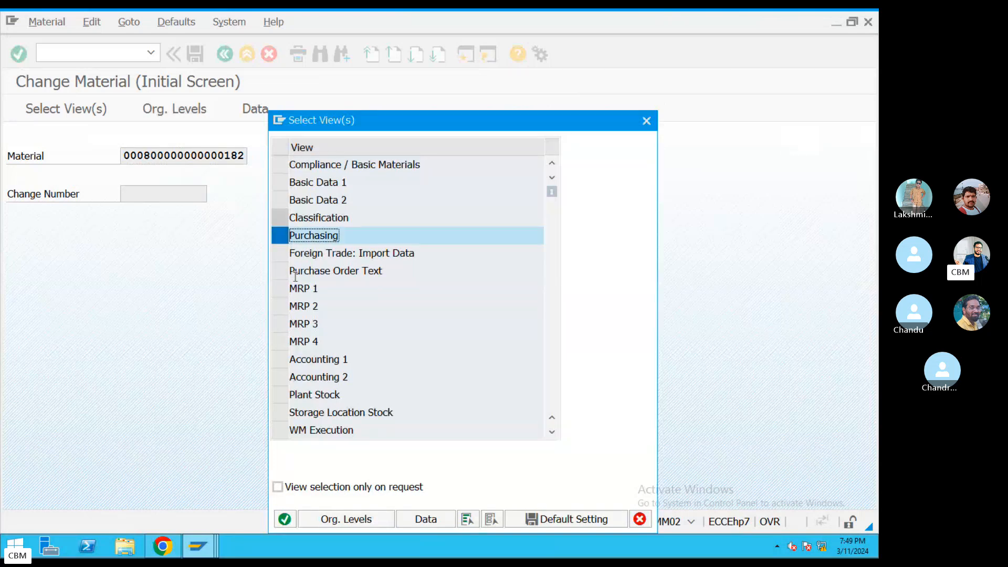
pyautogui.click(321, 516)
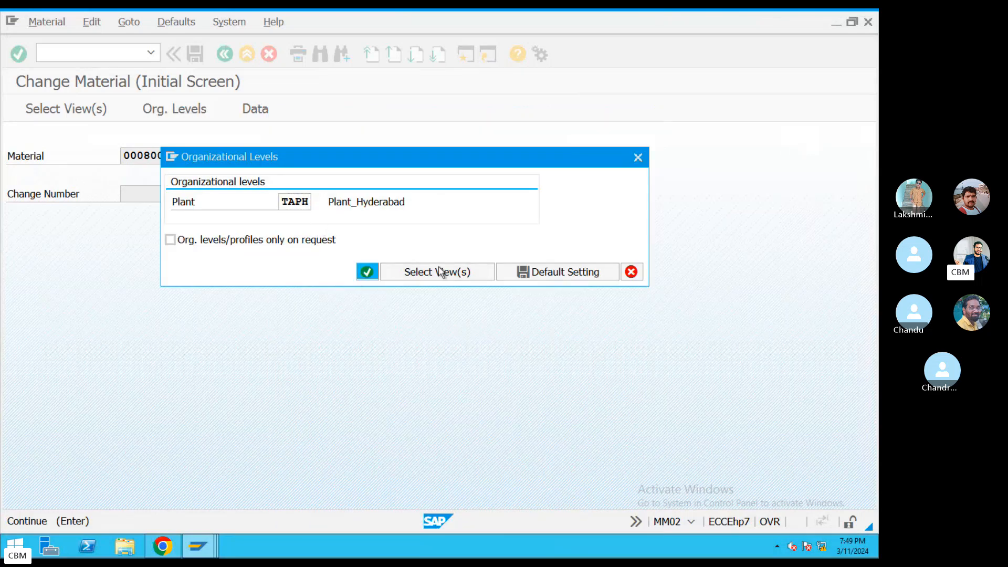
pyautogui.press('Return')
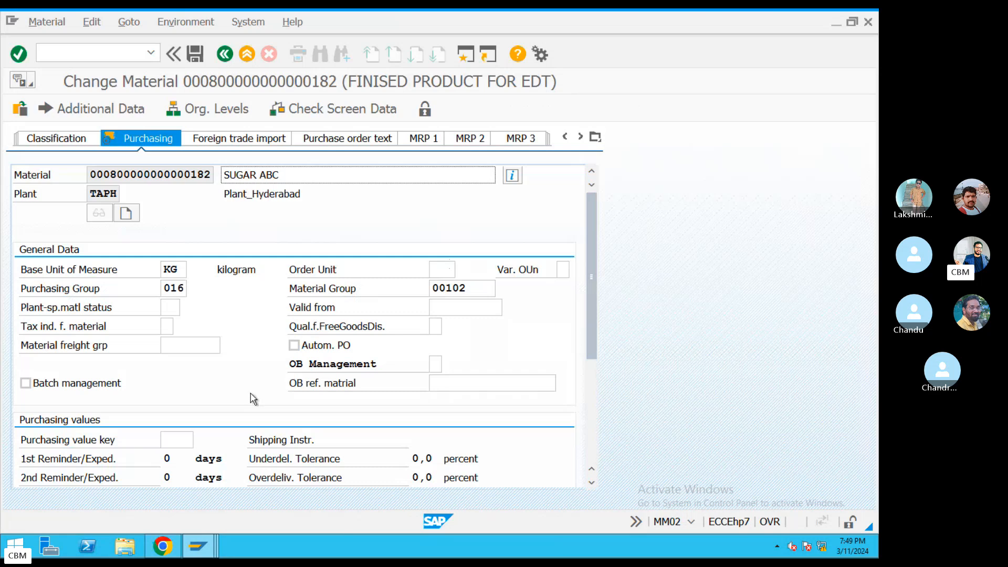
# Activate batch management, save the material, and return to the Skype call
pyautogui.click(25, 382)
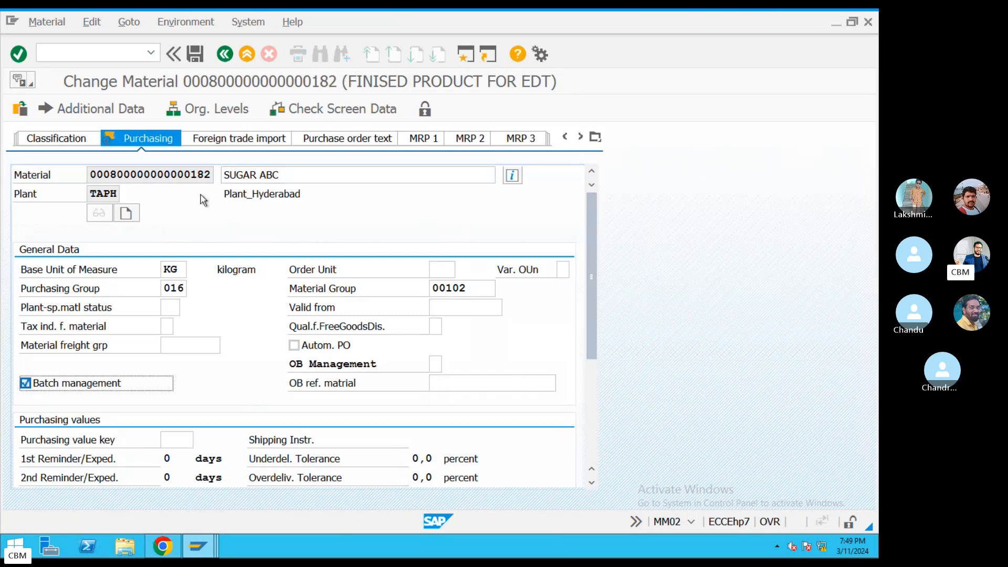
pyautogui.click(196, 55)
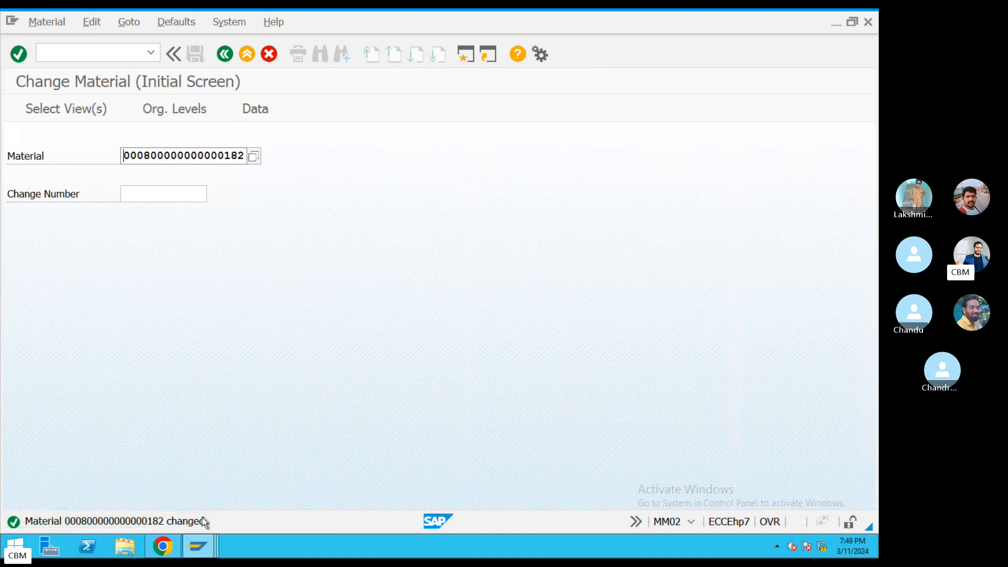
pyautogui.press('super+Tab')
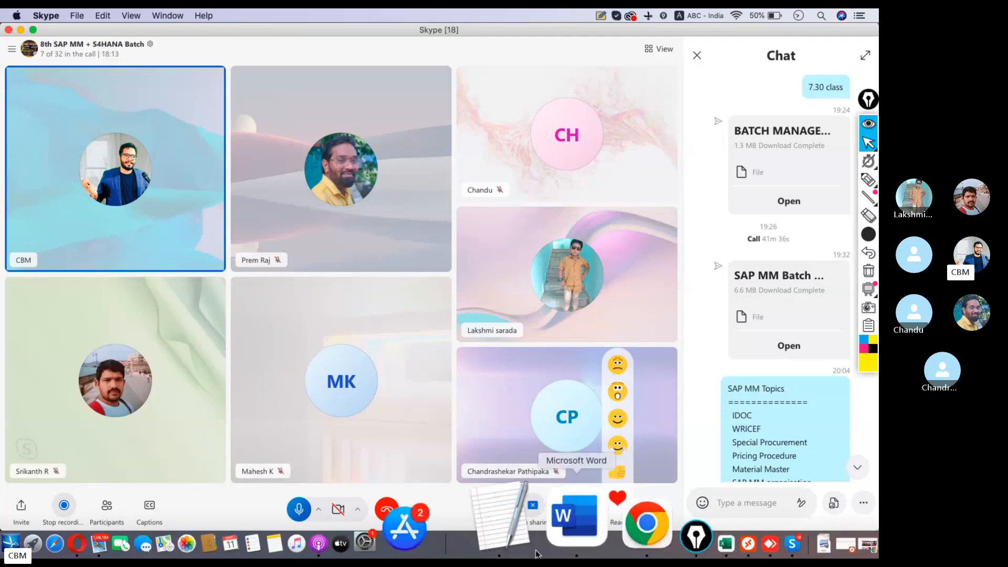
# Review the rice entries in the TextEdit notes, then switch to the Skype call
pyautogui.click(522, 541)
pyautogui.scroll(3, 297, 282)
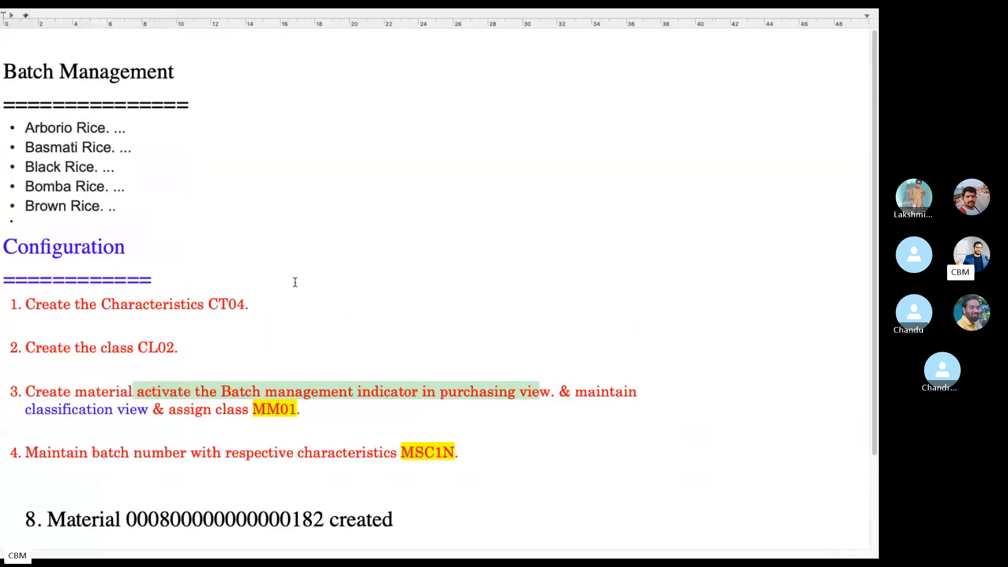
pyautogui.moveTo(113, 168); pyautogui.dragTo(3, 128)
pyautogui.moveTo(117, 158); pyautogui.dragTo(0, 135)
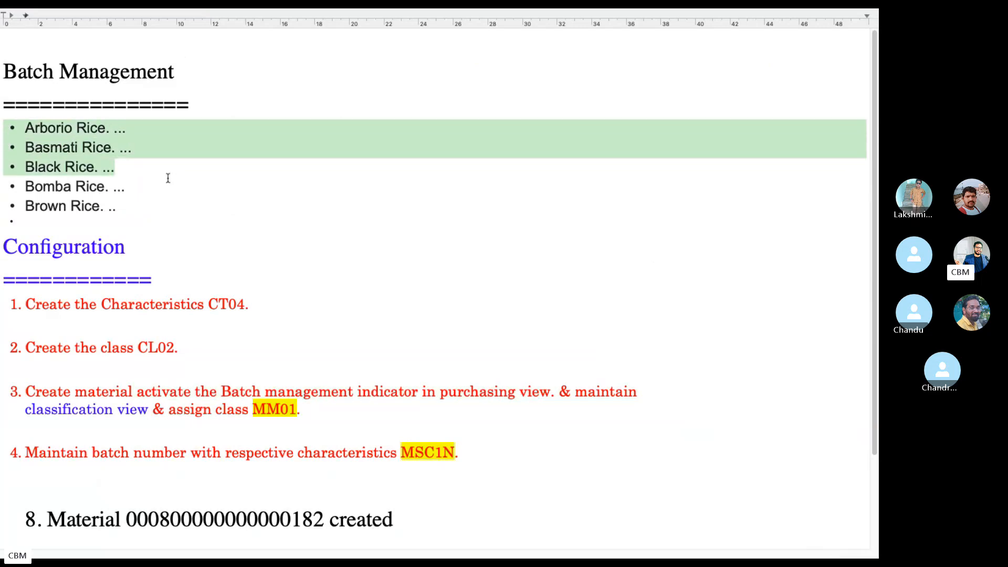
pyautogui.moveTo(168, 179); pyautogui.dragTo(0, 128)
pyautogui.click(121, 181)
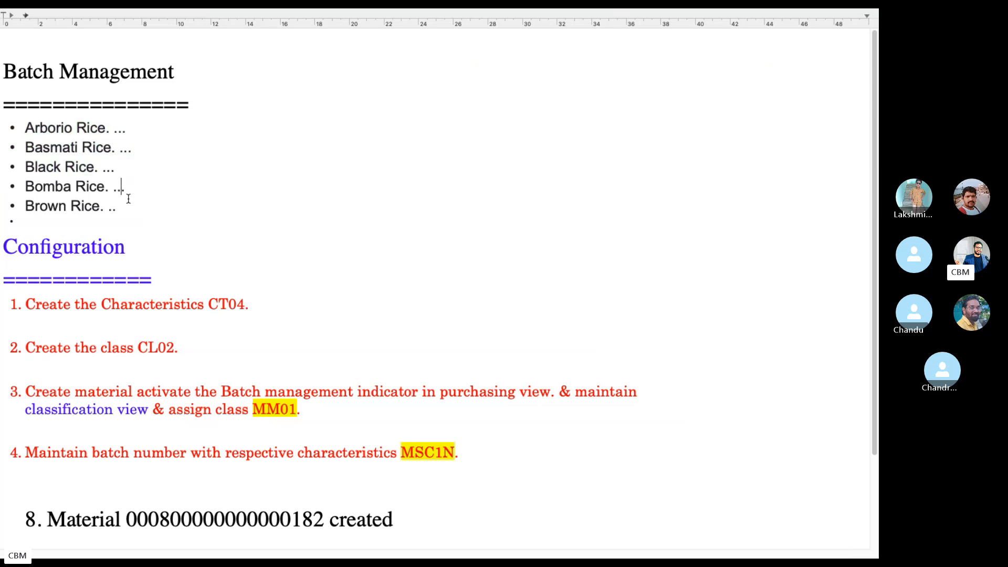
pyautogui.moveTo(115, 206); pyautogui.dragTo(1, 116)
pyautogui.click(411, 250)
pyautogui.hotkey('ctrl', 'Left')
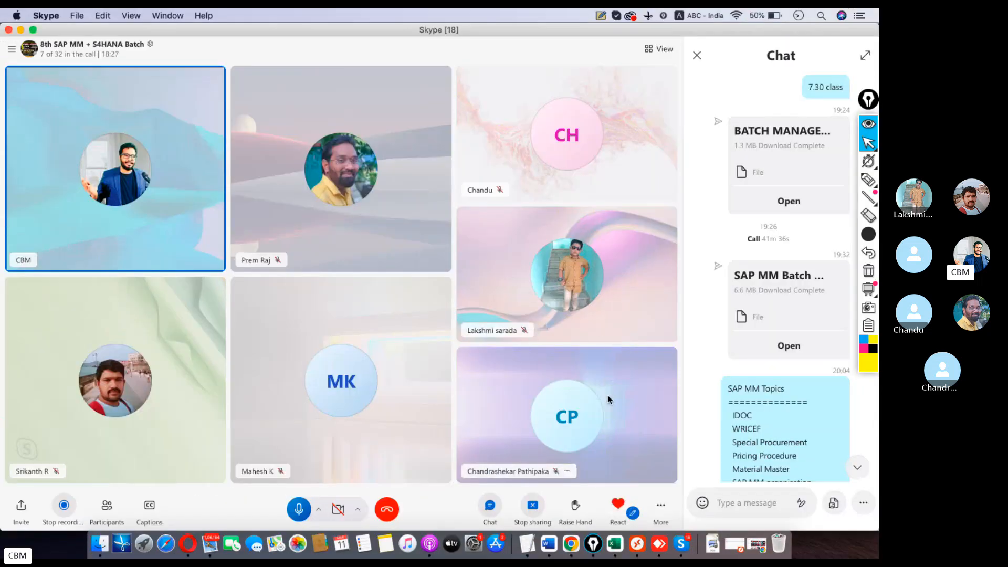
# Colour the 'Batch management indicator in' wording in step 3 blue
pyautogui.click(526, 543)
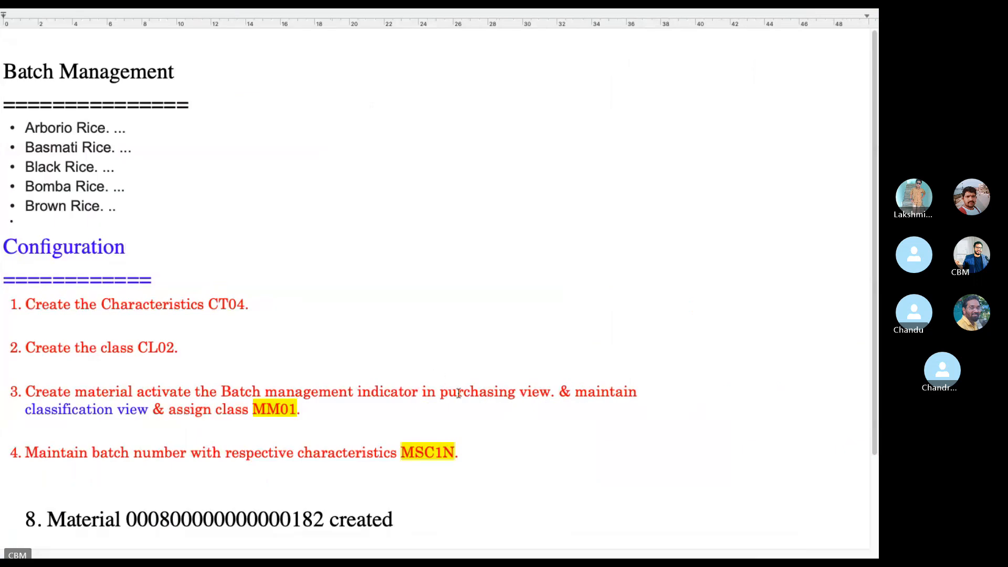
pyautogui.moveTo(310, 412); pyautogui.dragTo(0, 383)
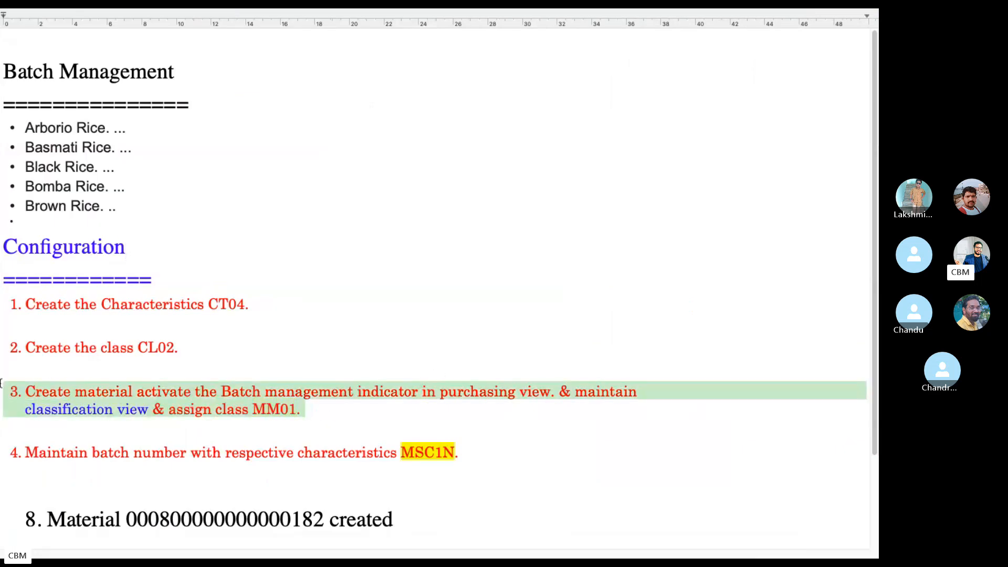
pyautogui.click(329, 419)
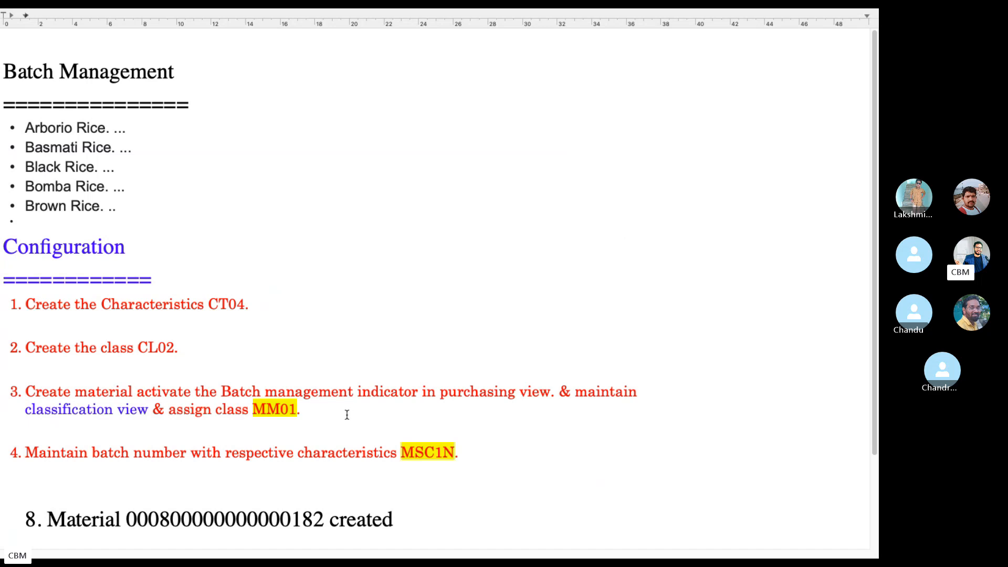
pyautogui.moveTo(137, 409); pyautogui.dragTo(3, 404)
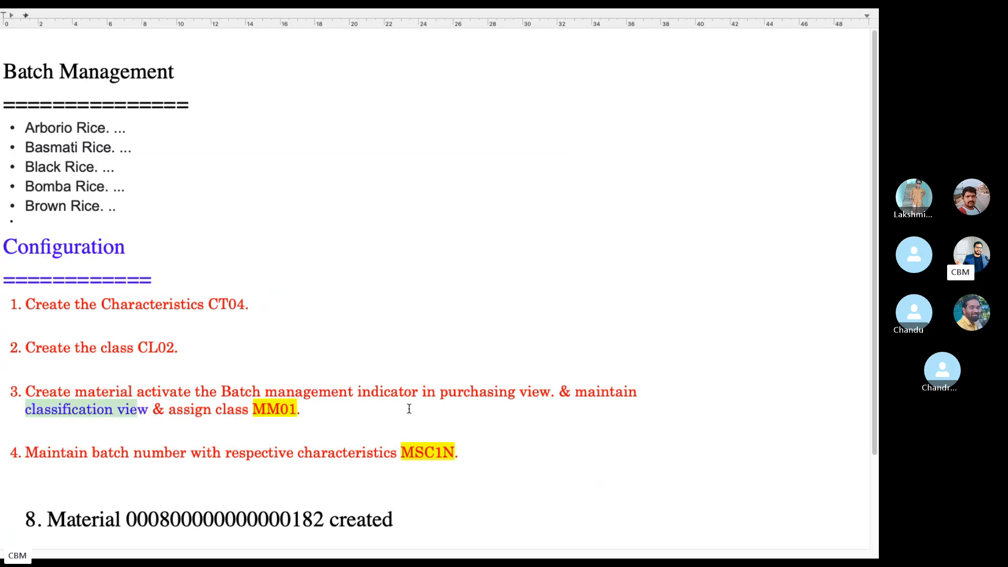
pyautogui.moveTo(435, 391); pyautogui.dragTo(215, 387)
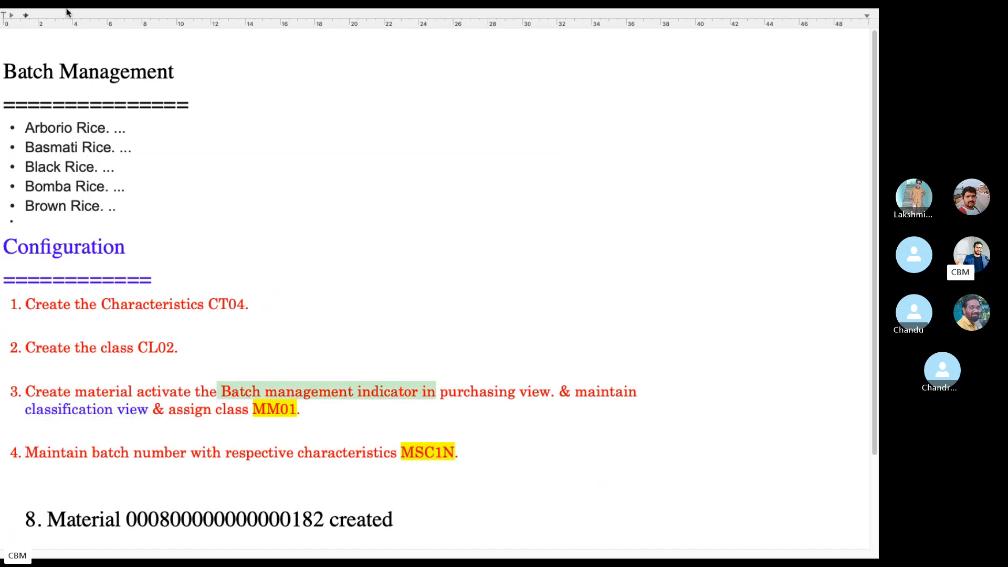
pyautogui.click(171, 36)
pyautogui.click(167, 102)
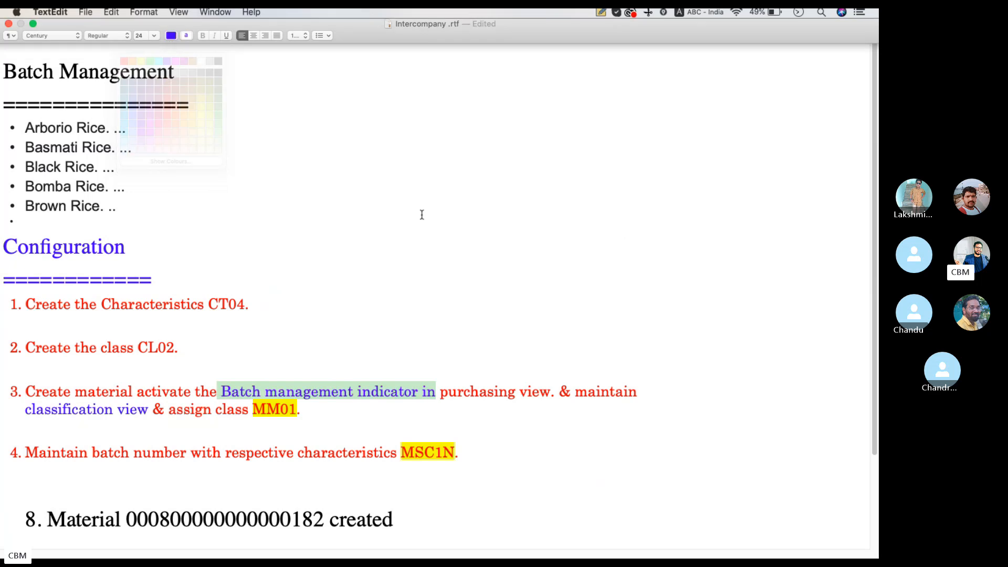
pyautogui.click(489, 267)
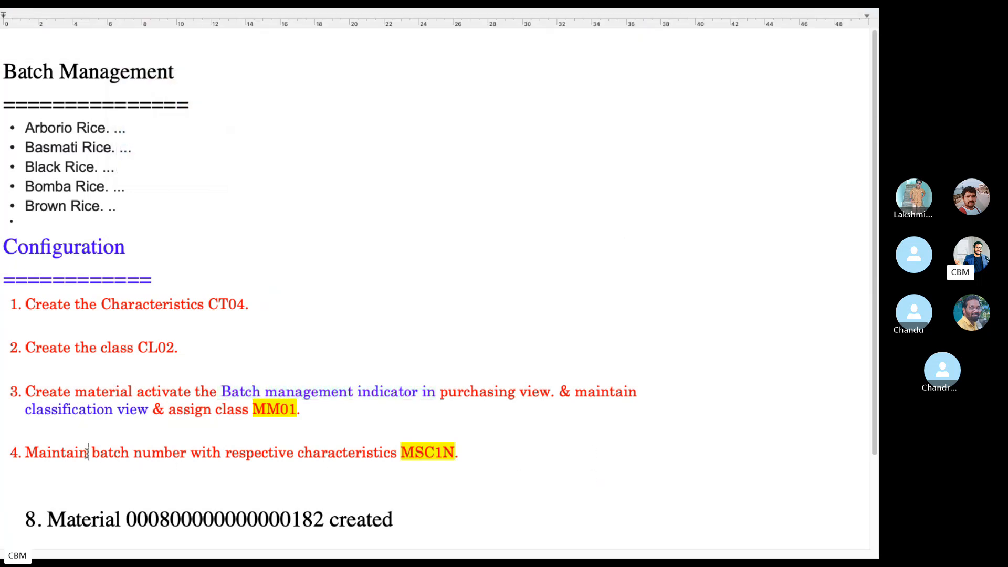
# Look over item 4's text and return to the Skype call desktop
pyautogui.moveTo(88, 453); pyautogui.dragTo(591, 430)
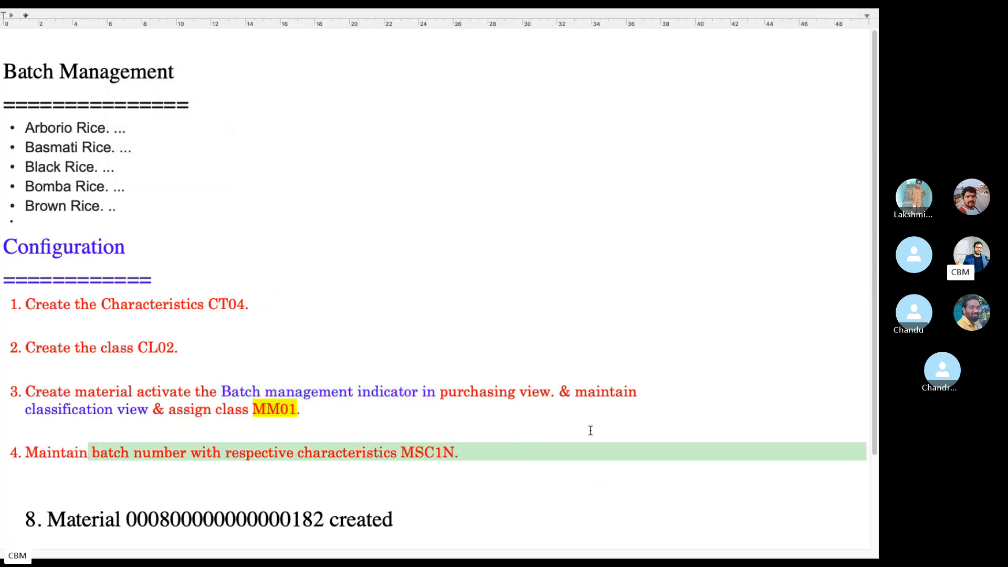
pyautogui.click(603, 404)
pyautogui.scroll(-1, 572, 437)
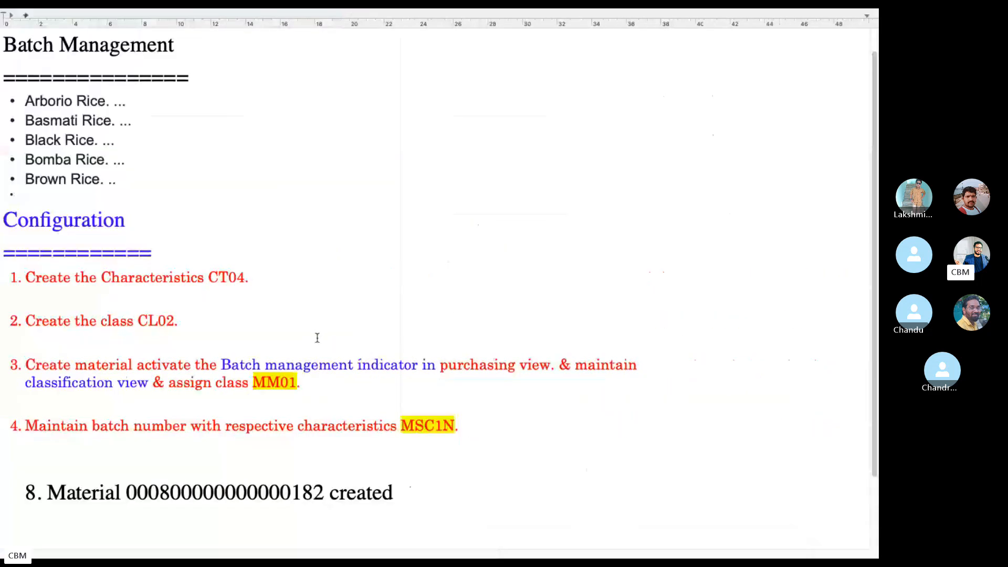
pyautogui.hotkey('ctrl', 'Left')
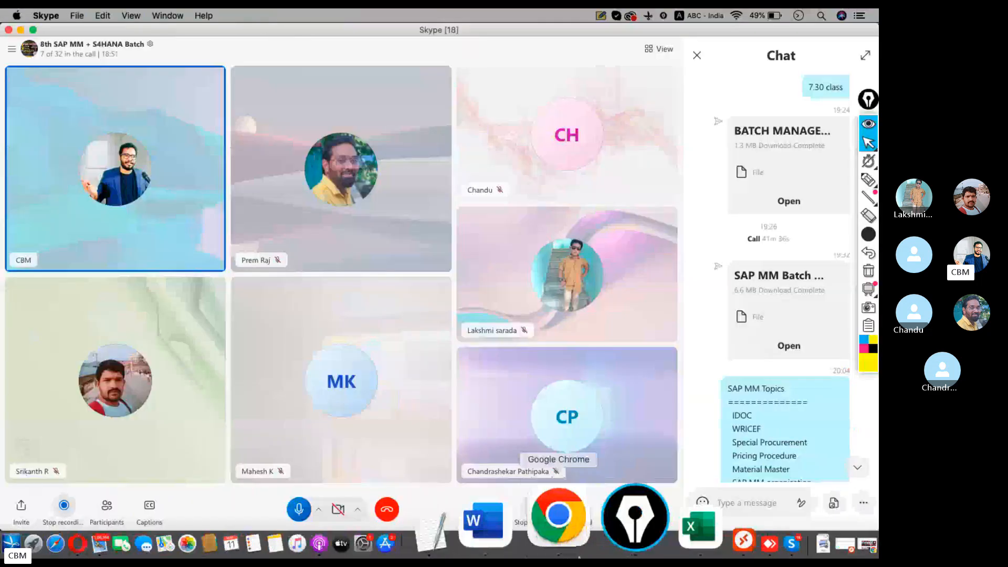
# Exit Change Material to SAP Easy Access, glance at the notes, then return to SAP
pyautogui.click(639, 517)
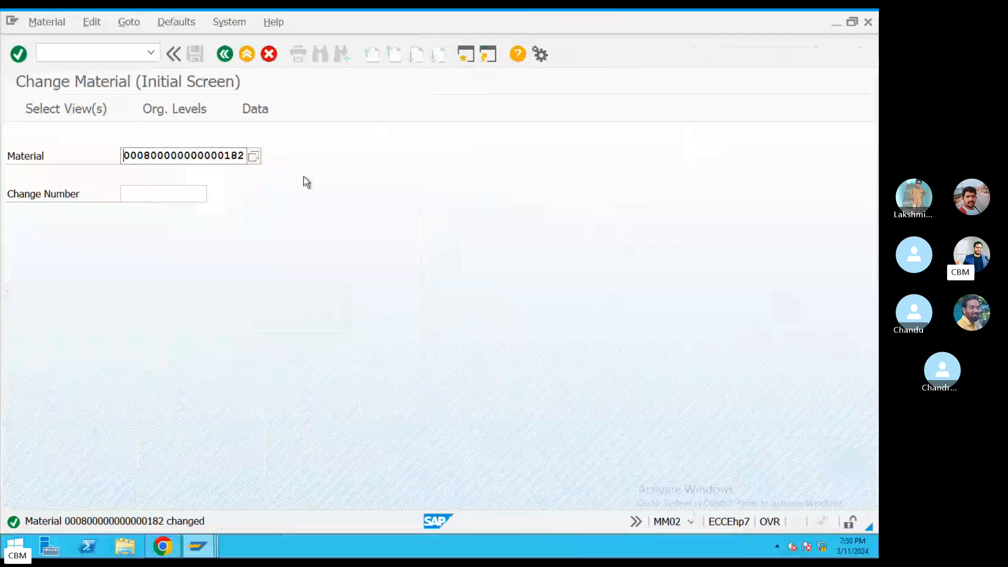
pyautogui.click(240, 57)
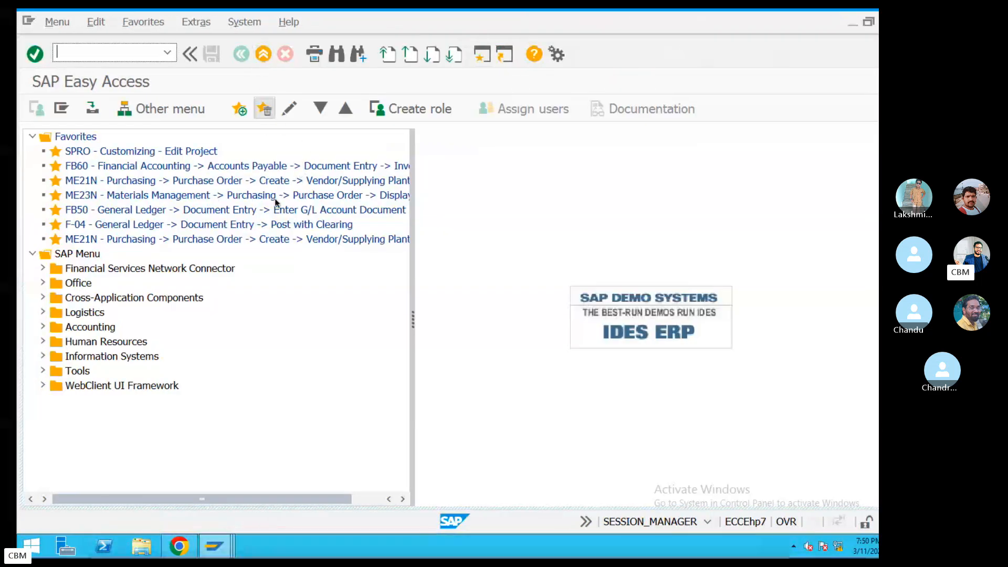
pyautogui.hotkey('ctrl', 'Left')
pyautogui.click(526, 528)
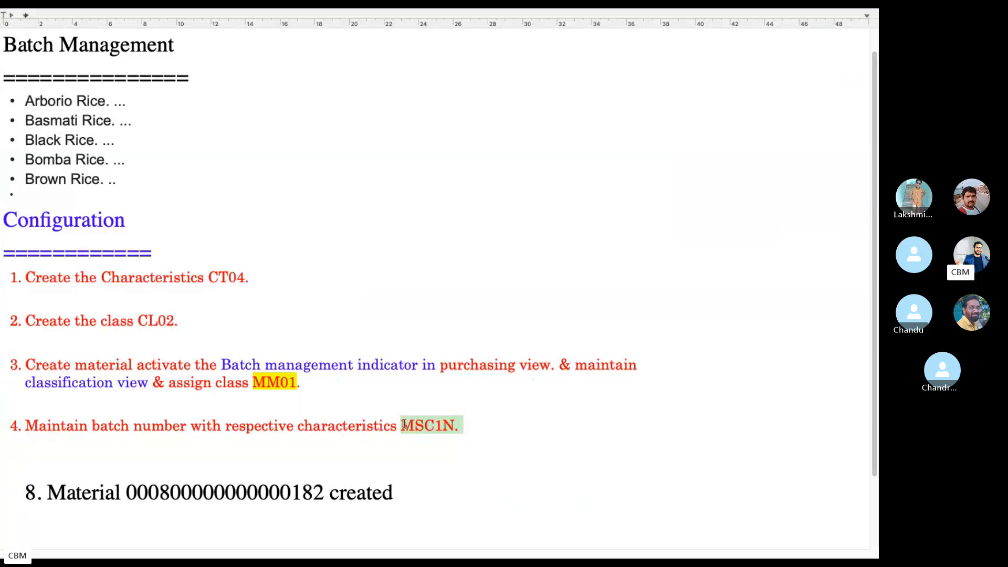
pyautogui.hotkey('ctrl', 'Left')
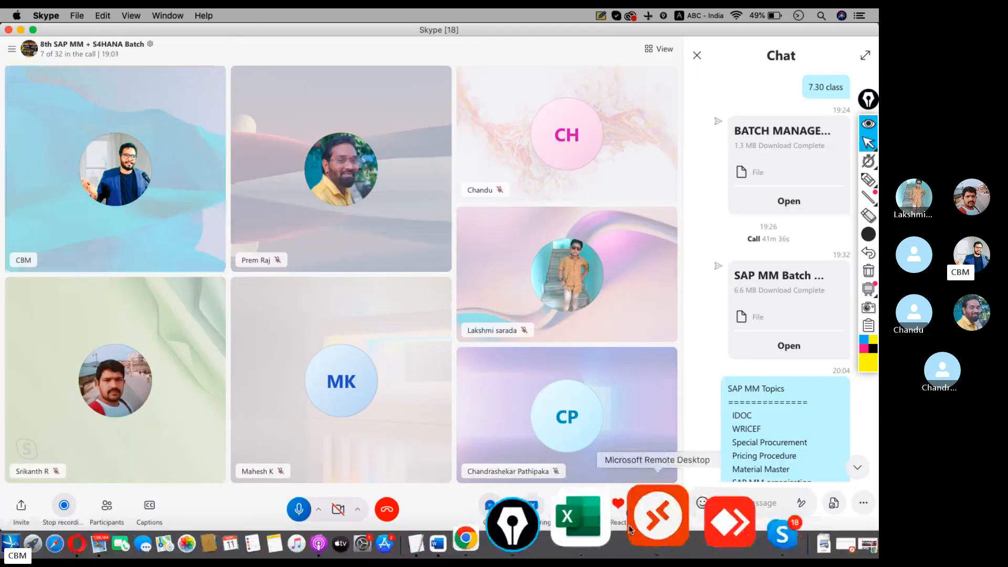
pyautogui.click(634, 525)
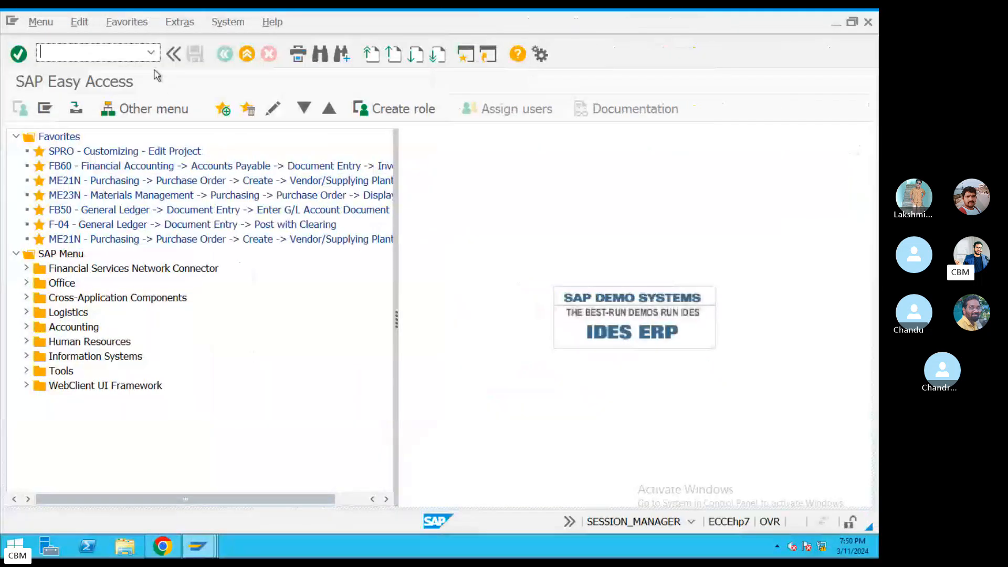
# Start MSC1N batch creation for storage location SL1, batch 2021
pyautogui.write('MSC1N')
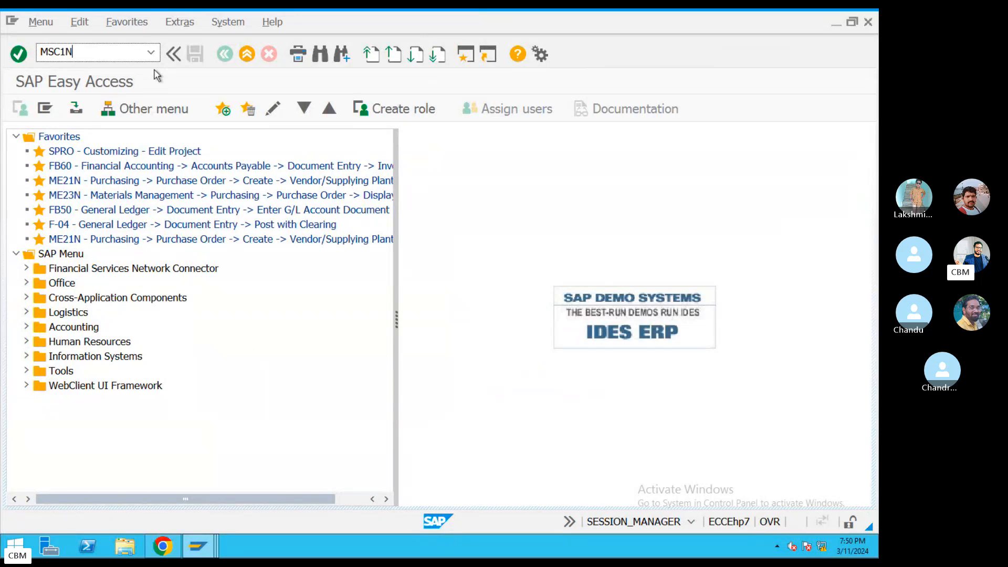
pyautogui.press('Return')
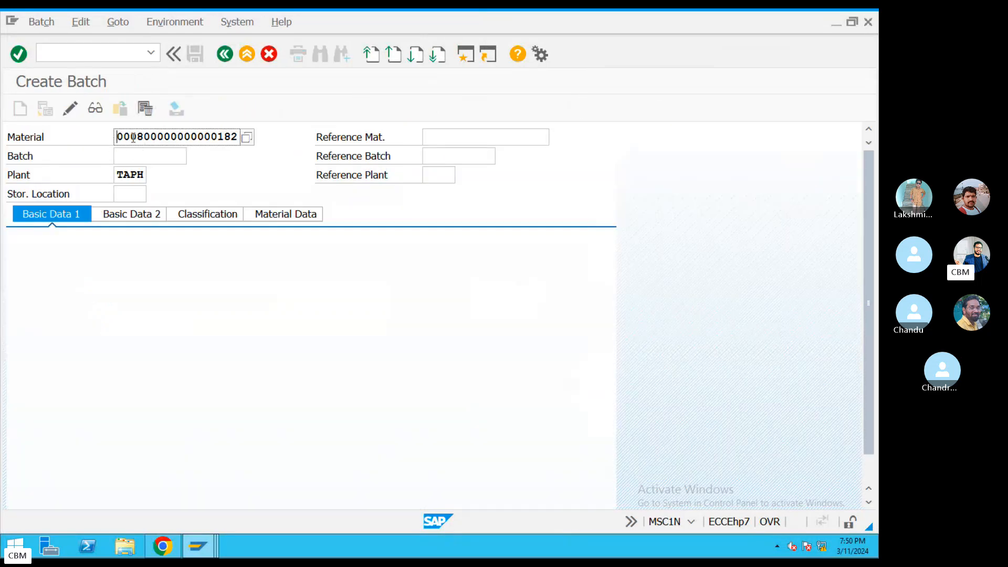
pyautogui.moveTo(133, 138); pyautogui.dragTo(227, 137)
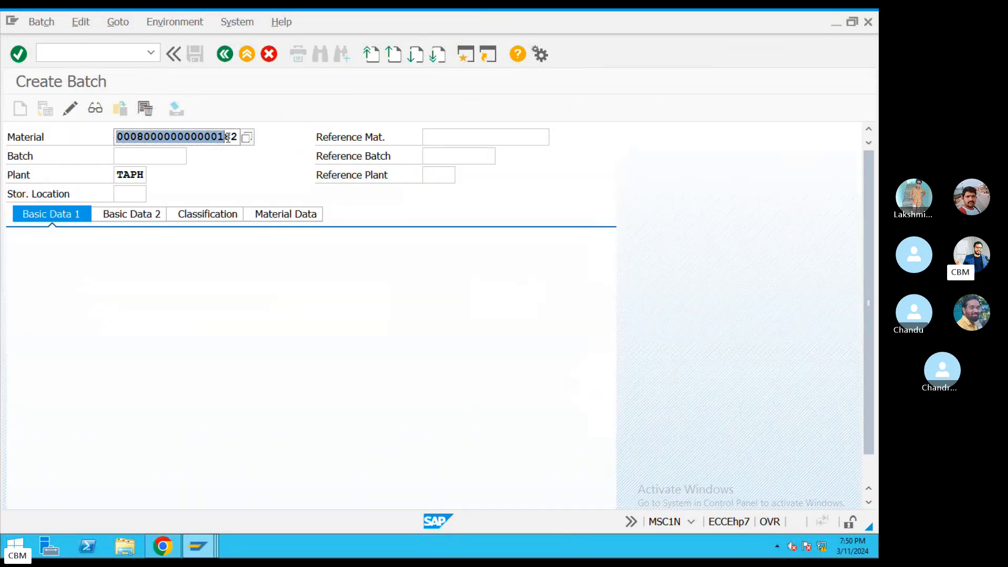
pyautogui.click(140, 189)
pyautogui.write('SL1')
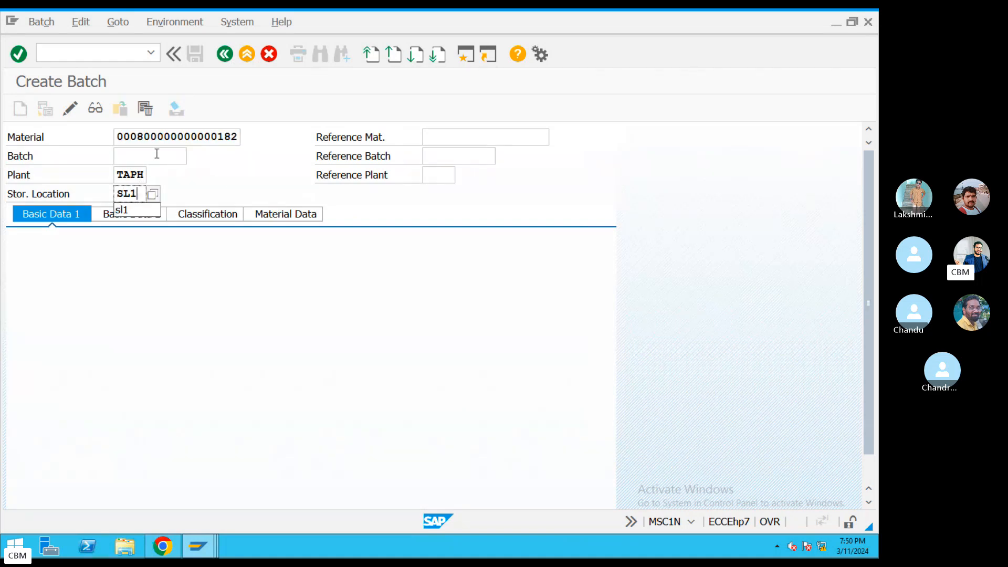
pyautogui.click(156, 155)
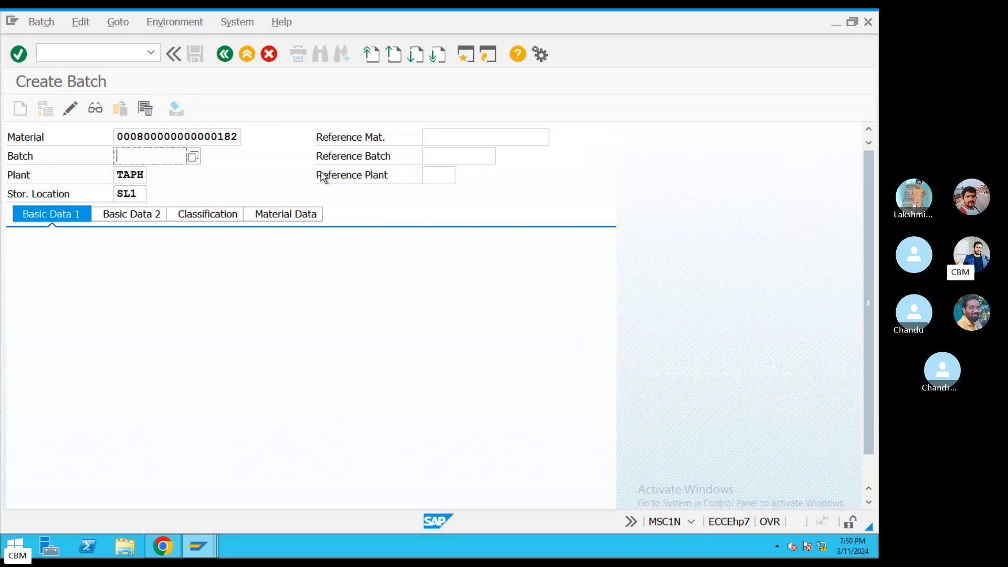
pyautogui.write('20')
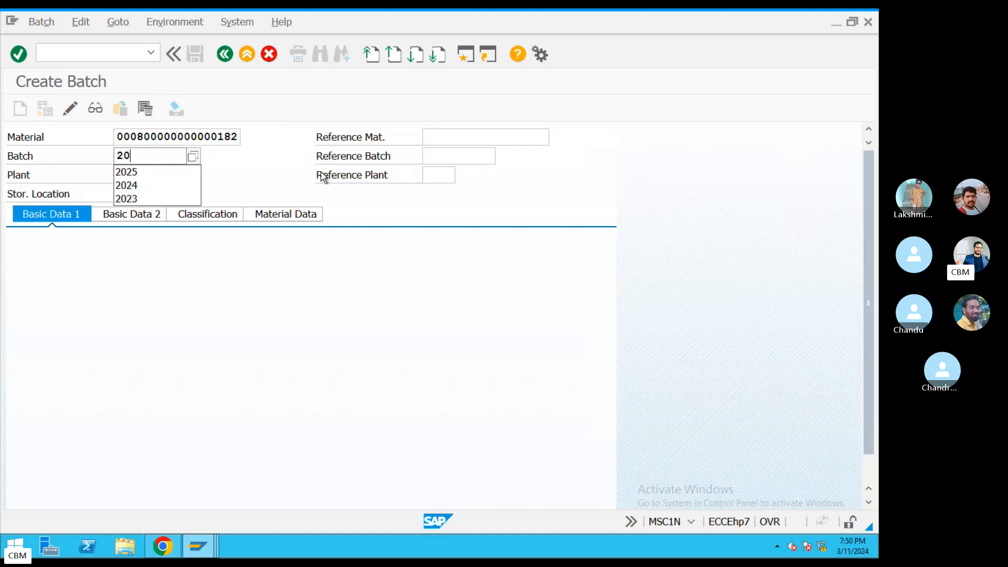
pyautogui.write('21')
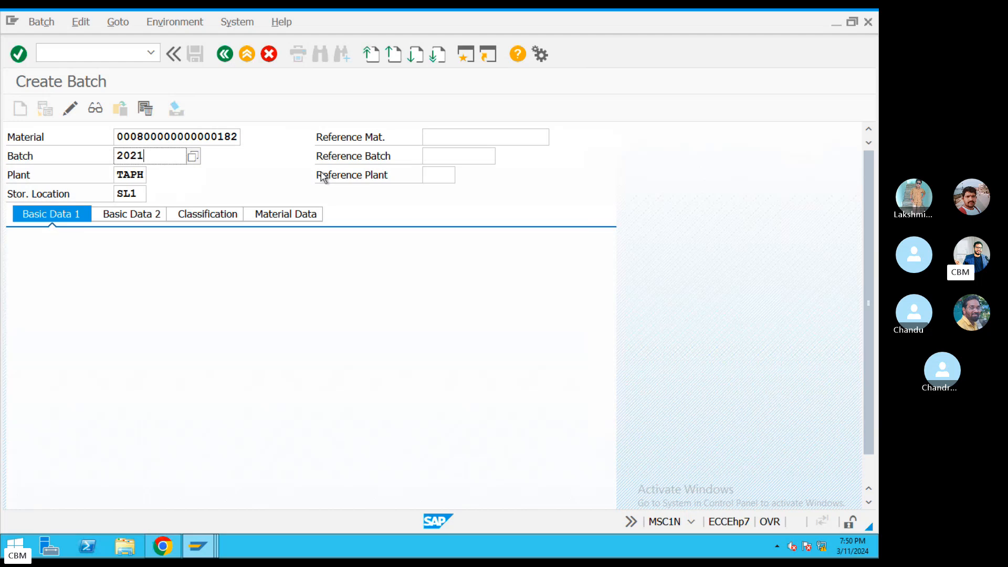
pyautogui.press('Return')
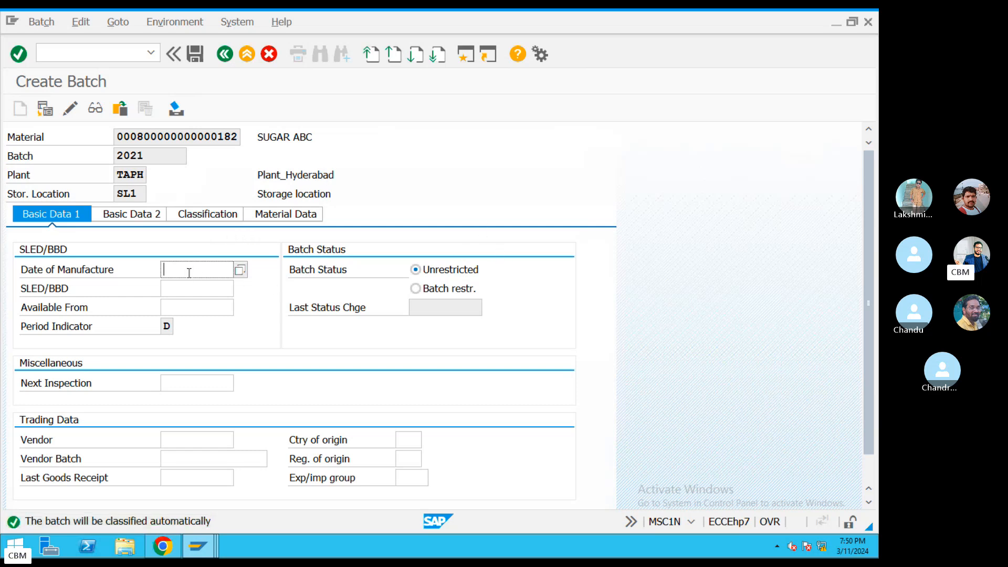
# Set the batch's manufacture date to 01.03.2024
pyautogui.click(240, 269)
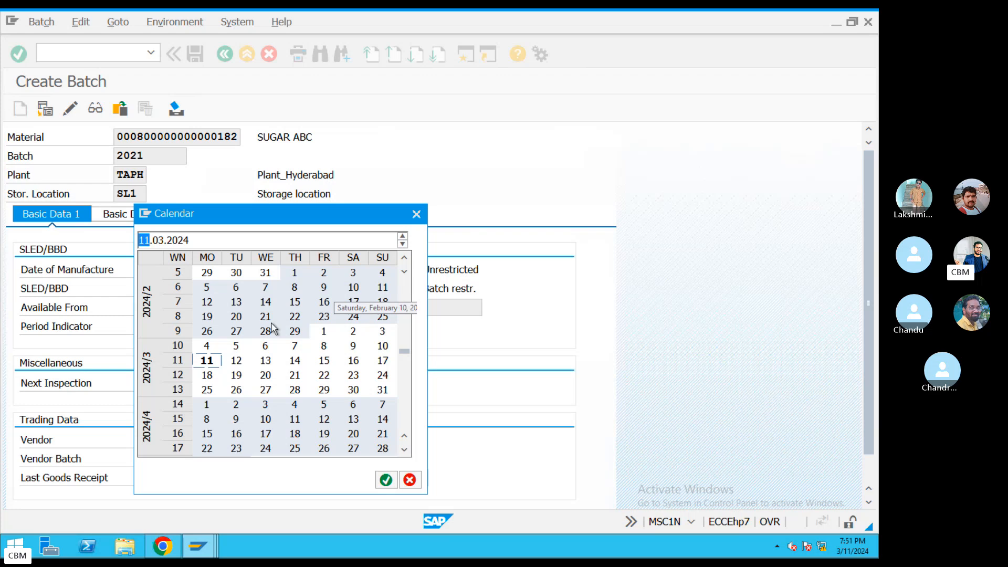
pyautogui.doubleClick(324, 330)
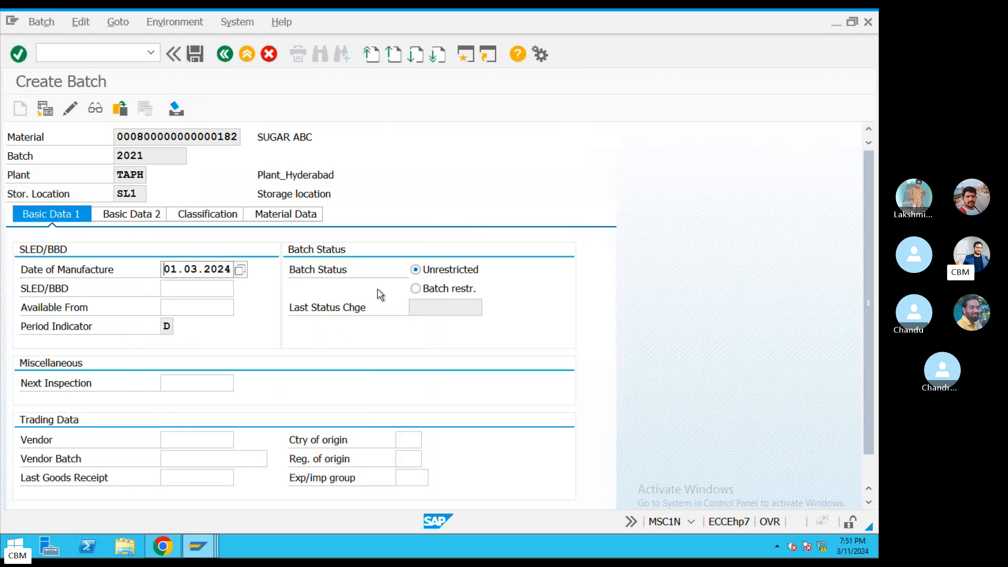
pyautogui.click(175, 384)
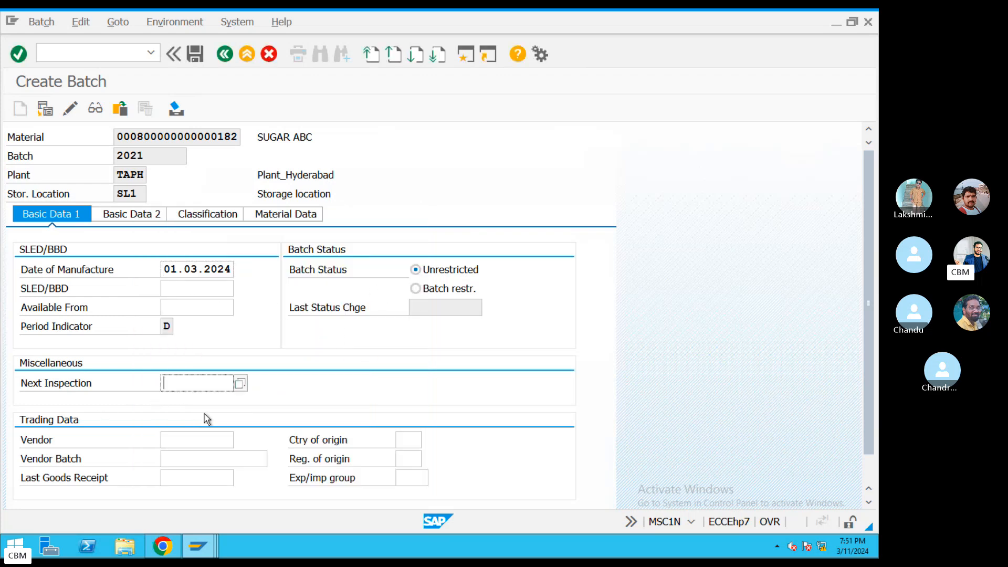
pyautogui.click(194, 438)
pyautogui.click(190, 462)
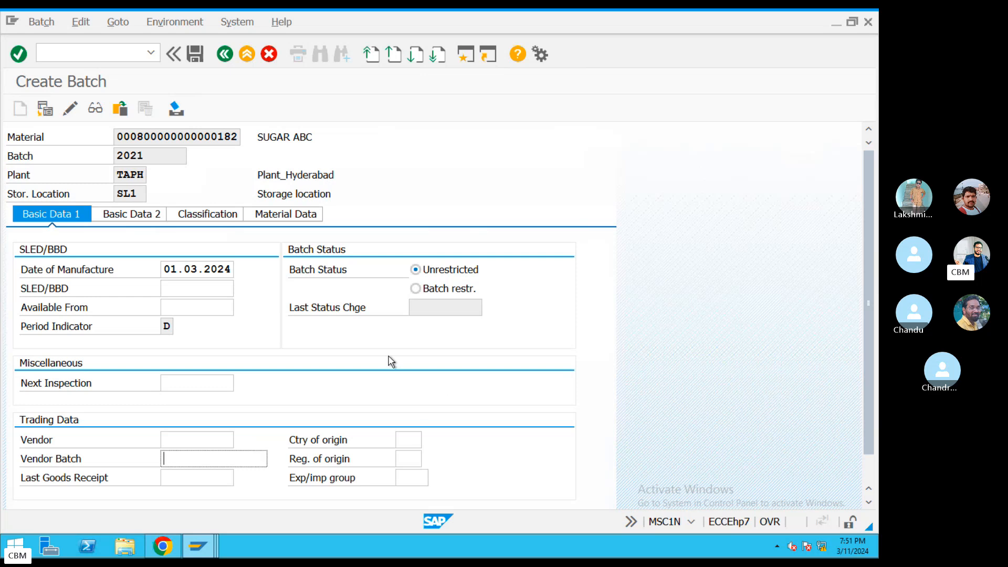
# Set the SUGAR classification value to M1 BROWN and save batch 2021
pyautogui.click(208, 216)
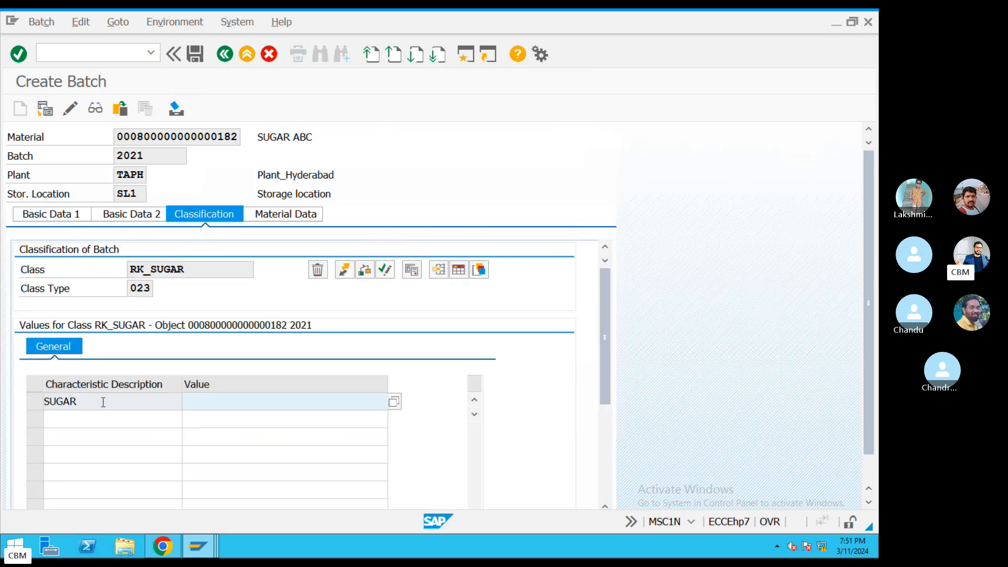
pyautogui.moveTo(103, 403); pyautogui.dragTo(41, 401)
pyautogui.click(247, 397)
pyautogui.click(394, 402)
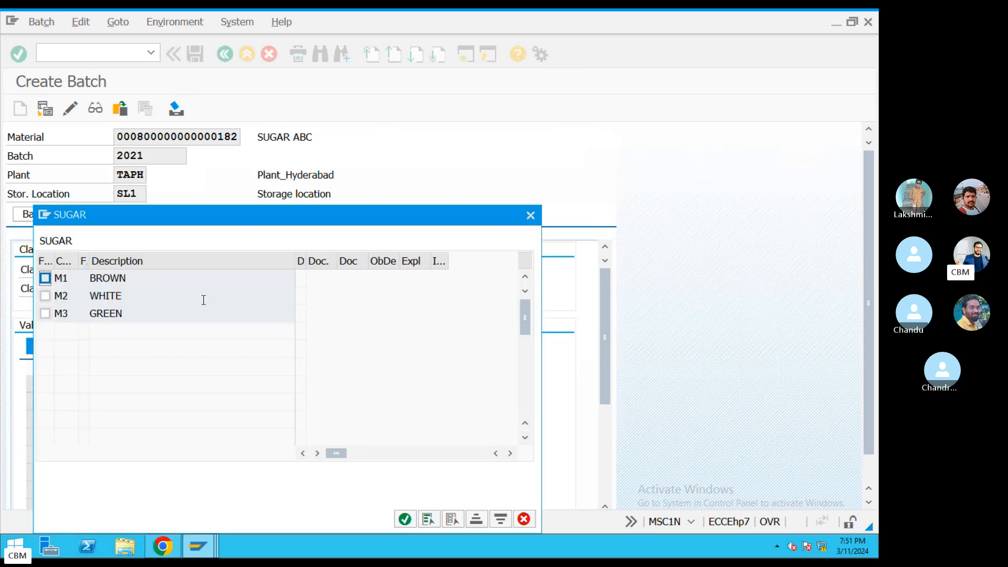
pyautogui.click(46, 279)
pyautogui.click(405, 520)
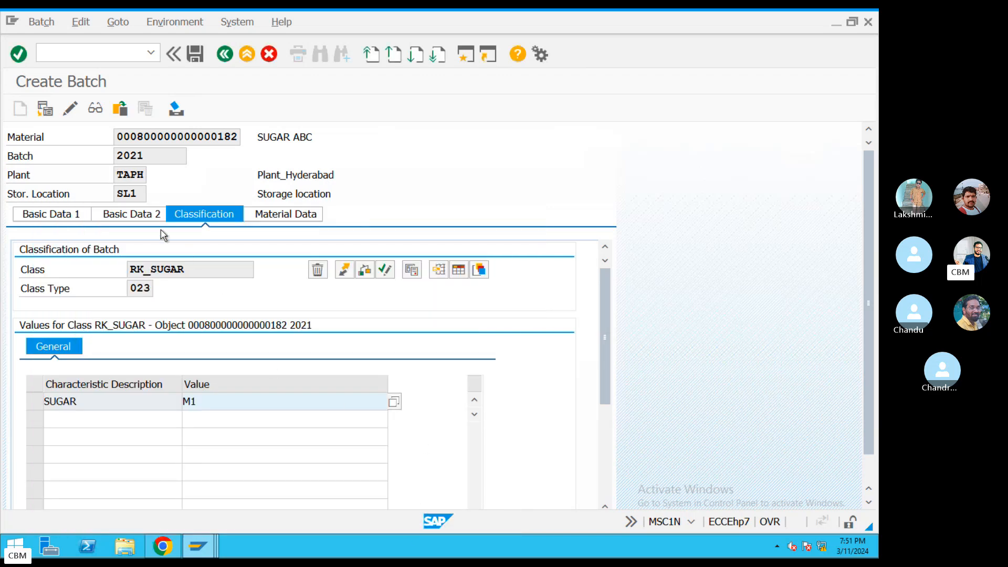
pyautogui.moveTo(141, 157); pyautogui.dragTo(107, 157)
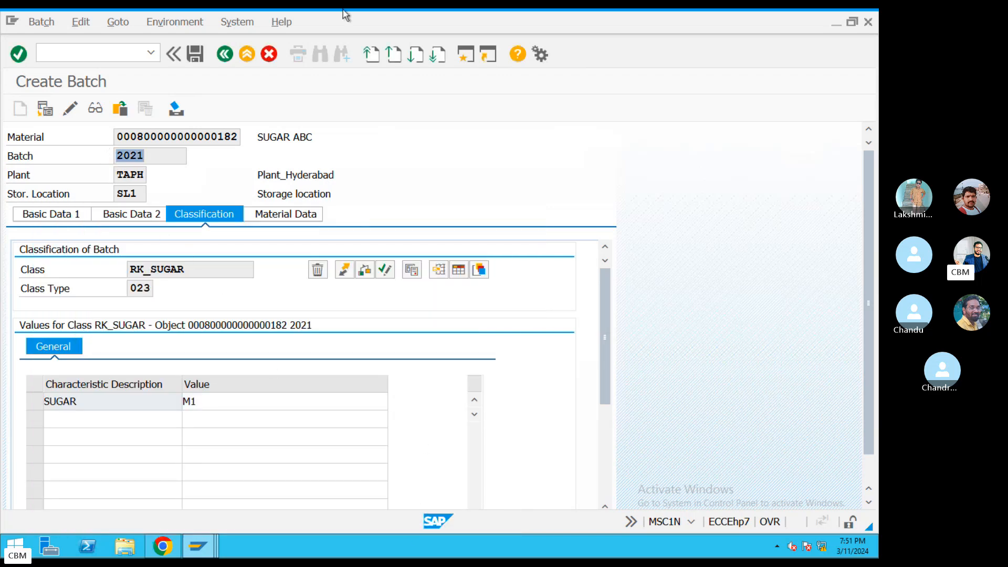
pyautogui.click(195, 53)
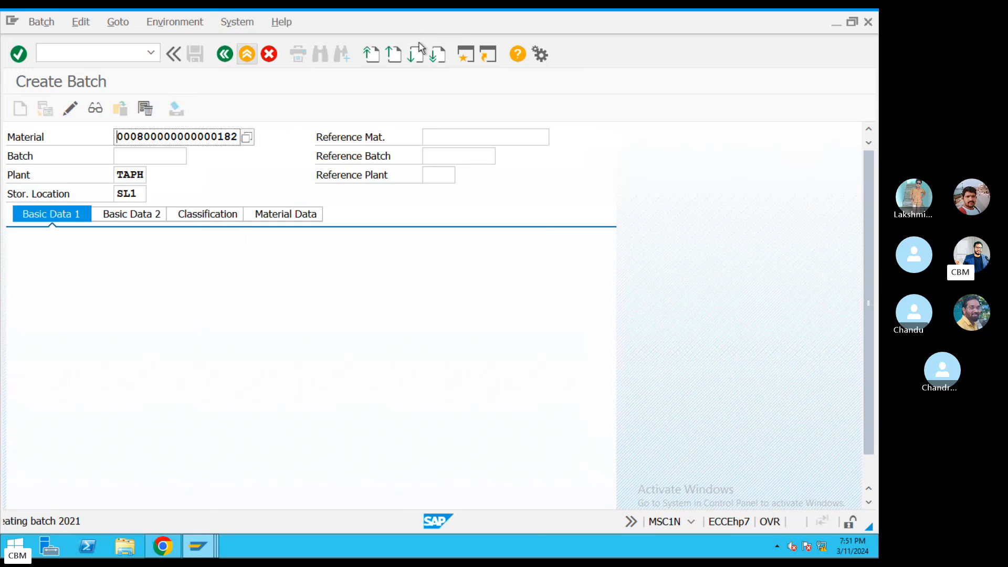
# Enter batch 2020 and set its SUGAR value to M2 WHITE
pyautogui.click(138, 156)
pyautogui.write('20')
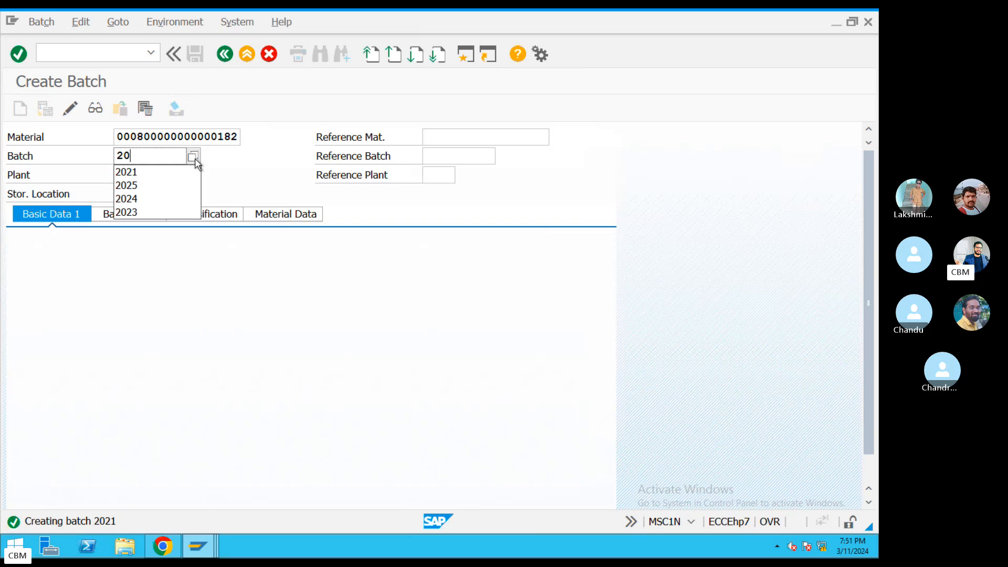
pyautogui.write('20')
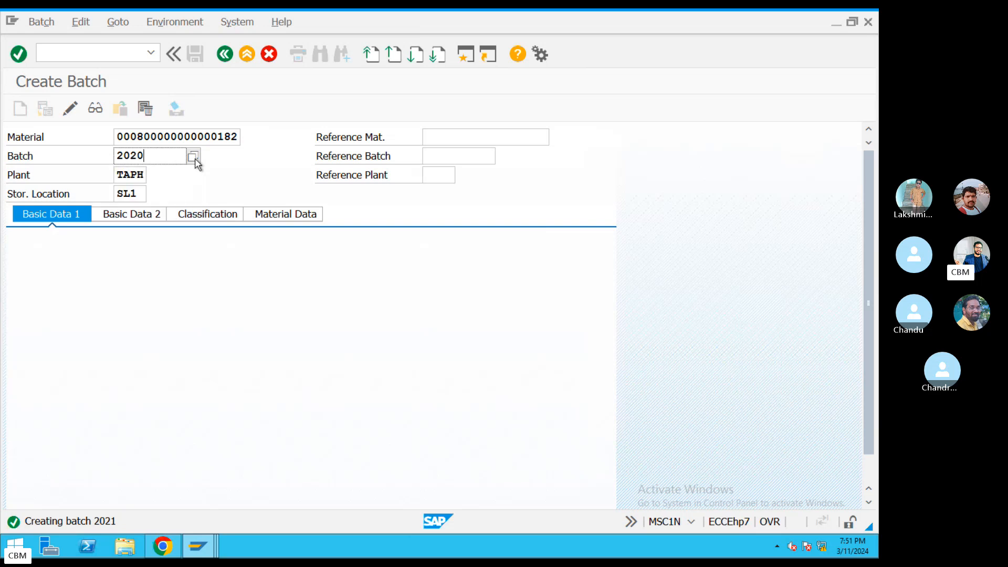
pyautogui.press('Return')
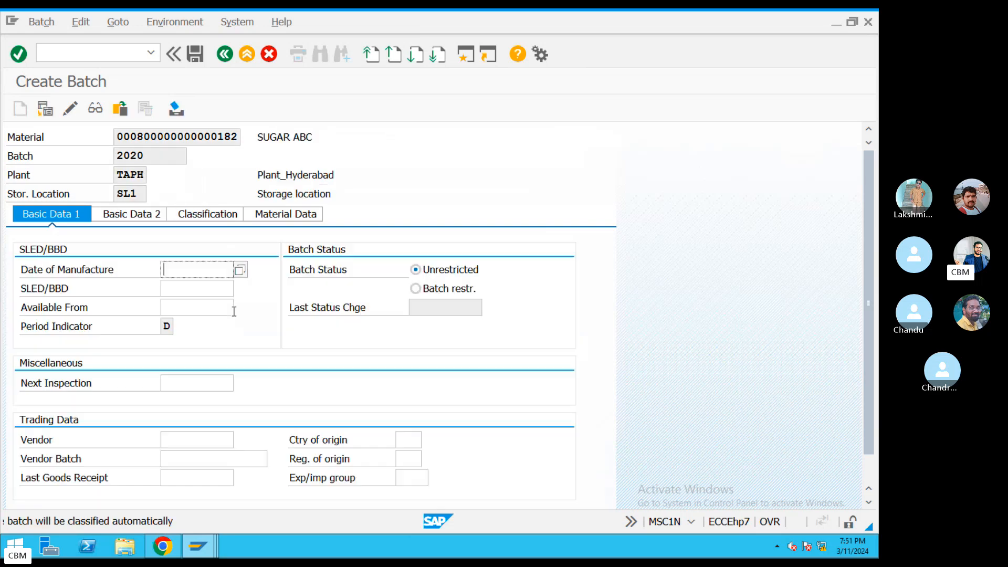
pyautogui.click(214, 220)
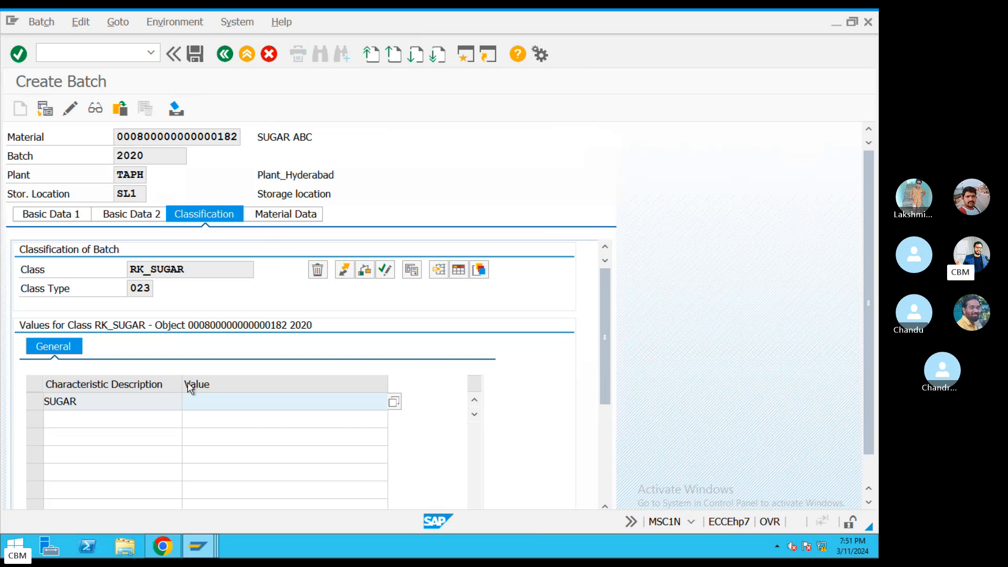
pyautogui.click(393, 403)
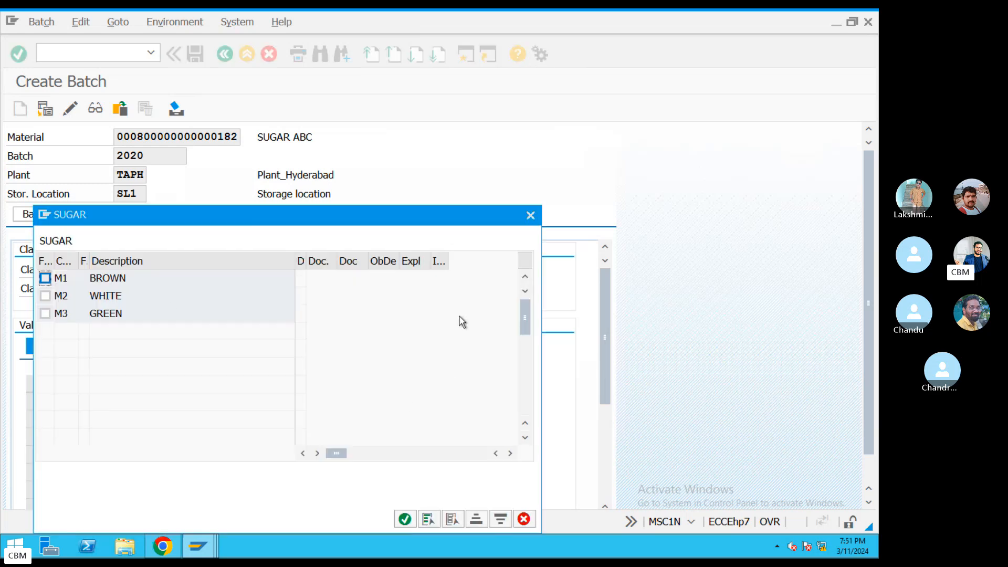
pyautogui.click(45, 278)
pyautogui.click(45, 295)
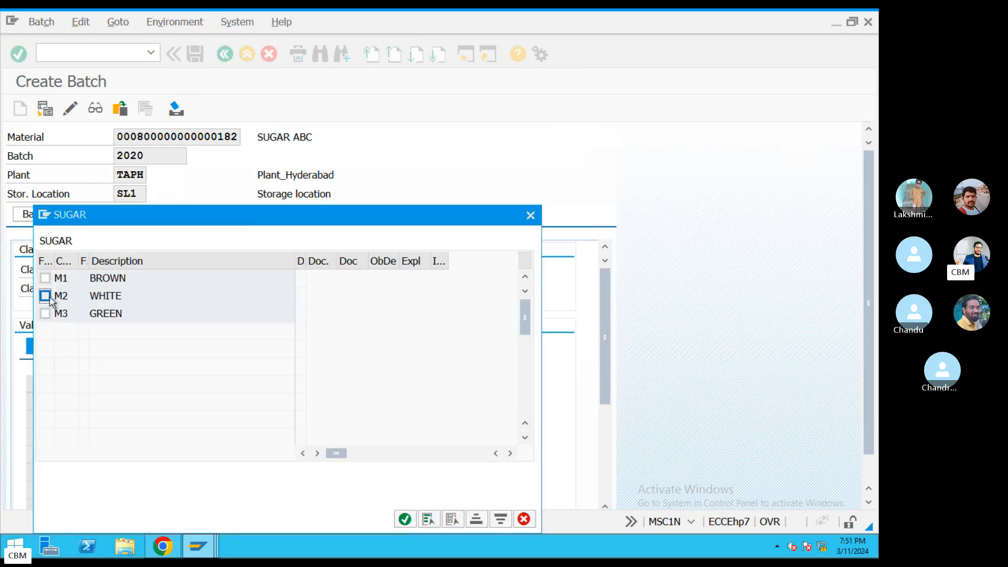
pyautogui.click(406, 517)
pyautogui.click(79, 215)
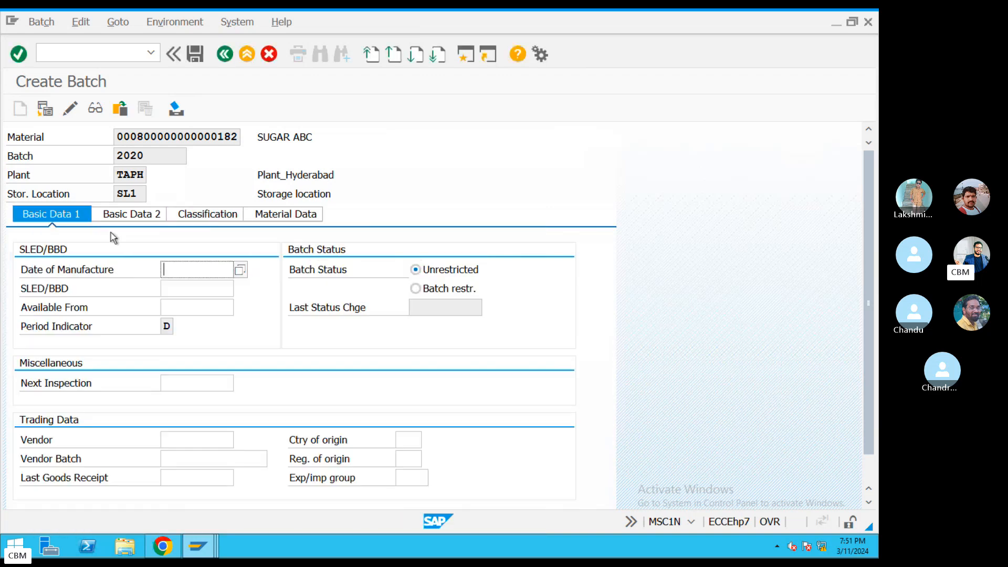
# Set the manufacture date to 28.02 via the calendar, adjust the year, and save batch 2020
pyautogui.click(142, 216)
pyautogui.click(57, 217)
pyautogui.click(239, 270)
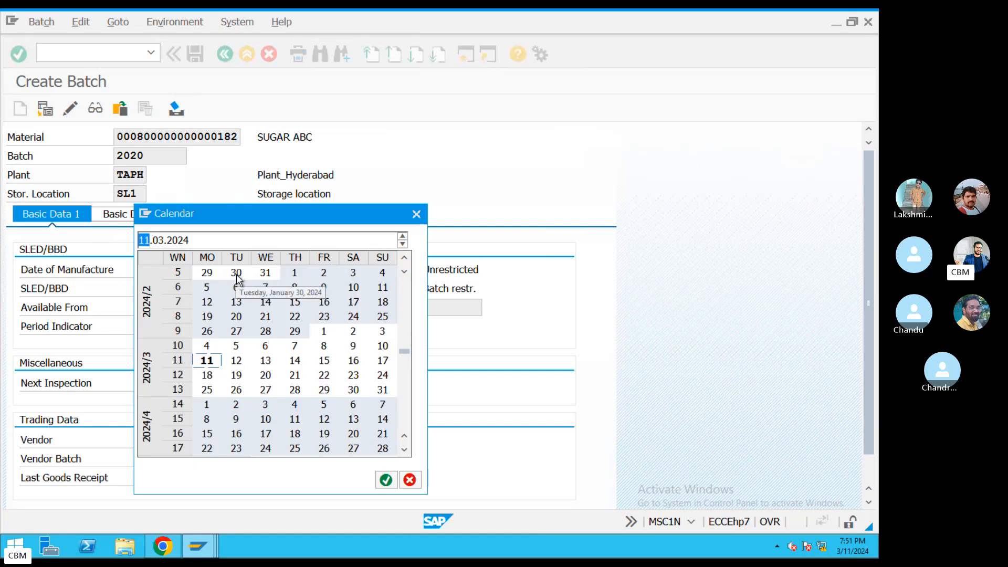
pyautogui.doubleClick(213, 361)
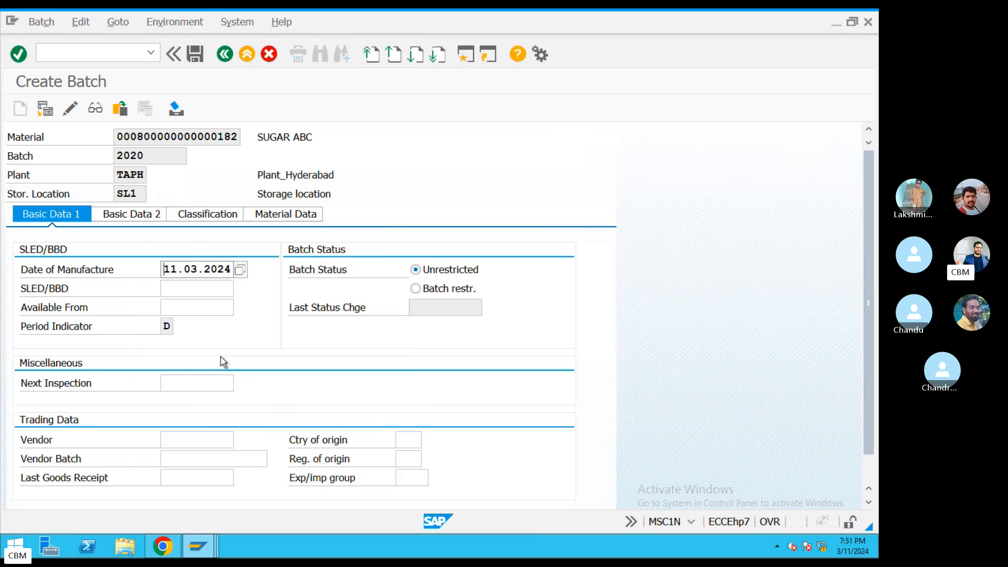
pyautogui.click(240, 270)
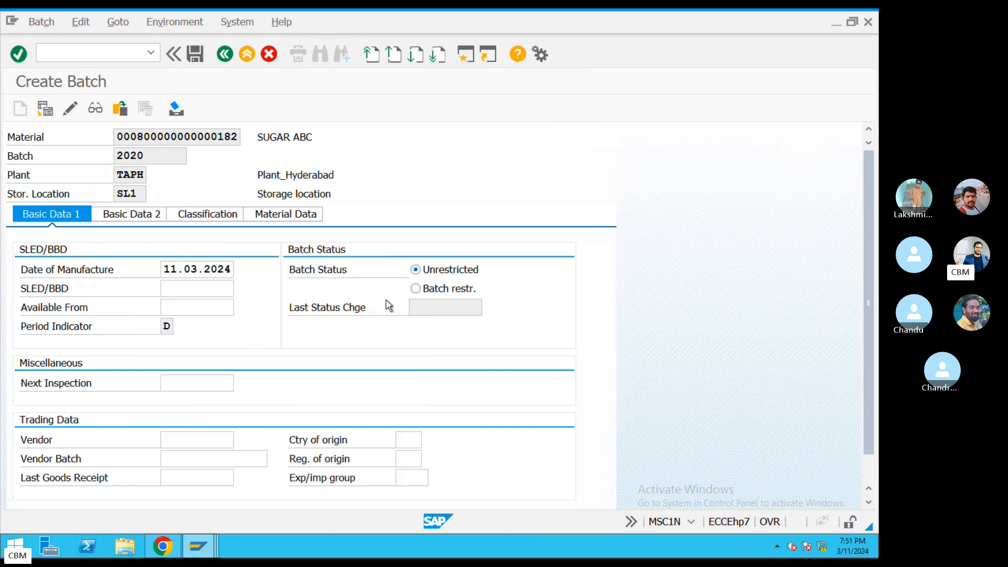
pyautogui.doubleClick(263, 333)
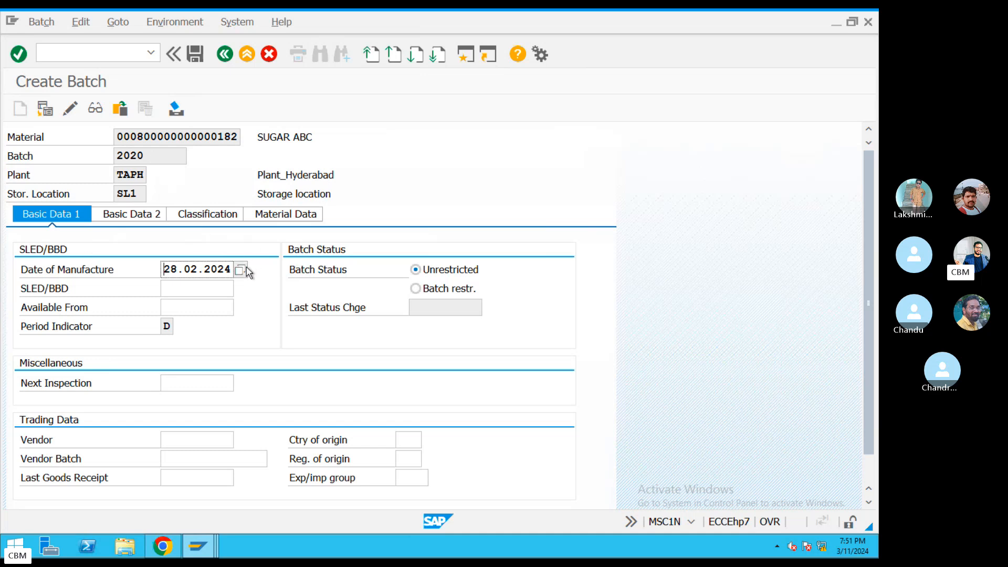
pyautogui.press('End')
pyautogui.press('BackSpace')
pyautogui.click(195, 55)
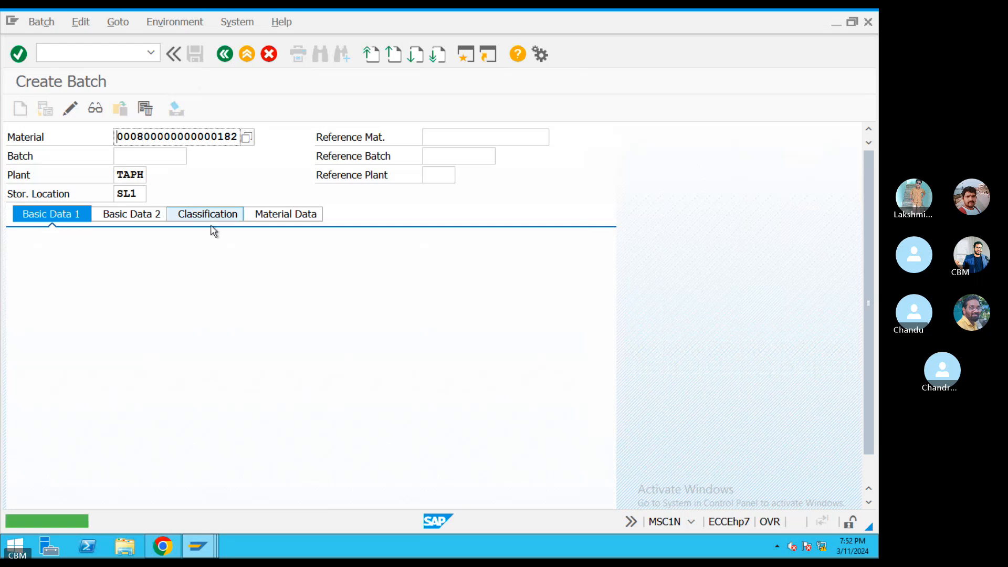
# Change the existing batch 2021 to new batch 2019 with manufacture date 11.03.20
pyautogui.click(143, 157)
pyautogui.write('2021')
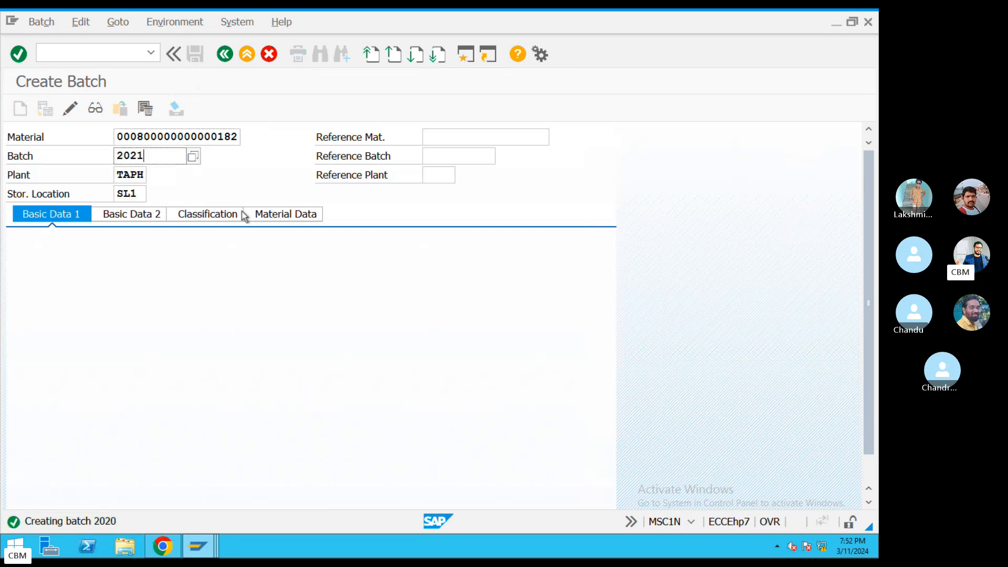
pyautogui.press('Return')
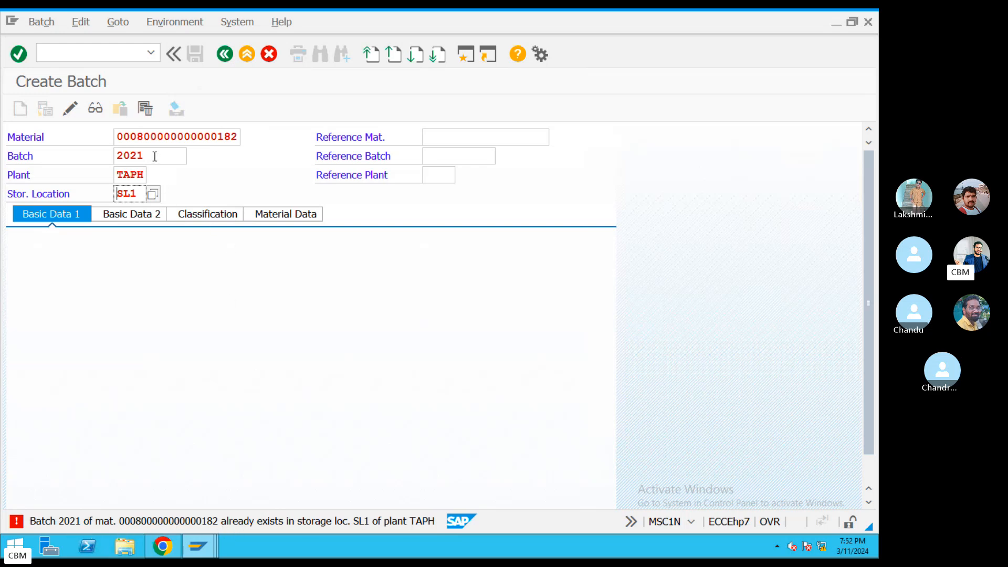
pyautogui.click(155, 156)
pyautogui.press('BackSpace')
pyautogui.write('1')
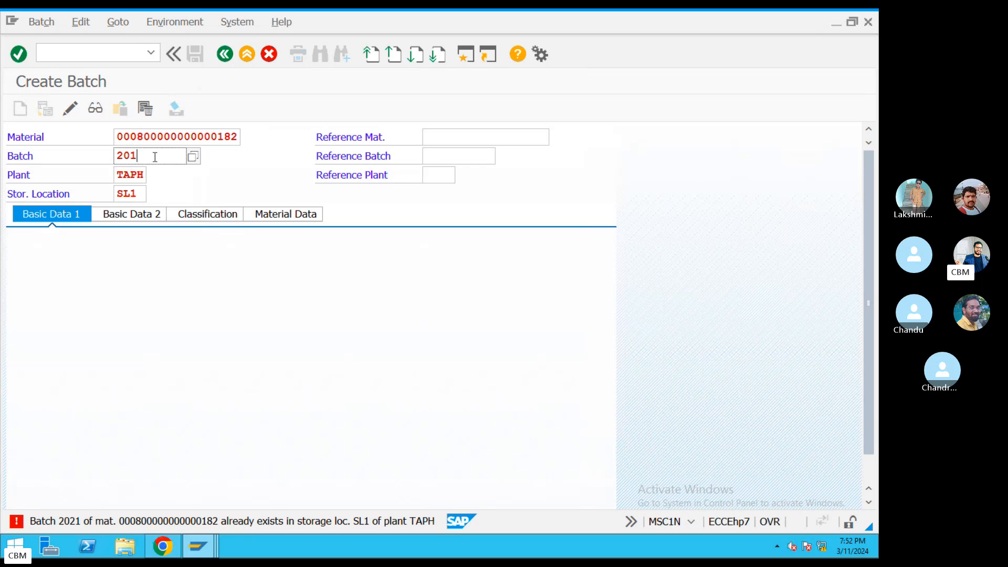
pyautogui.press('Return')
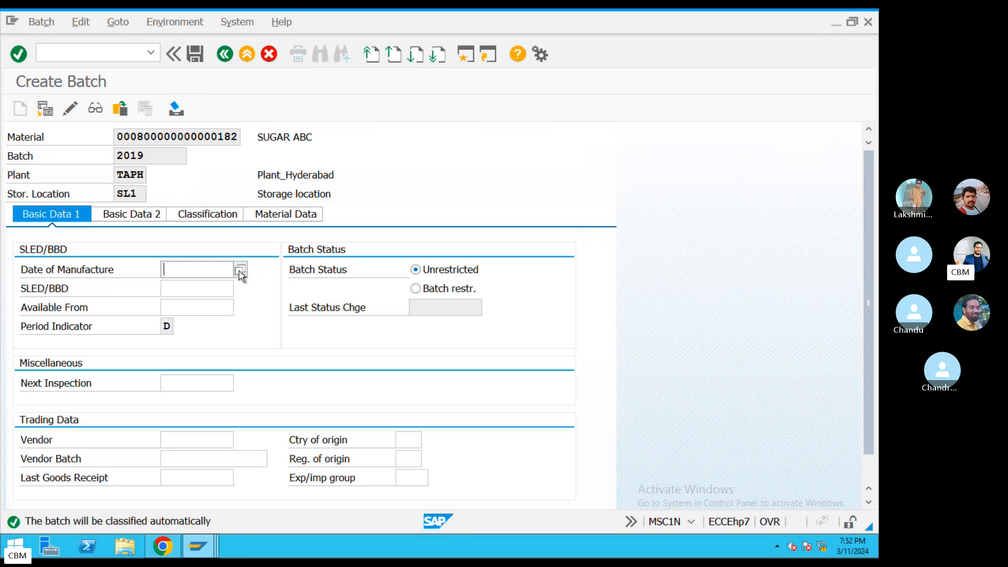
pyautogui.write('11.03.2019')
# Set the SUGAR value to M3 GREEN, save batch 2019, and leave the SAP session
pyautogui.click(208, 214)
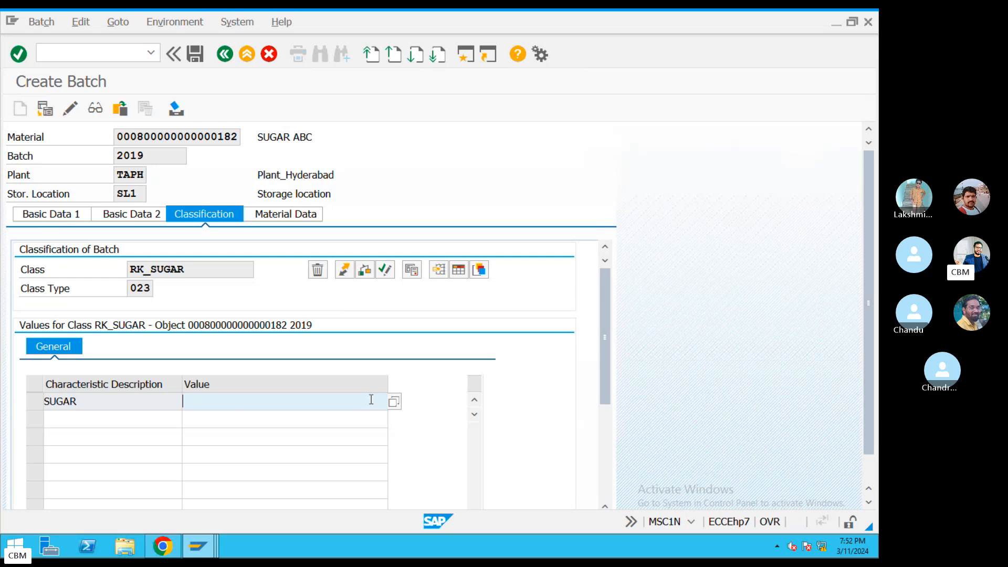
pyautogui.click(394, 402)
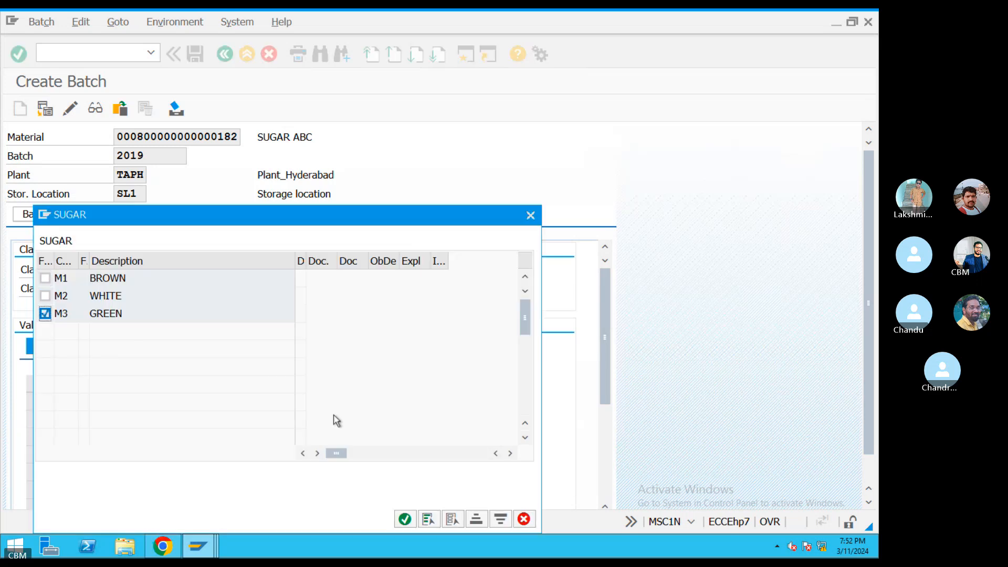
pyautogui.click(402, 519)
pyautogui.click(194, 54)
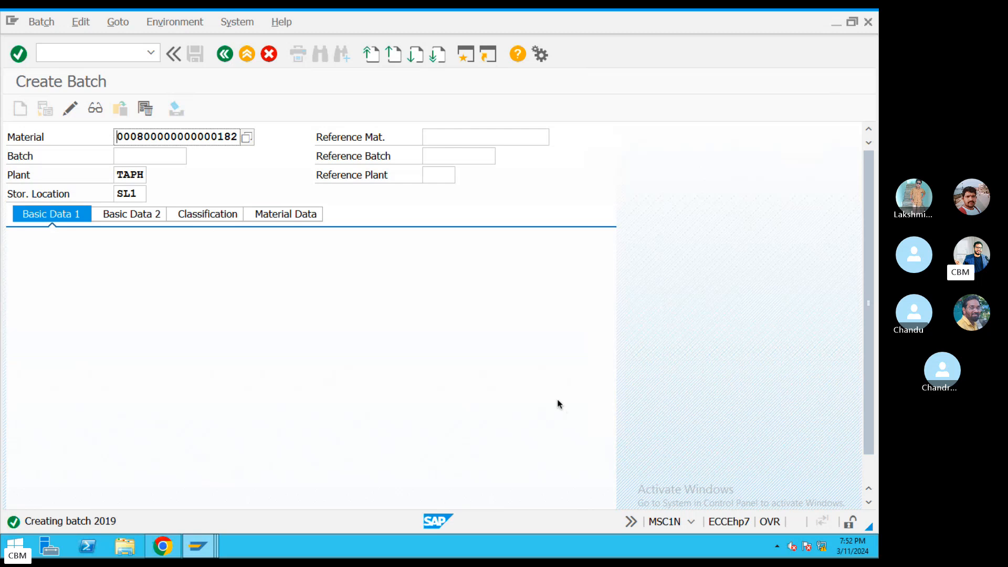
pyautogui.hotkey('ctrl', 'Left')
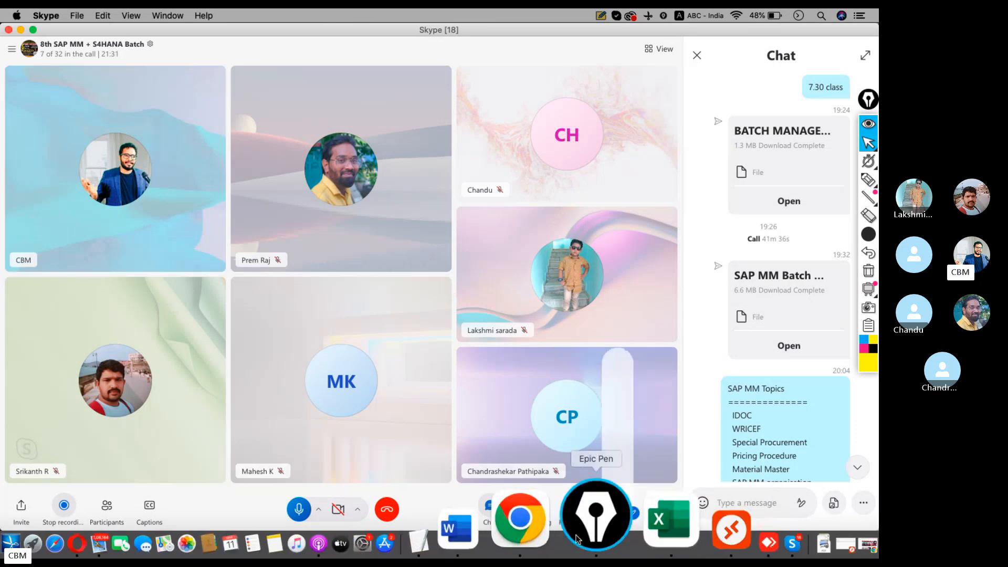
pyautogui.click(535, 528)
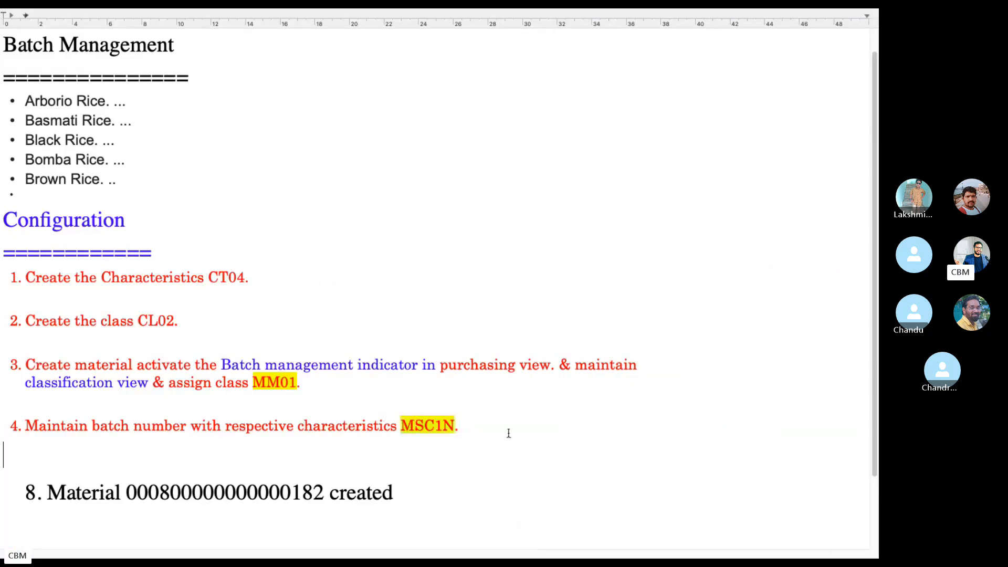
pyautogui.moveTo(462, 426); pyautogui.dragTo(2, 310)
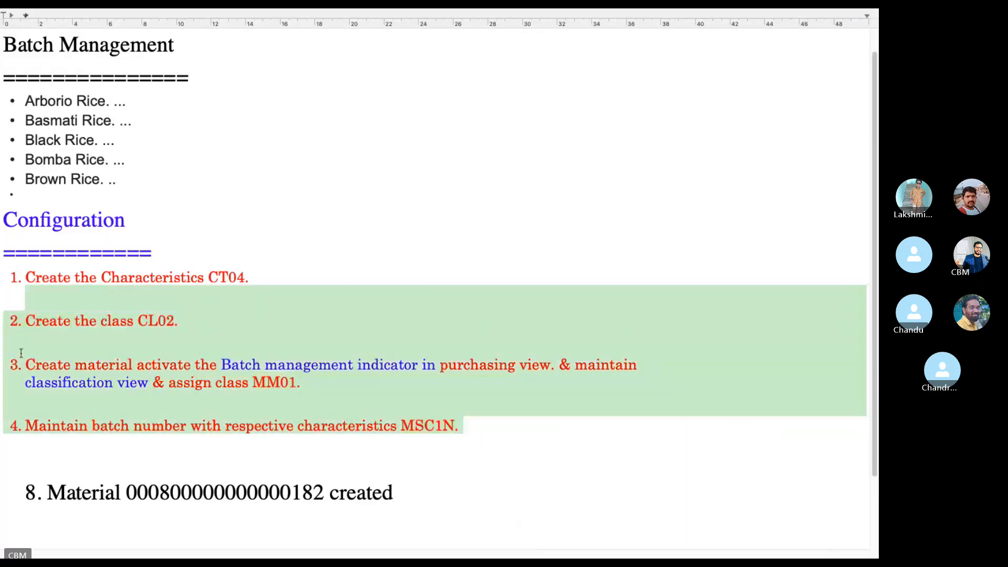
pyautogui.click(436, 495)
pyautogui.moveTo(501, 429); pyautogui.dragTo(1, 223)
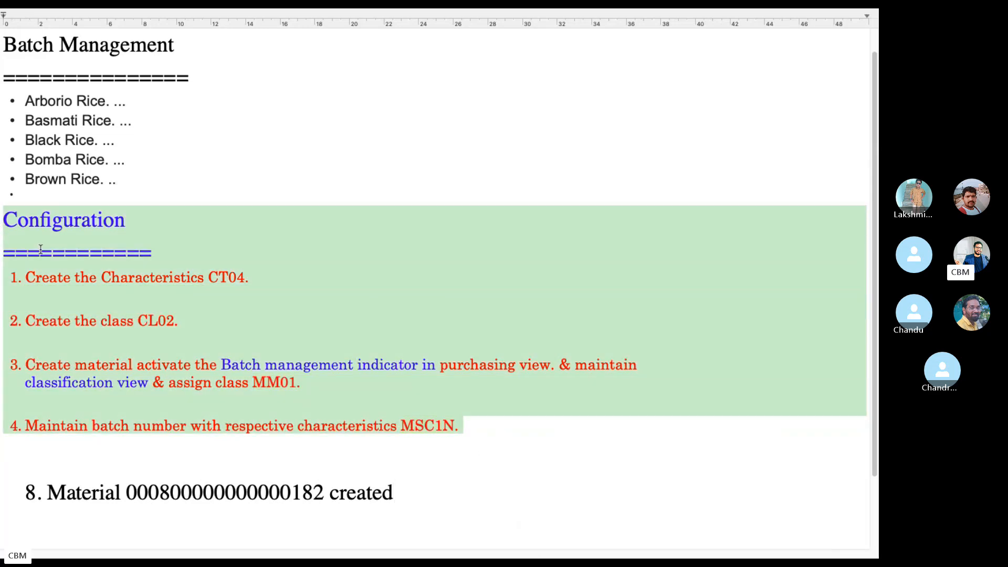
pyautogui.press('super+Tab')
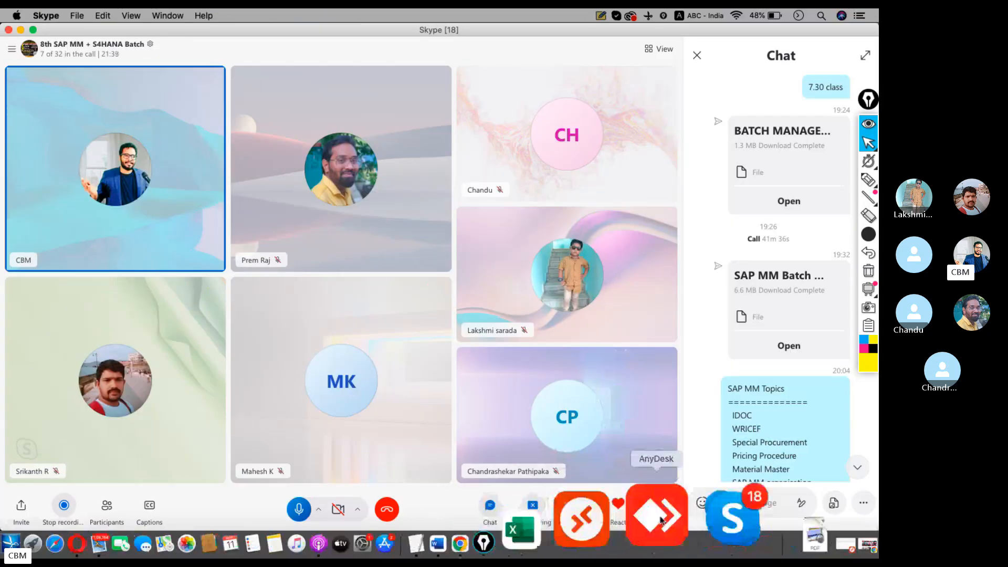
pyautogui.click(645, 520)
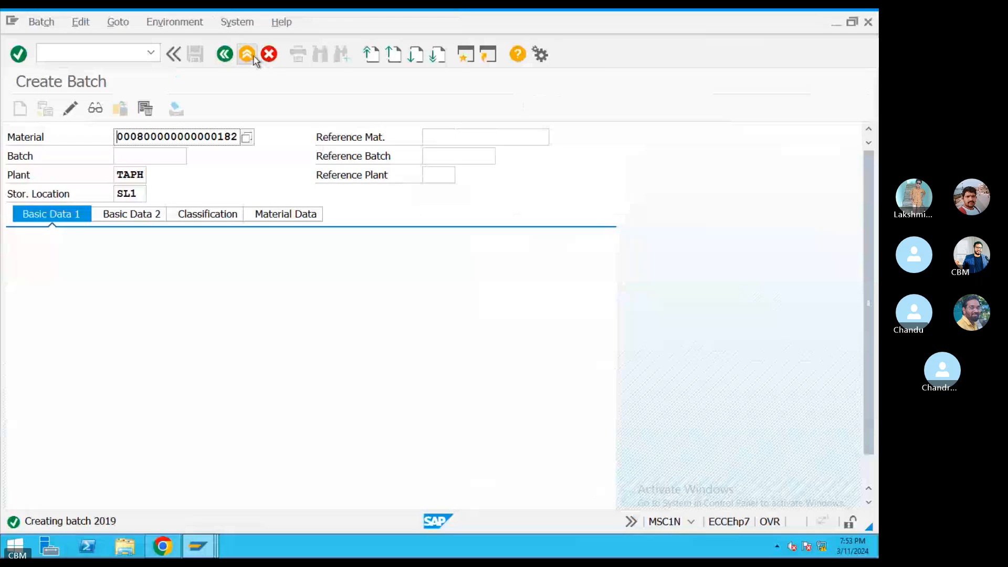
# Exit batch creation, start ME21N, and fill in the vendor from history
pyautogui.click(248, 56)
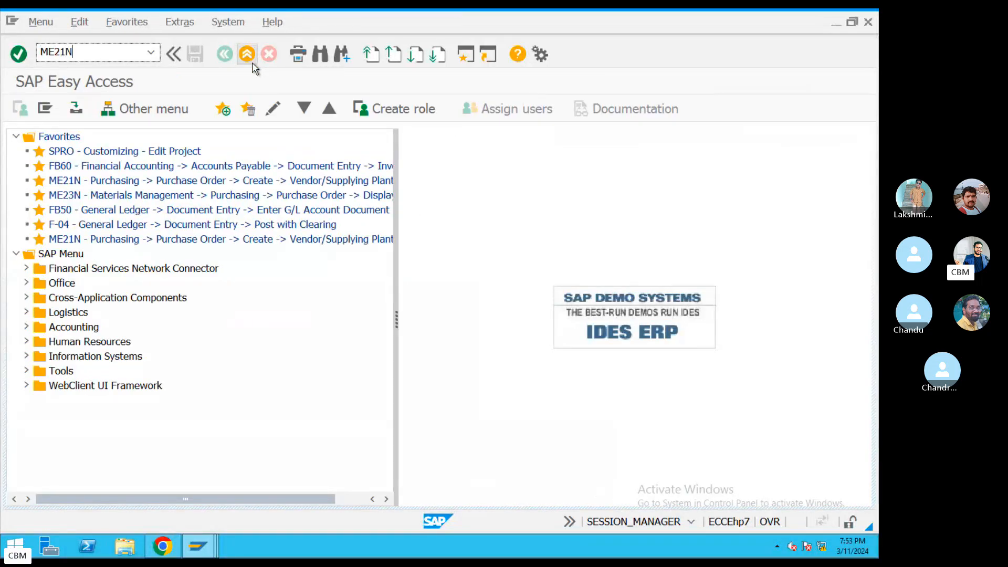
pyautogui.press('Return')
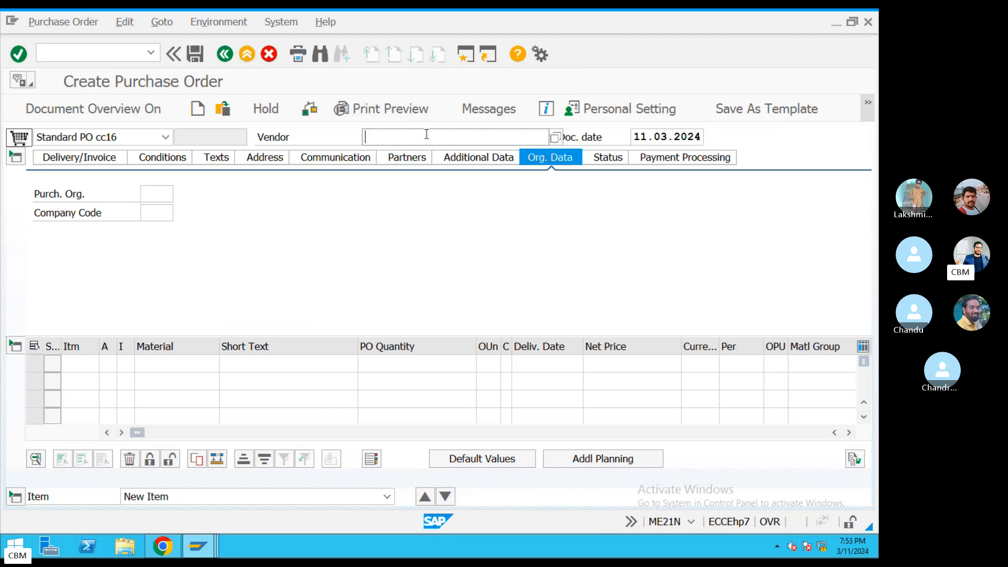
pyautogui.click(427, 135)
pyautogui.click(408, 149)
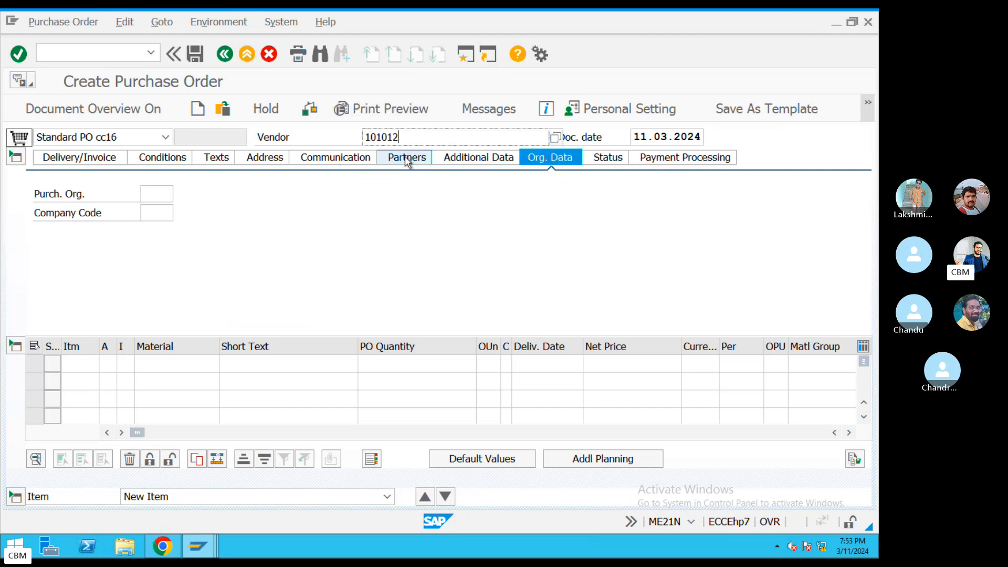
pyautogui.press('Return')
# Set purchasing org TA01, purchasing group 003 and company code TA05
pyautogui.click(145, 194)
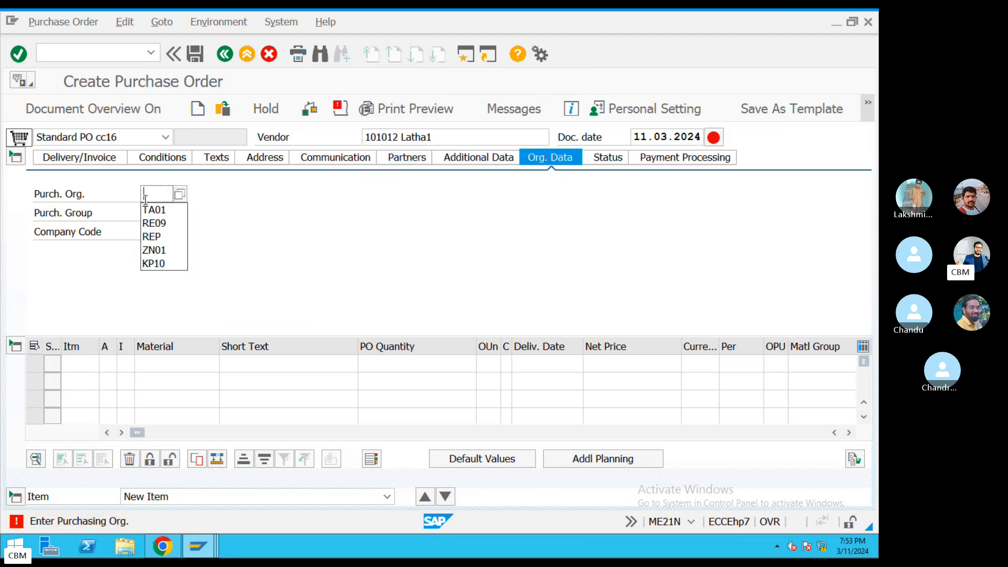
pyautogui.click(152, 209)
pyautogui.click(161, 213)
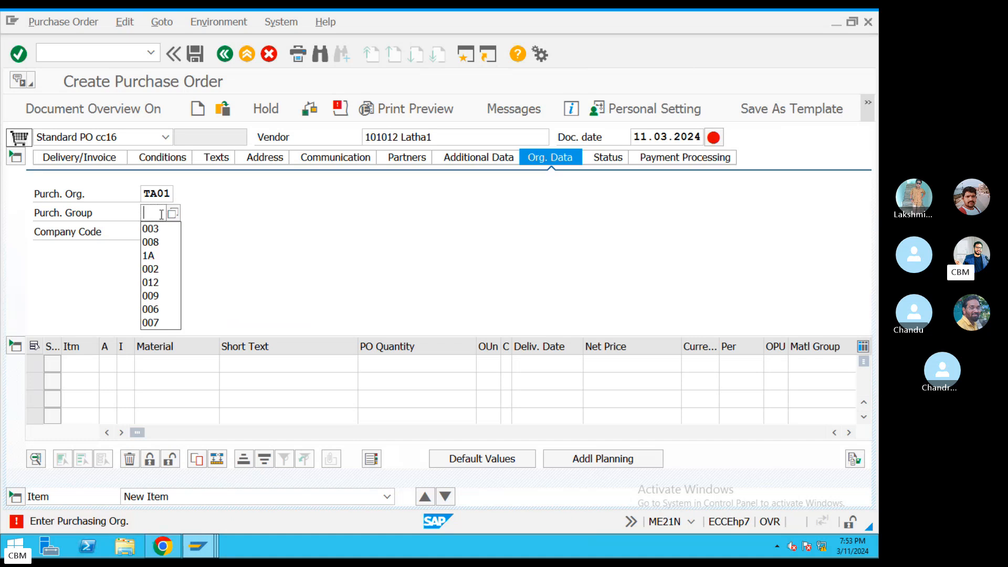
pyautogui.click(151, 228)
pyautogui.click(158, 232)
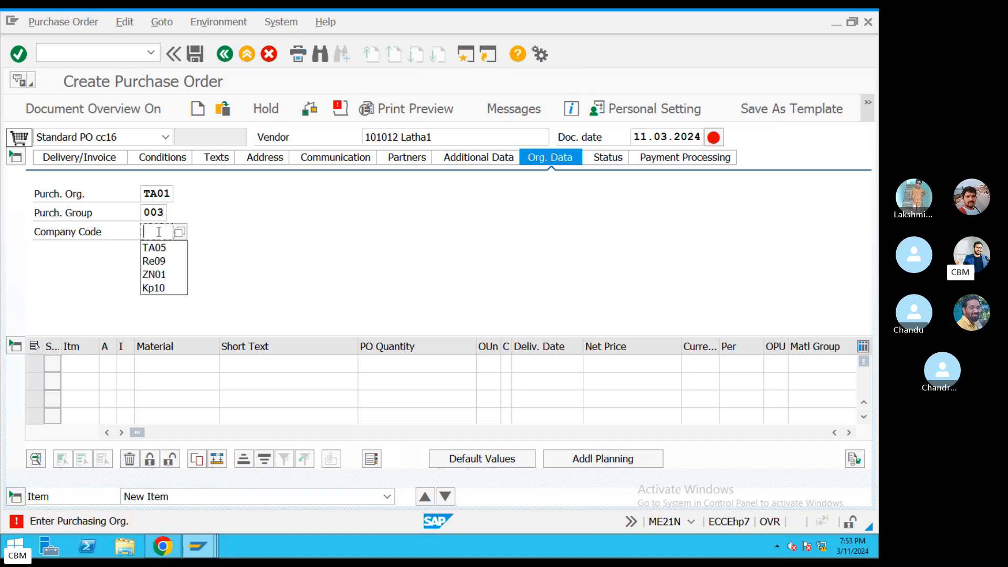
pyautogui.click(161, 247)
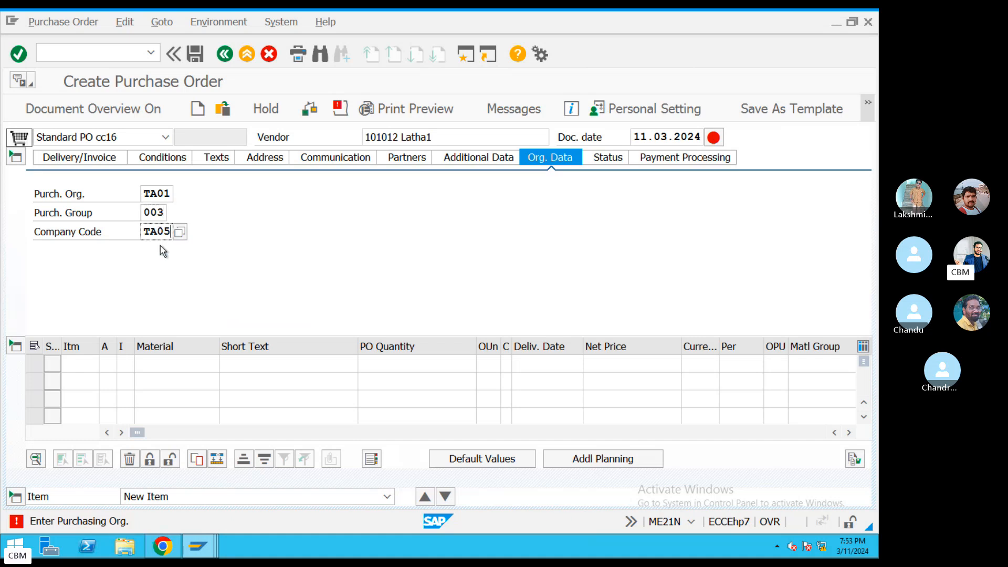
pyautogui.click(181, 365)
pyautogui.hotkey('ctrl', 'Left')
pyautogui.click(531, 536)
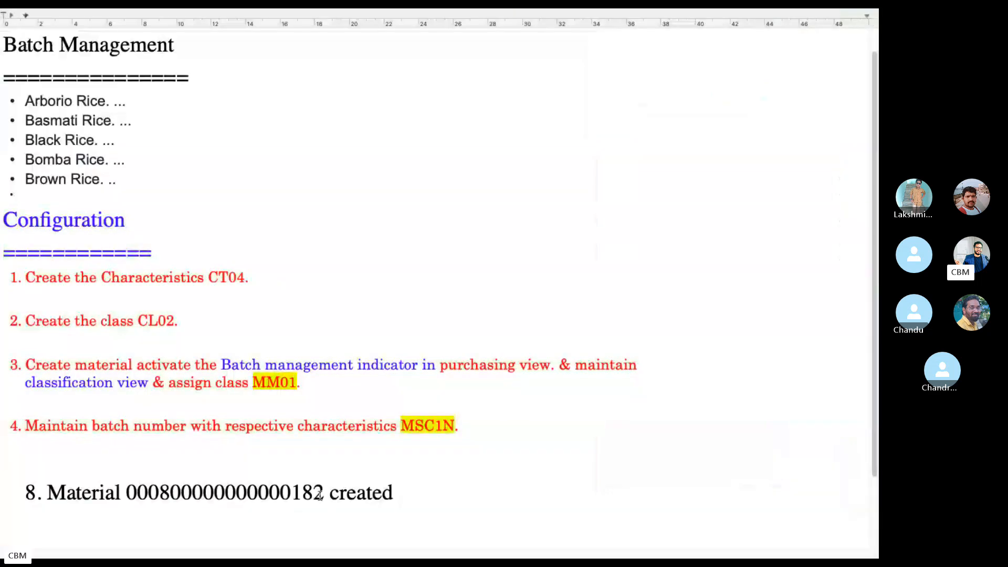
pyautogui.moveTo(325, 494); pyautogui.dragTo(131, 497)
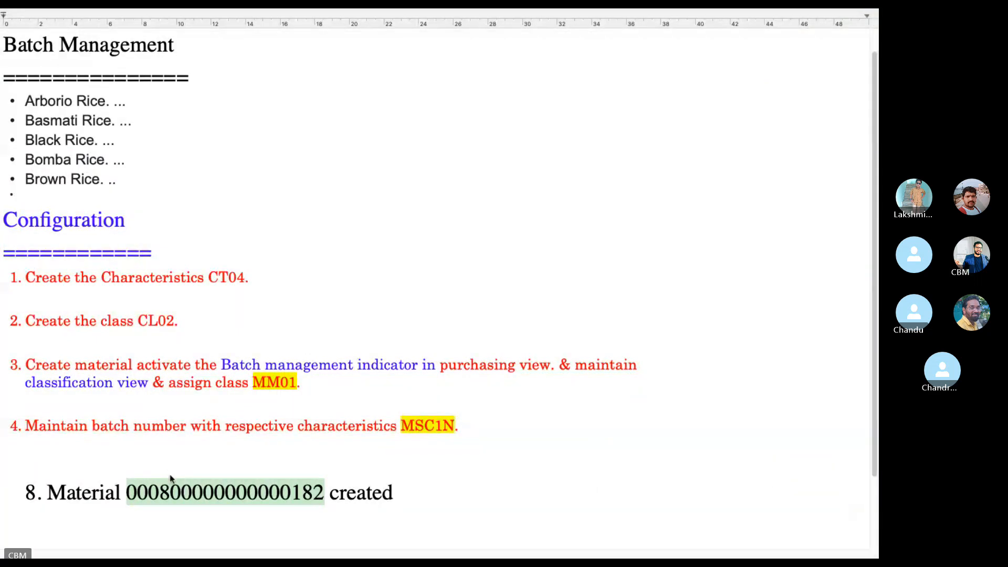
pyautogui.hotkey('ctrl', 'Left')
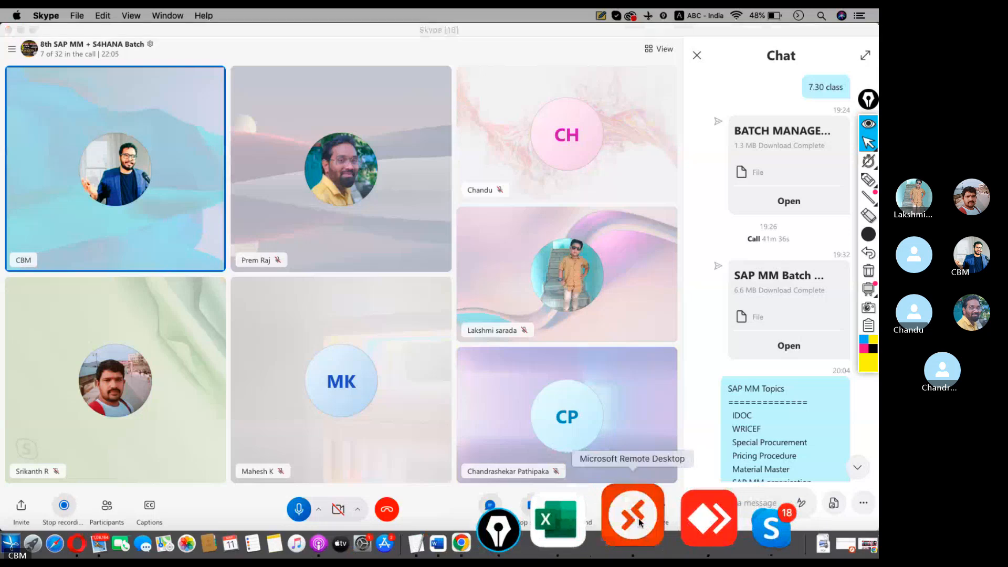
pyautogui.click(636, 525)
# Paste the material into item 1 with quantity 100 and delivery date 11.03.2024
pyautogui.hotkey('ctrl', 'v')
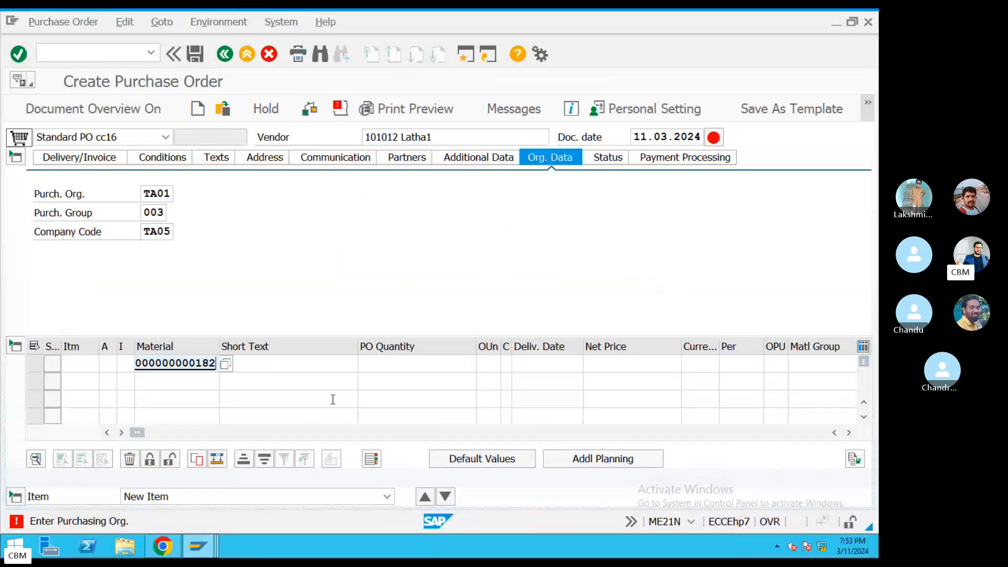
pyautogui.click(407, 366)
pyautogui.write('100')
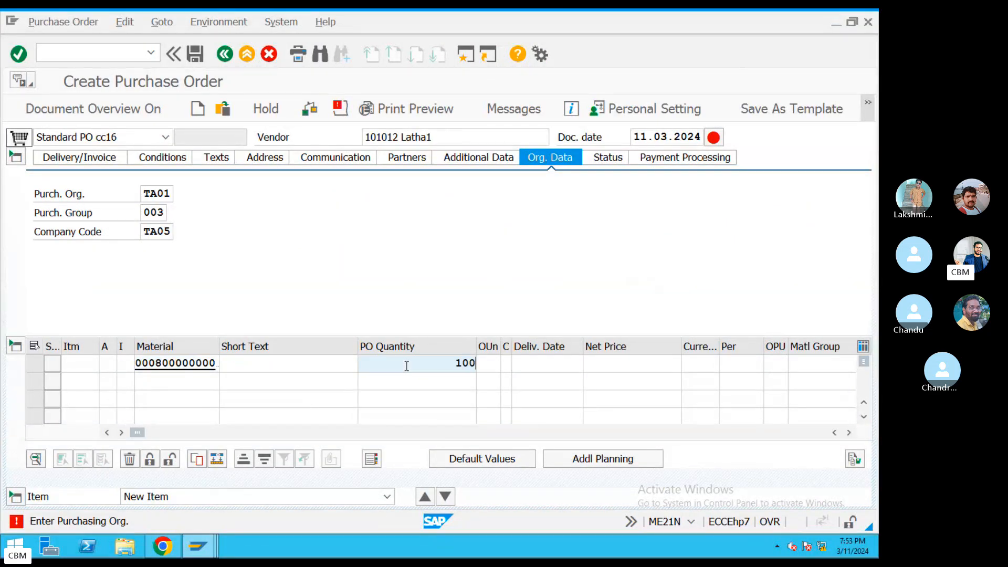
pyautogui.press('Tab')
pyautogui.click(552, 362)
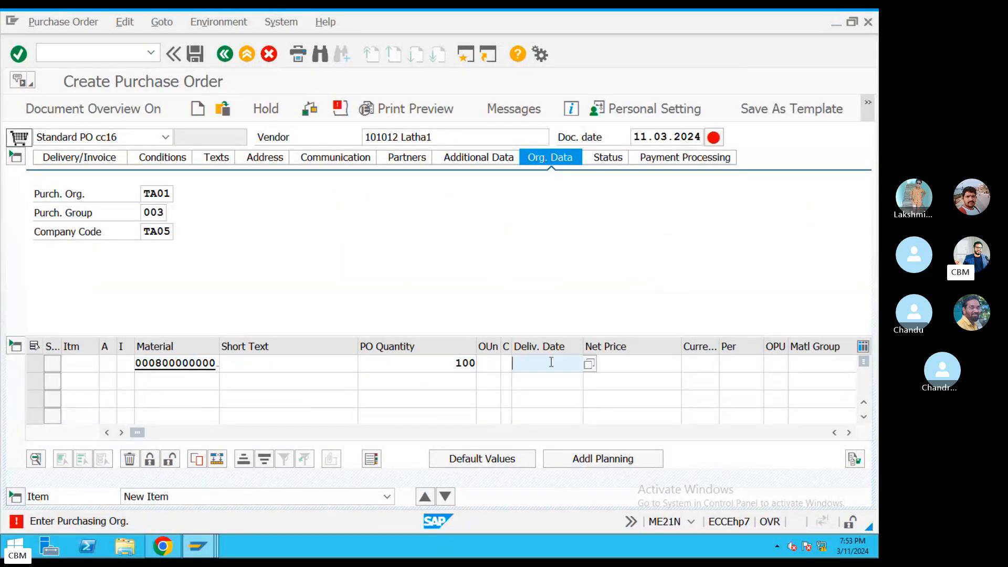
pyautogui.click(588, 363)
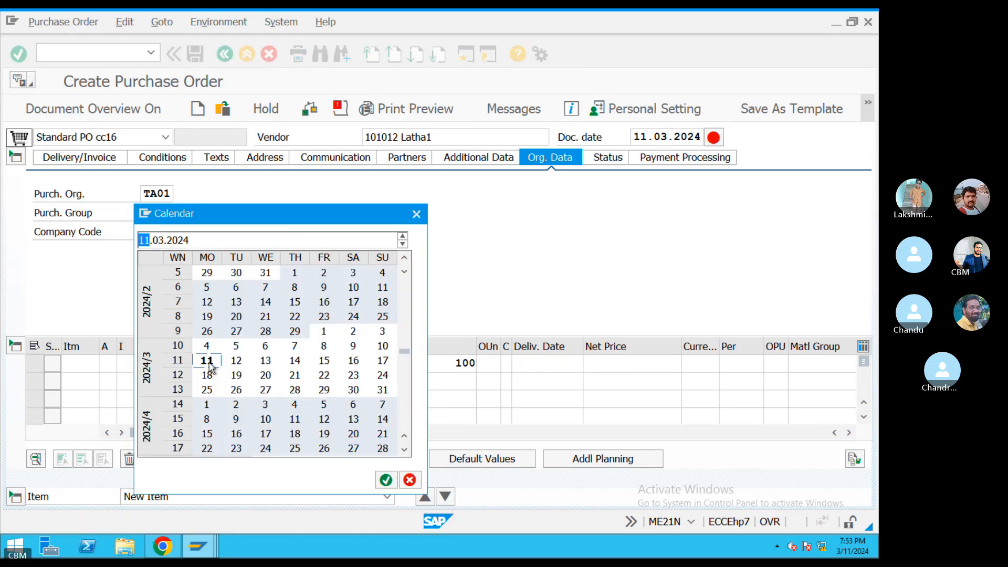
pyautogui.press('Return')
pyautogui.click(164, 387)
pyautogui.click(157, 416)
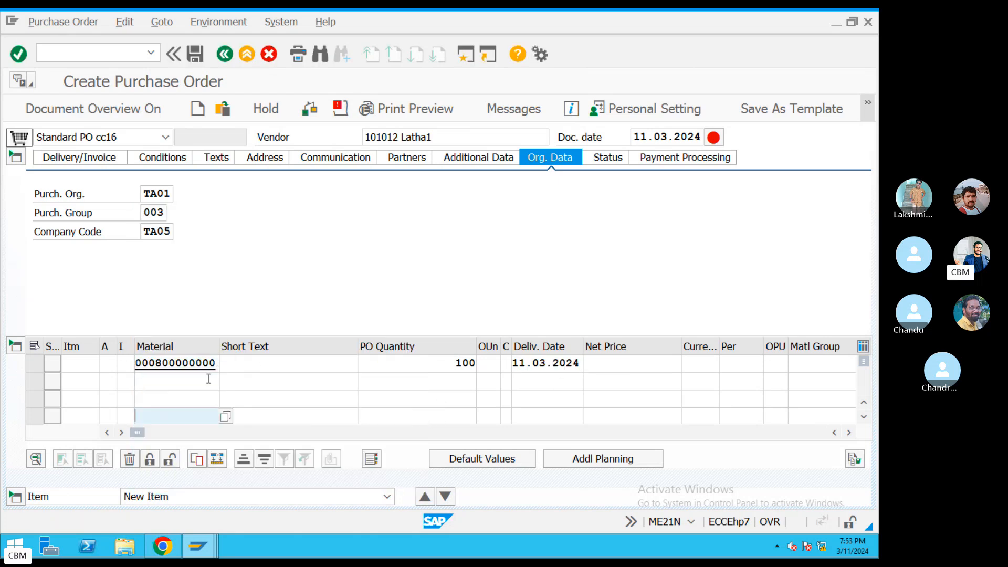
# Give item 1 net price 100 INR, plant TAPH, storage location SL1 and batch 2019
pyautogui.click(615, 362)
pyautogui.write('100')
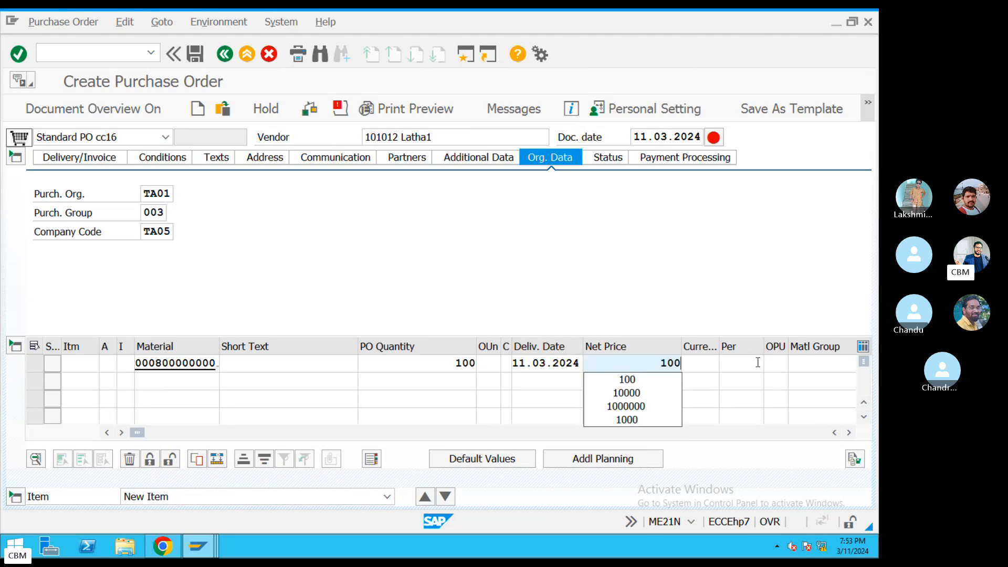
pyautogui.press('Tab')
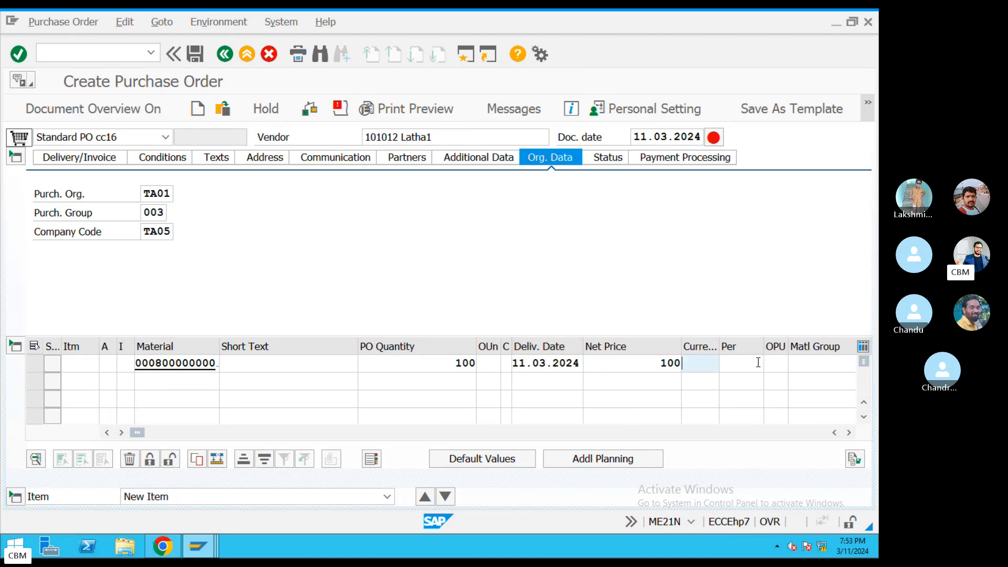
pyautogui.write('INR')
pyautogui.press('Tab')
pyautogui.press('Tab')
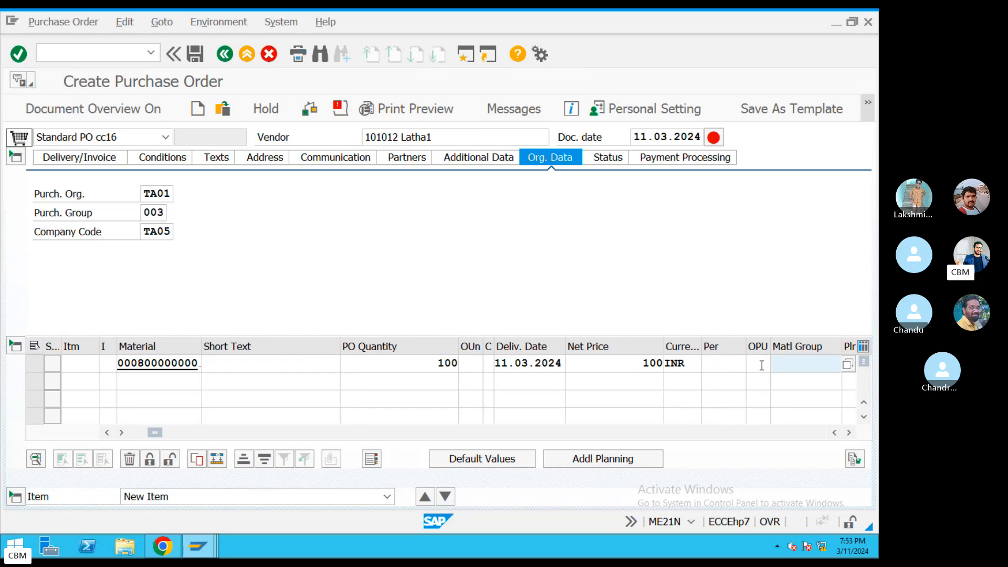
pyautogui.press('Tab')
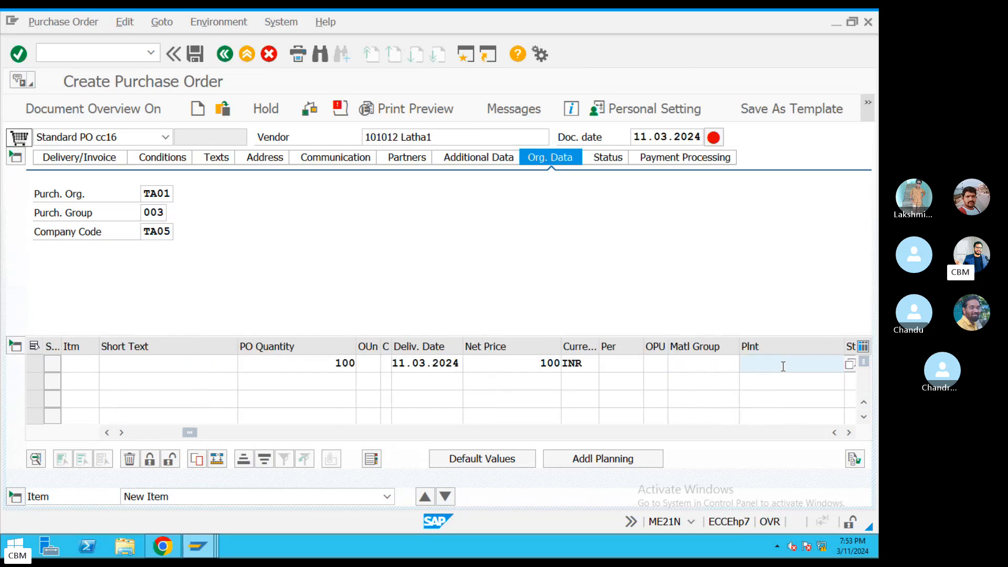
pyautogui.write('TAPH')
pyautogui.press('Tab')
pyautogui.write('SL1')
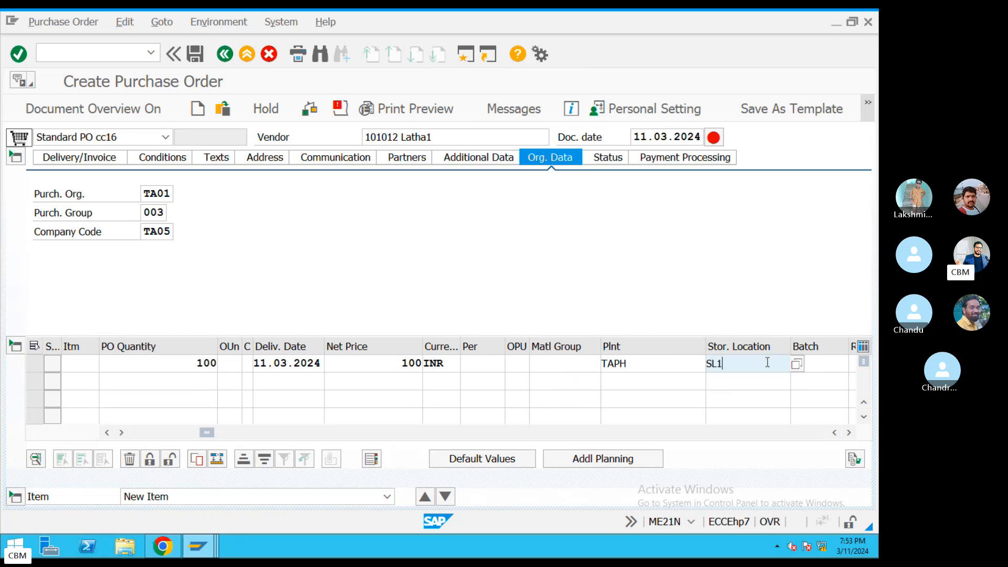
pyautogui.press('Tab')
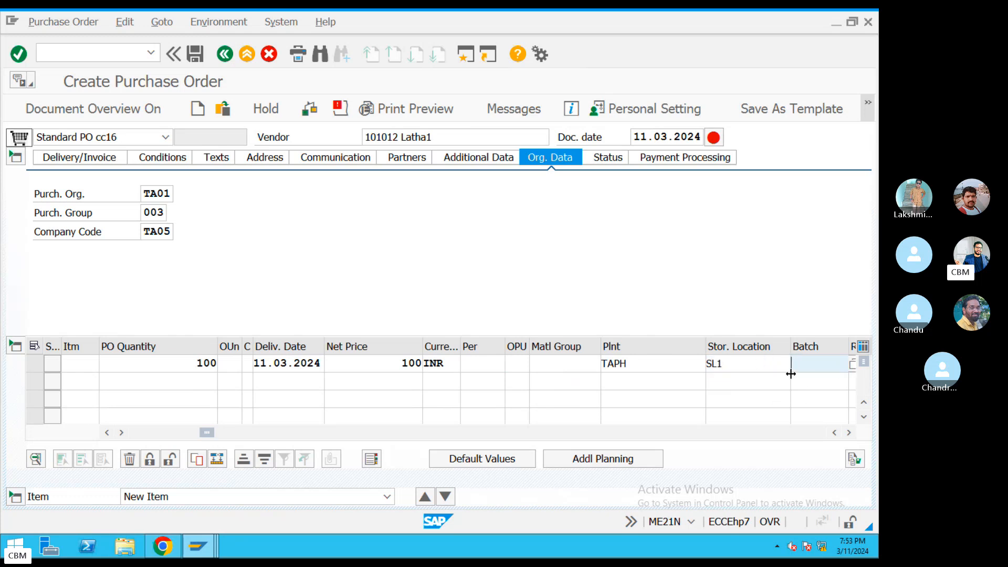
pyautogui.write('2')
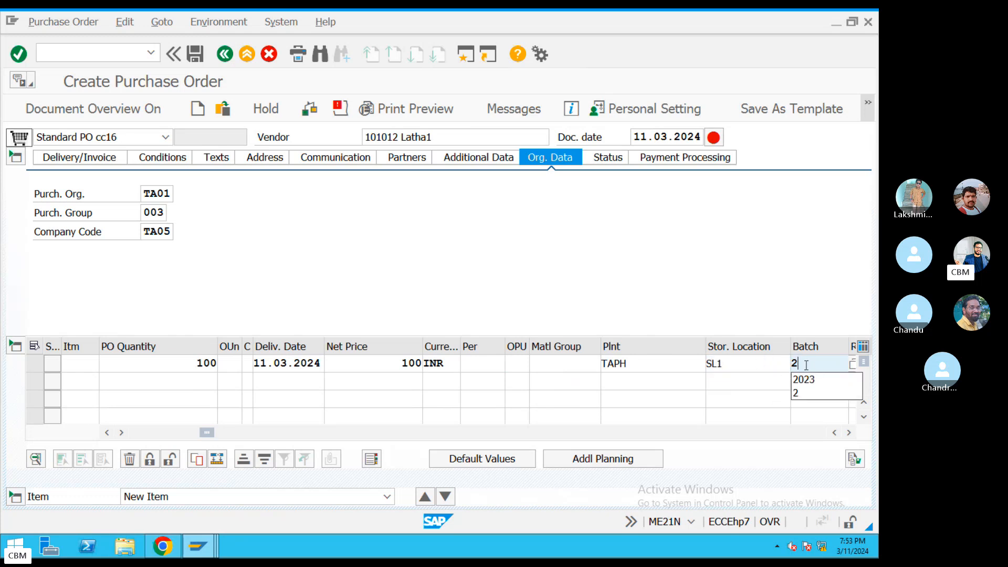
pyautogui.write('019')
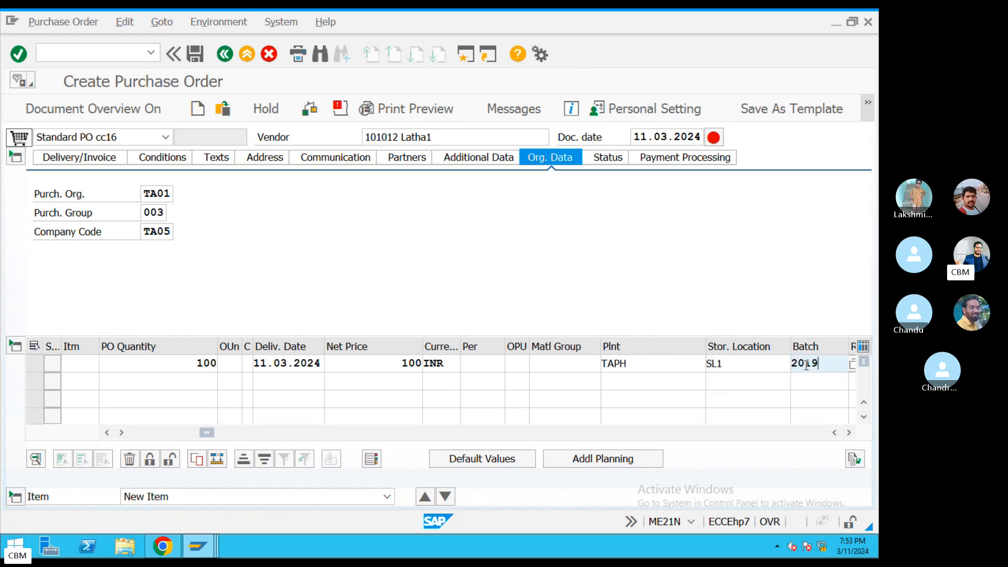
pyautogui.click(852, 364)
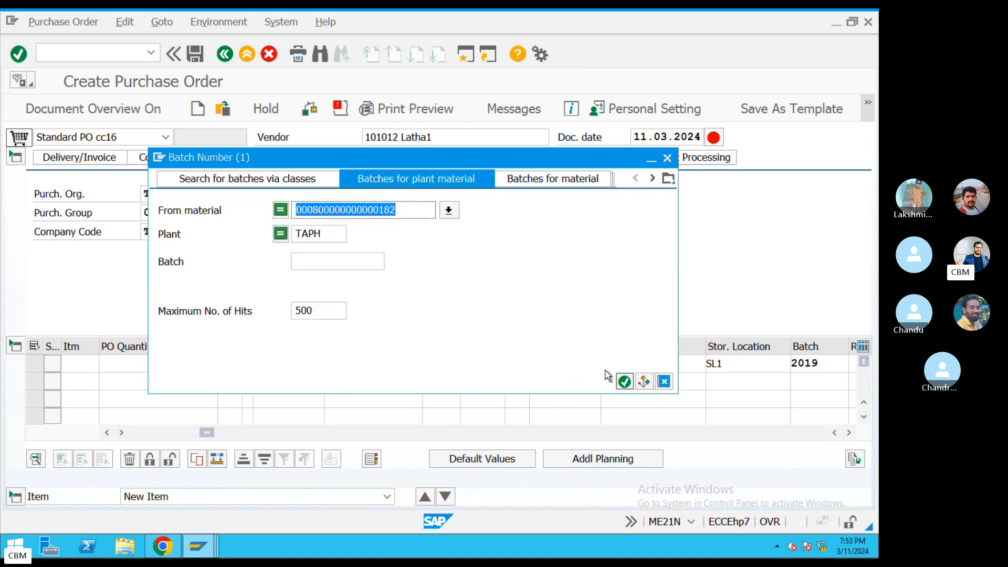
pyautogui.click(624, 381)
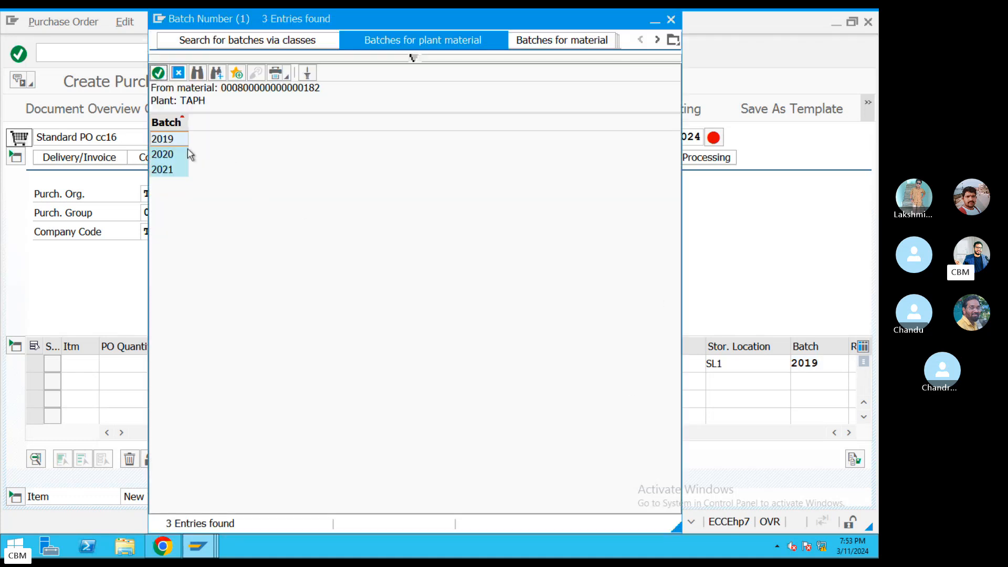
pyautogui.click(164, 169)
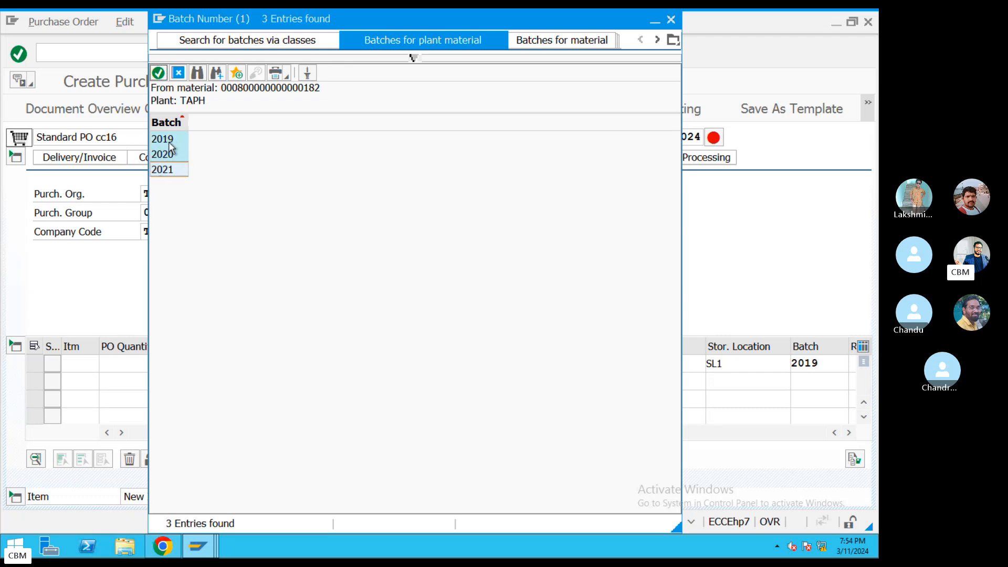
pyautogui.click(169, 144)
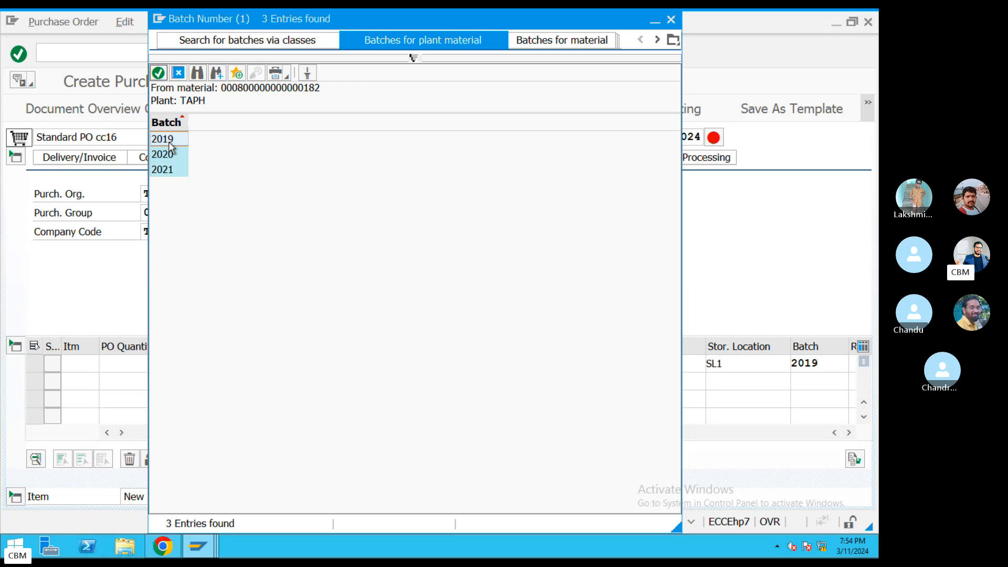
pyautogui.click(178, 156)
pyautogui.doubleClick(168, 139)
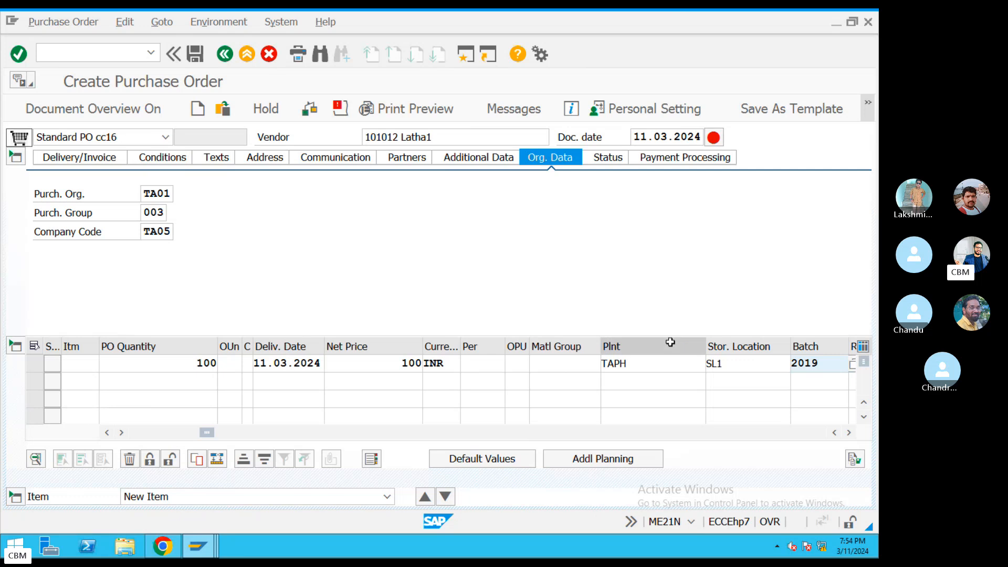
# Check item 10, then add condition PB00 with amount 100 to its pricing conditions
pyautogui.press('Return')
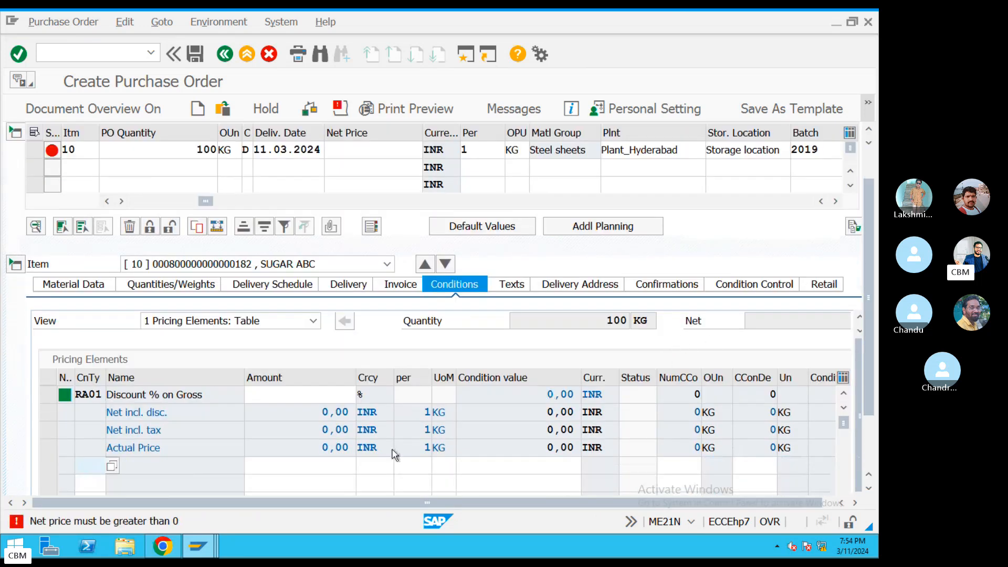
pyautogui.scroll(1, 503, 347)
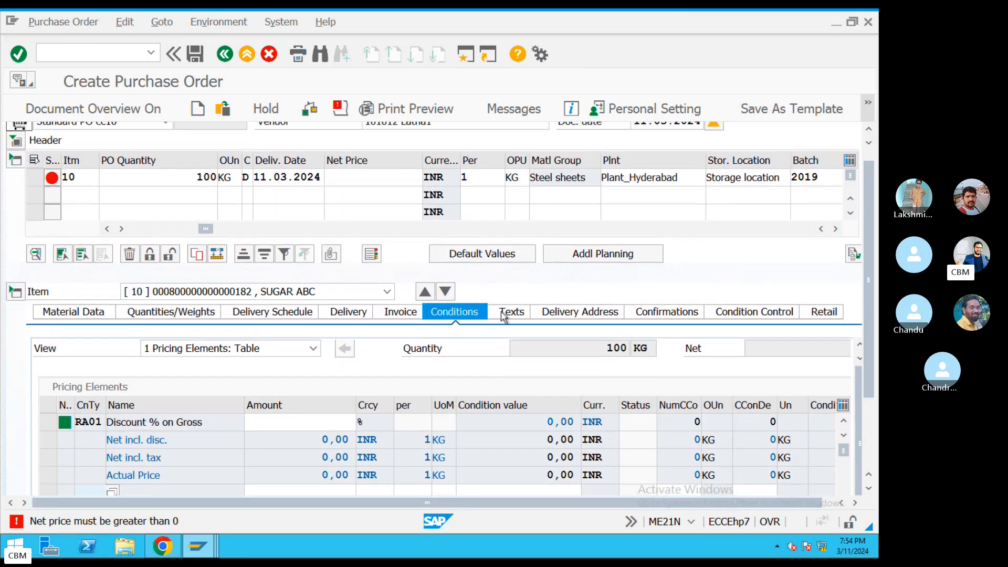
pyautogui.click(372, 183)
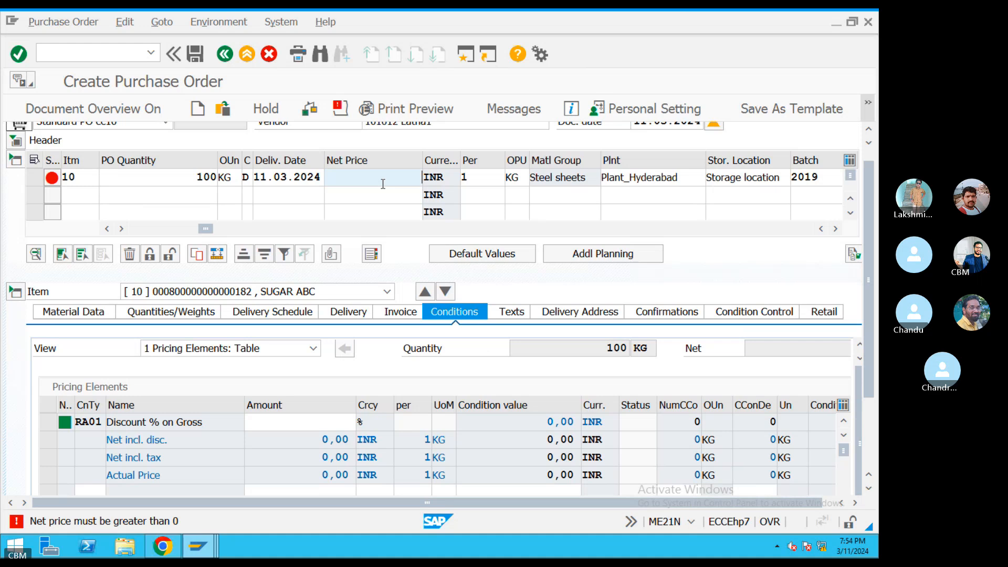
pyautogui.click(90, 490)
pyautogui.write('PB00')
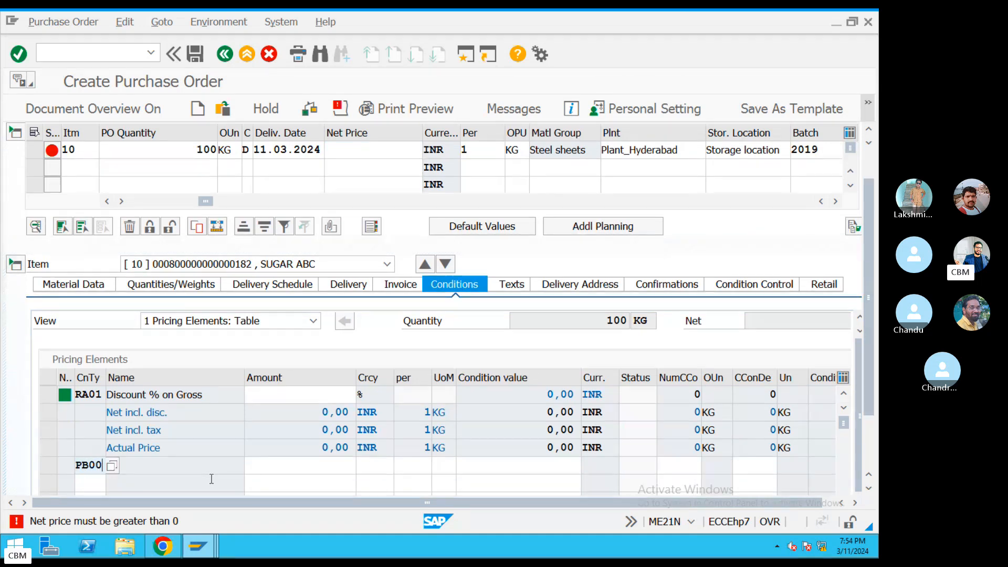
pyautogui.press('Return')
pyautogui.click(323, 377)
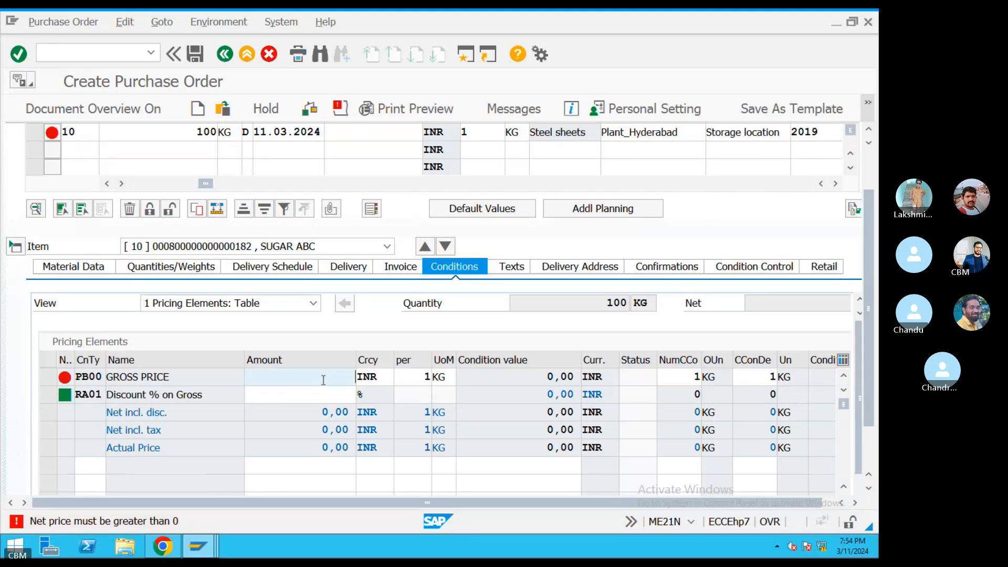
pyautogui.write('100')
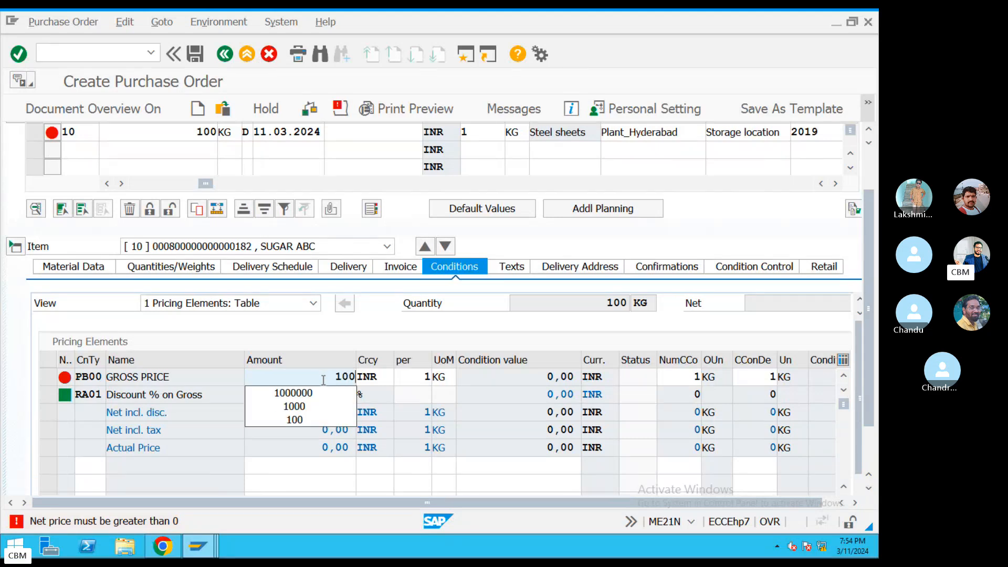
pyautogui.press('Return')
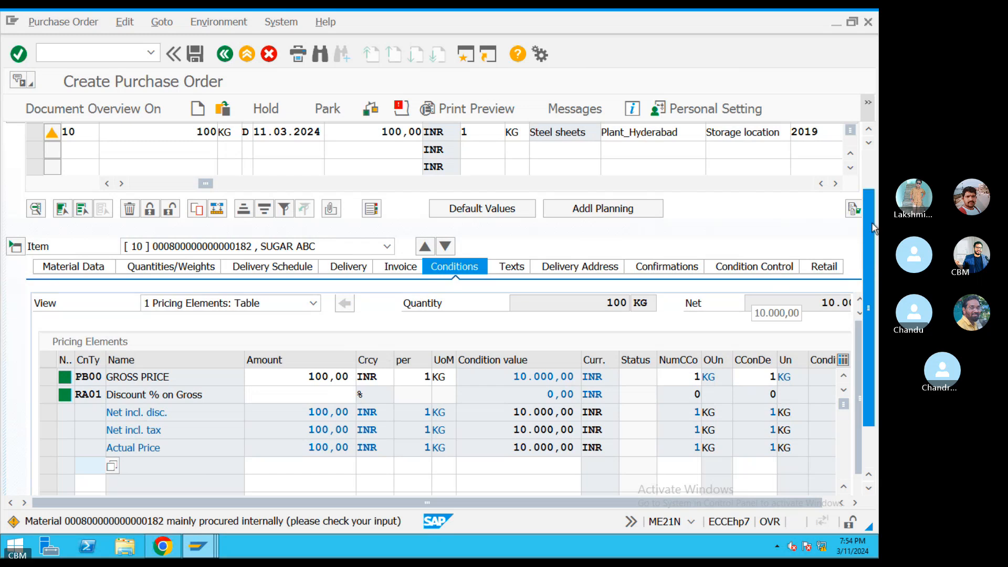
pyautogui.scroll(2, 875, 187)
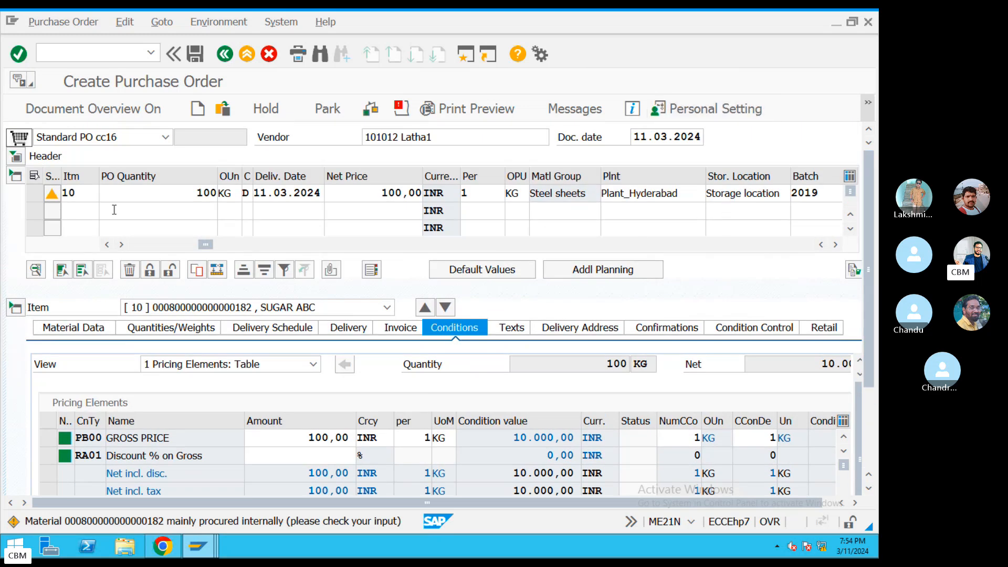
# Copy the SUGAR ABC material into item rows 2 and 3, each with quantity 50
pyautogui.click(142, 210)
pyautogui.moveTo(205, 245); pyautogui.dragTo(132, 252)
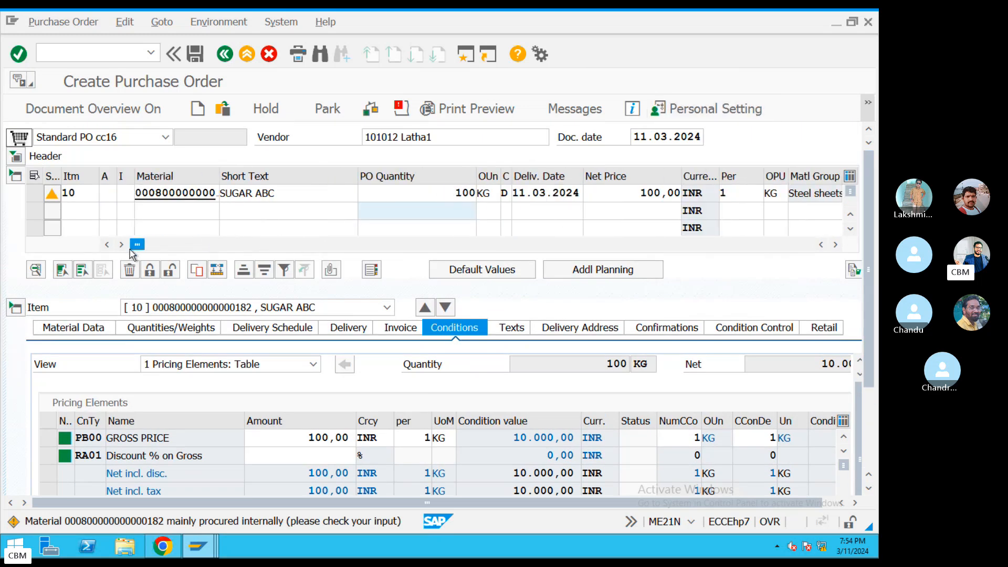
pyautogui.doubleClick(138, 194)
pyautogui.hotkey('ctrl', 'c')
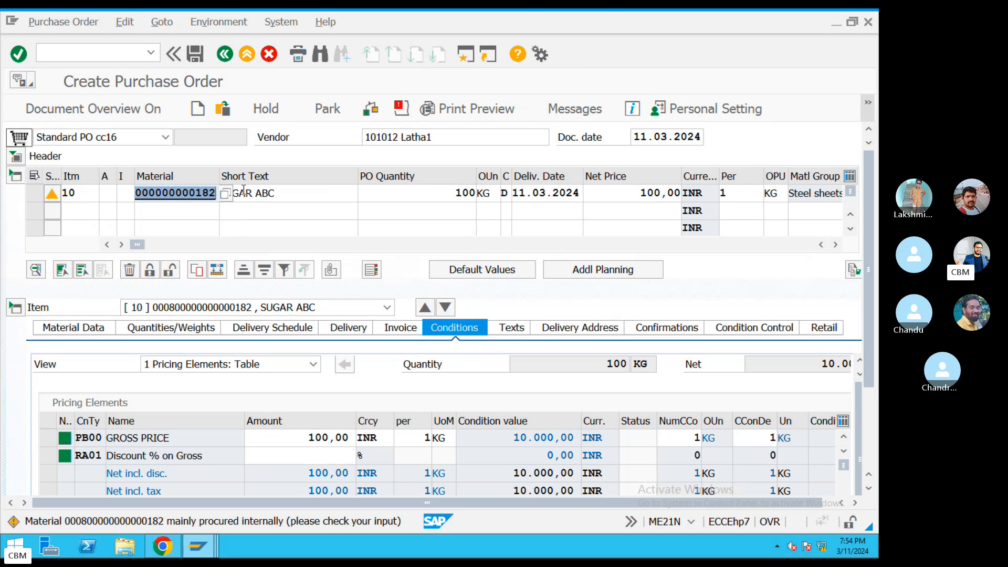
pyautogui.click(192, 216)
pyautogui.hotkey('ctrl', 'v')
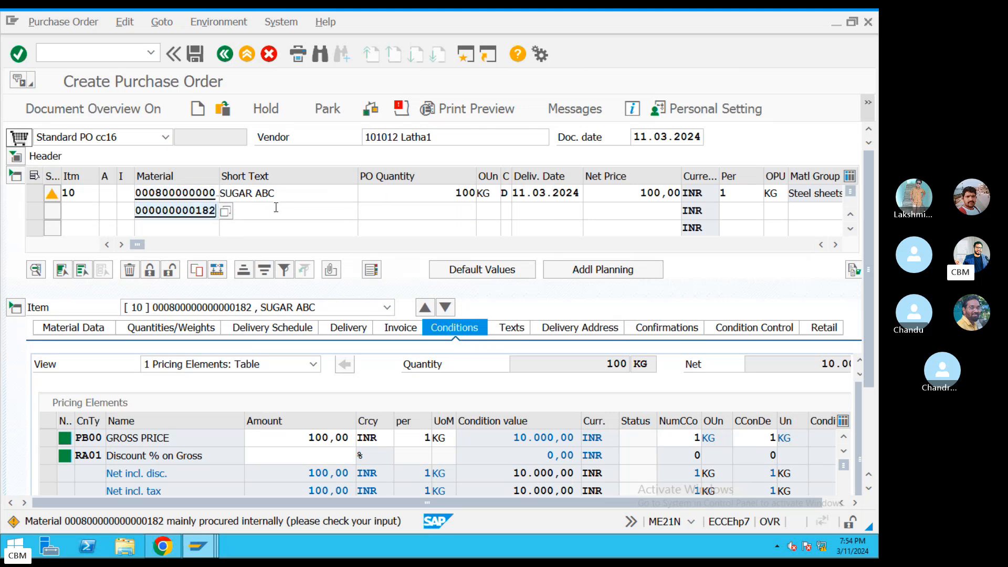
pyautogui.click(460, 210)
pyautogui.write('5')
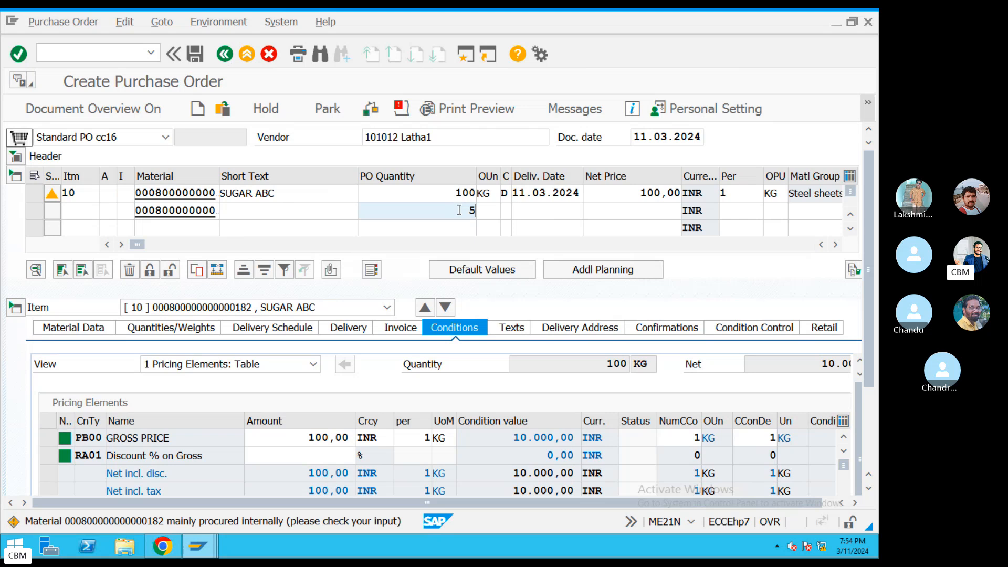
pyautogui.write('0')
pyautogui.click(173, 229)
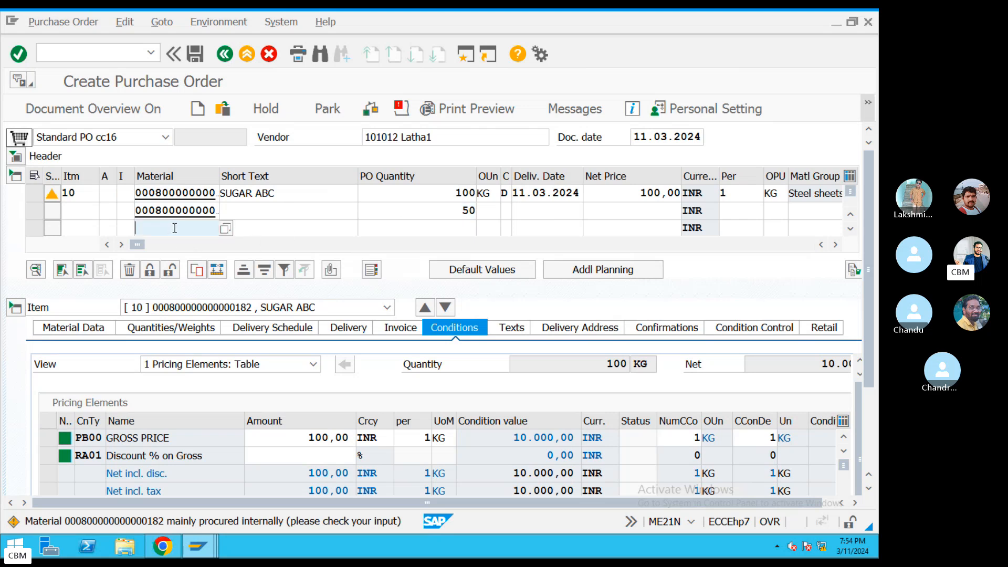
pyautogui.hotkey('ctrl', 'v')
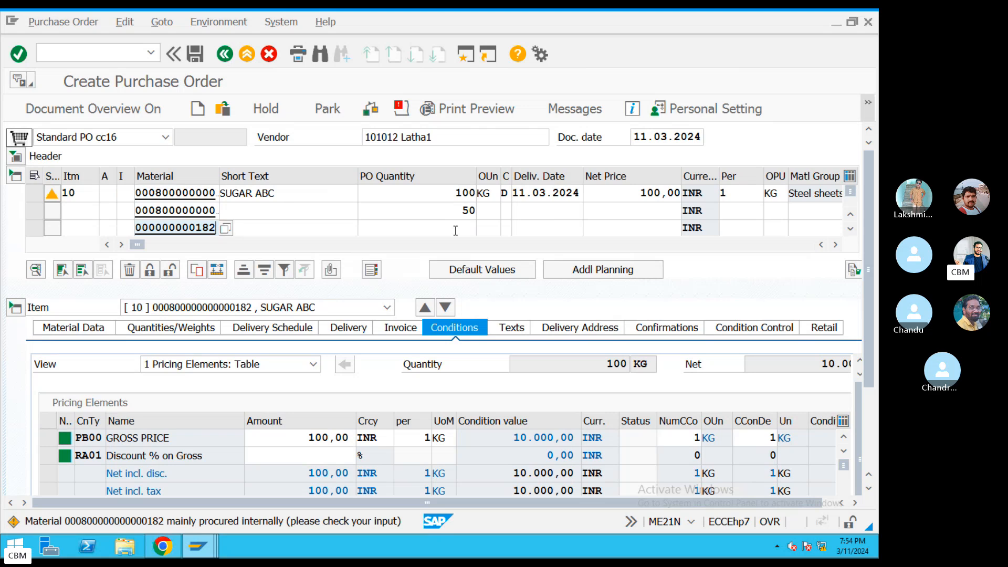
pyautogui.click(456, 230)
pyautogui.write('50')
# Give rows 2 and 3 delivery dates 12.03.2024 and 13.03.2024 and net prices 50 and 250
pyautogui.click(526, 210)
pyautogui.write('12.0')
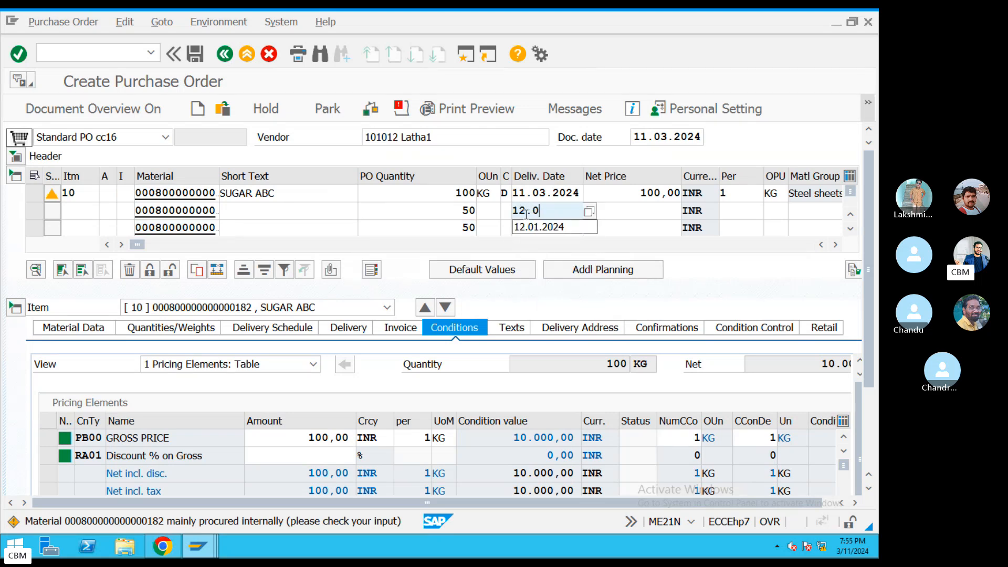
pyautogui.write('3.2024')
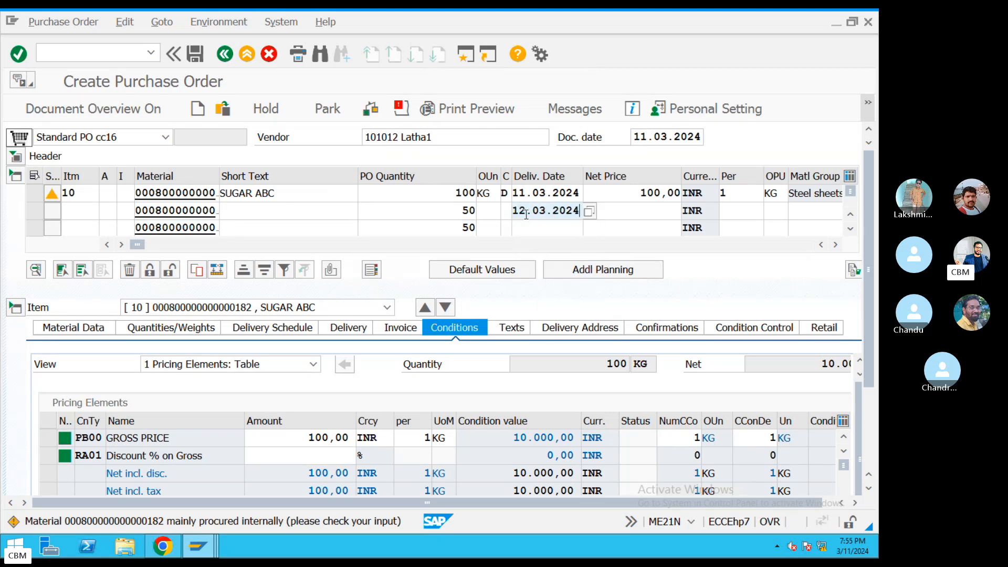
pyautogui.click(526, 227)
pyautogui.write('14')
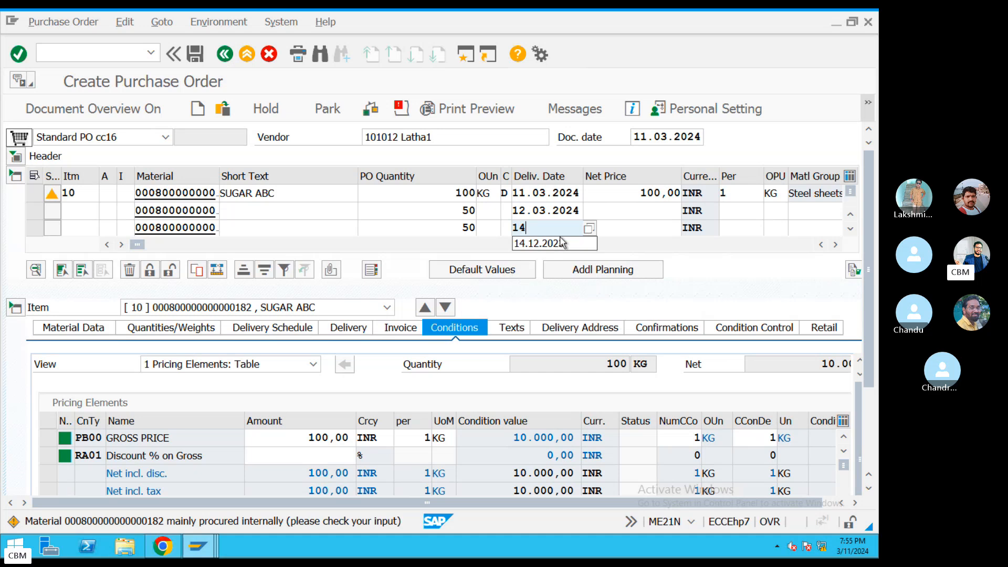
pyautogui.press('BackSpace')
pyautogui.write('3.03.2')
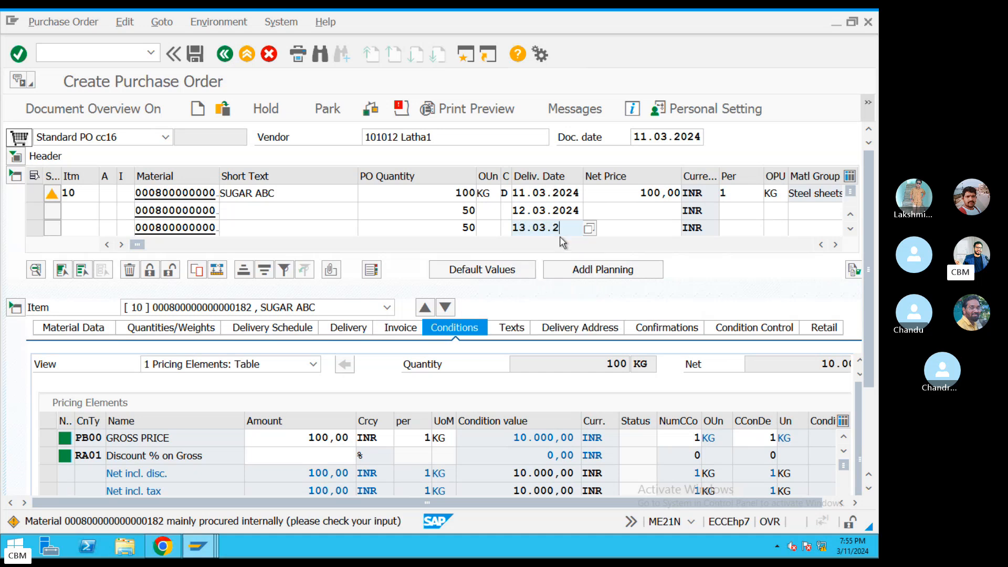
pyautogui.write('024')
pyautogui.click(645, 212)
pyautogui.write('50')
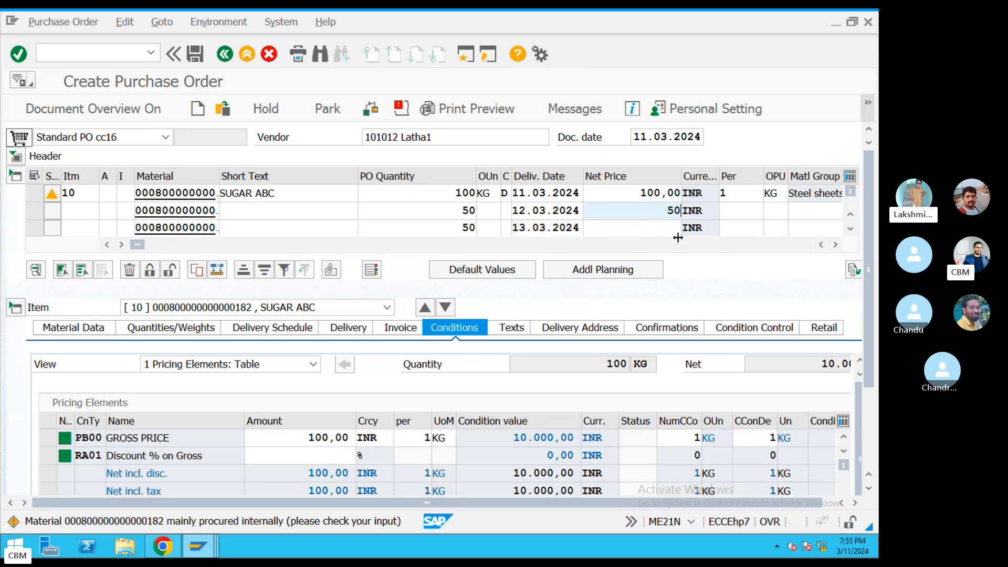
pyautogui.click(642, 225)
pyautogui.write('25')
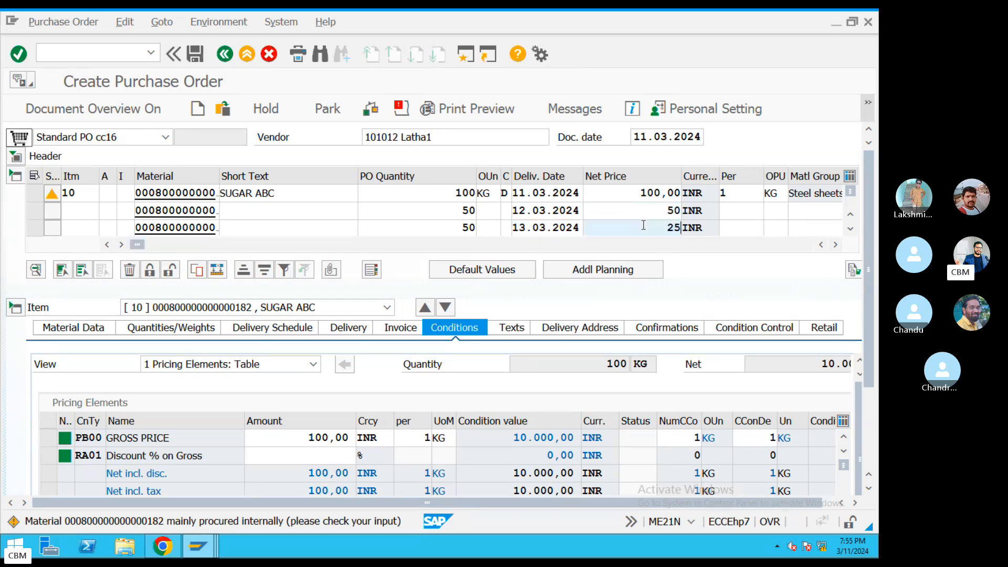
pyautogui.write('0')
# Set storage location SL1 on both new rows, with batches 2020 and 2021
pyautogui.click(737, 210)
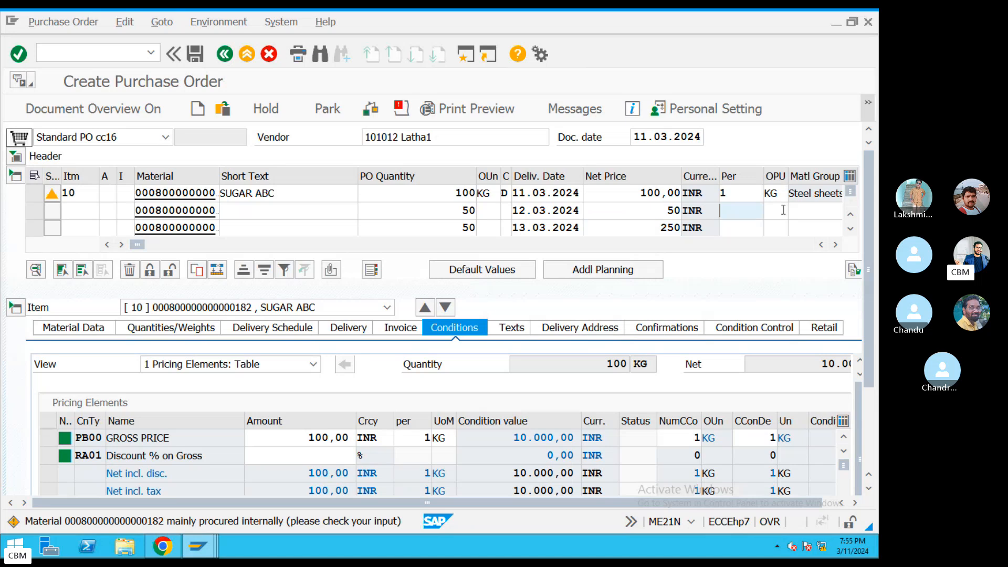
pyautogui.press('Tab')
pyautogui.press('Tab')
pyautogui.press('Tab')
pyautogui.press('Tab')
pyautogui.click(812, 209)
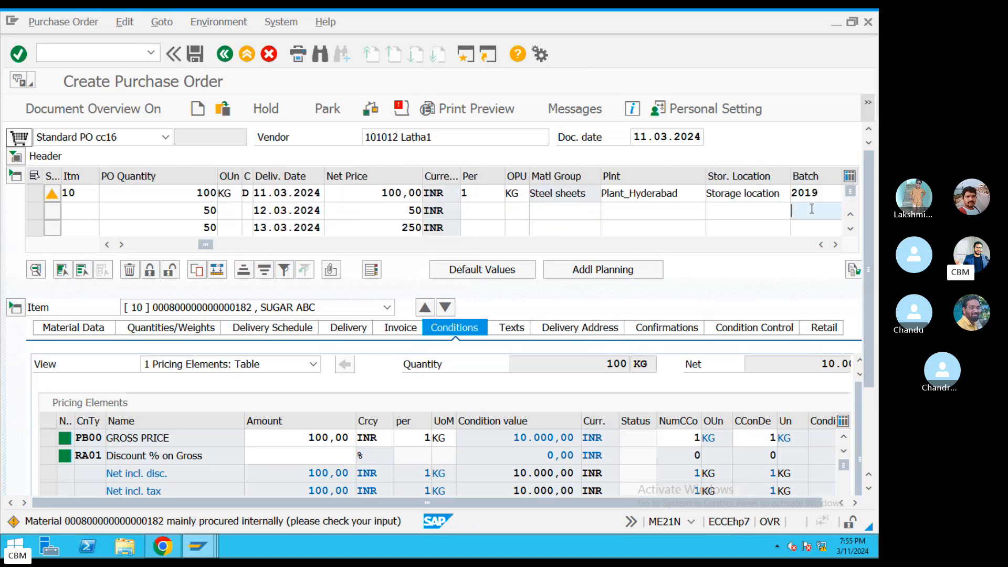
pyautogui.click(785, 213)
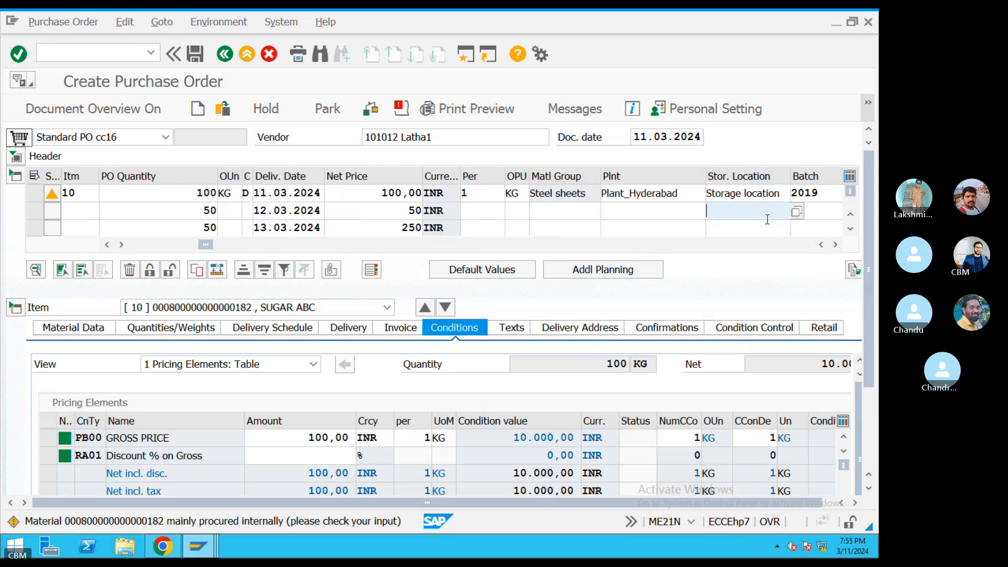
pyautogui.write('SL1')
pyautogui.click(728, 230)
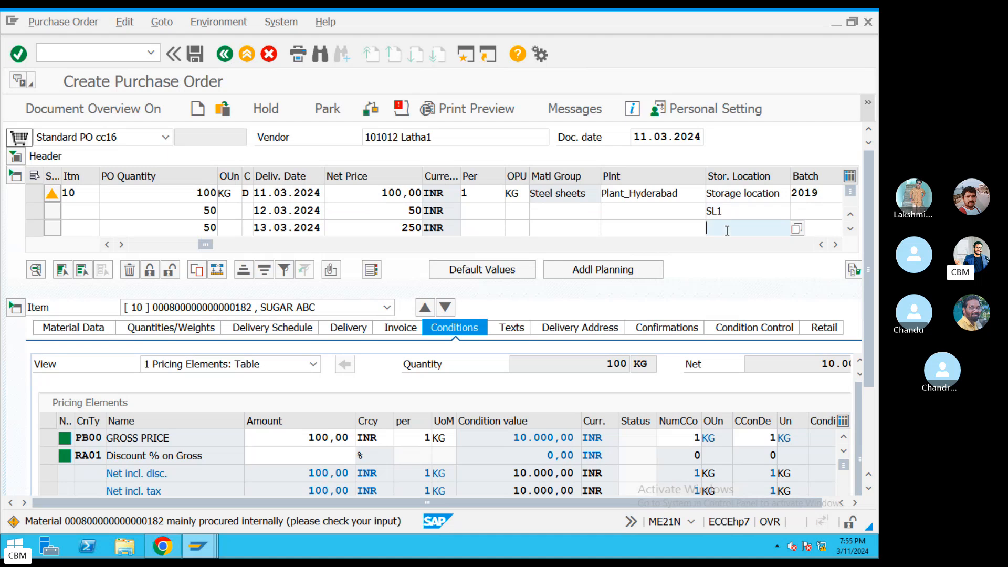
pyautogui.write('Sl1')
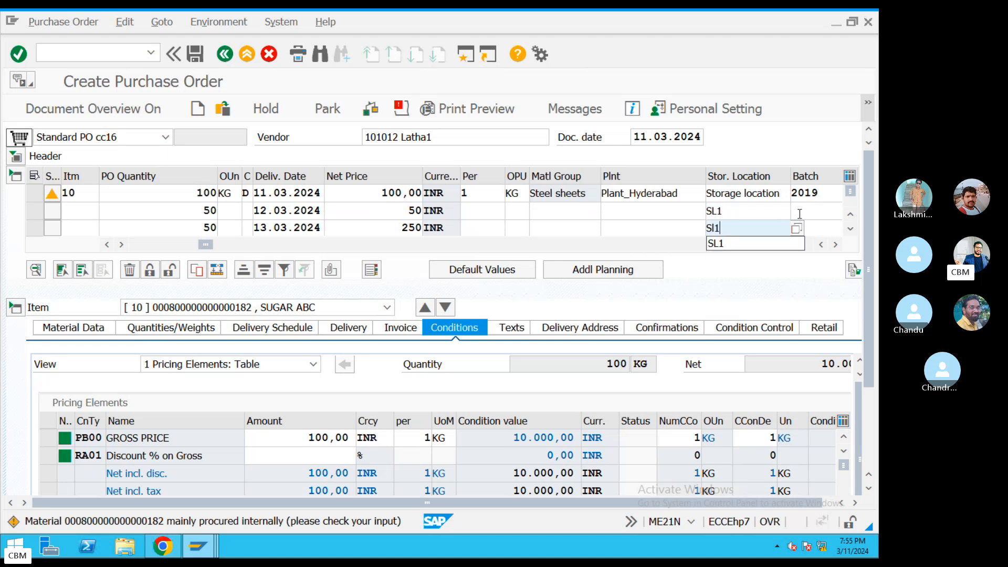
pyautogui.click(818, 215)
pyautogui.write('202')
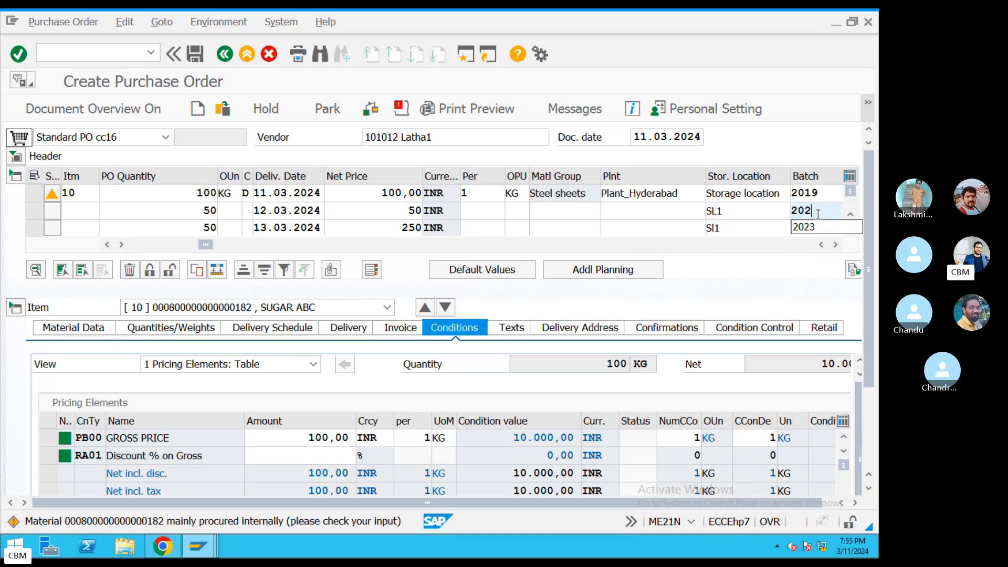
pyautogui.write('0')
pyautogui.click(805, 232)
pyautogui.write('2')
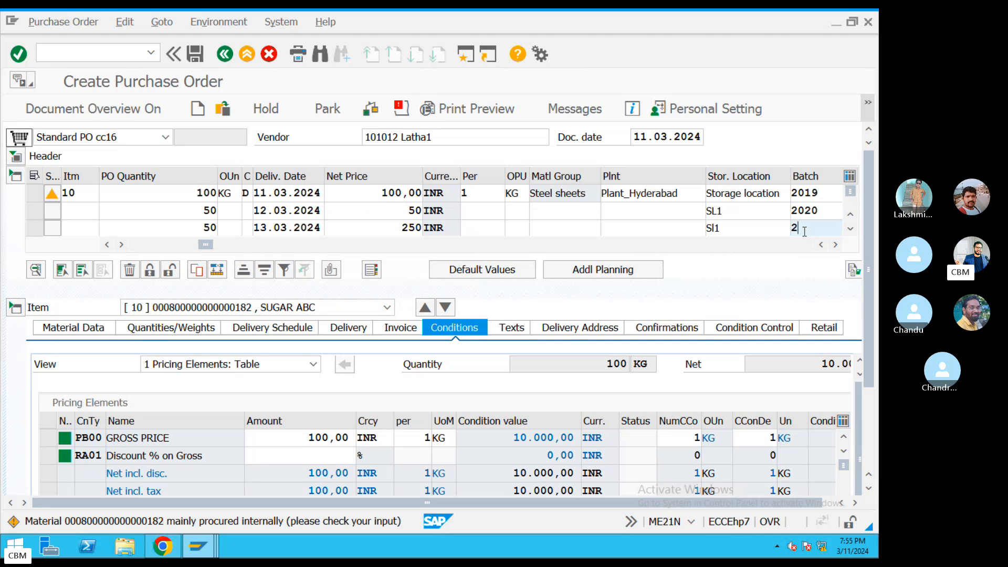
pyautogui.write('021')
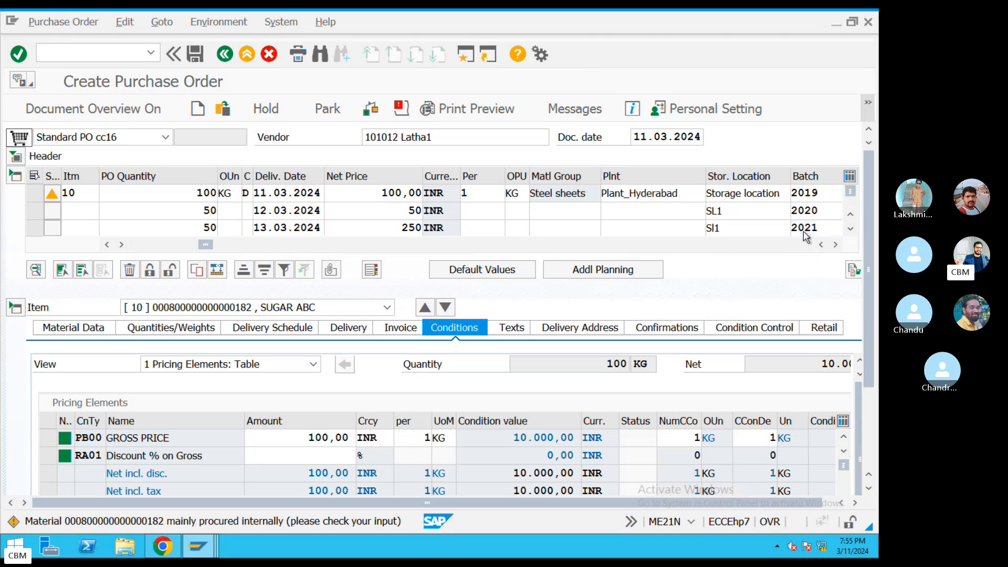
# Accept the SL1 storage location and enter plant TAPH for items 20 and 30
pyautogui.press('Return')
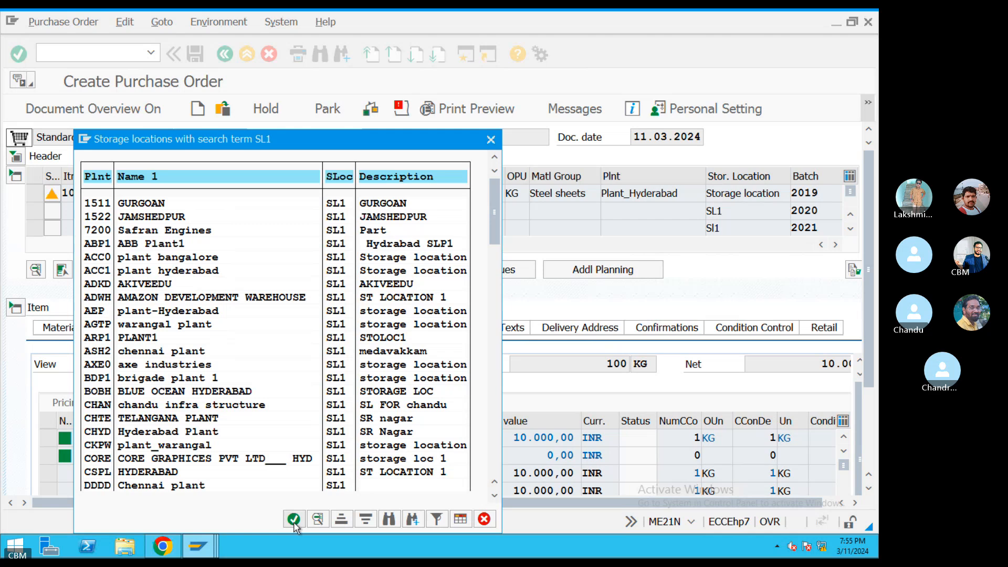
pyautogui.click(294, 519)
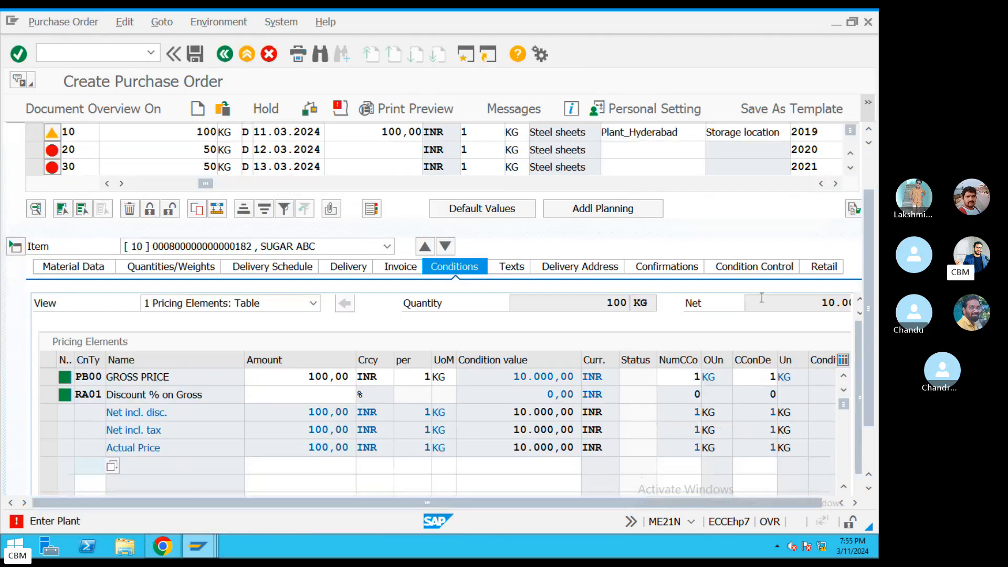
pyautogui.click(629, 152)
pyautogui.write('TAPH')
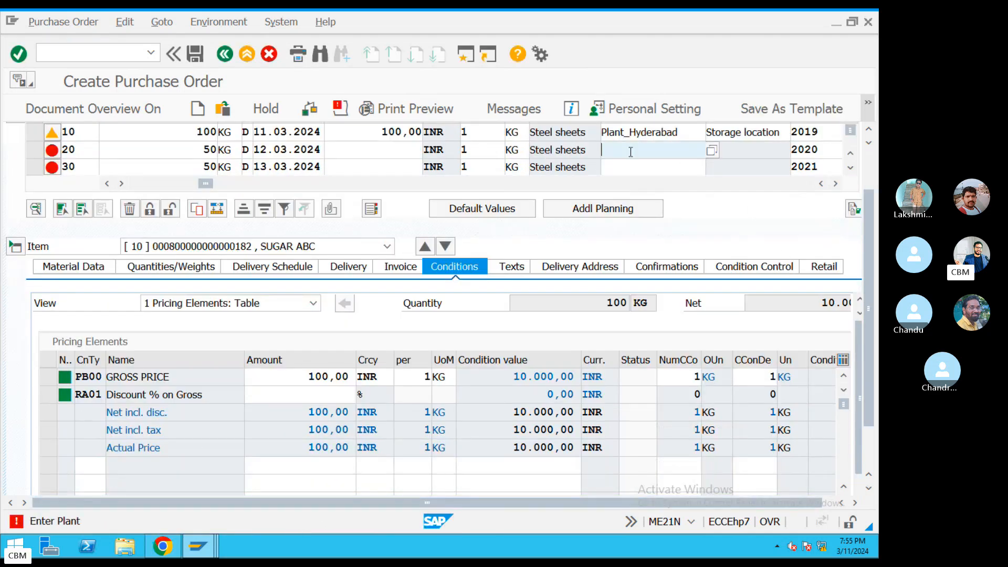
pyautogui.click(632, 167)
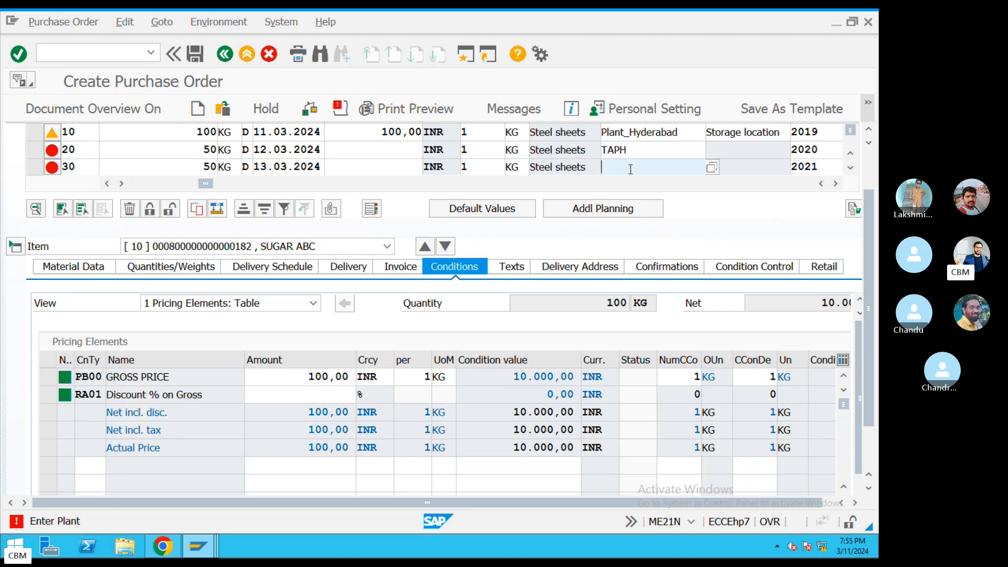
pyautogui.write('TAPJH')
pyautogui.press('Return')
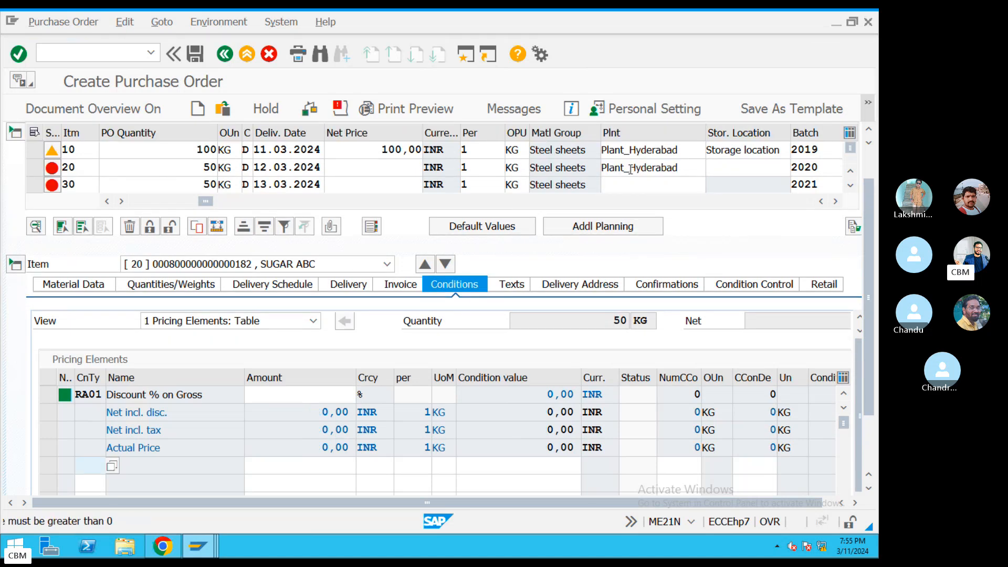
# Correct item 30's plant to TAPH and add a PB00 gross price condition to item 20
pyautogui.press('Return')
pyautogui.write('A')
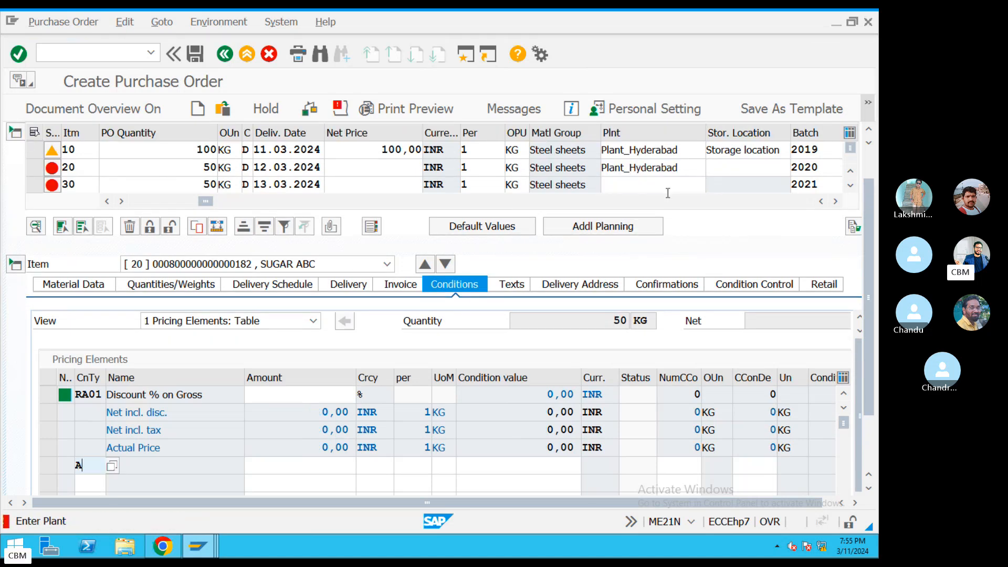
pyautogui.click(660, 187)
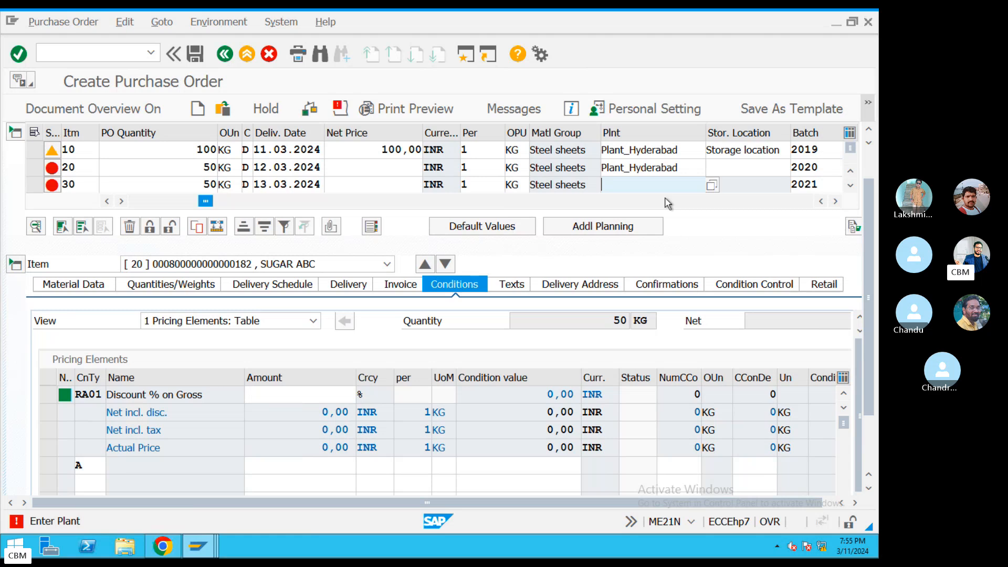
pyautogui.write('TAPH')
pyautogui.press('Return')
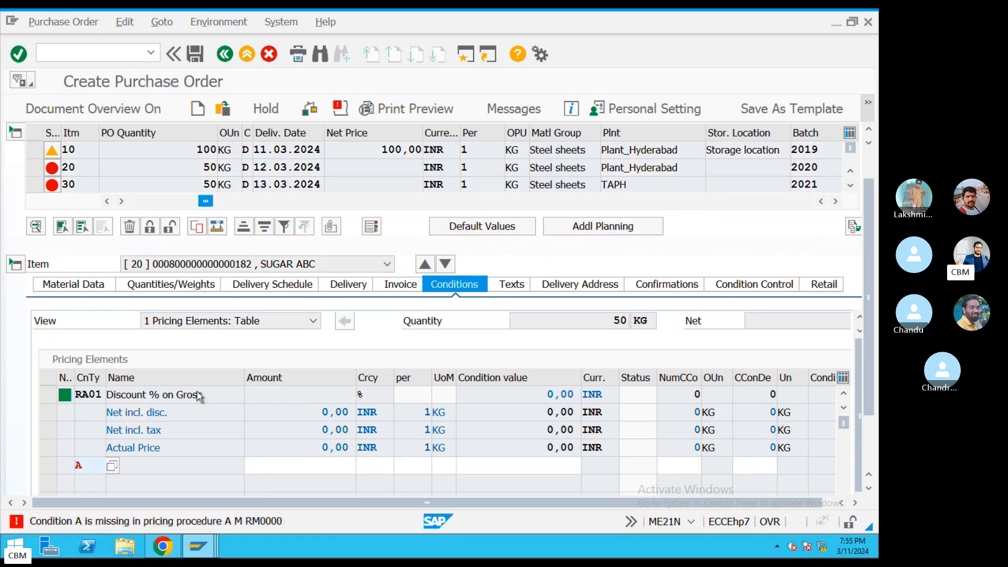
pyautogui.press('BackSpace')
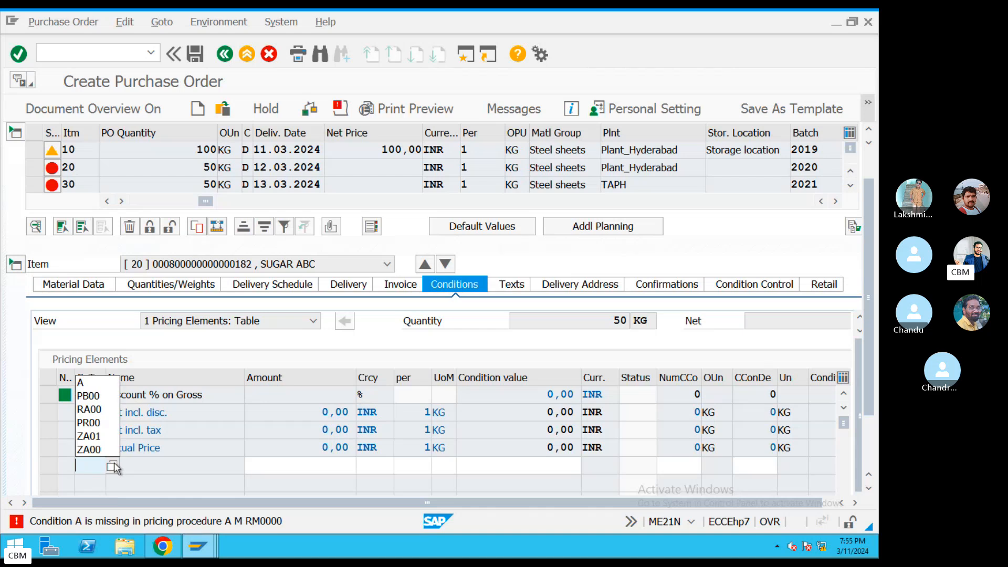
pyautogui.write('PB00')
pyautogui.press('Return')
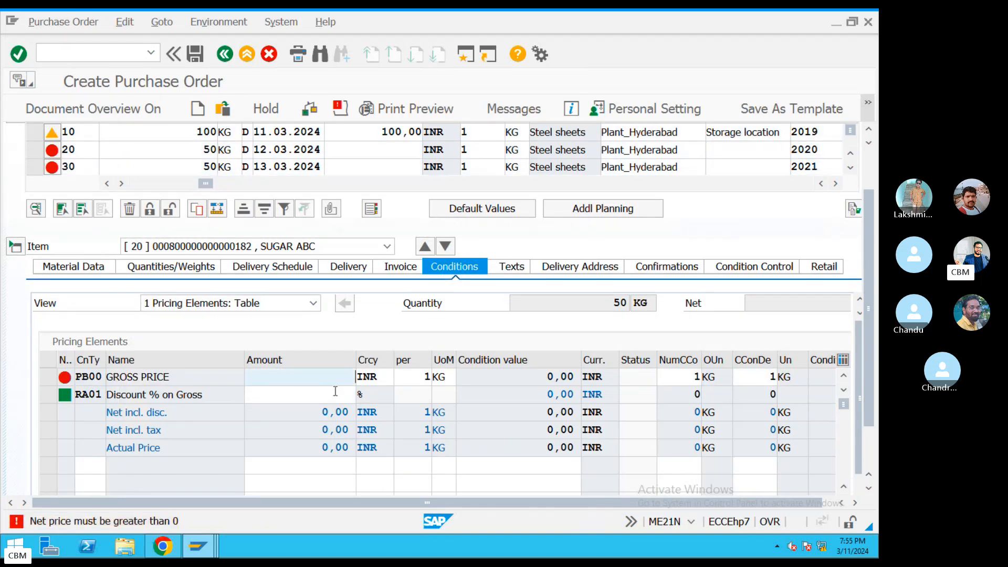
# Enter net price values for items 20 and 30 and confirm them
pyautogui.click(379, 155)
pyautogui.write('100')
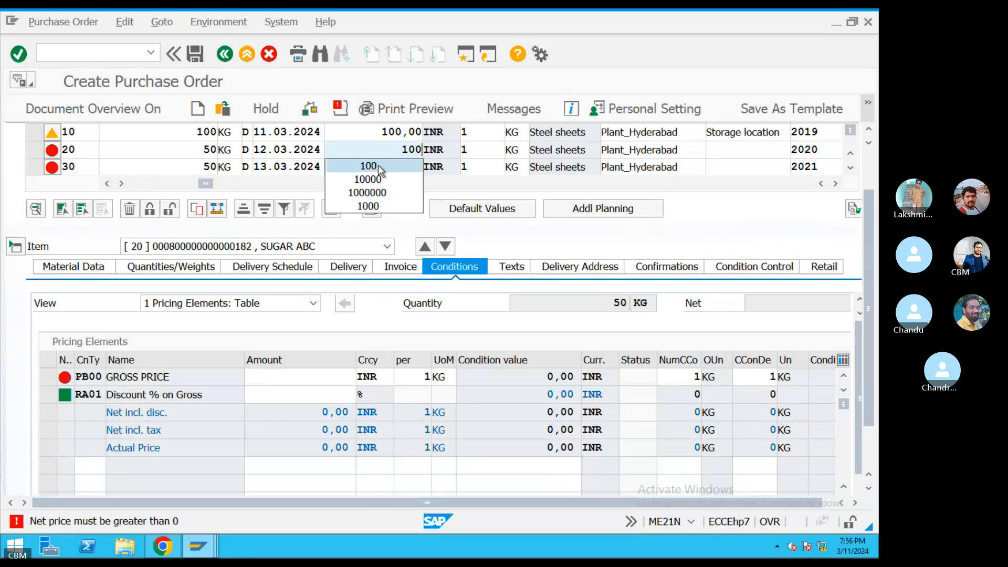
pyautogui.click(382, 165)
pyautogui.click(385, 167)
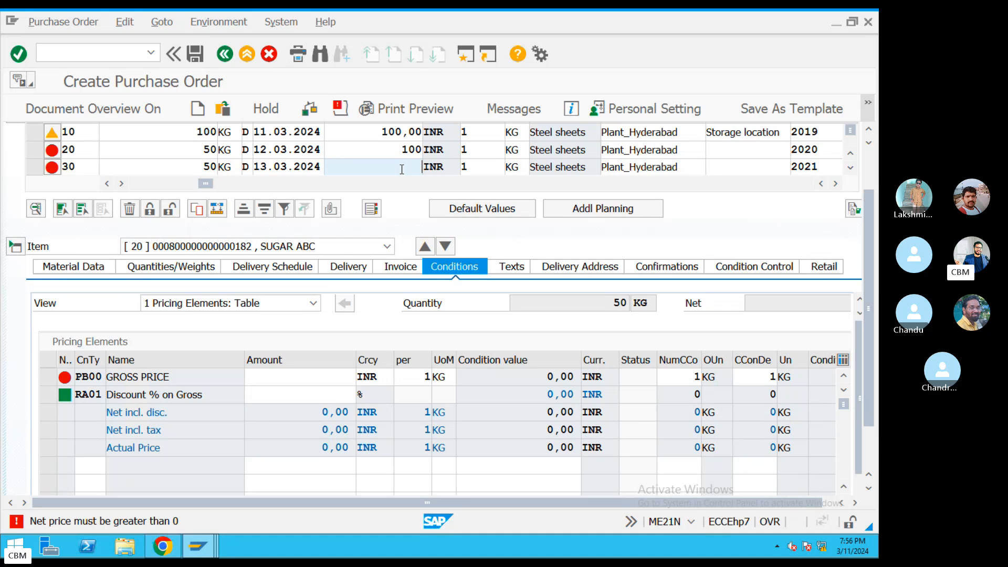
pyautogui.write('100')
pyautogui.press('Return')
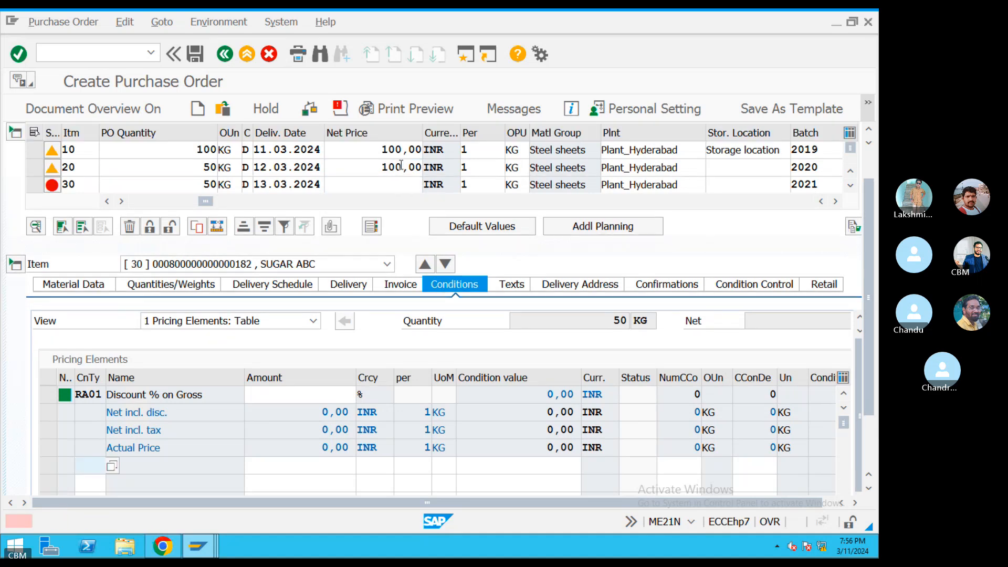
# Add a PB00 gross price condition of 300 to item 30
pyautogui.click(99, 467)
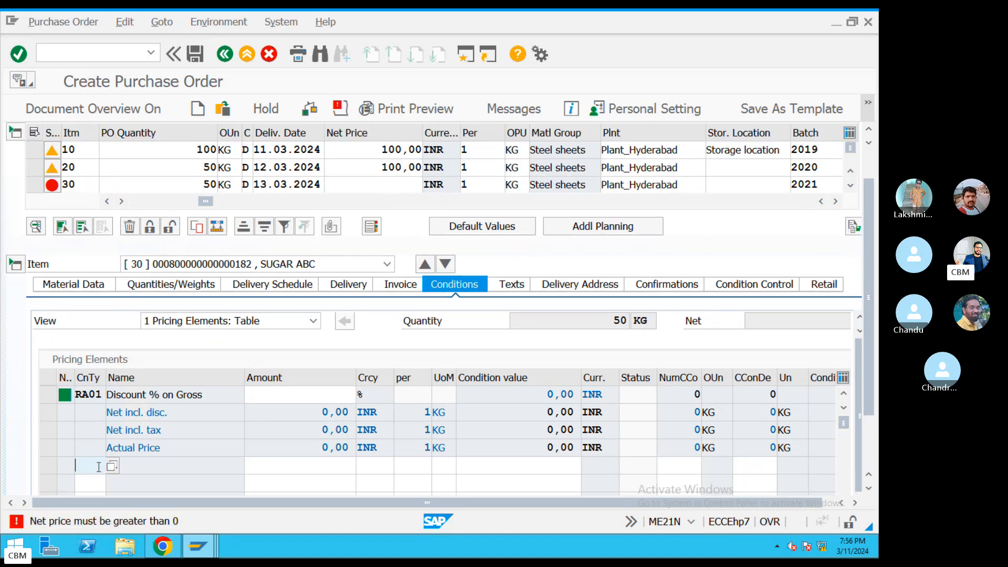
pyautogui.write('P')
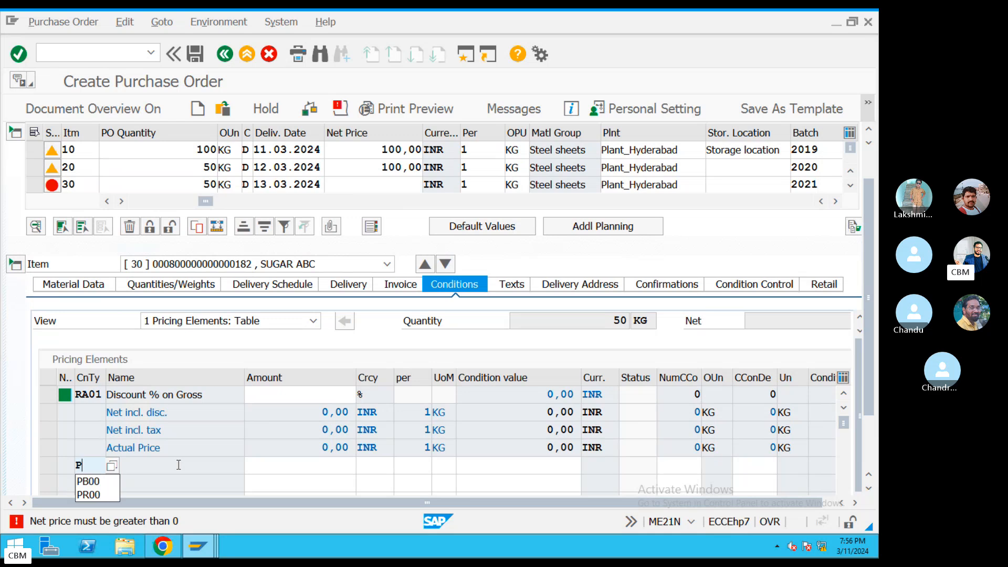
pyautogui.write('B00')
pyautogui.press('Return')
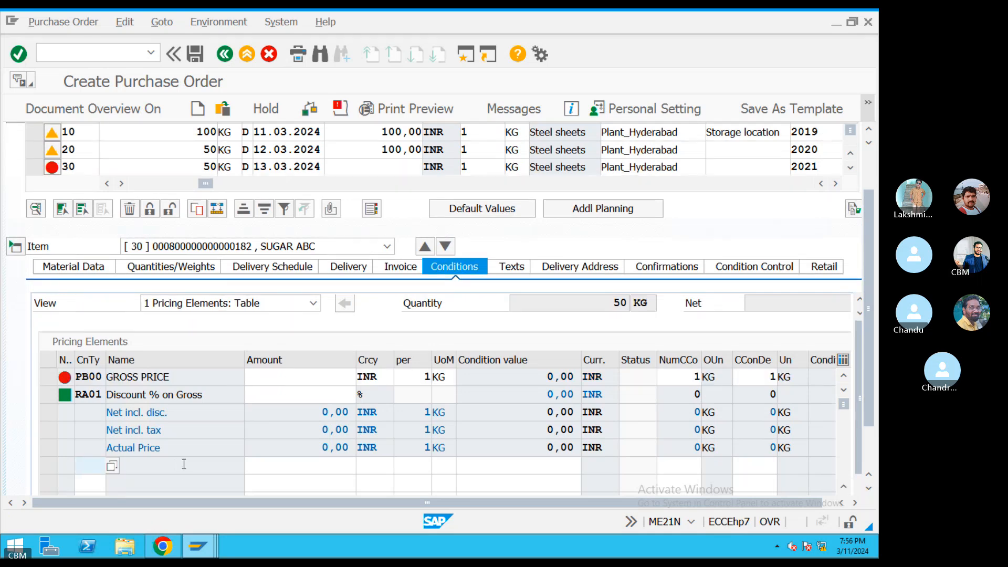
pyautogui.click(270, 382)
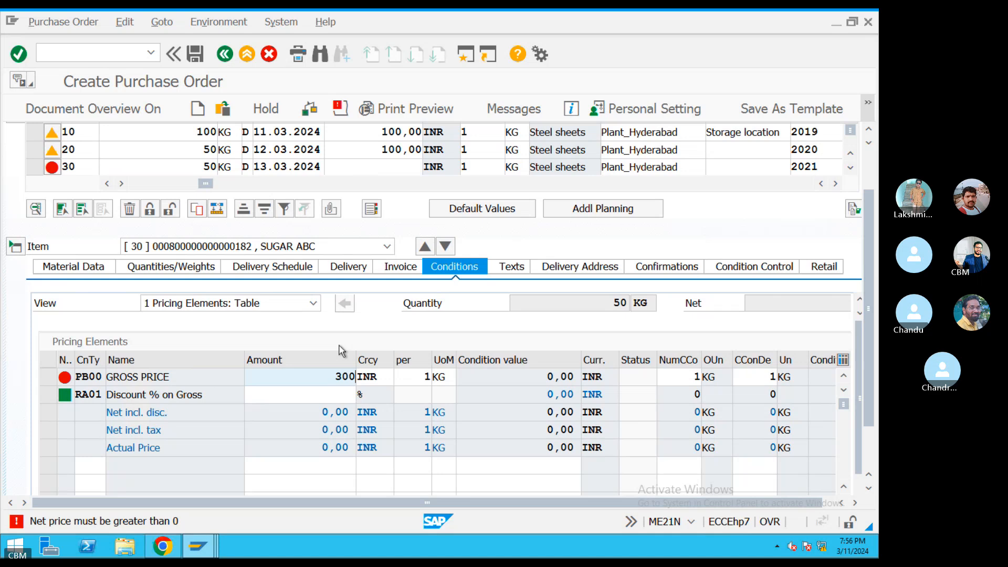
pyautogui.write('30')
pyautogui.press('BackSpace')
pyautogui.press('BackSpace')
pyautogui.write('*')
pyautogui.press('Return')
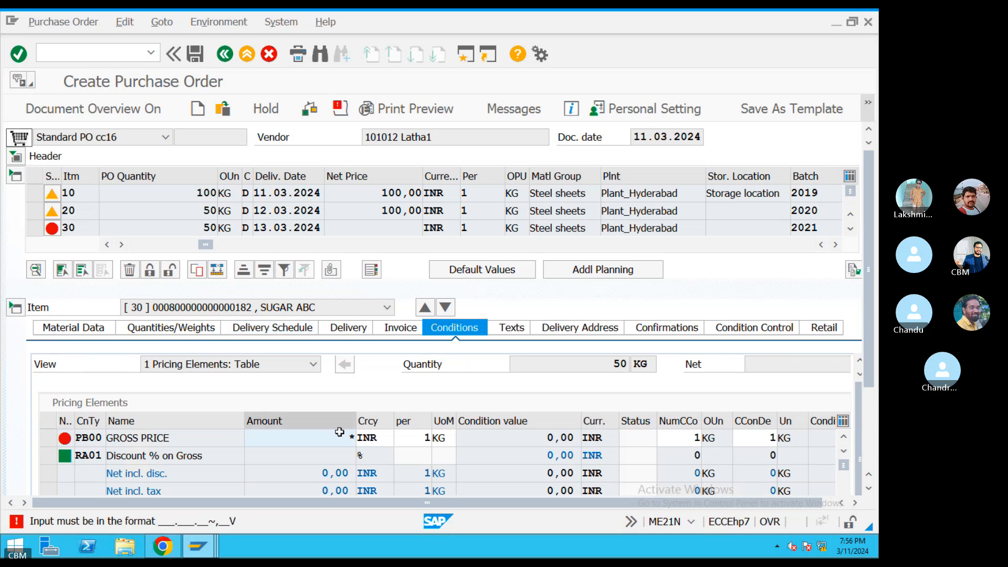
pyautogui.doubleClick(355, 438)
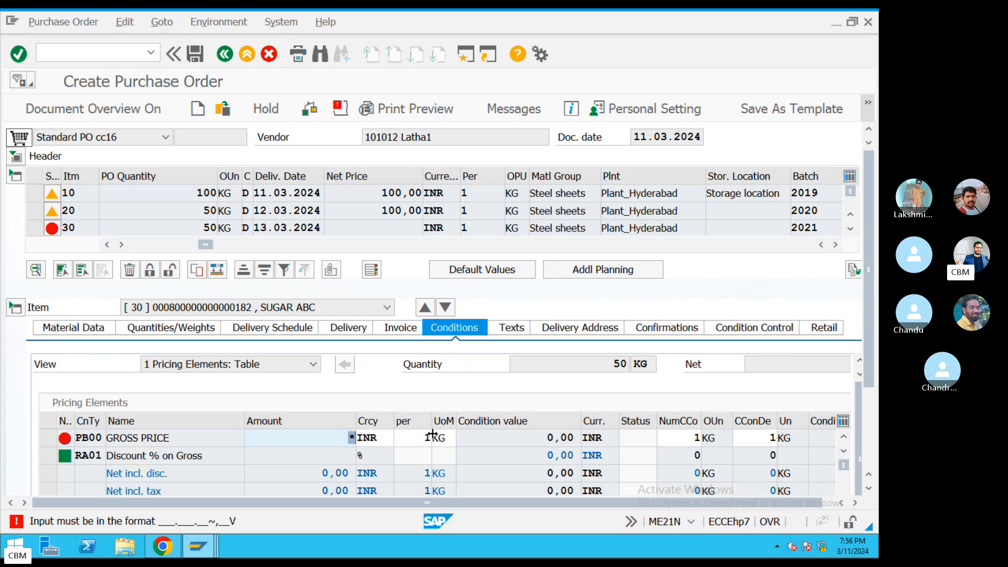
pyautogui.press('BackSpace')
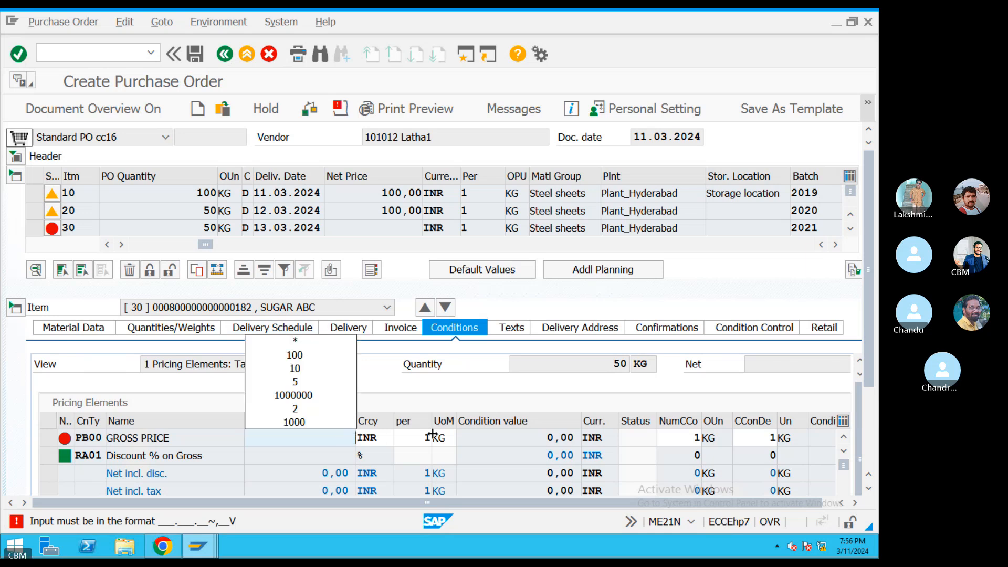
pyautogui.write('300')
pyautogui.press('Return')
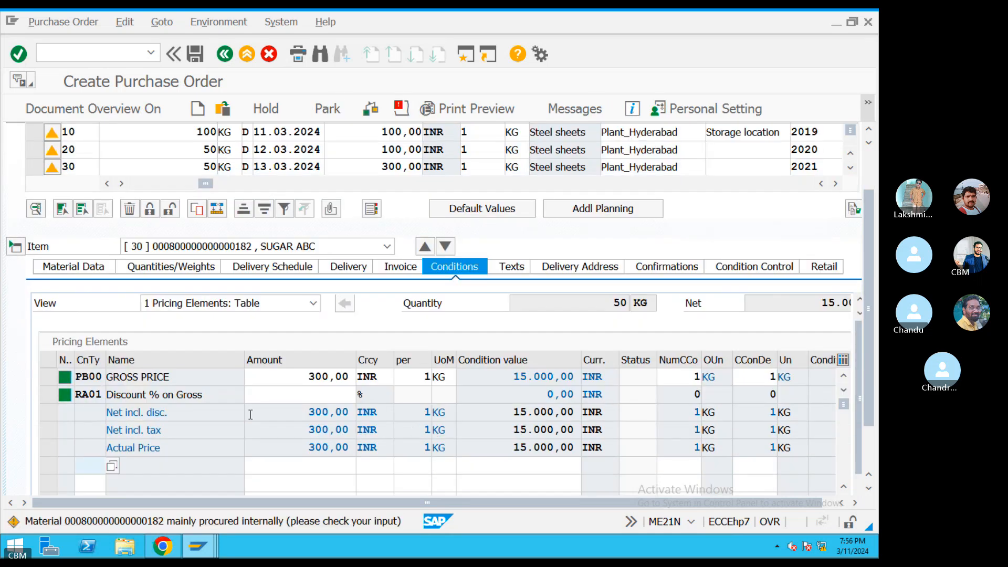
# Fill storage location SL1 for items 20 and 30 and confirm
pyautogui.moveTo(866, 260); pyautogui.dragTo(870, 162)
pyautogui.moveTo(310, 436); pyautogui.dragTo(385, 433)
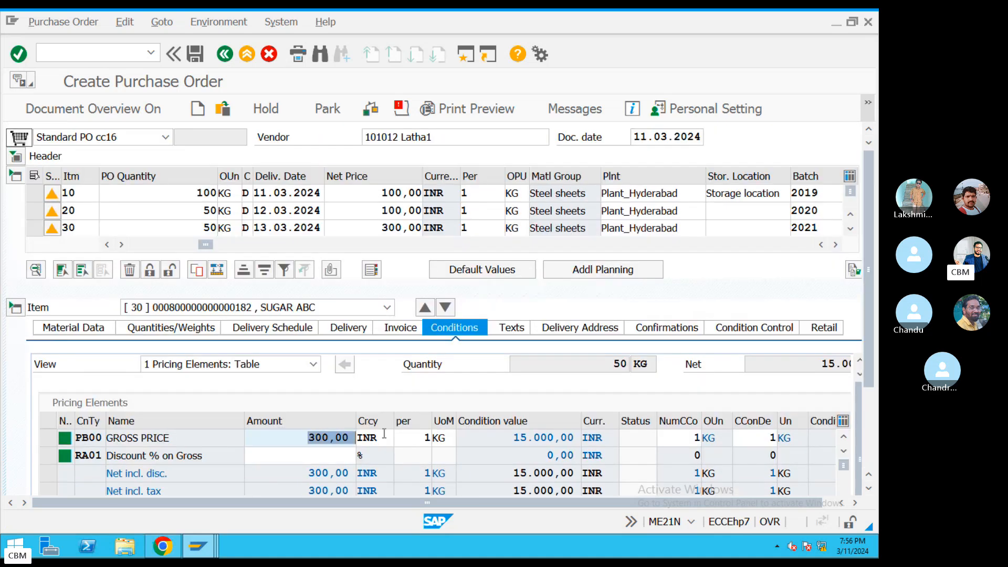
pyautogui.moveTo(205, 244); pyautogui.dragTo(260, 245)
pyautogui.click(620, 213)
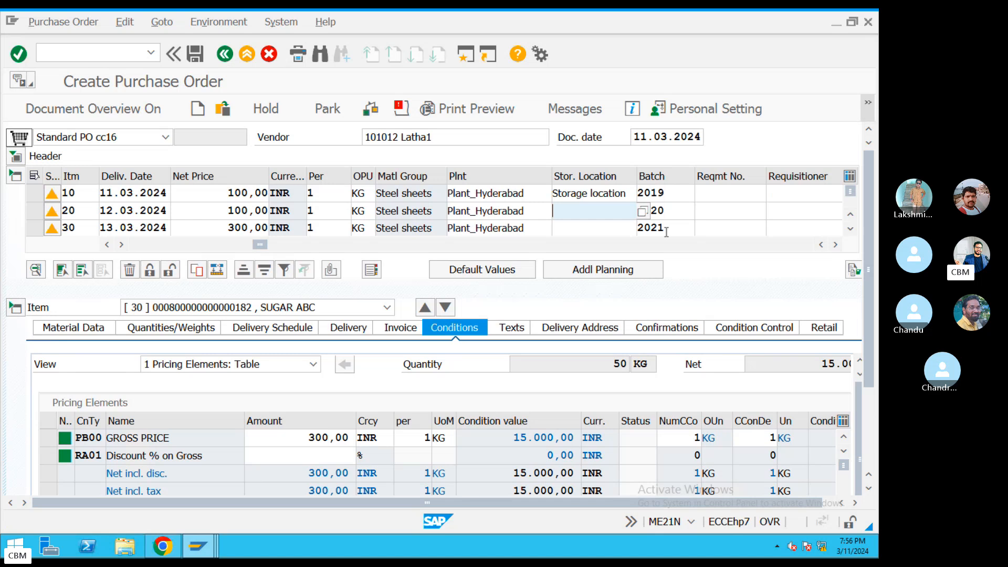
pyautogui.write('SL1')
pyautogui.click(630, 229)
pyautogui.write('SL1')
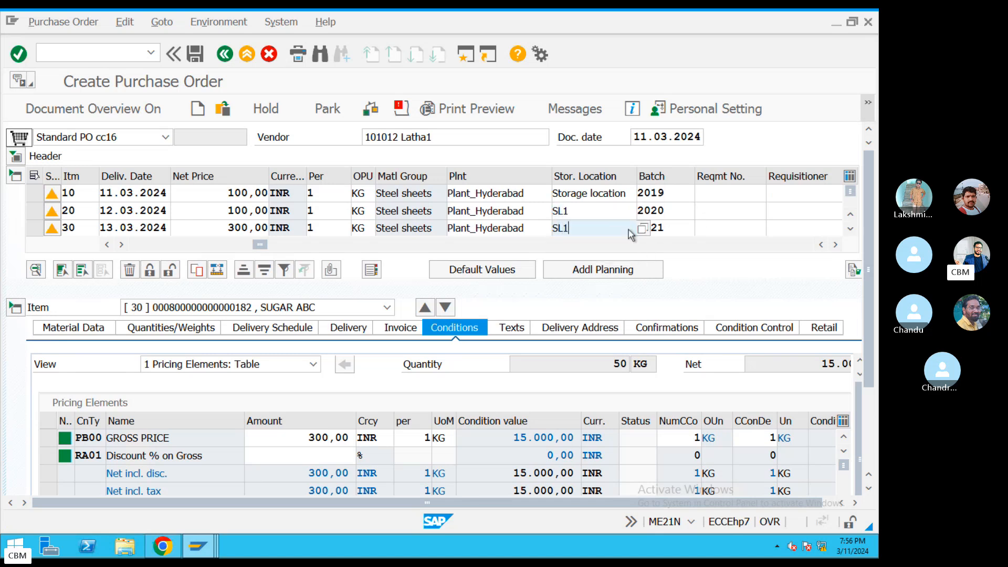
pyautogui.press('Return')
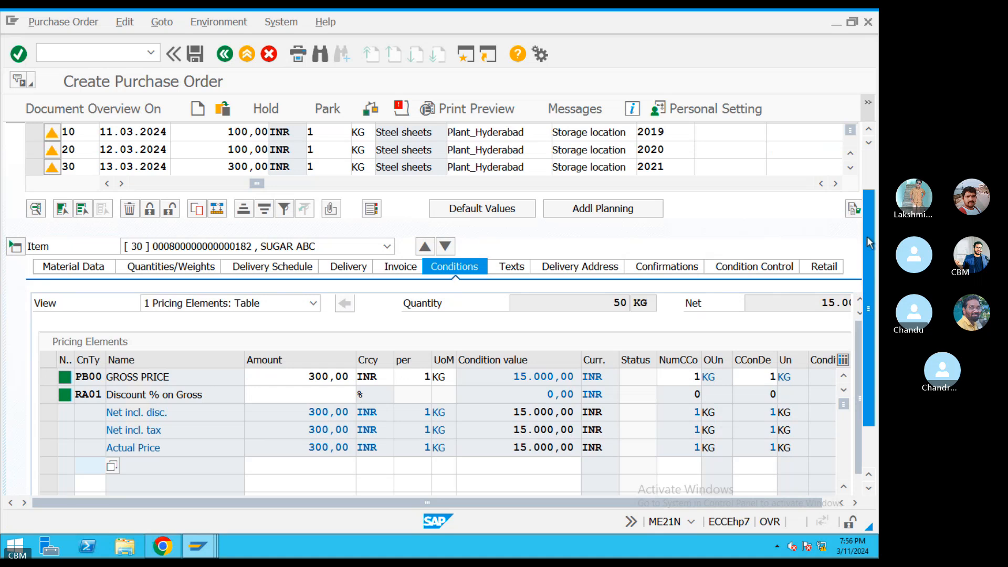
pyautogui.scroll(2, 869, 242)
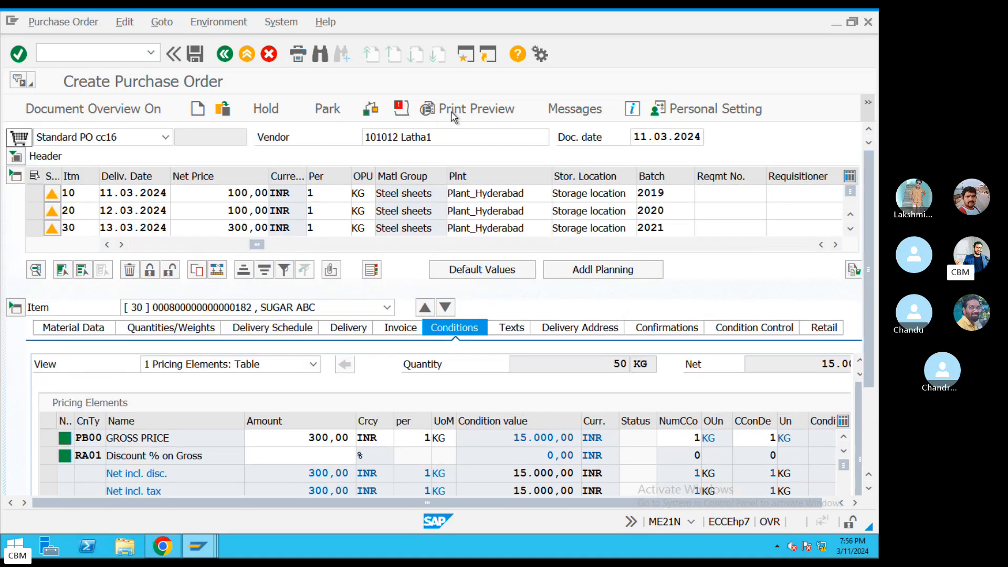
# Add output type ZNEU as Print output to logical destination LP01
pyautogui.click(613, 118)
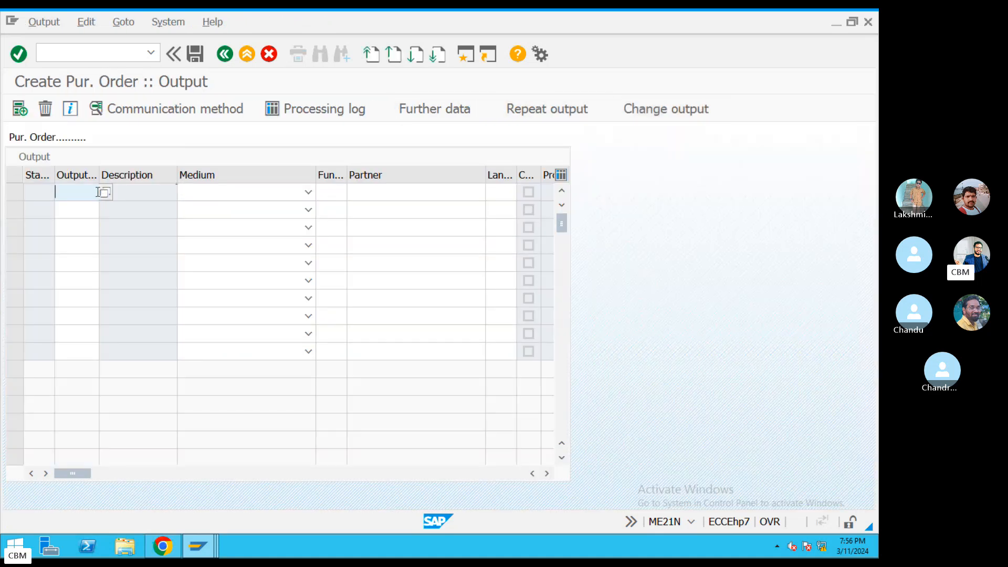
pyautogui.click(105, 193)
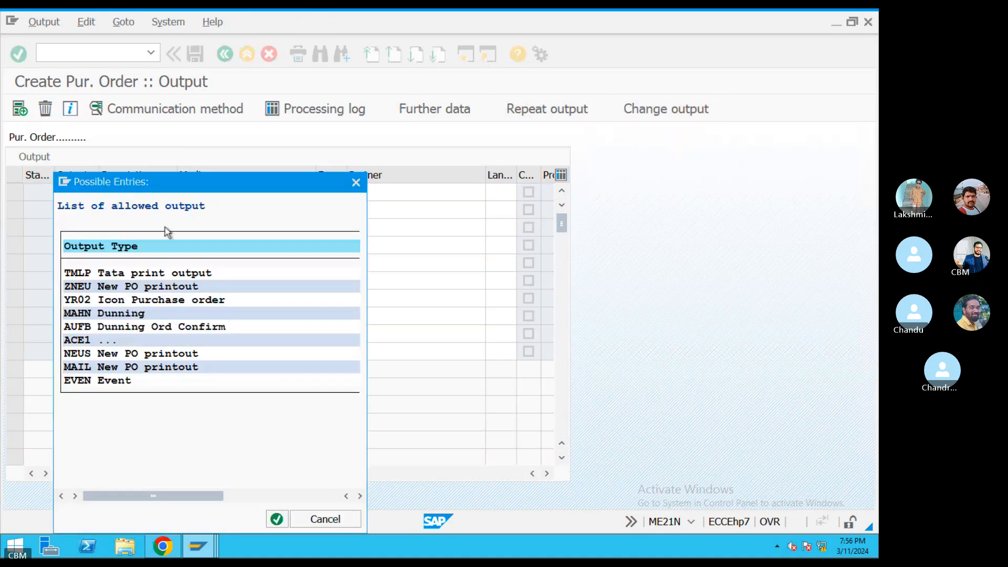
pyautogui.doubleClick(100, 286)
pyautogui.click(253, 195)
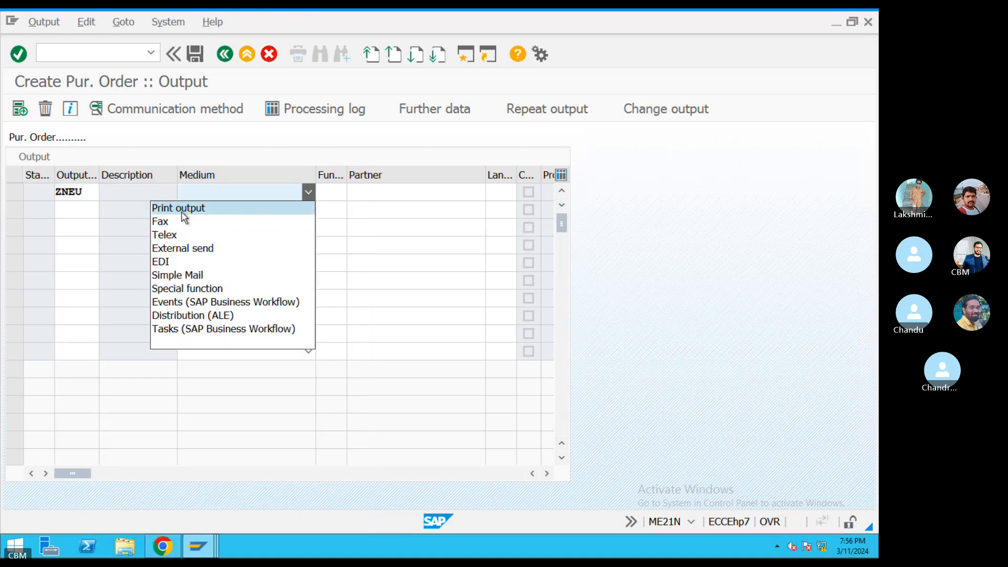
pyautogui.click(179, 210)
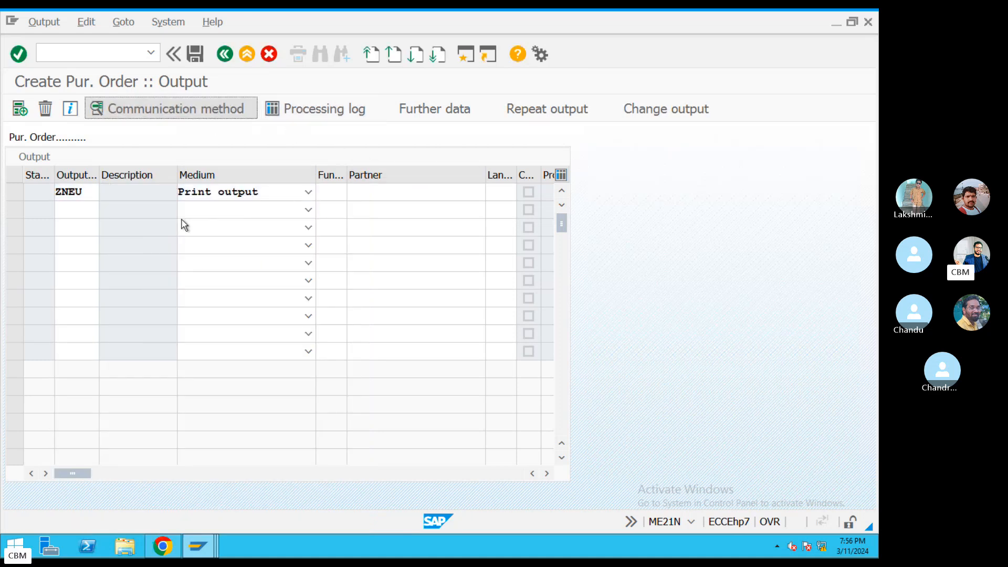
pyautogui.click(152, 110)
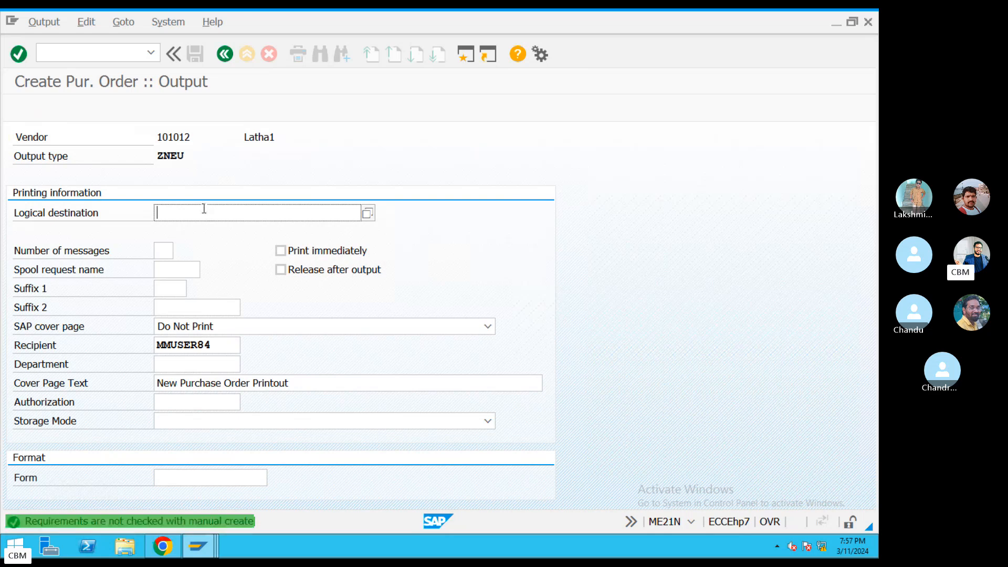
pyautogui.write('Lp1')
pyautogui.press('BackSpace')
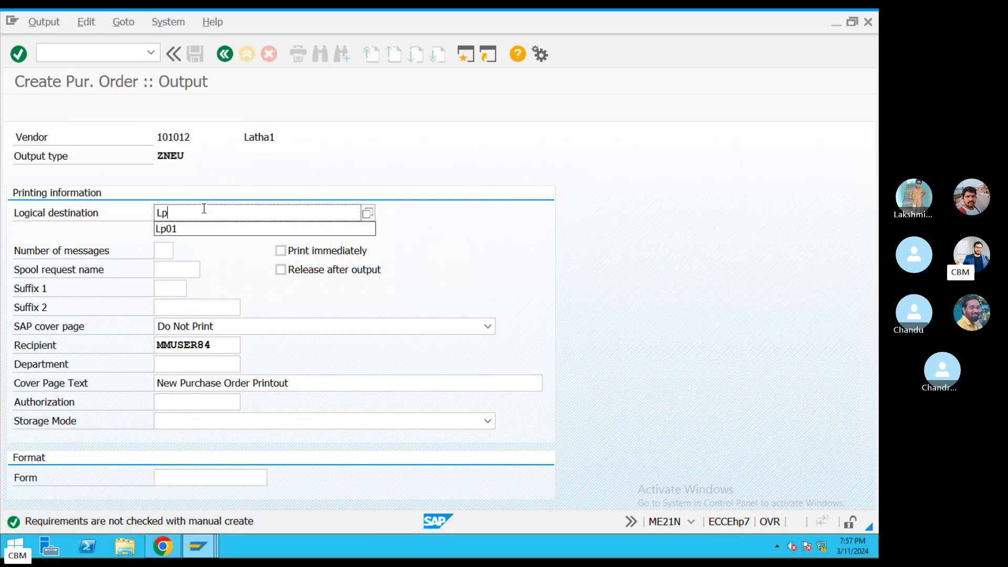
pyautogui.write('01')
pyautogui.press('Return')
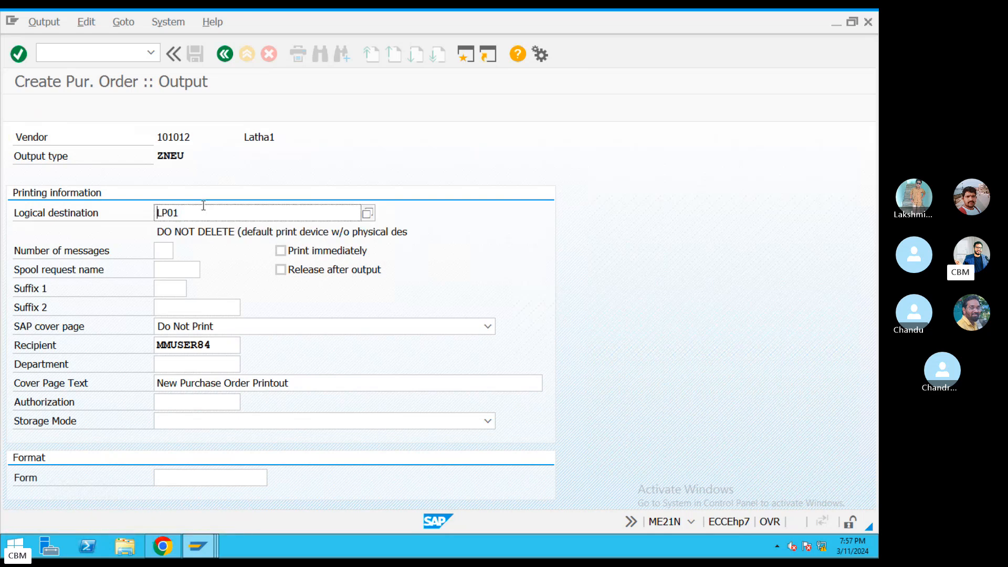
pyautogui.click(225, 55)
pyautogui.click(225, 55)
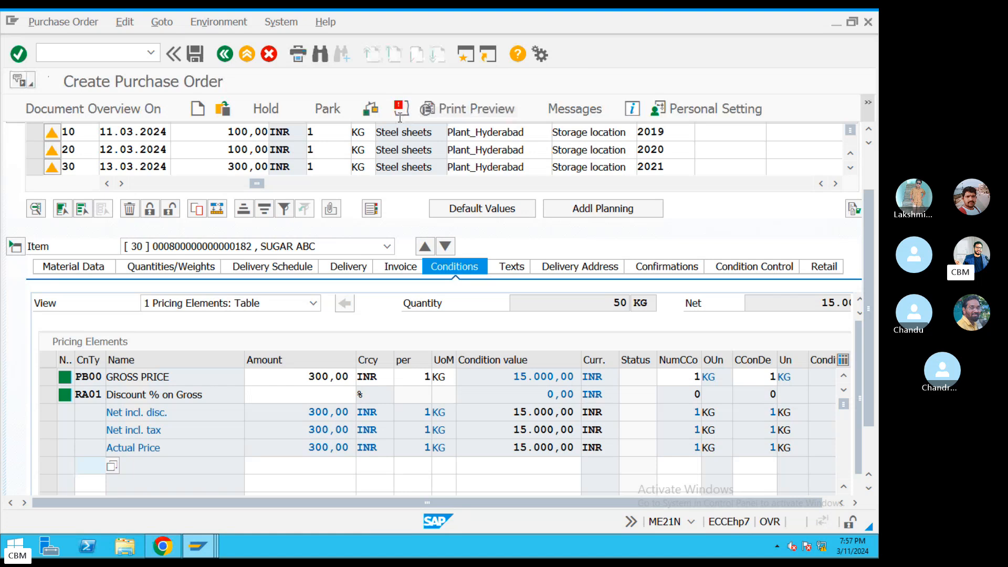
# Review the purchase order print preview totalling 30,000.00 INR
pyautogui.click(450, 108)
pyautogui.scroll(-5, 323, 330)
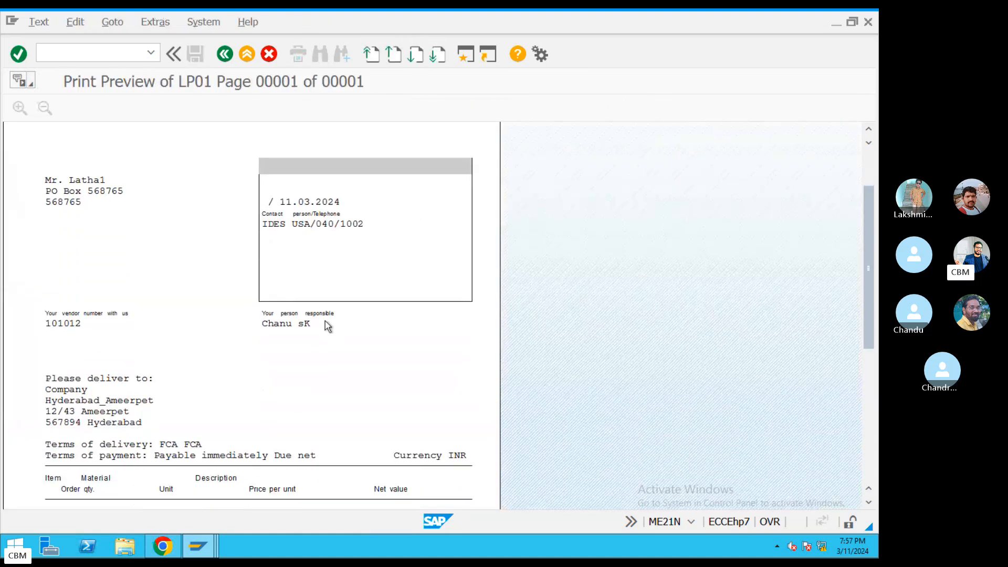
pyautogui.scroll(-3, 326, 320)
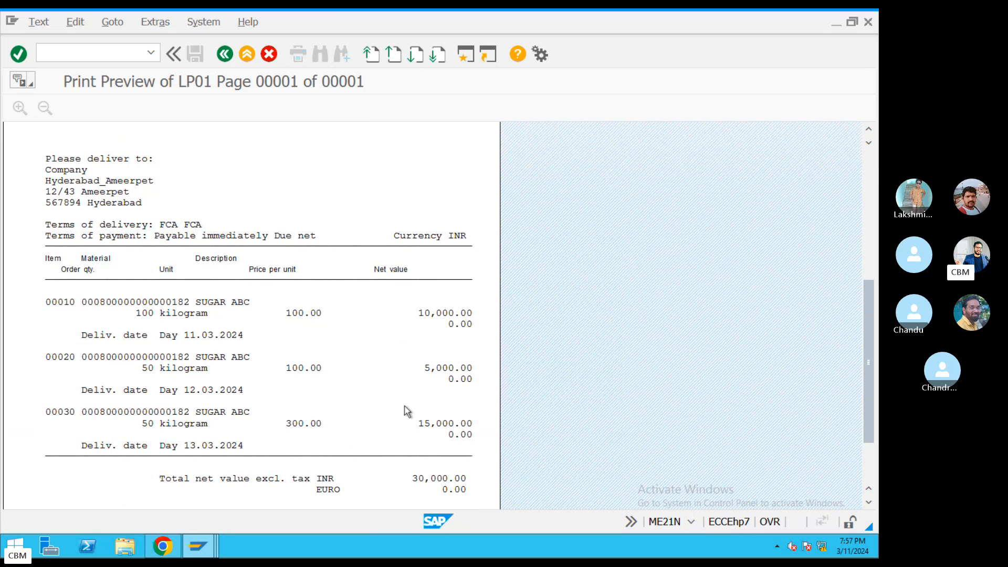
pyautogui.click(233, 53)
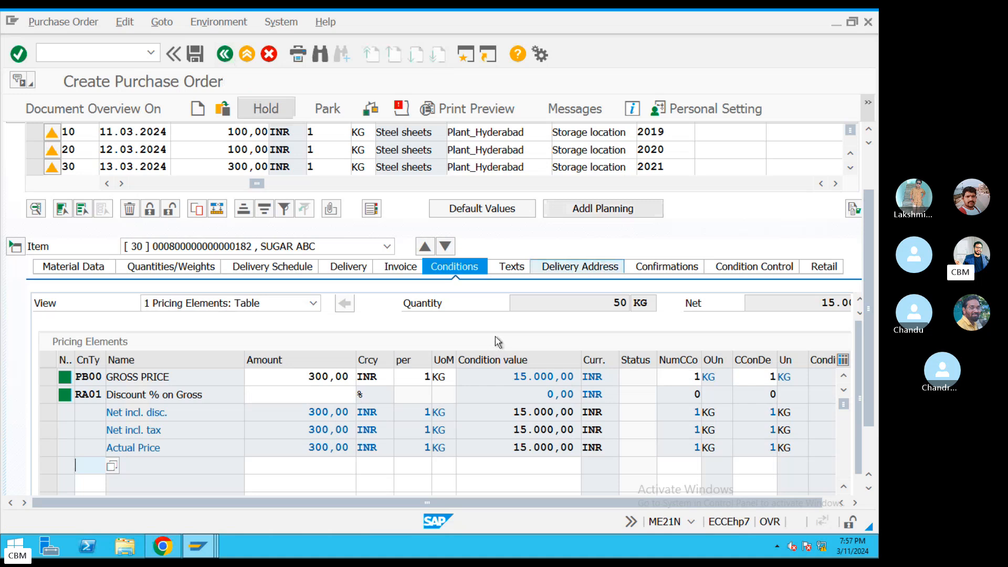
# Change the PO quantity of items 10, 20 and 30 to 1 KG each
pyautogui.doubleClick(315, 377)
pyautogui.scroll(3, 390, 279)
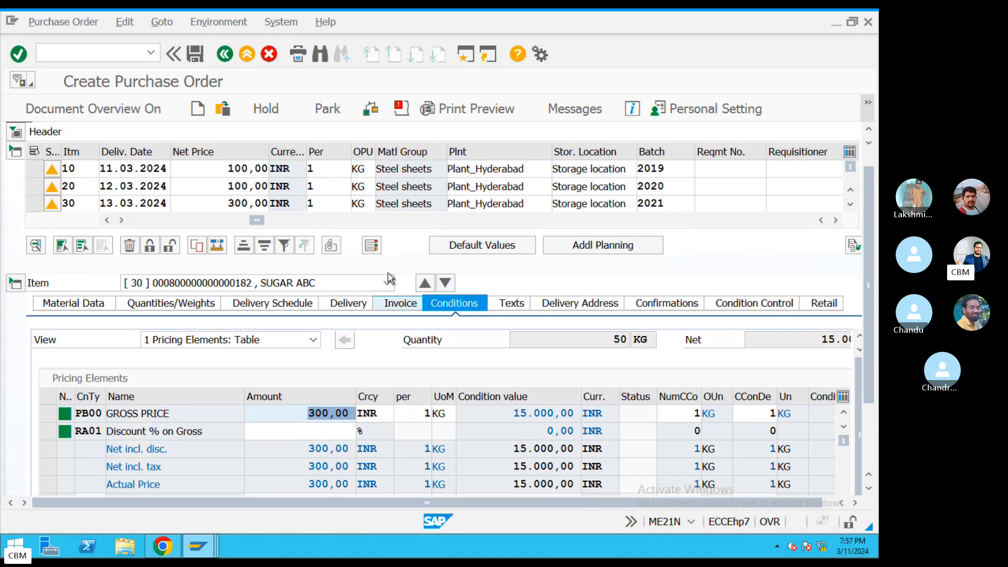
pyautogui.moveTo(256, 221); pyautogui.dragTo(201, 225)
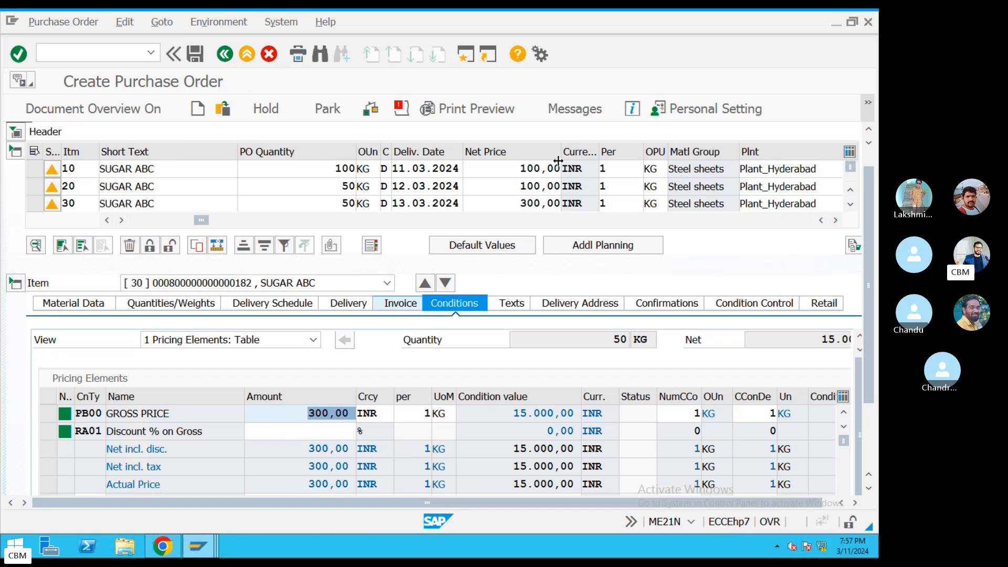
pyautogui.click(336, 172)
pyautogui.doubleClick(336, 172)
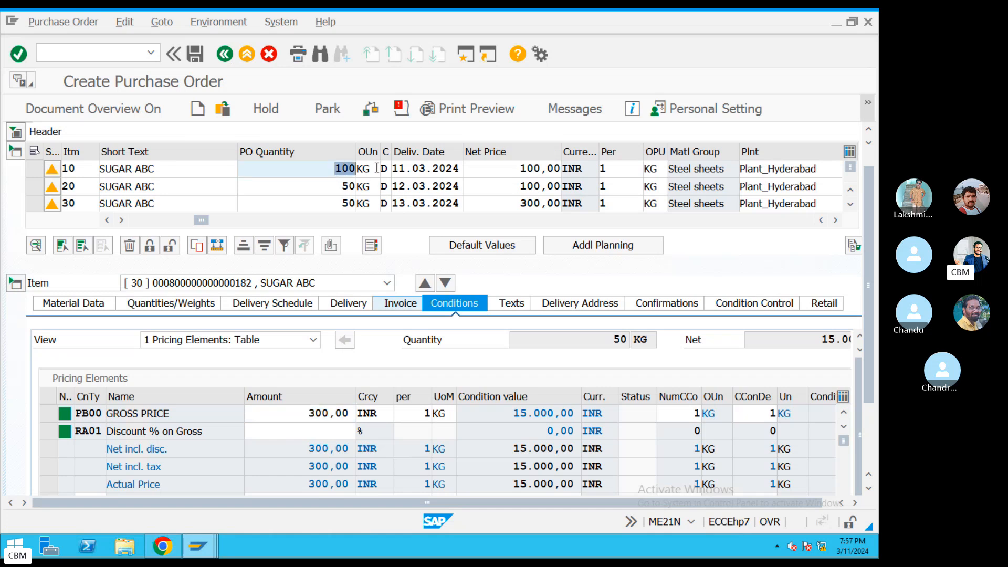
pyautogui.write('1')
pyautogui.click(334, 167)
pyautogui.doubleClick(346, 186)
pyautogui.write('1')
pyautogui.click(339, 202)
pyautogui.doubleClick(346, 203)
pyautogui.write('1')
pyautogui.click(381, 211)
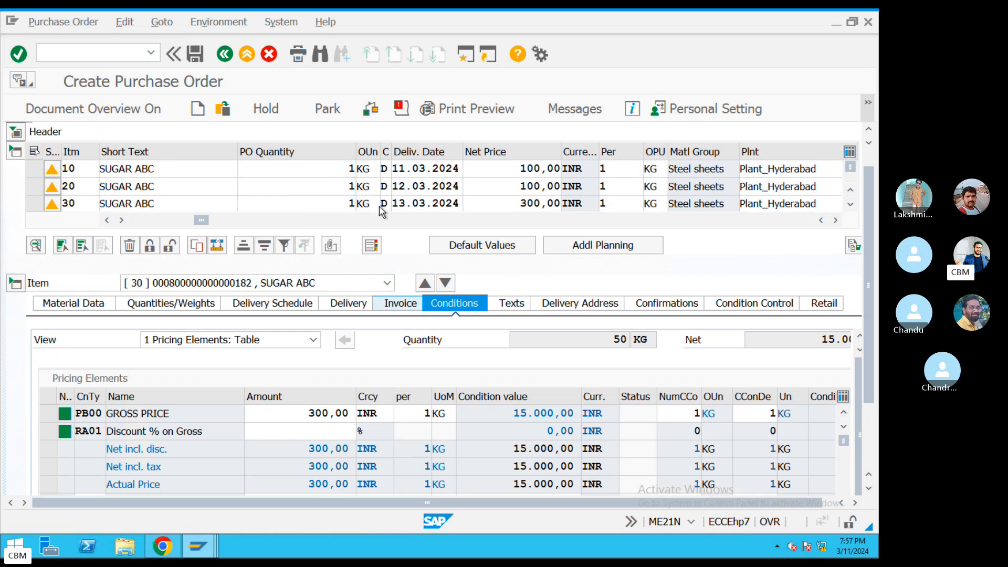
pyautogui.press('Return')
# Change item 30's PB00 gross price to 500 and open the print preview
pyautogui.scroll(1, 538, 175)
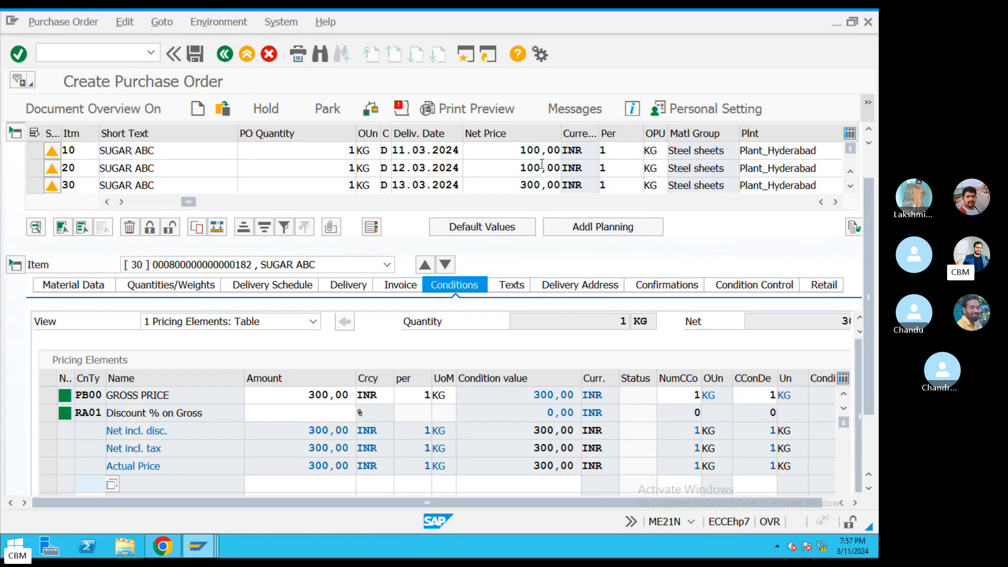
pyautogui.doubleClick(342, 398)
pyautogui.write('500')
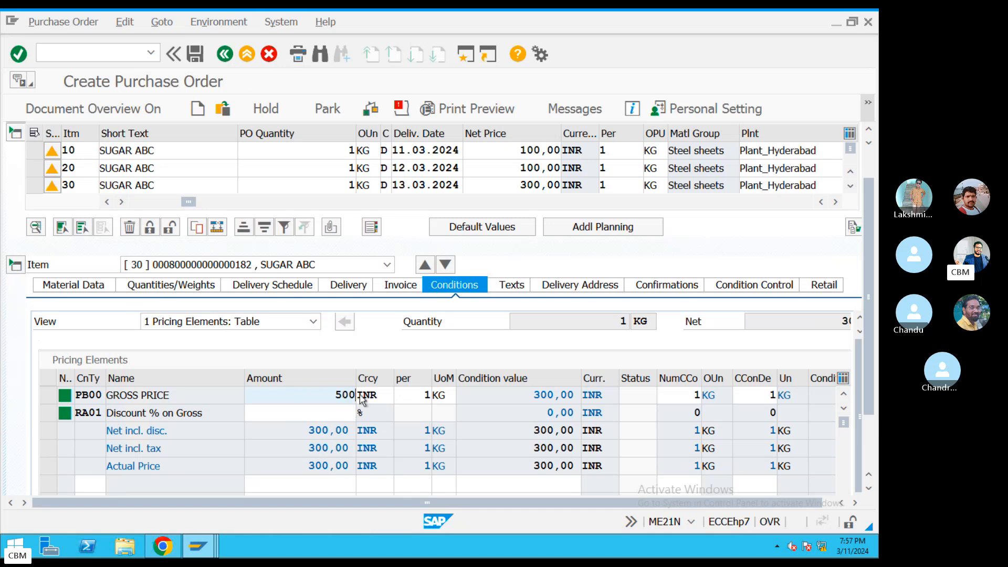
pyautogui.press('Return')
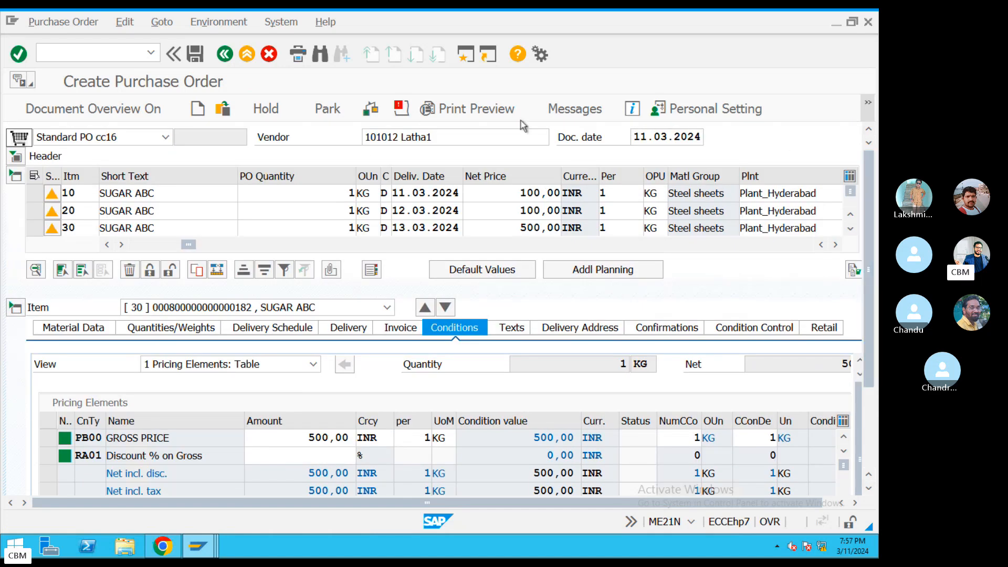
pyautogui.click(465, 109)
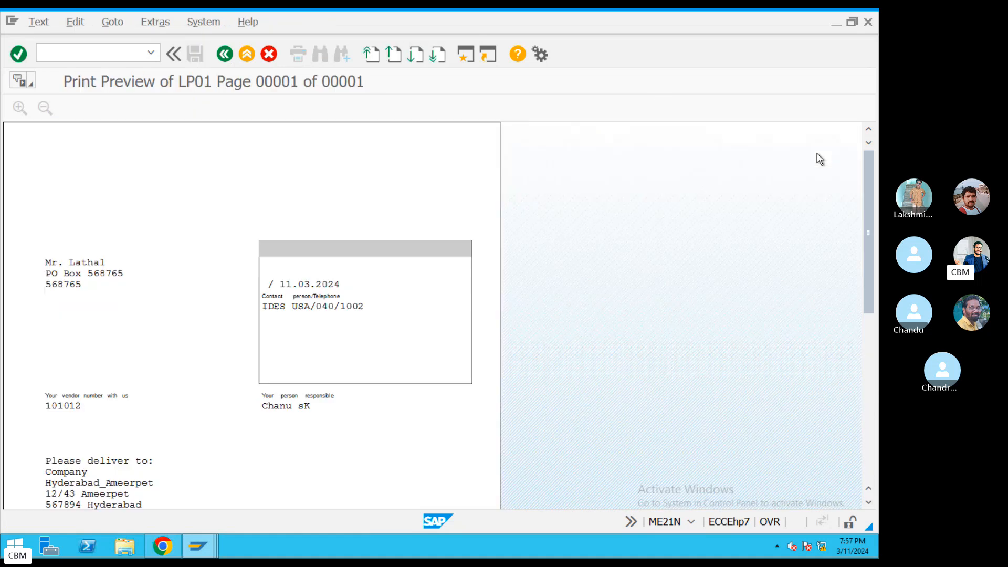
# After reviewing the preview, change item 30's net price to 100 INR
pyautogui.scroll(-3, 286, 390)
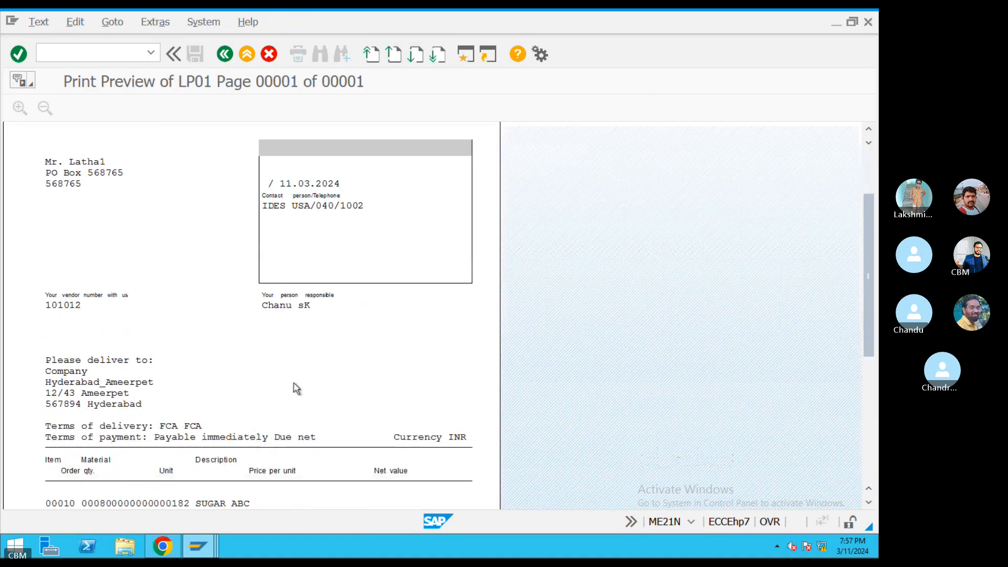
pyautogui.scroll(-6, 296, 389)
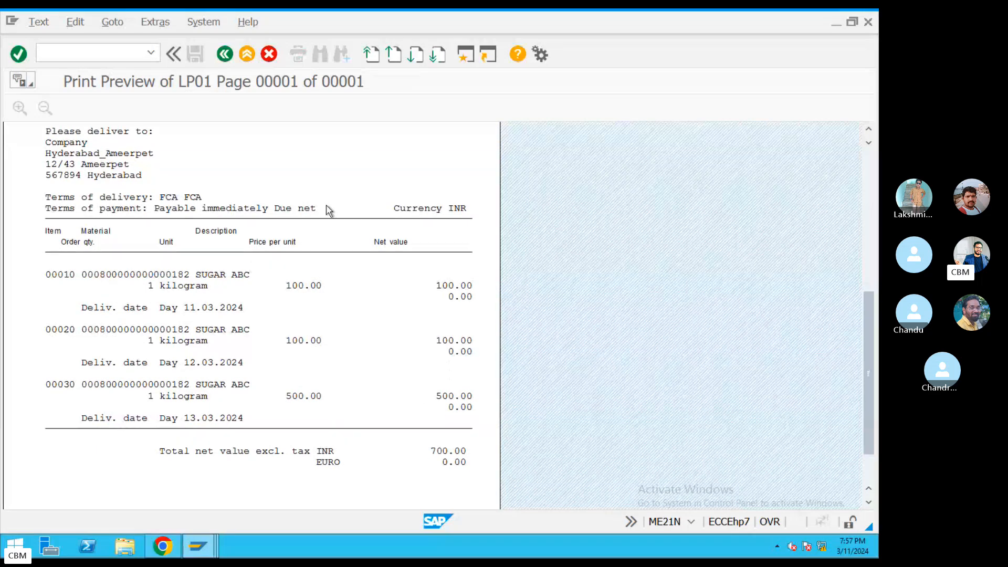
pyautogui.press('F3')
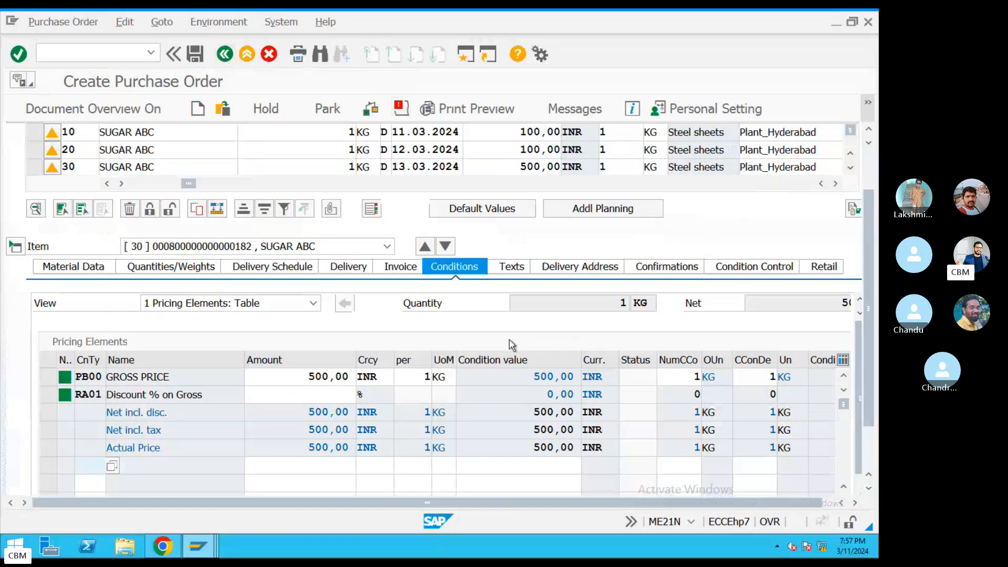
pyautogui.scroll(1, 452, 349)
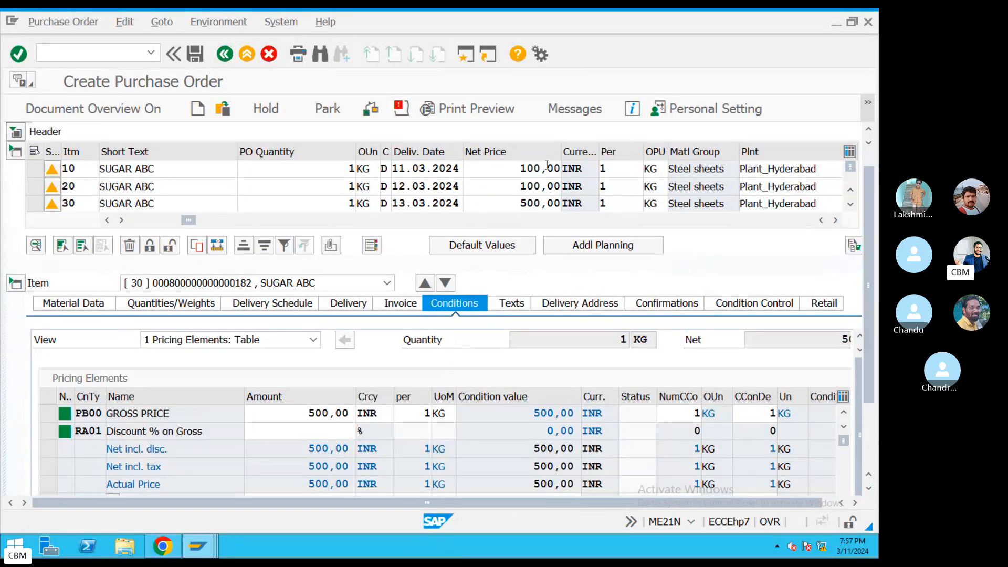
pyautogui.scroll(1, 528, 226)
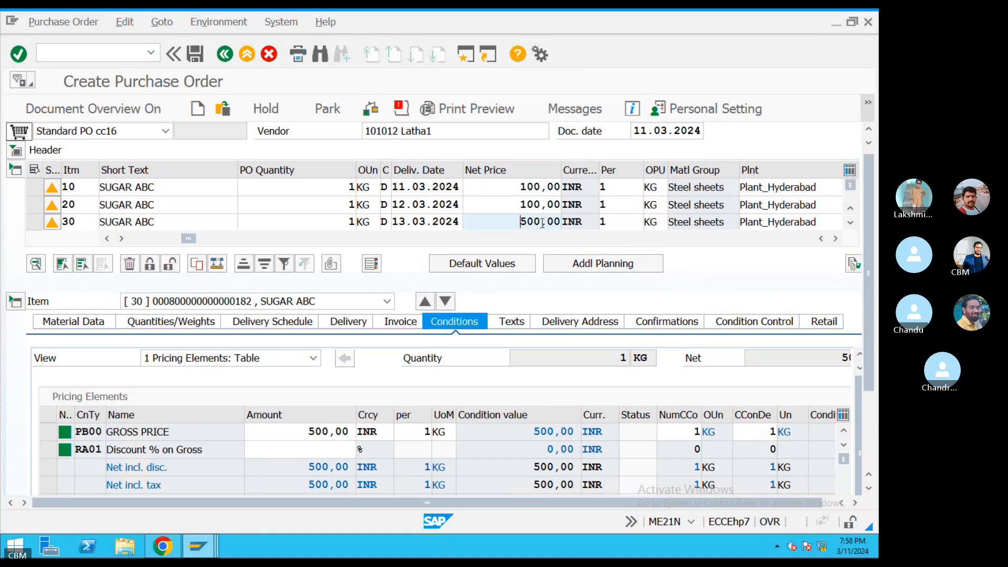
pyautogui.doubleClick(522, 224)
pyautogui.write('100')
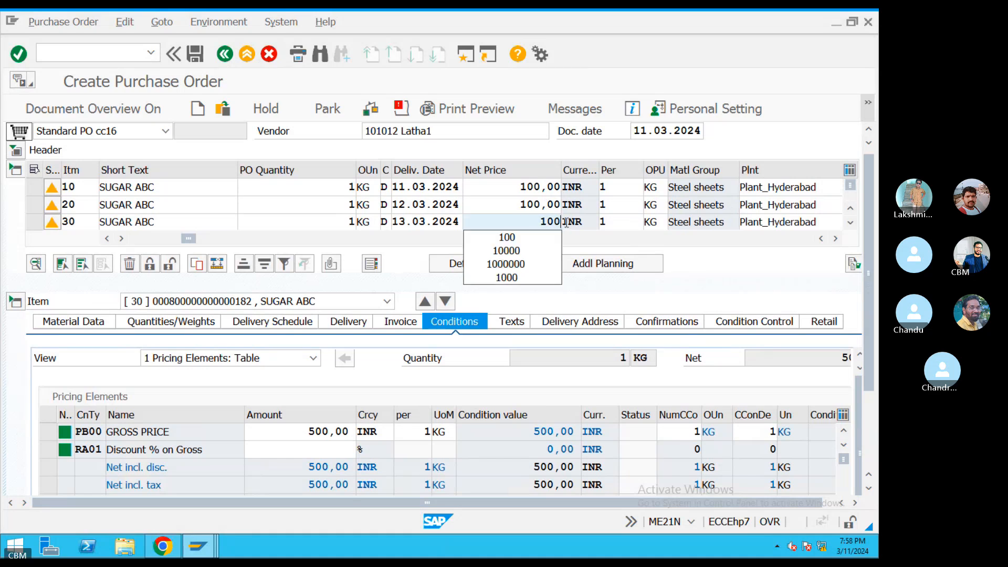
pyautogui.press('Return')
# Recheck the print preview showing a 300.00 INR total and return to the order
pyautogui.scroll(3, 519, 254)
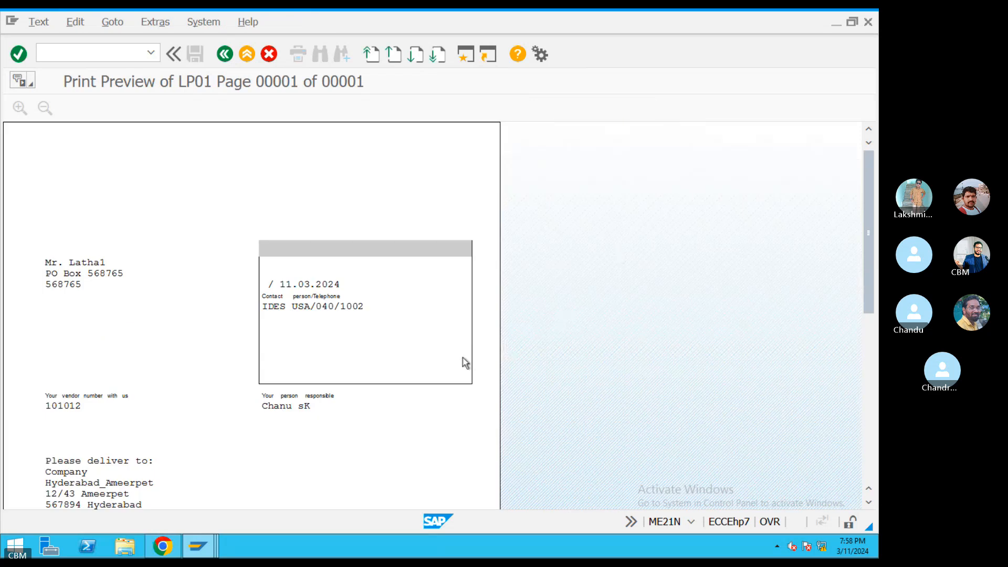
pyautogui.scroll(-5, 434, 342)
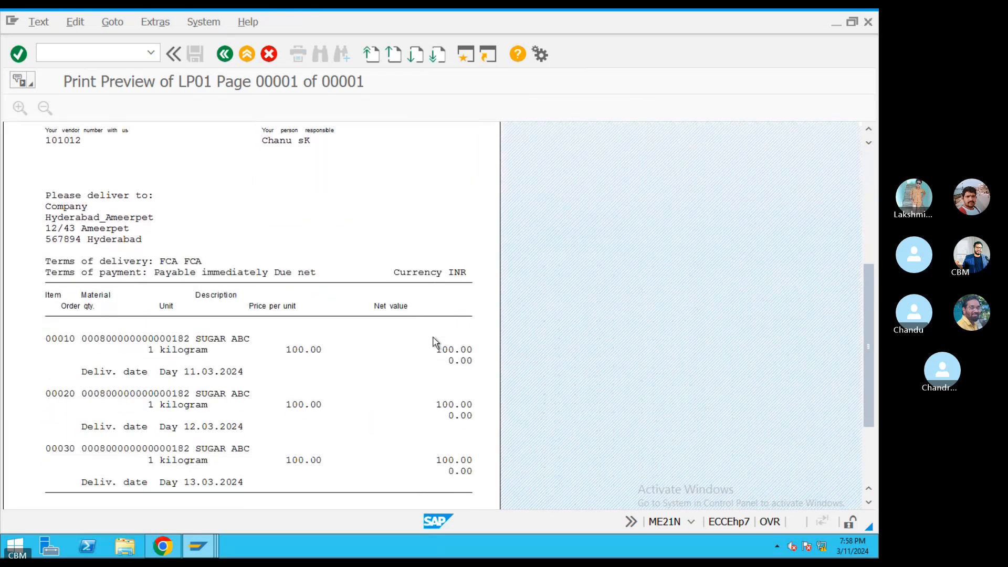
pyautogui.scroll(-2, 434, 342)
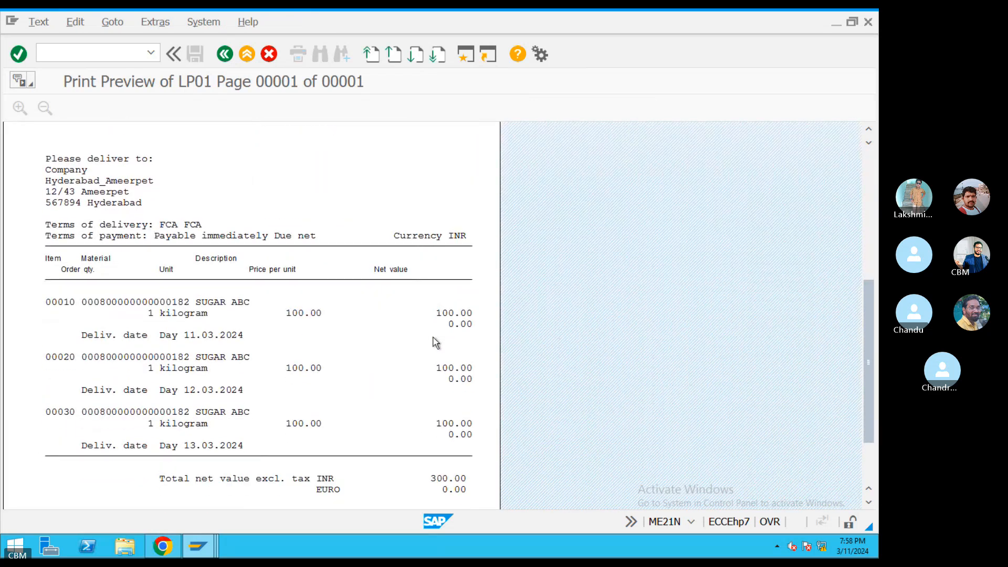
pyautogui.click(227, 53)
pyautogui.scroll(3, 349, 326)
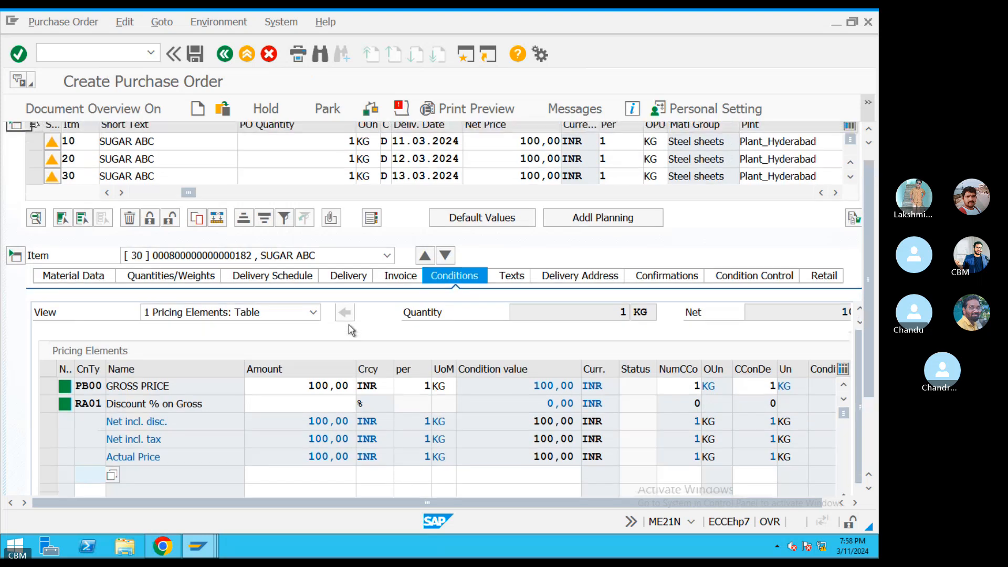
# Save the purchase order, copy the new PO number from the status message, and exit
pyautogui.click(195, 54)
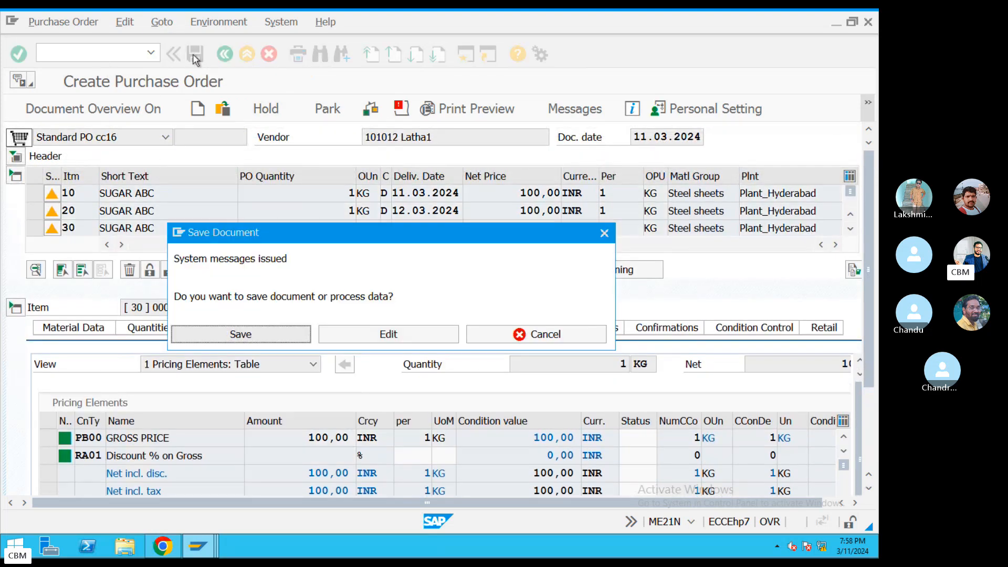
pyautogui.click(244, 339)
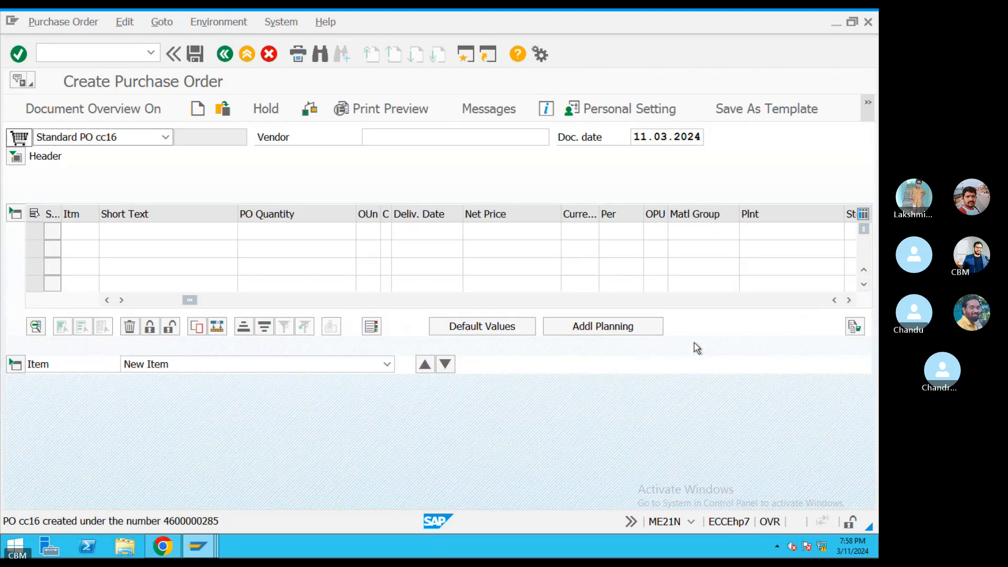
pyautogui.doubleClick(265, 521)
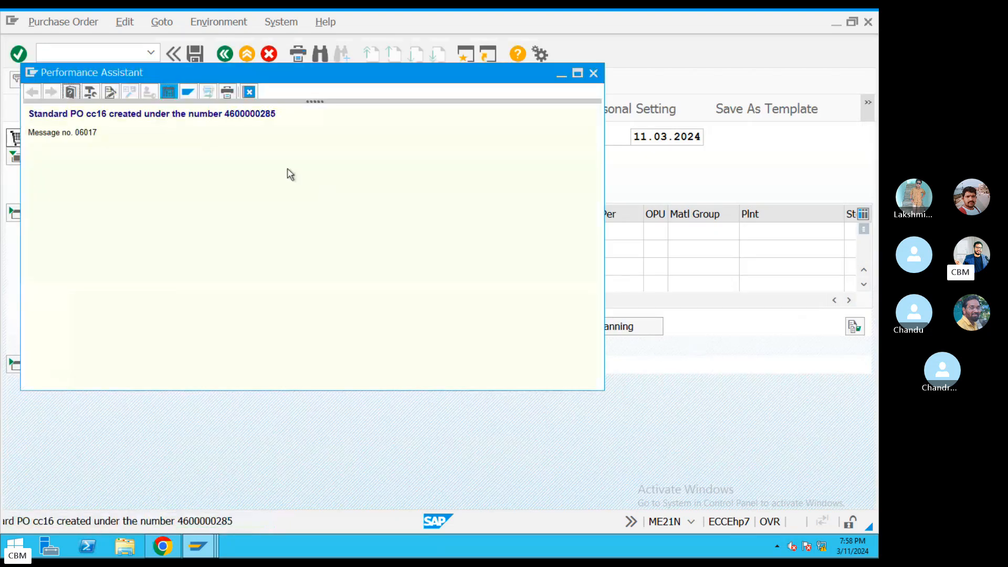
pyautogui.moveTo(276, 114); pyautogui.dragTo(224, 116)
pyautogui.hotkey('ctrl', 'c')
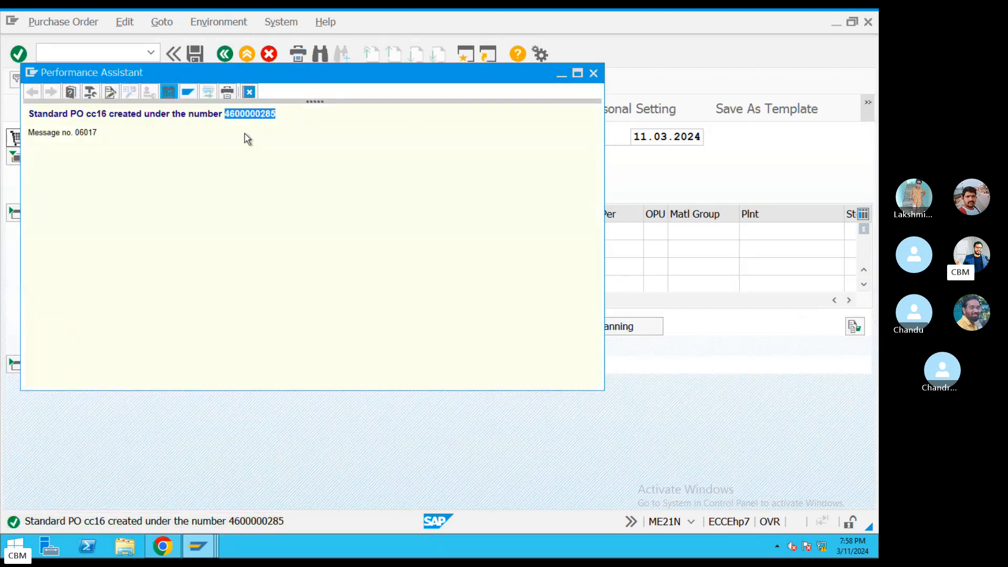
pyautogui.click(249, 92)
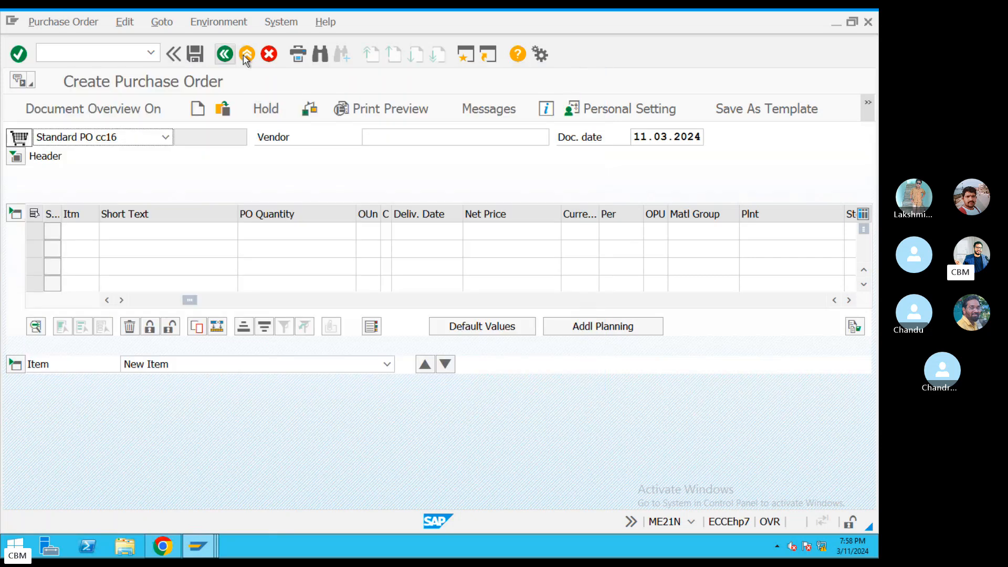
pyautogui.click(247, 53)
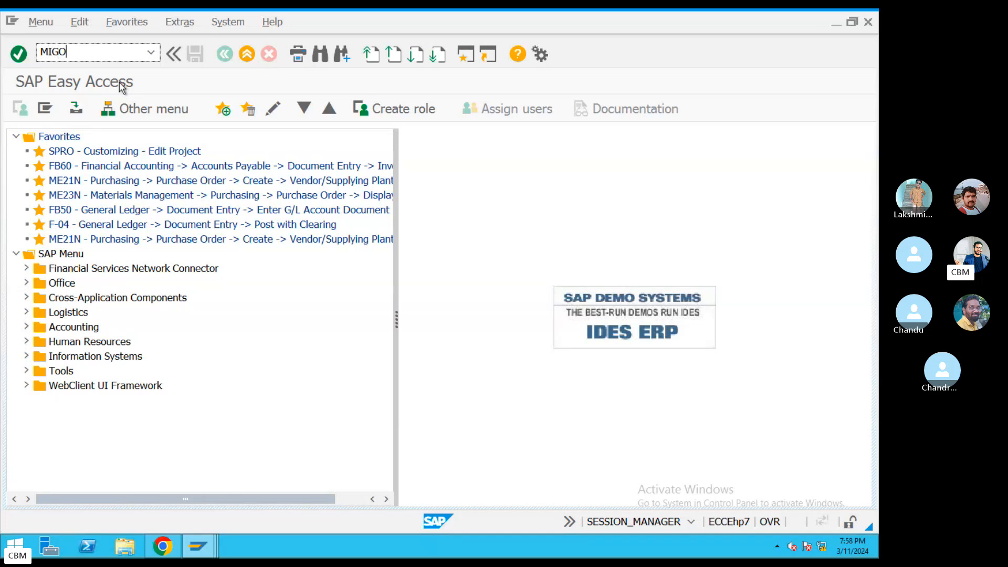
pyautogui.press('Return')
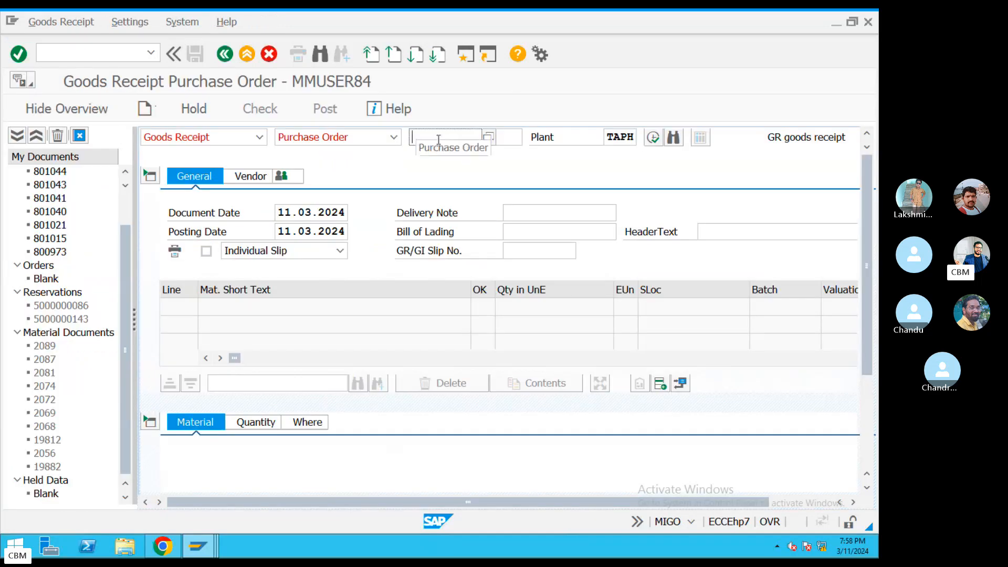
pyautogui.hotkey('ctrl', 'v')
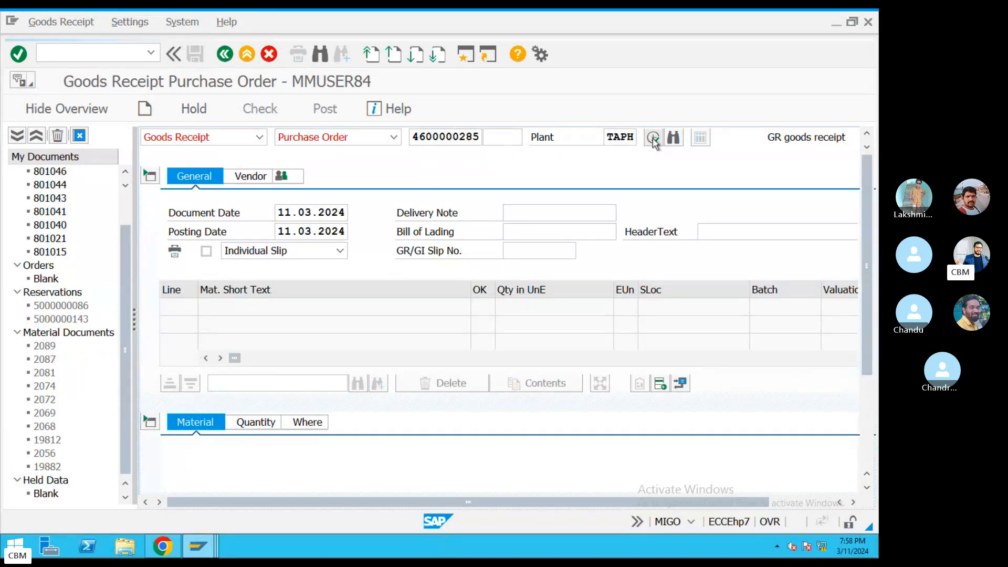
pyautogui.click(652, 138)
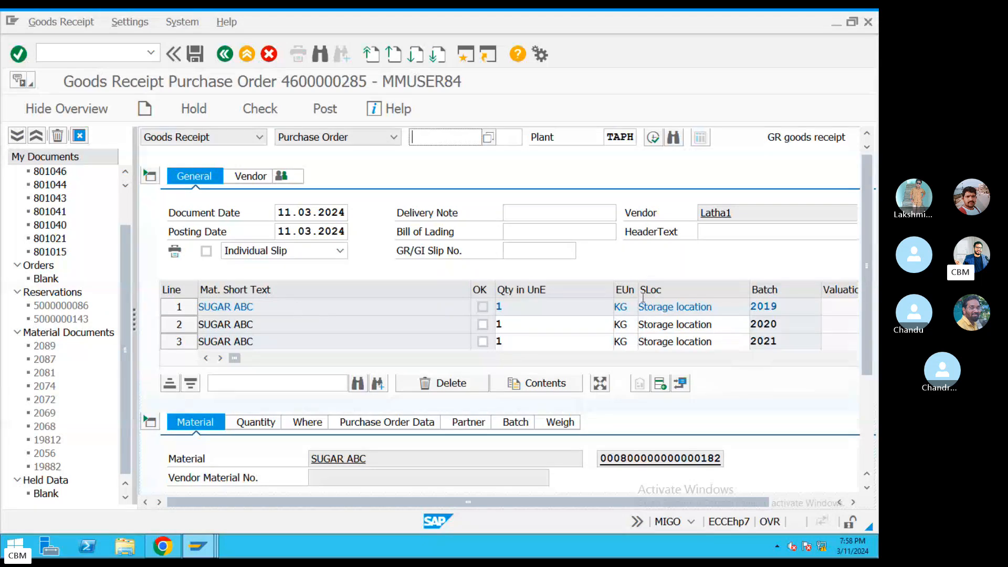
pyautogui.doubleClick(787, 310)
pyautogui.doubleClick(786, 327)
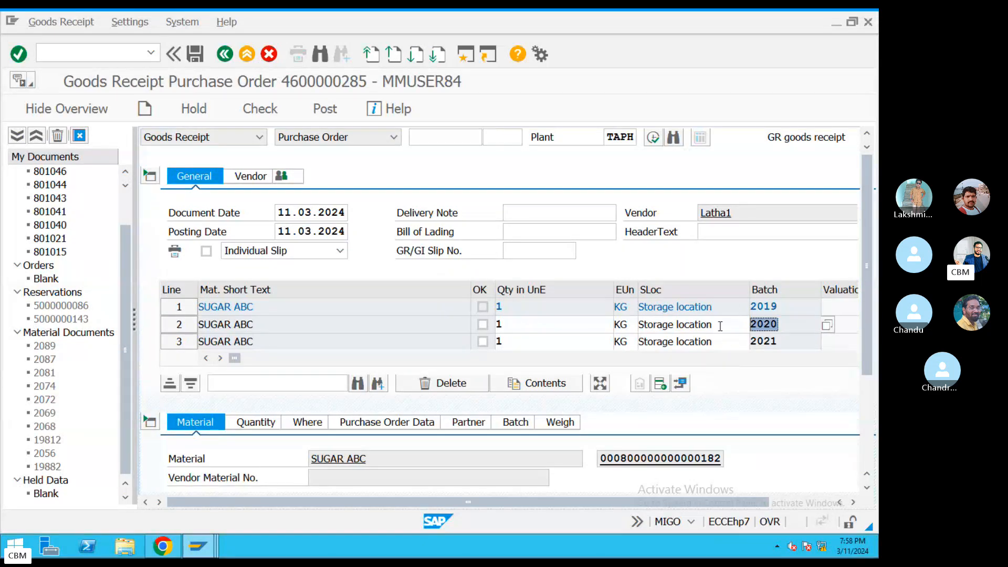
pyautogui.doubleClick(767, 340)
pyautogui.scroll(-3, 796, 222)
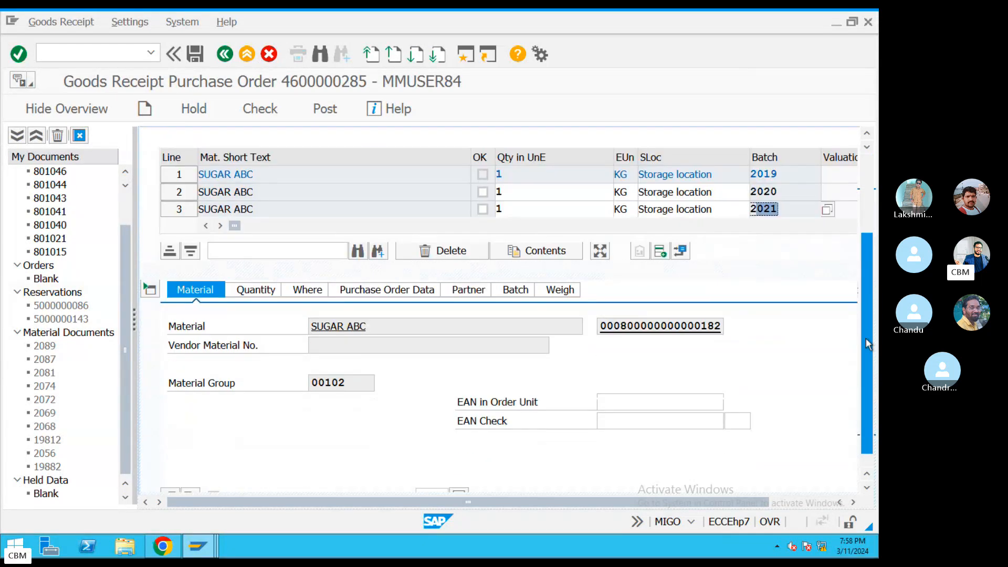
# Review batch 2019's classification (SUGAR value GREEN) and the SUGAR ABC storage-location stock
pyautogui.click(515, 291)
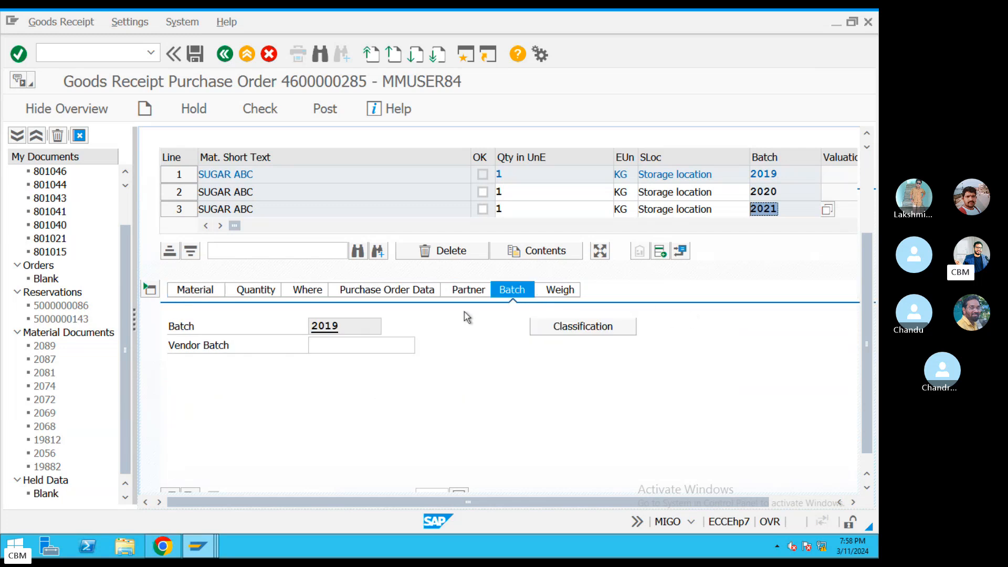
pyautogui.click(596, 330)
pyautogui.doubleClick(256, 328)
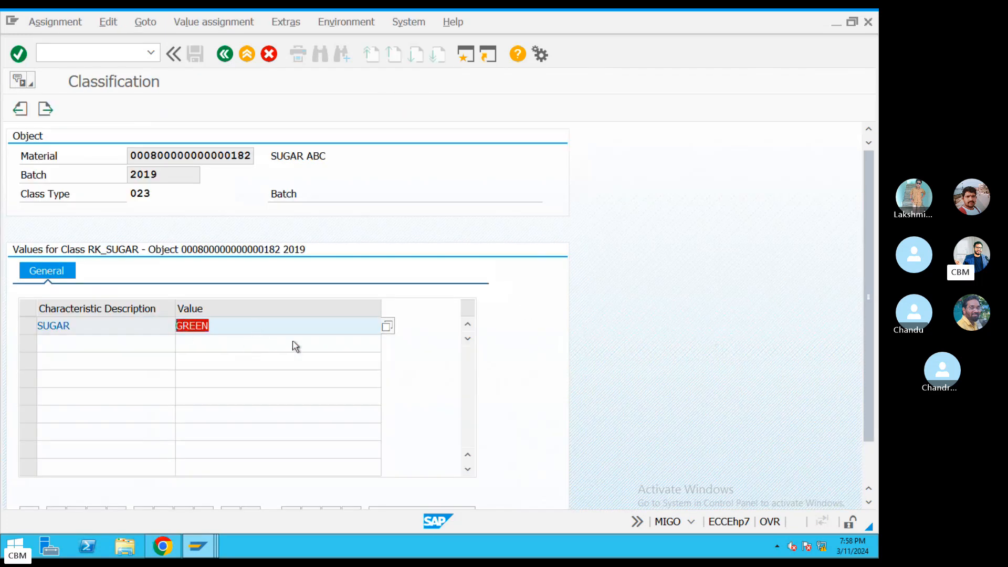
pyautogui.click(229, 55)
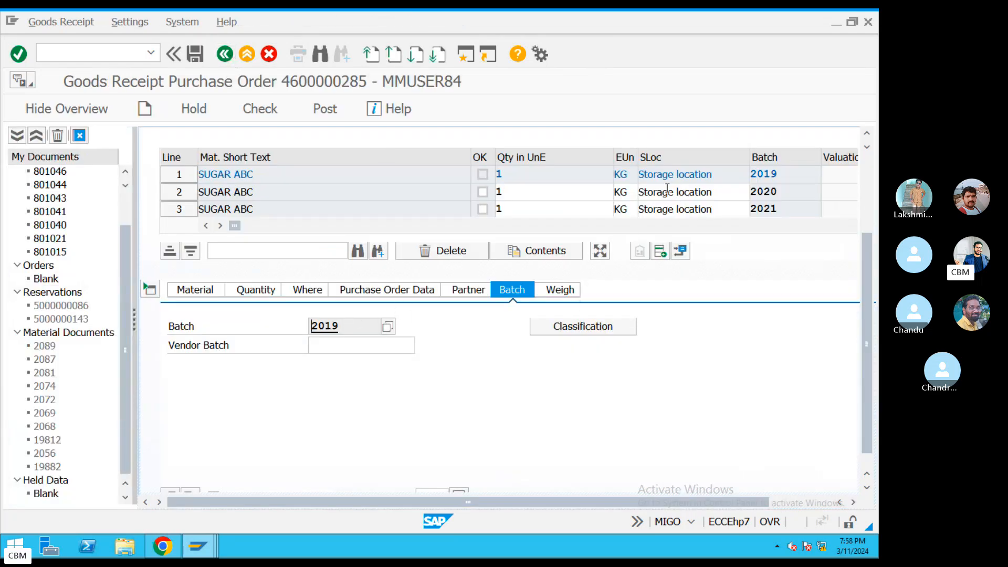
pyautogui.doubleClick(688, 203)
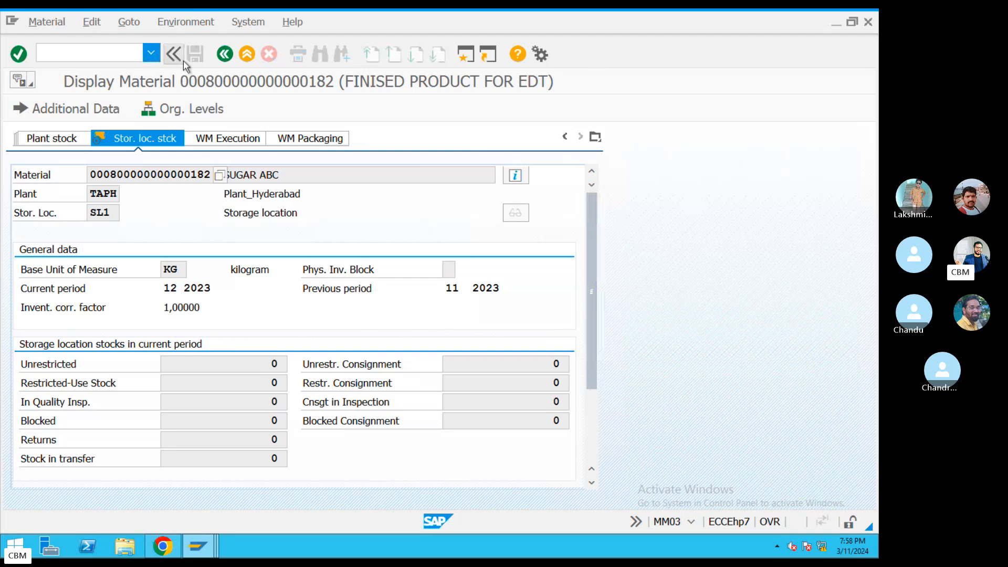
pyautogui.click(174, 54)
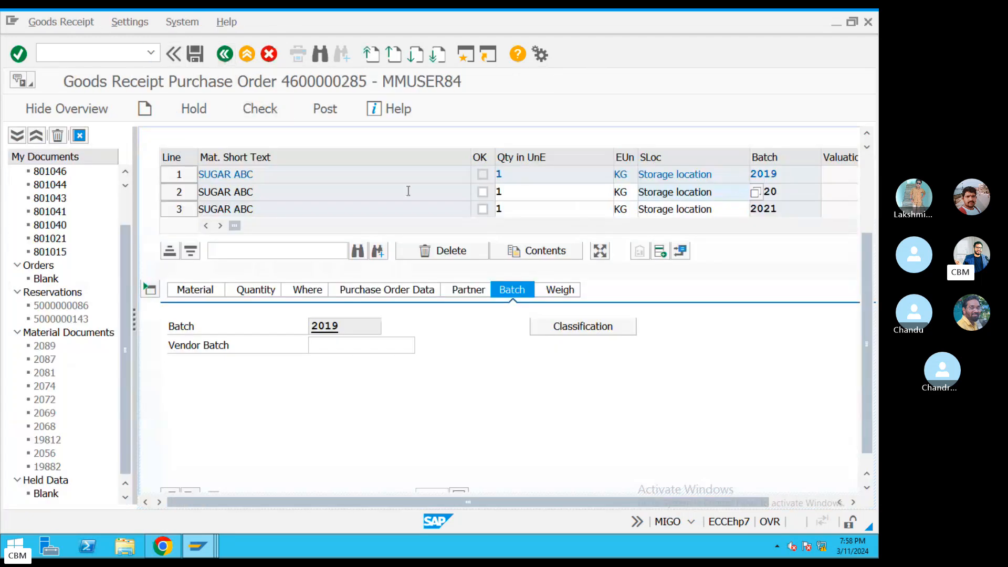
# Review the classification values of batch 2020 (WHITE) on line 2 and batch 2021 on line 3
pyautogui.click(179, 192)
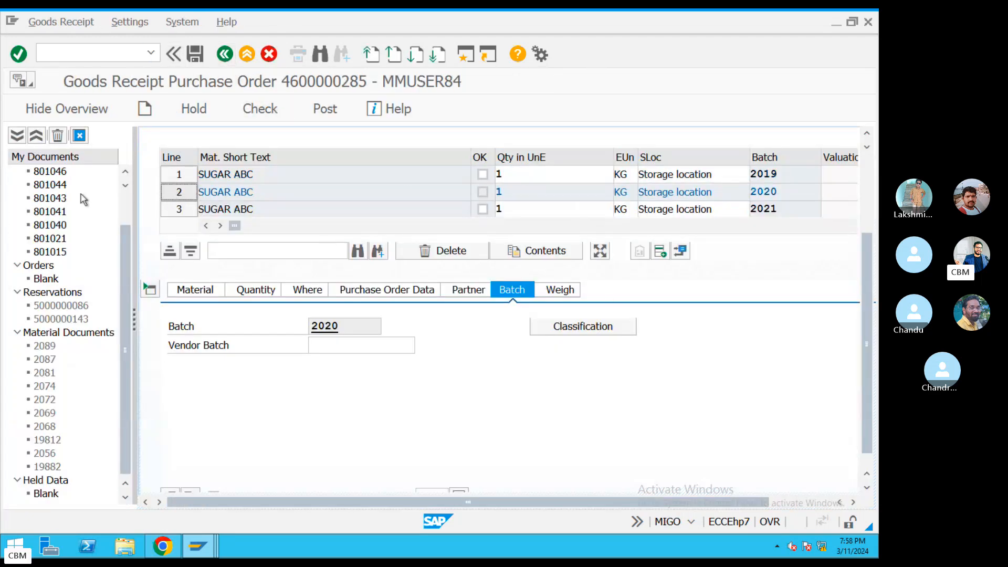
pyautogui.click(567, 326)
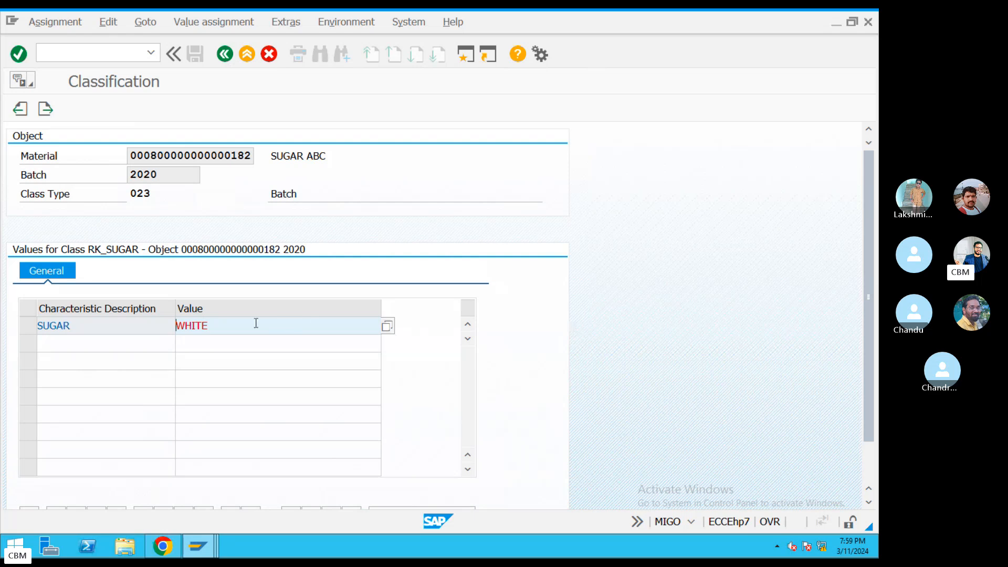
pyautogui.moveTo(255, 323); pyautogui.dragTo(146, 270)
pyautogui.click(225, 54)
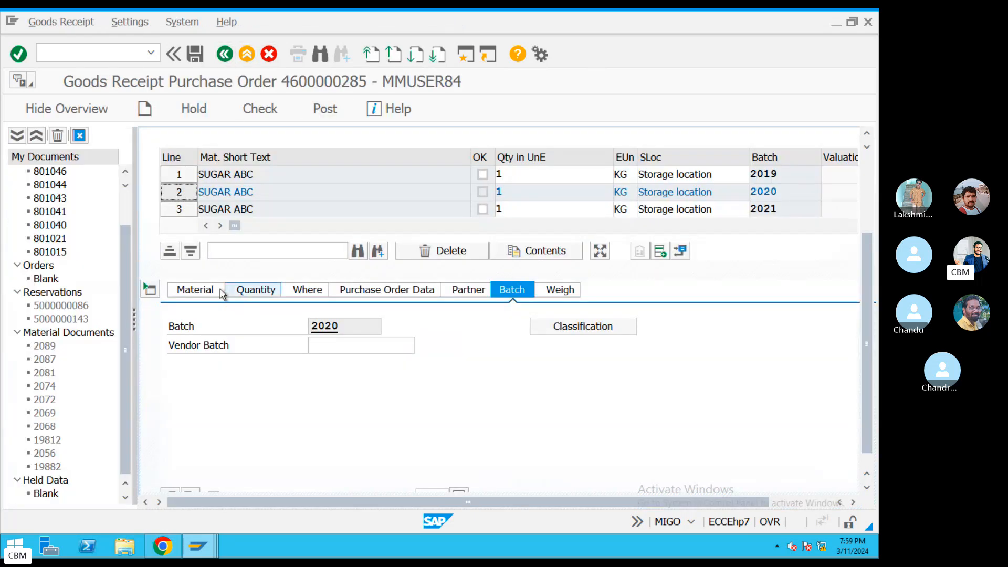
pyautogui.click(179, 209)
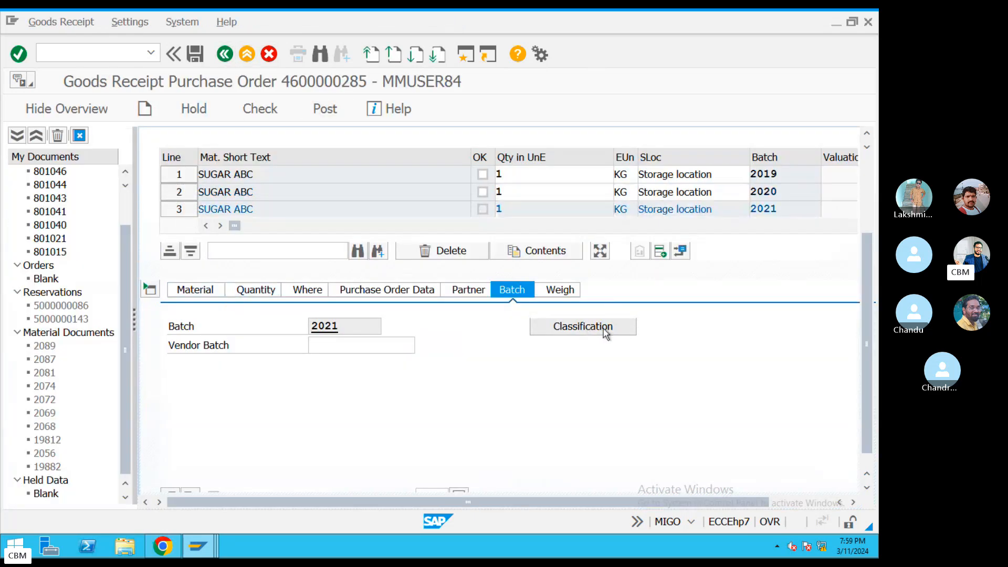
pyautogui.click(583, 327)
pyautogui.click(225, 55)
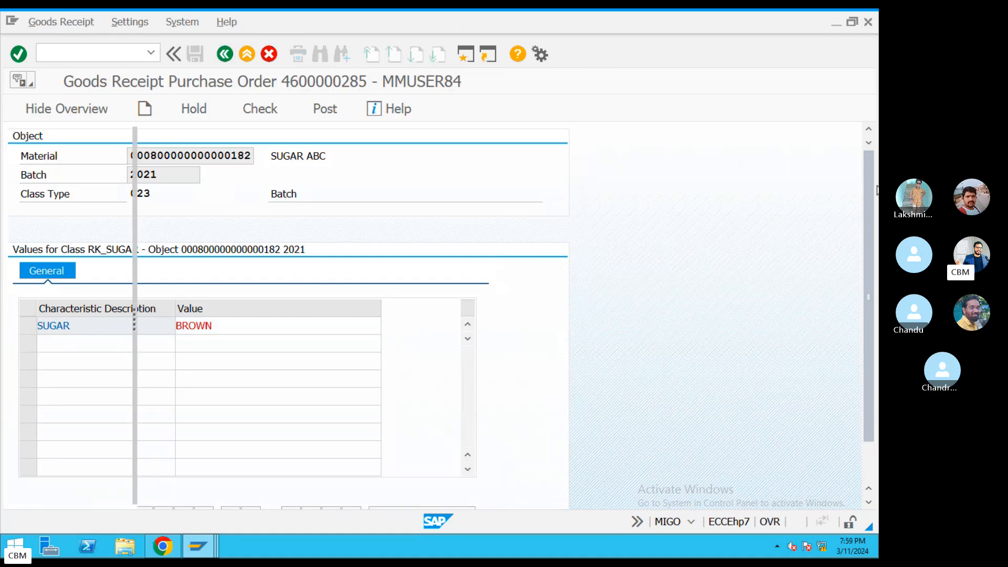
# Review line 3's vendor, PO data, destination and quantity tabs, mark it Item OK, and run Check
pyautogui.click(469, 290)
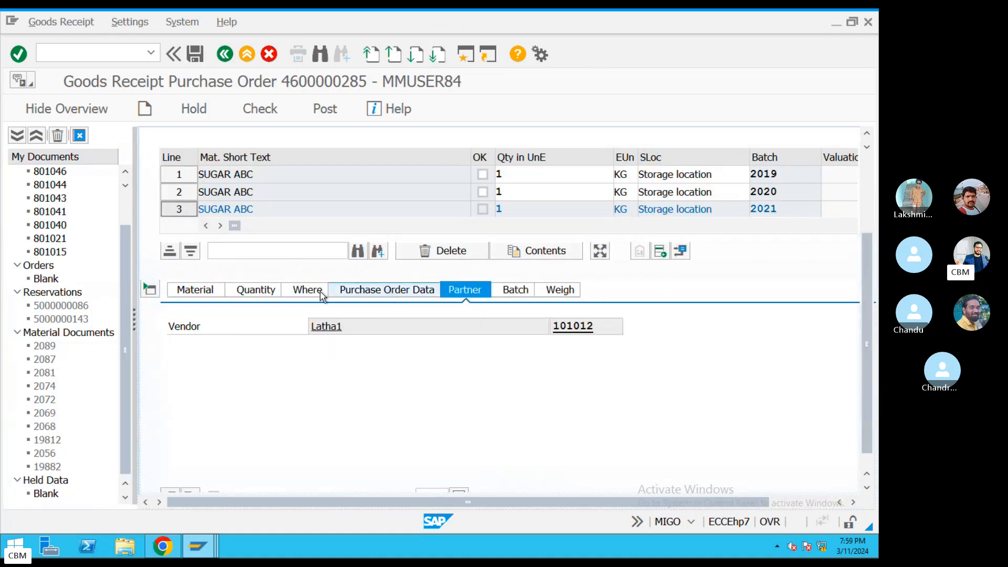
pyautogui.click(333, 290)
pyautogui.click(304, 290)
pyautogui.click(253, 290)
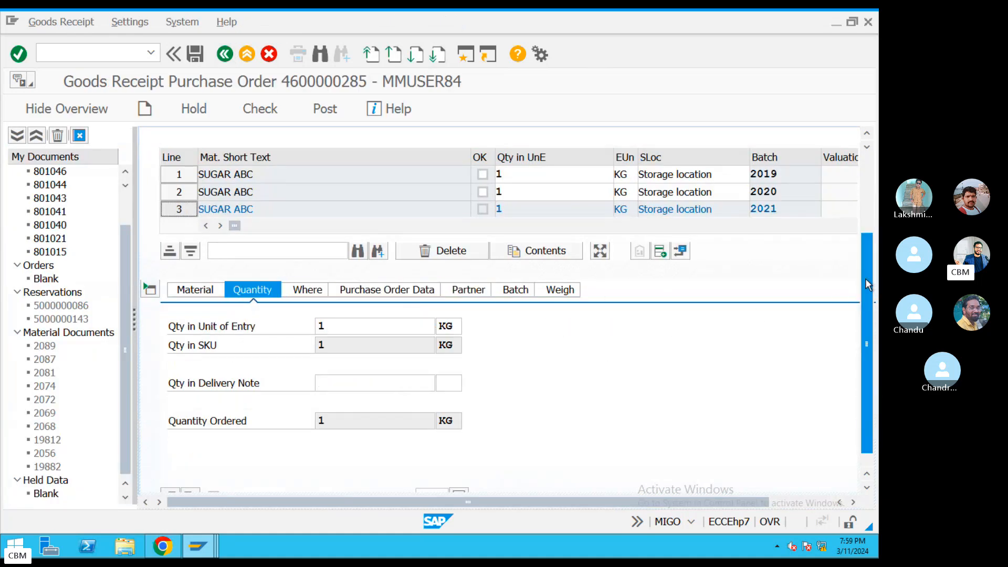
pyautogui.scroll(-1, 867, 281)
pyautogui.click(213, 478)
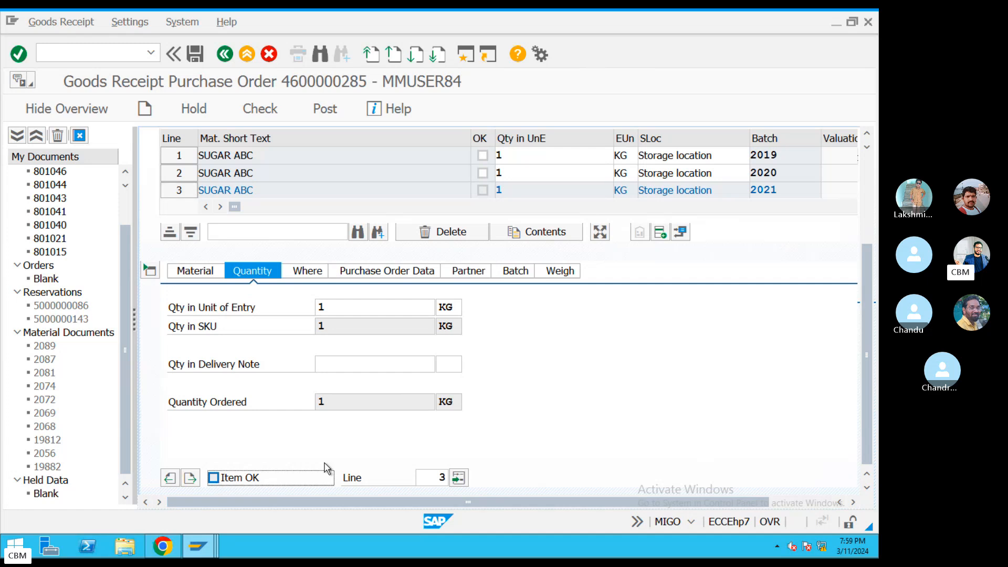
pyautogui.click(248, 112)
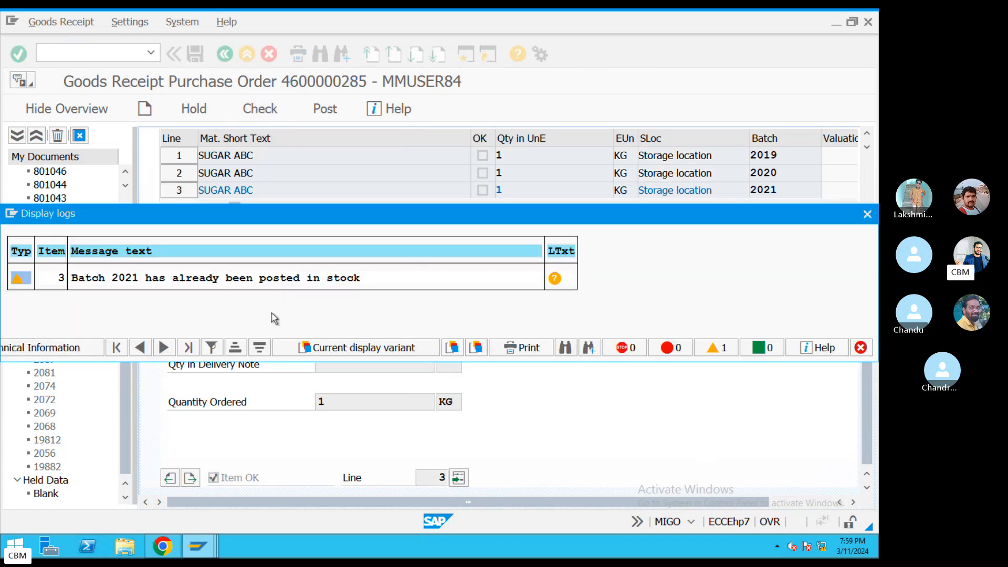
# Dismiss the check log and post the batch 2021 goods receipt
pyautogui.press('Return')
pyautogui.click(320, 107)
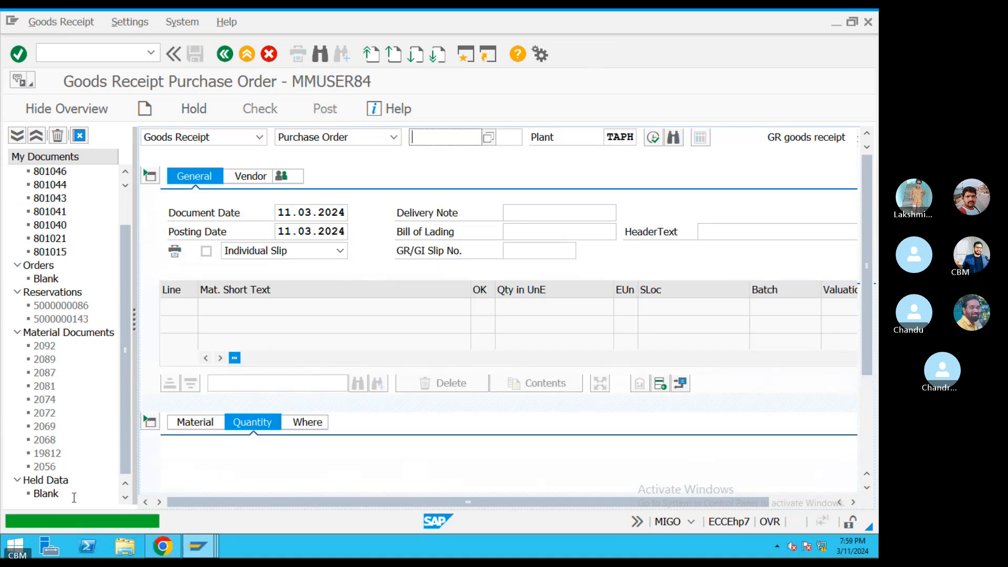
pyautogui.click(252, 58)
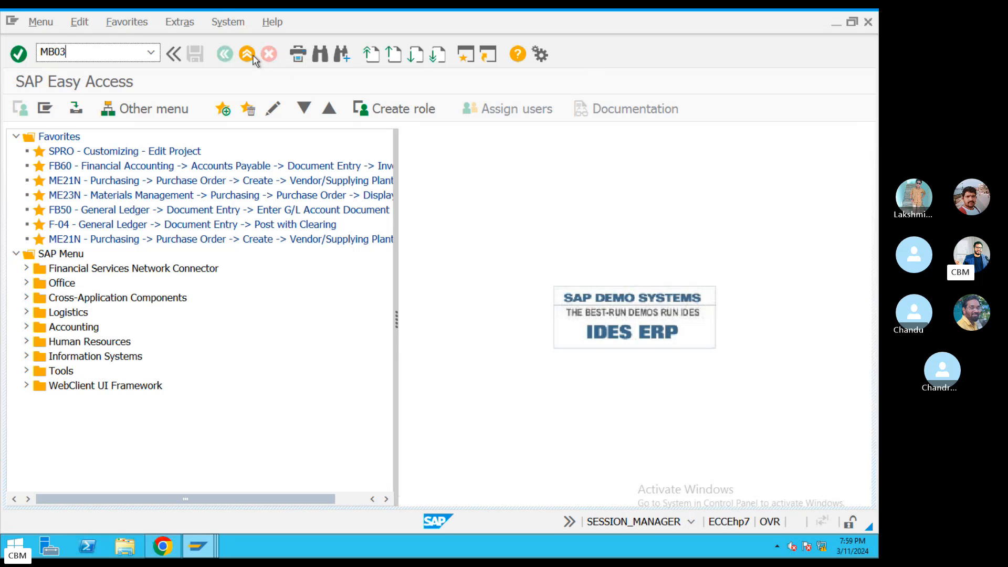
# Display material document 2092 in MB03 and review its accounting document
pyautogui.press('Return')
pyautogui.press('Return')
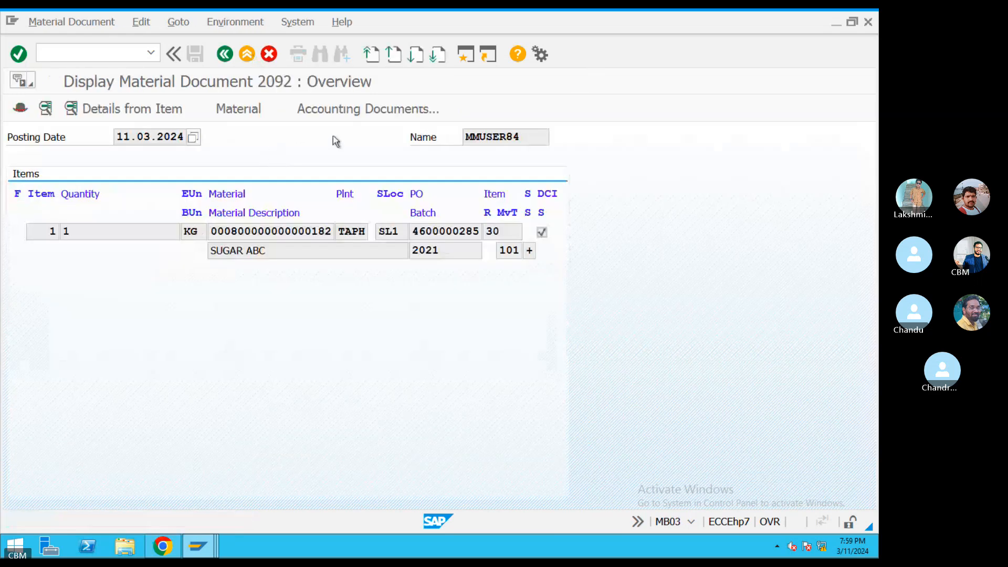
pyautogui.click(342, 112)
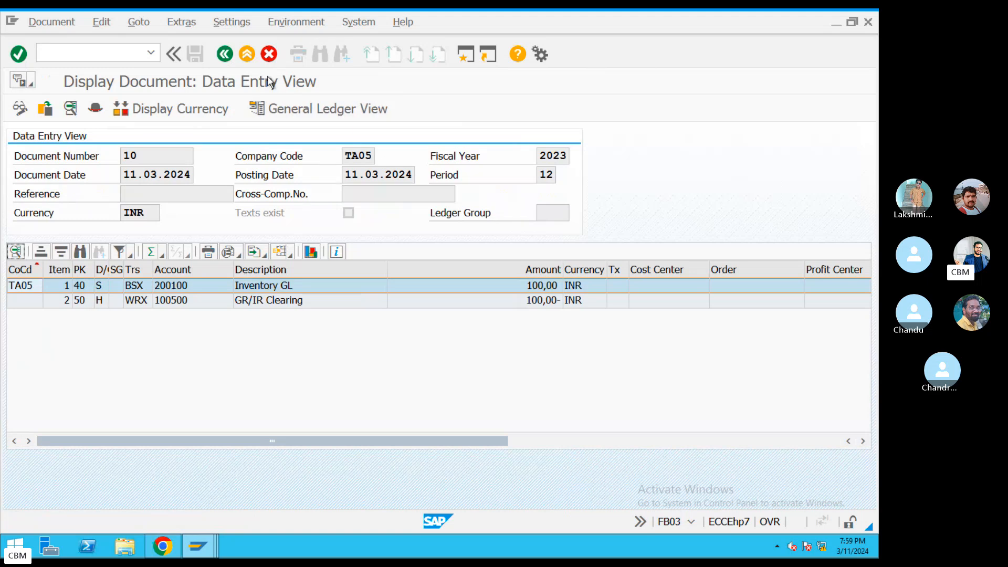
pyautogui.click(225, 54)
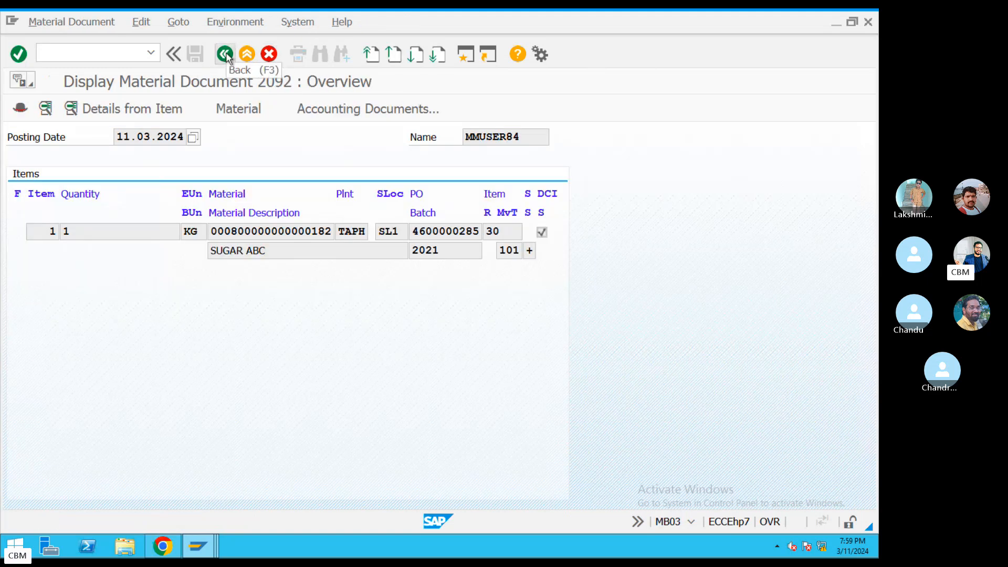
pyautogui.click(225, 54)
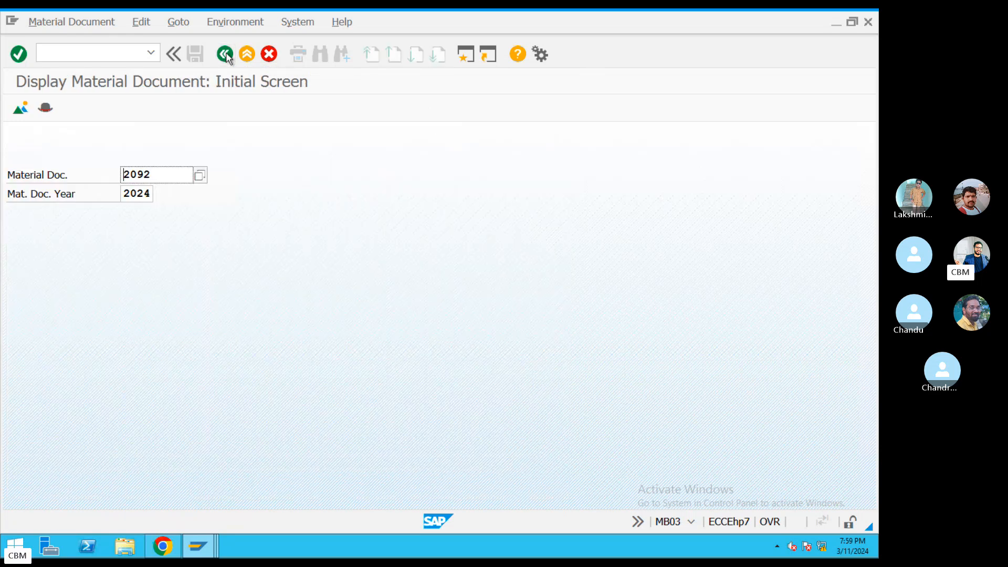
pyautogui.click(225, 54)
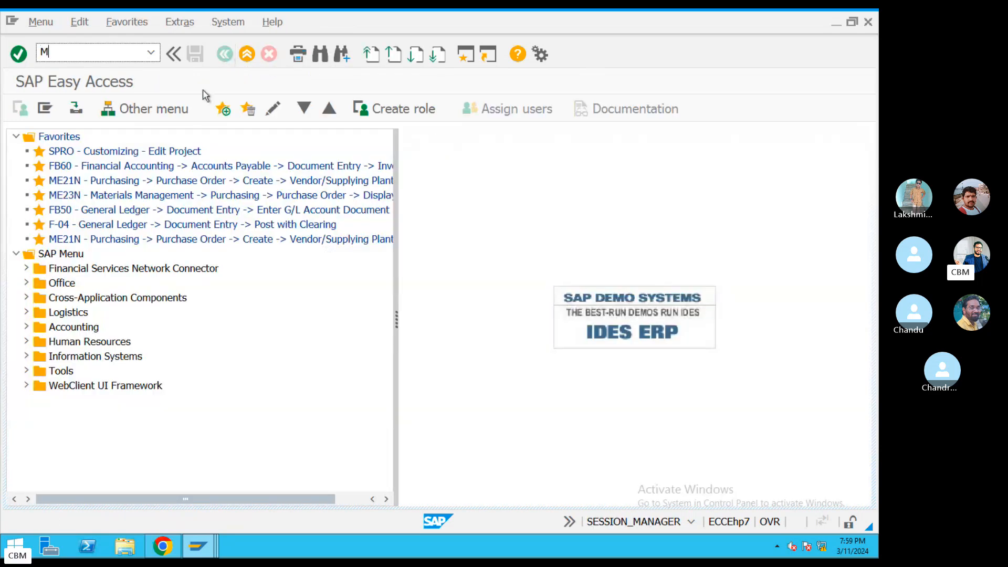
# Run MMBE for SUGAR ABC at plant TAPH, SL1, and inspect batch 2021's 1,000 unrestricted and 2,000 on-order stock
pyautogui.press('Return')
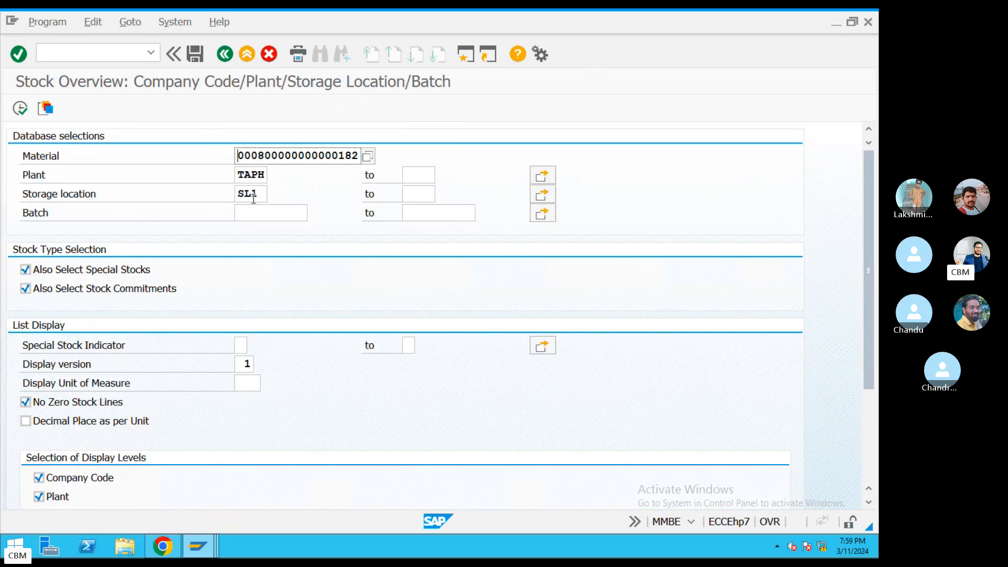
pyautogui.click(265, 215)
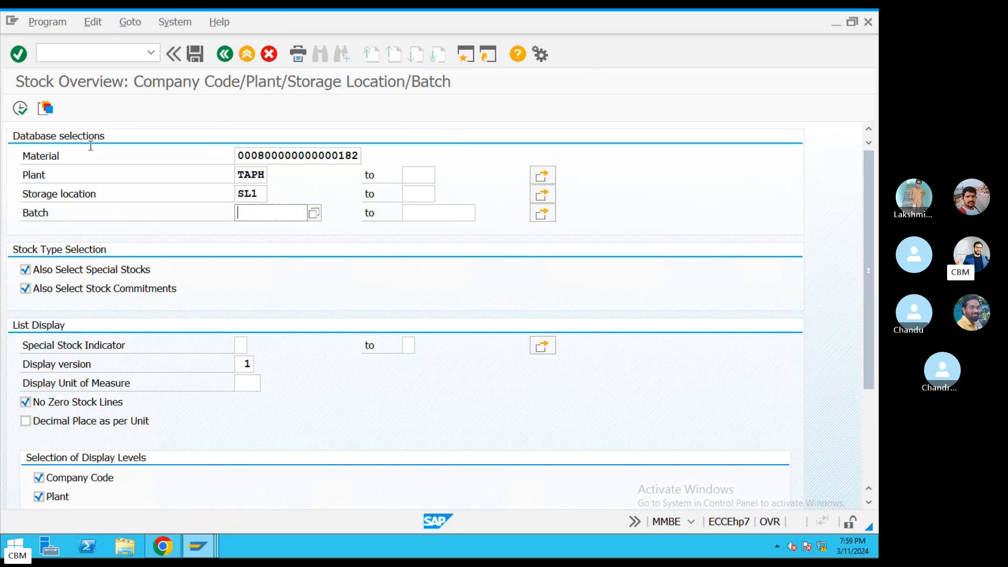
pyautogui.click(20, 108)
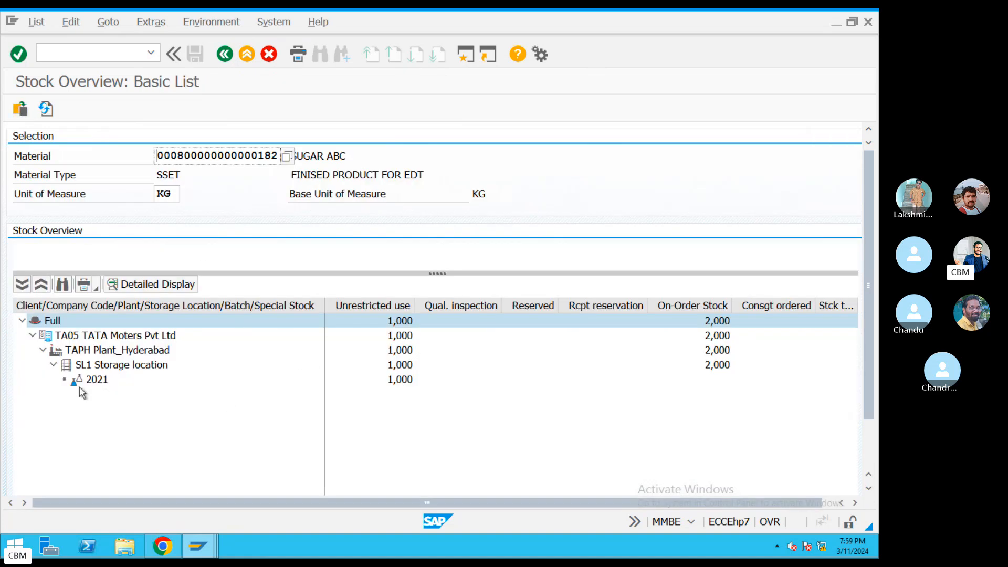
pyautogui.click(73, 382)
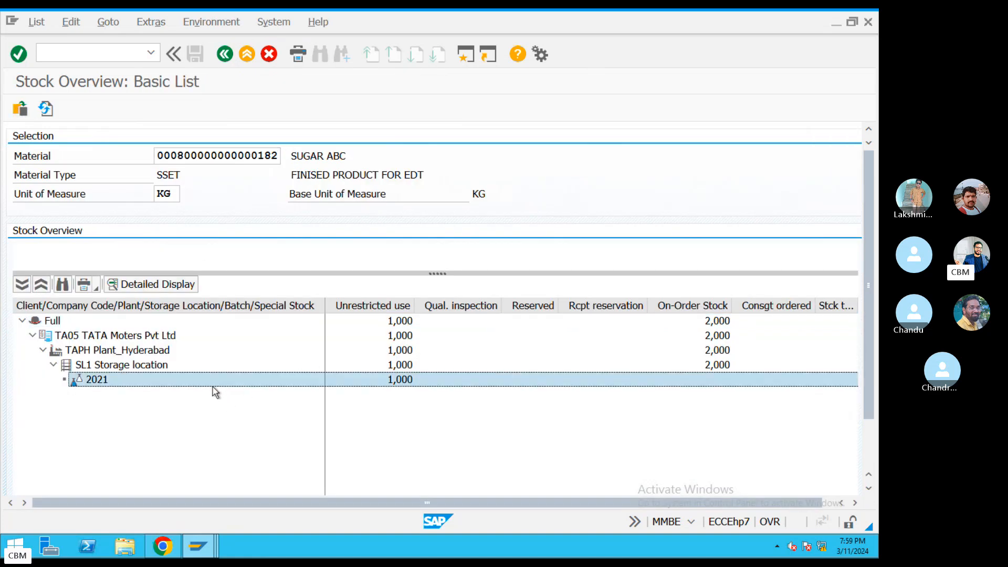
pyautogui.click(103, 384)
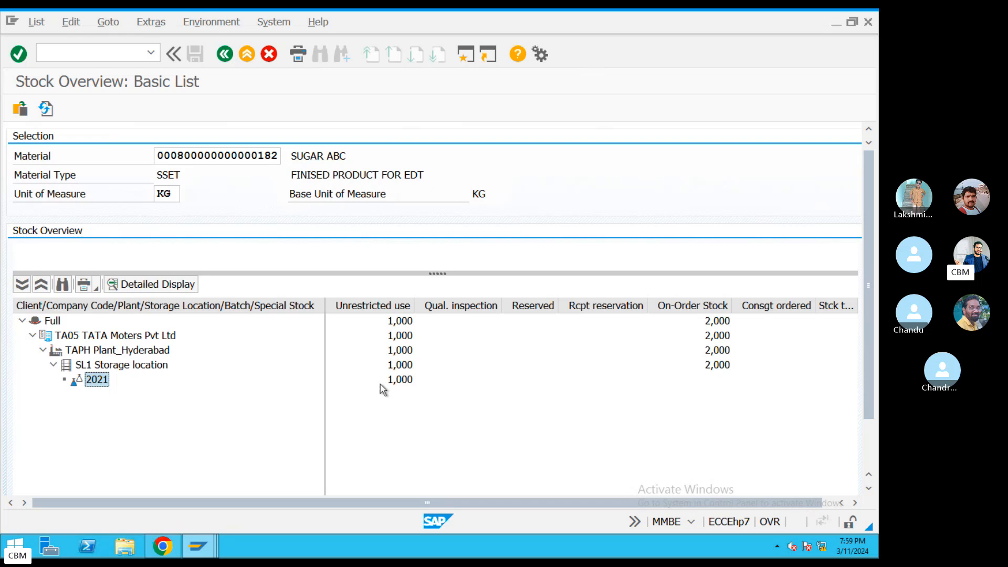
pyautogui.click(400, 385)
pyautogui.click(713, 366)
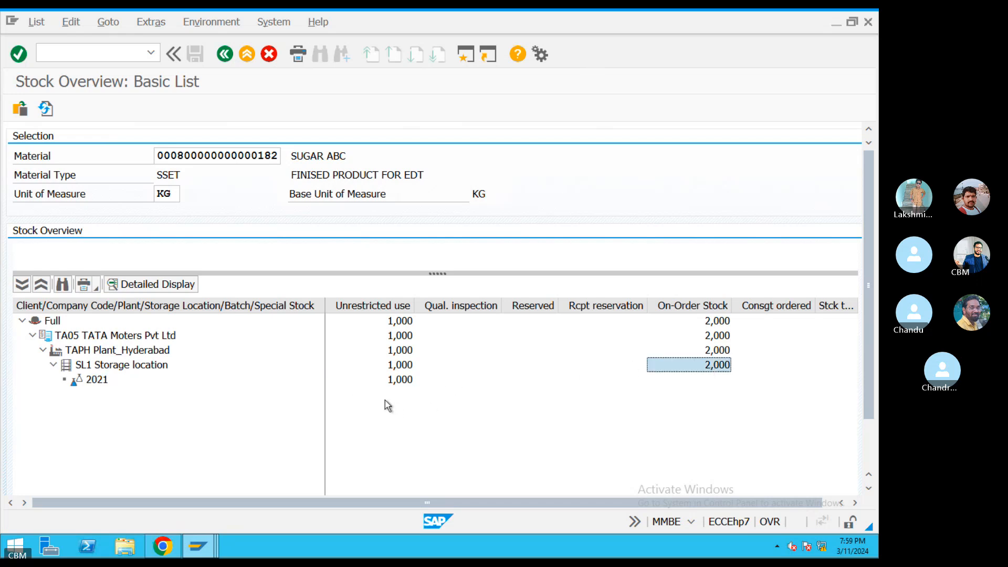
pyautogui.click(394, 382)
pyautogui.doubleClick(92, 366)
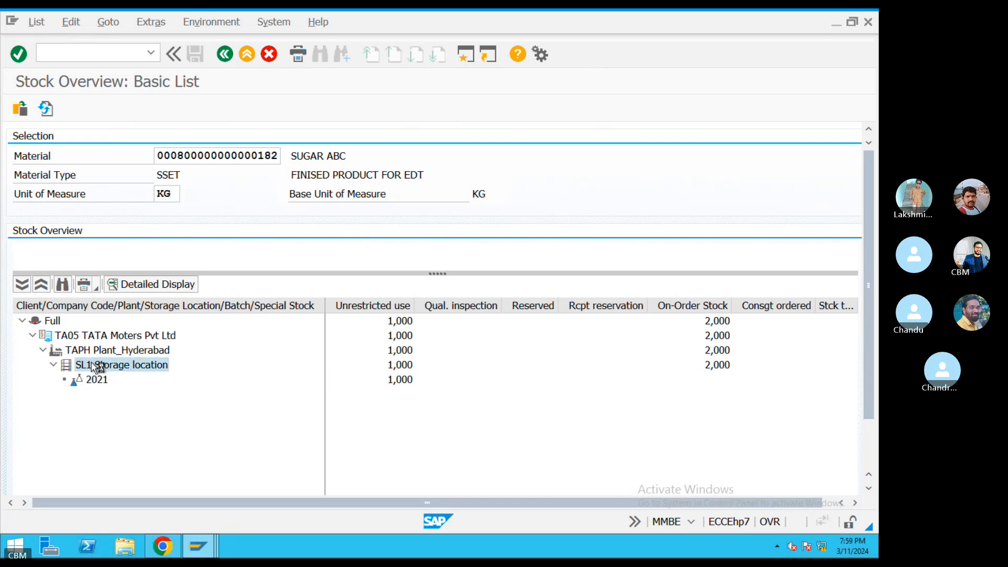
pyautogui.click(477, 214)
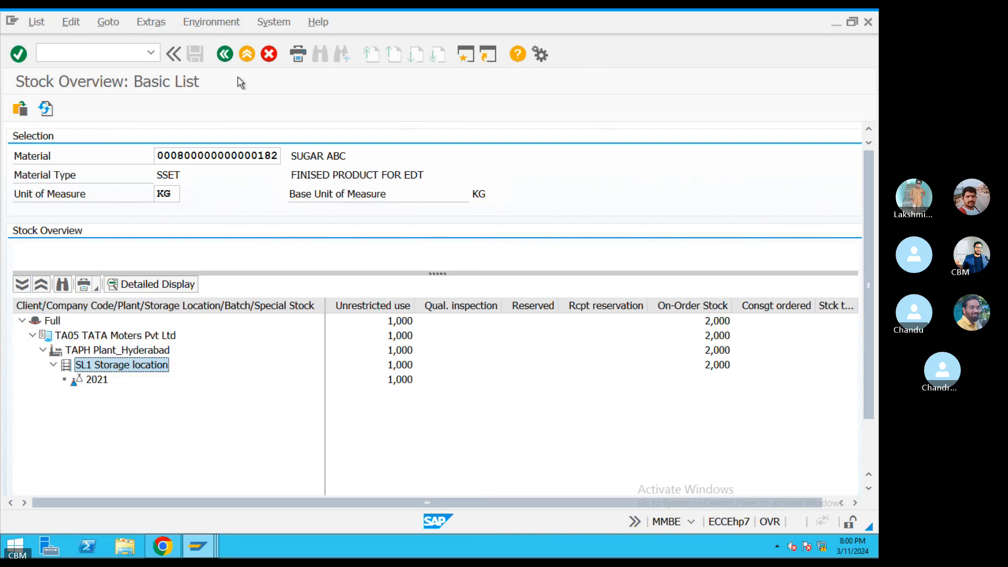
pyautogui.click(225, 53)
# Rerun the stock overview filtered to batches 2019–2021, showing only batch 2021
pyautogui.click(273, 214)
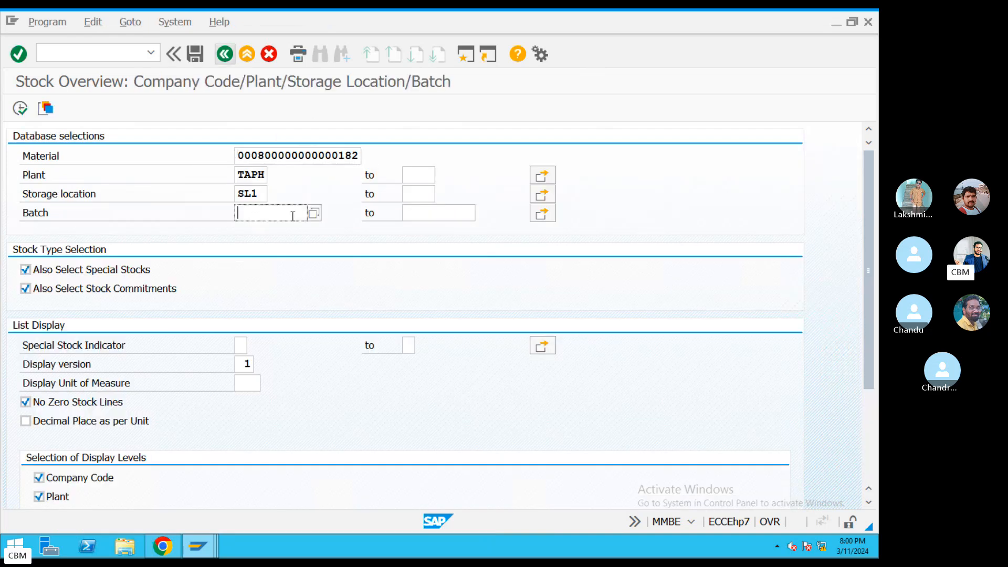
pyautogui.click(436, 209)
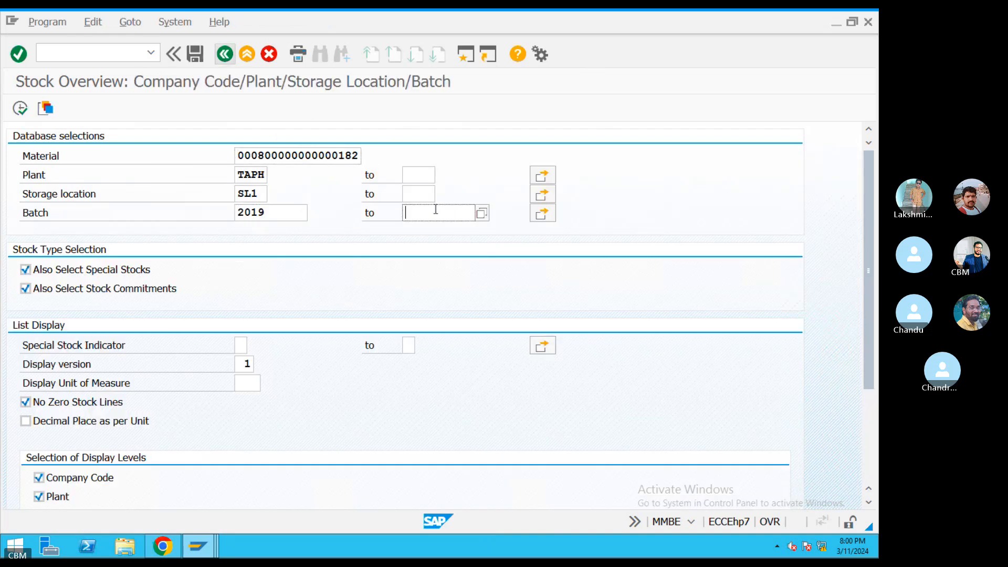
pyautogui.write('2021')
pyautogui.click(20, 108)
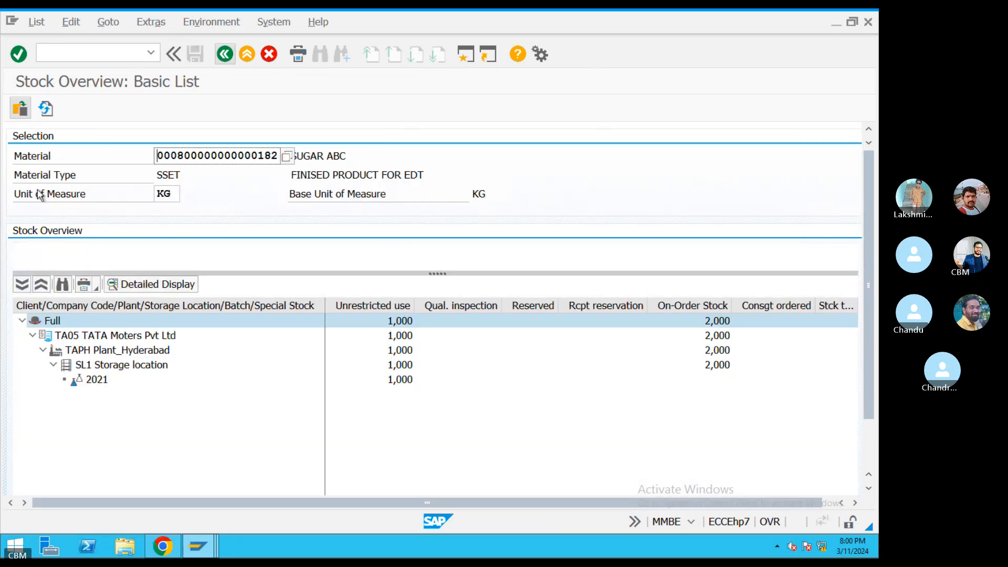
pyautogui.click(97, 379)
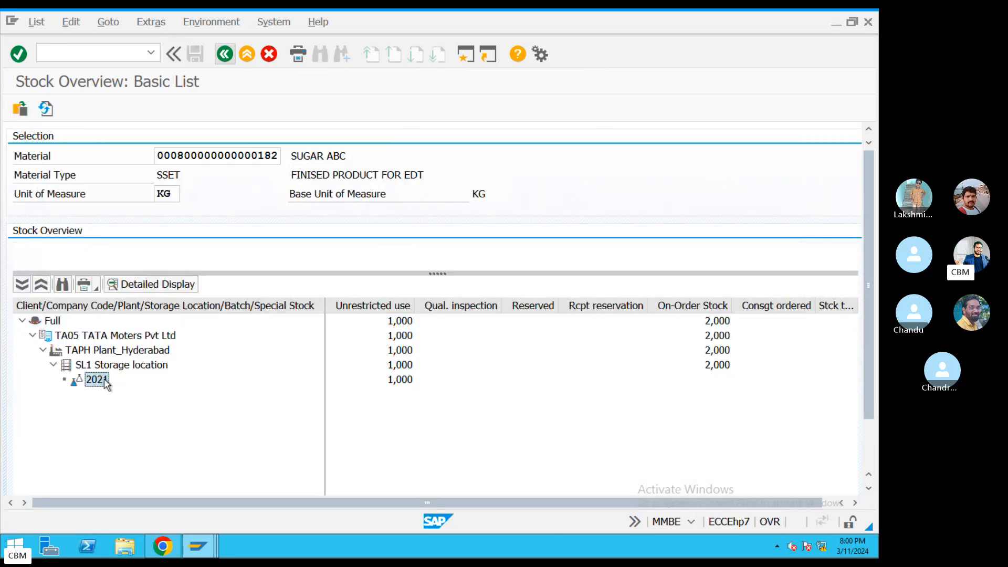
pyautogui.click(247, 54)
pyautogui.write('M')
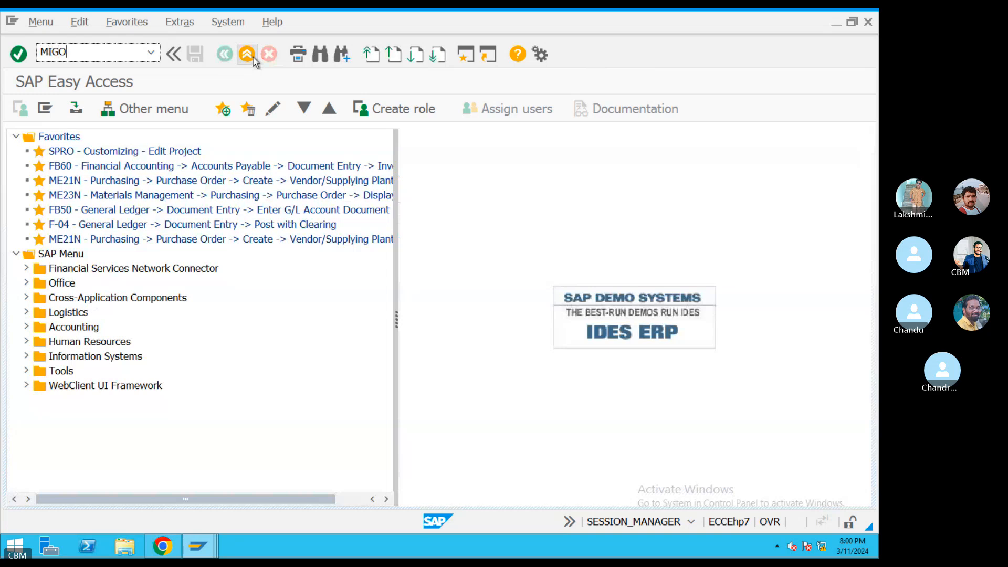
pyautogui.write('IGO')
pyautogui.press('Return')
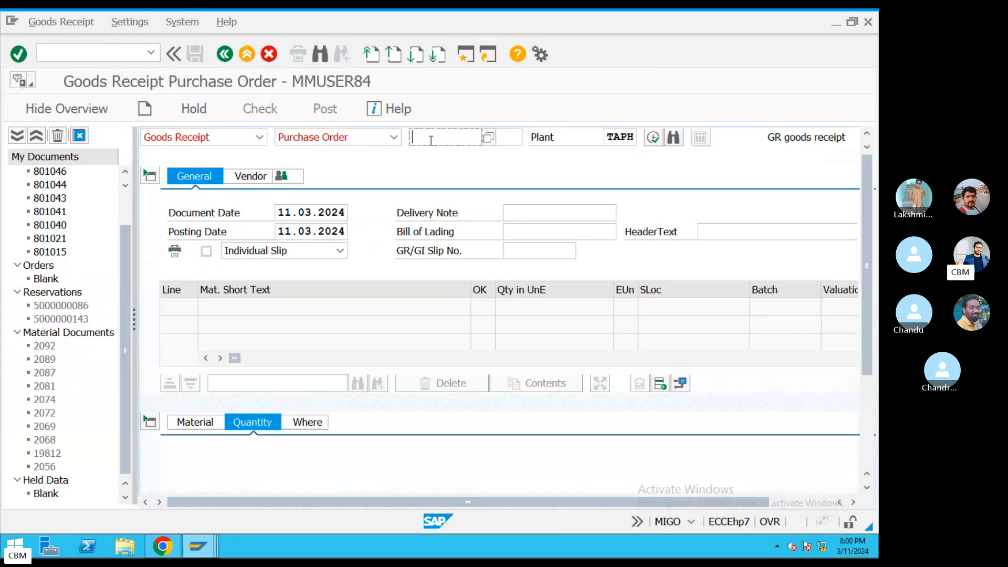
pyautogui.hotkey('ctrl', 'v')
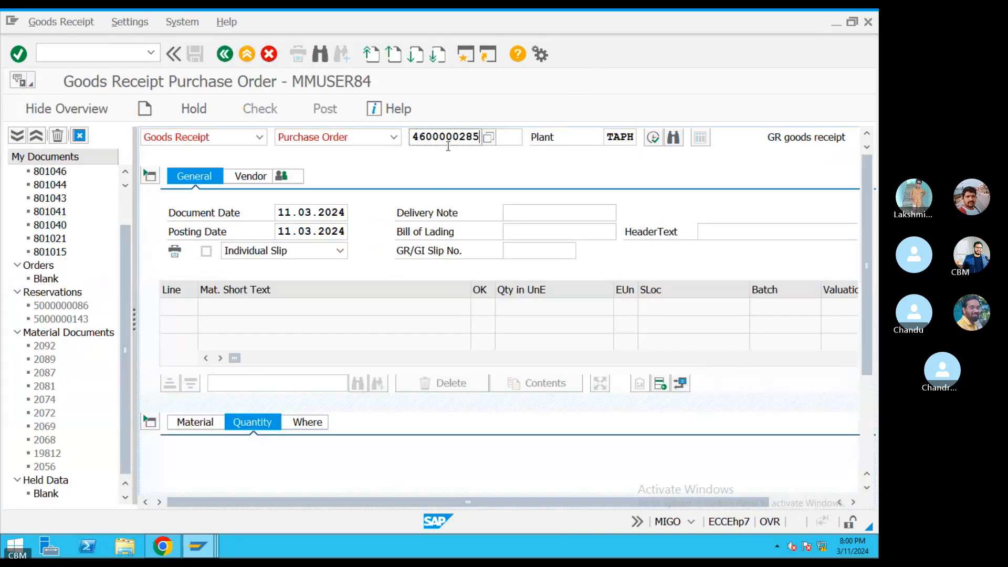
pyautogui.click(652, 140)
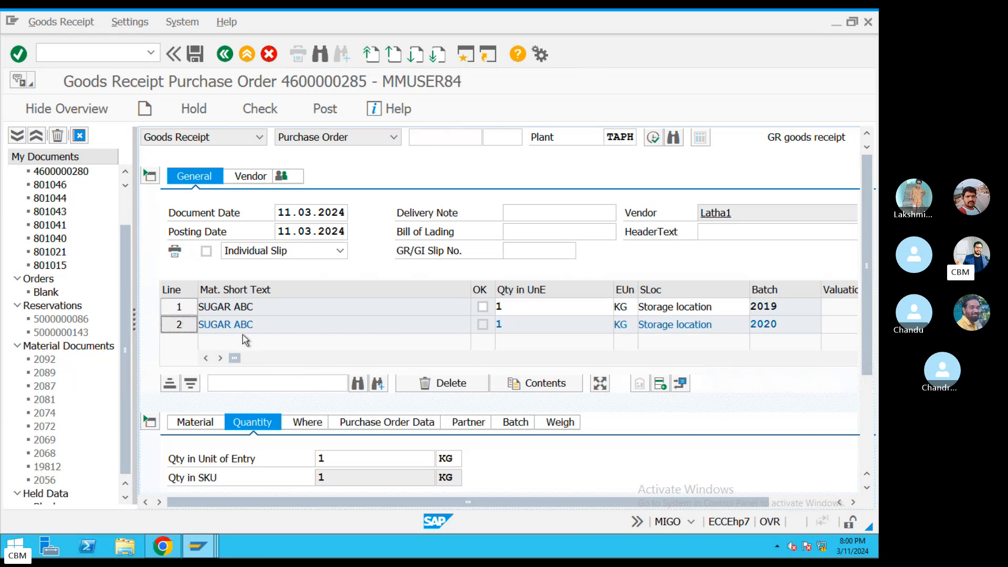
pyautogui.click(179, 306)
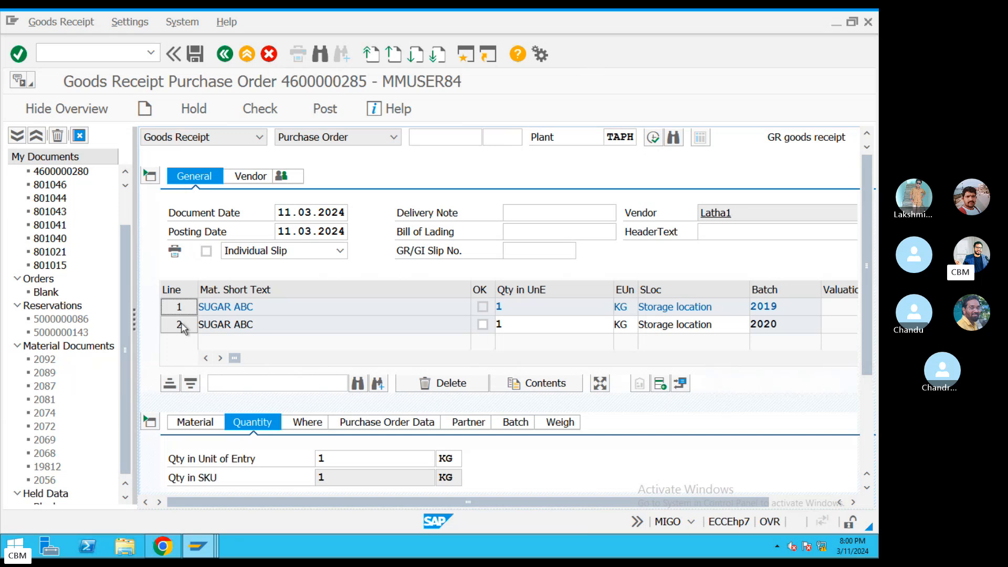
pyautogui.click(179, 325)
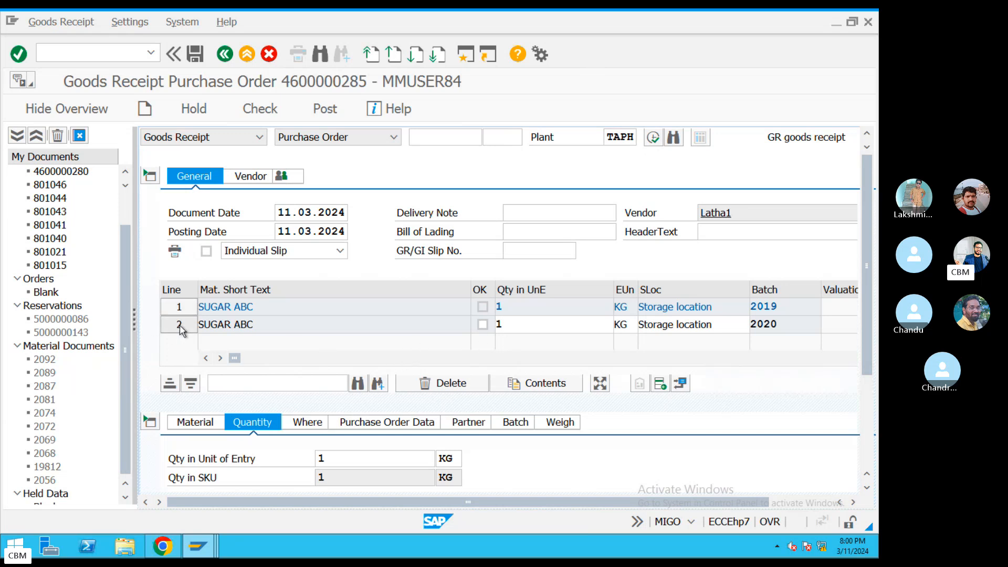
pyautogui.click(225, 53)
pyautogui.click(331, 315)
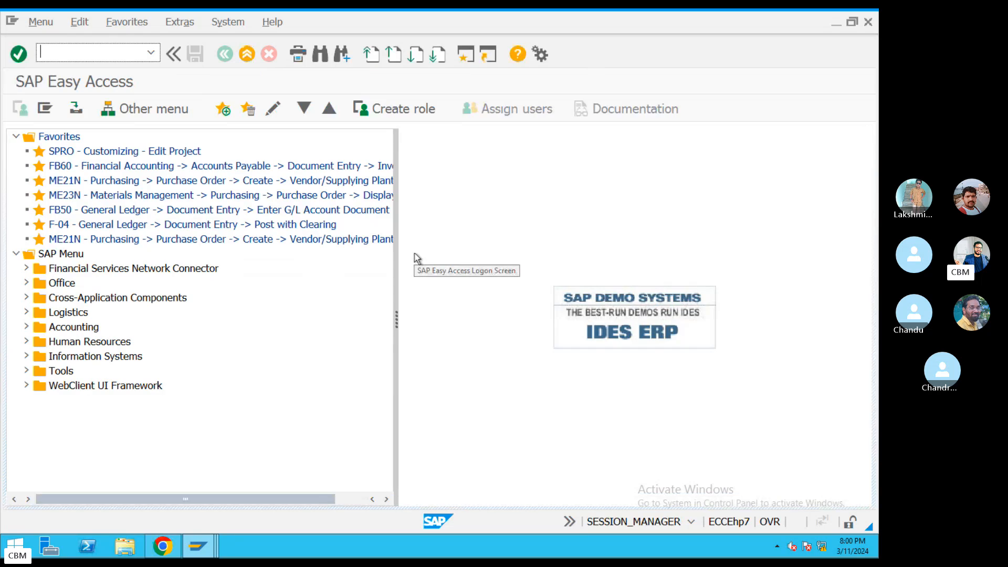
pyautogui.write('MIGO')
pyautogui.press('Return')
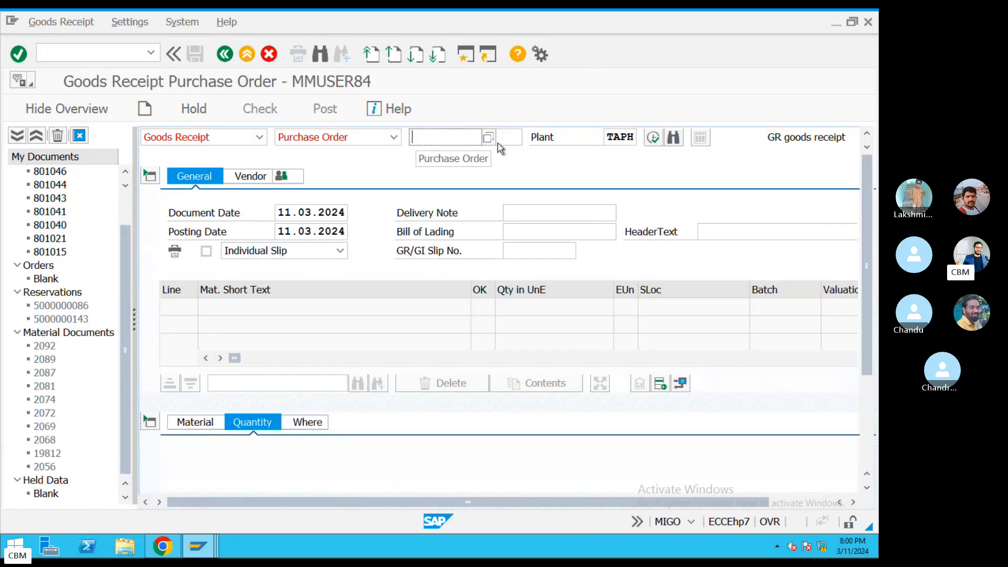
pyautogui.click(472, 140)
pyautogui.click(455, 154)
pyautogui.click(656, 140)
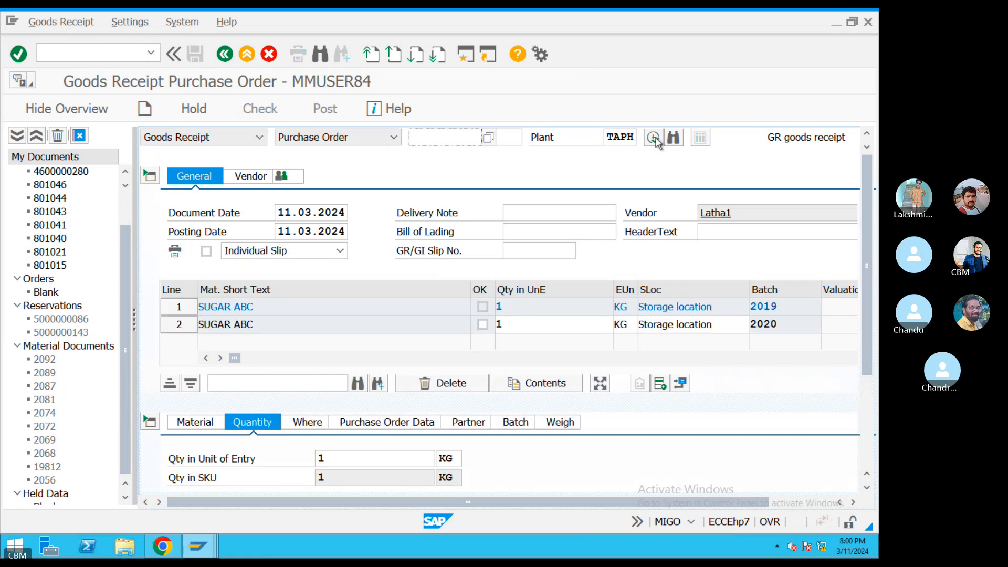
# Mark lines 1 and 2 (batches 2019, 2020) OK, check, and post as document 2093
pyautogui.click(600, 382)
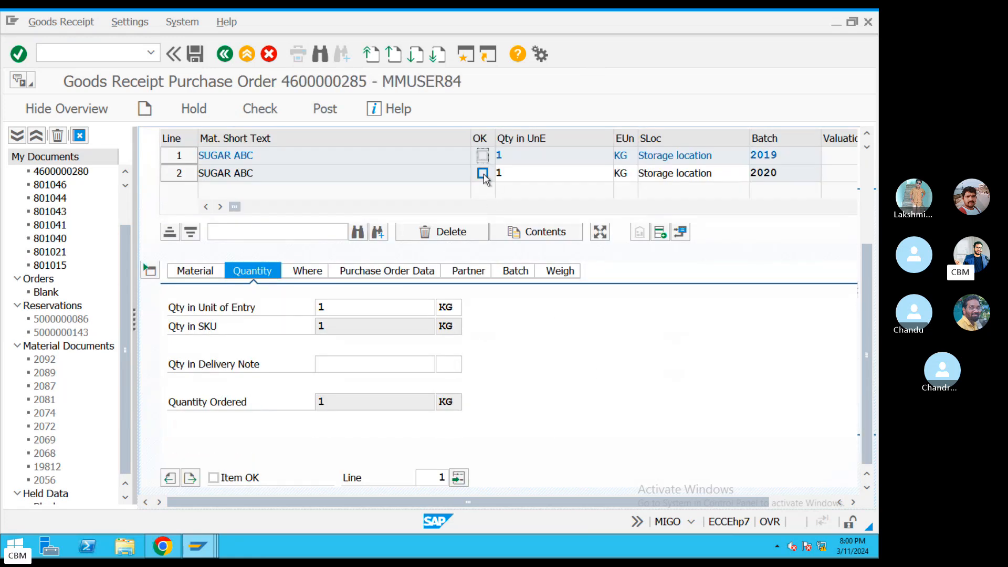
pyautogui.click(483, 172)
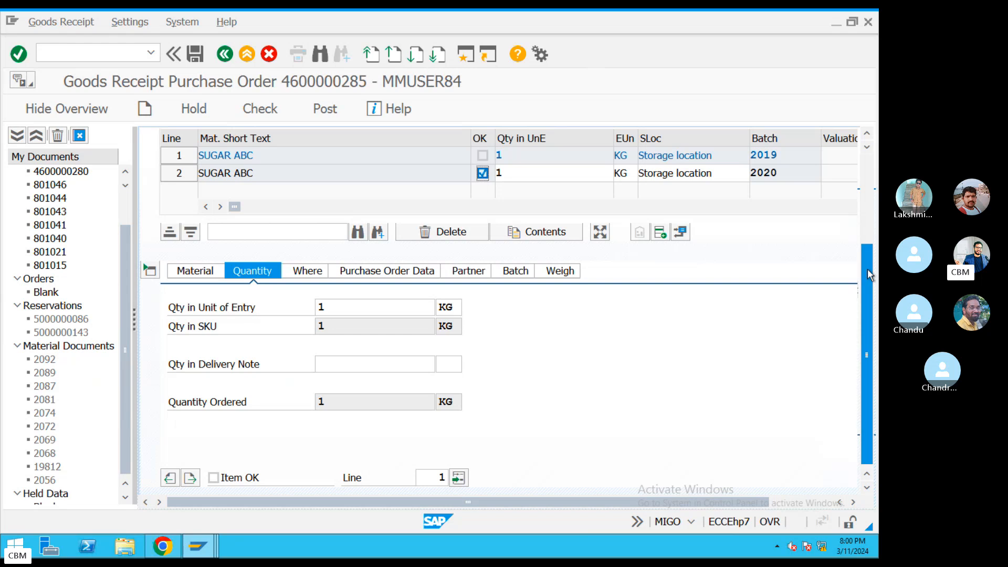
pyautogui.click(214, 477)
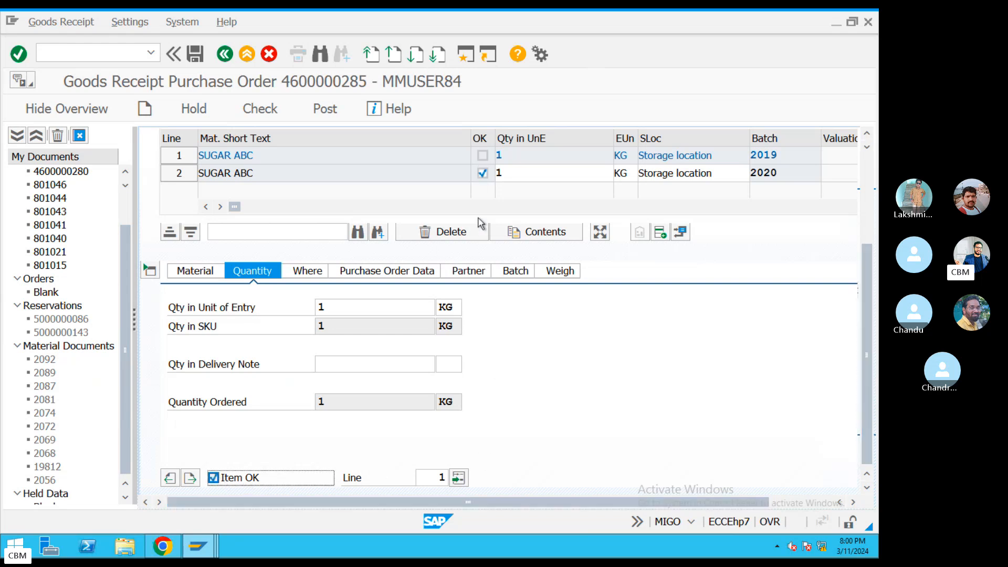
pyautogui.click(483, 155)
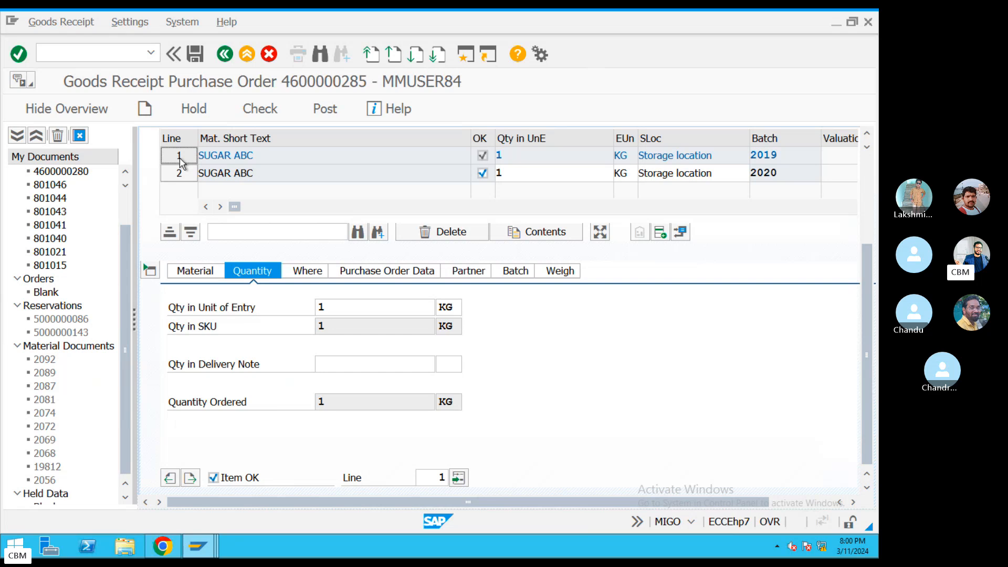
pyautogui.click(258, 109)
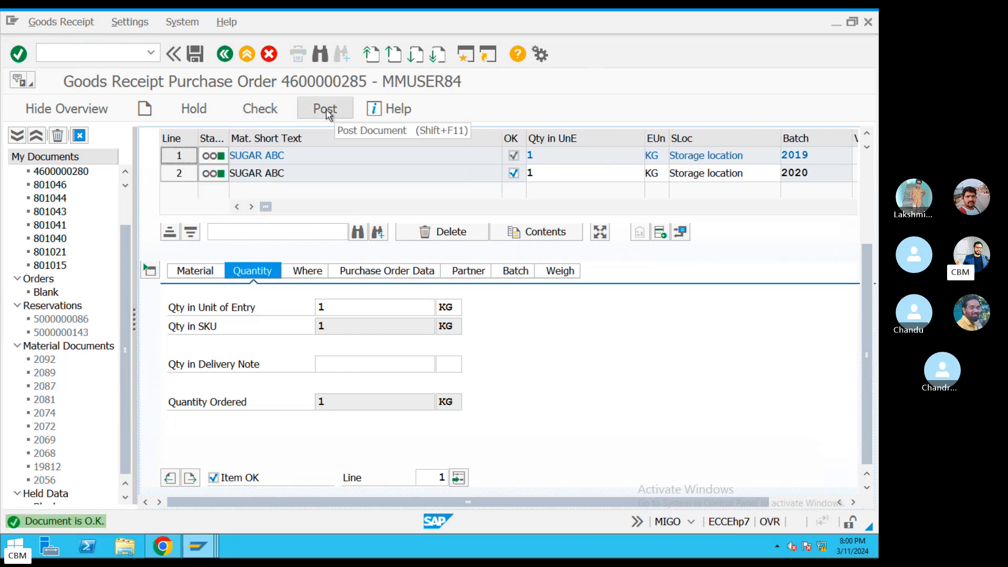
pyautogui.click(326, 111)
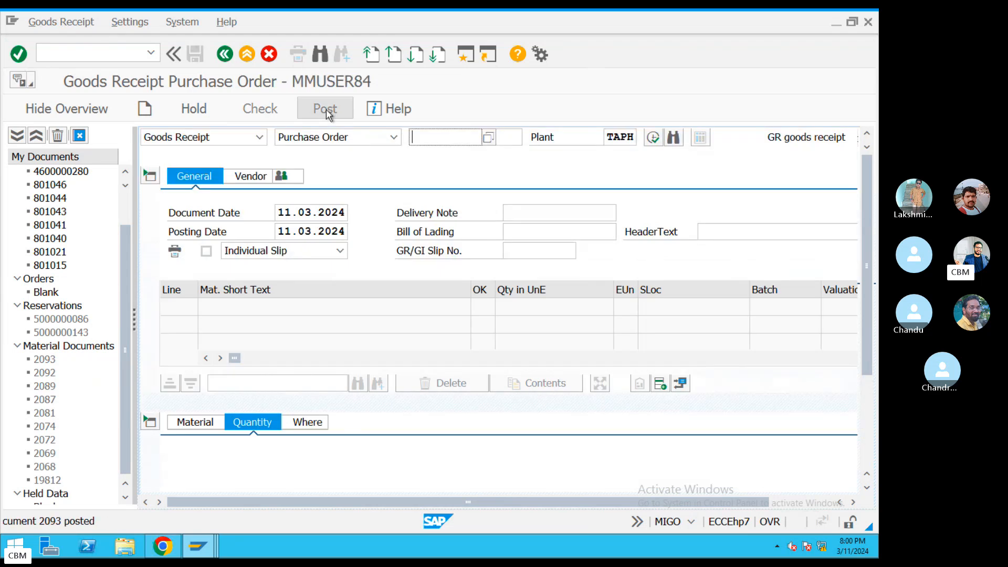
# Run MMBE for SUGAR ABC with the batch range set to 2019 through 2021
pyautogui.click(247, 53)
pyautogui.write('MMBE')
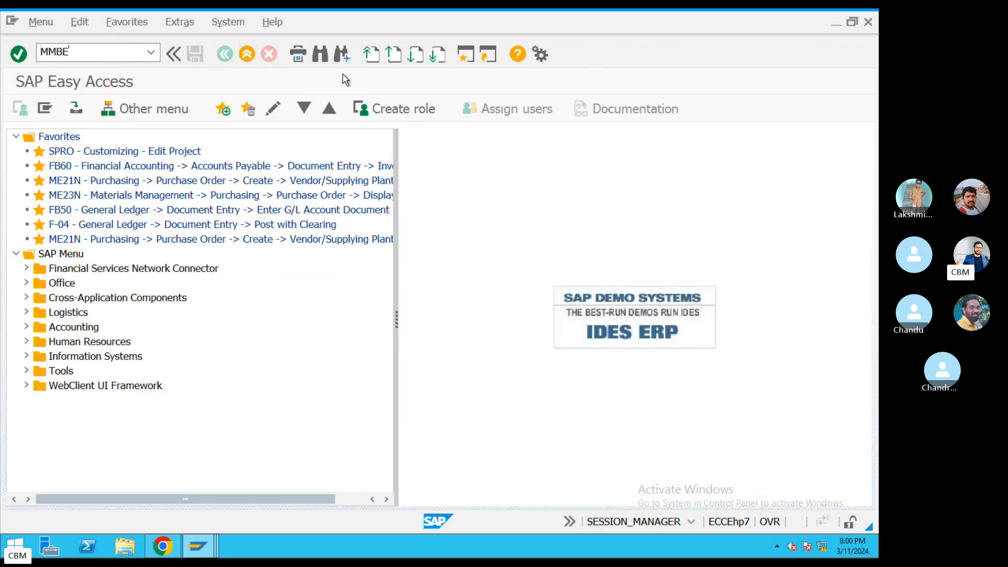
pyautogui.press('Return')
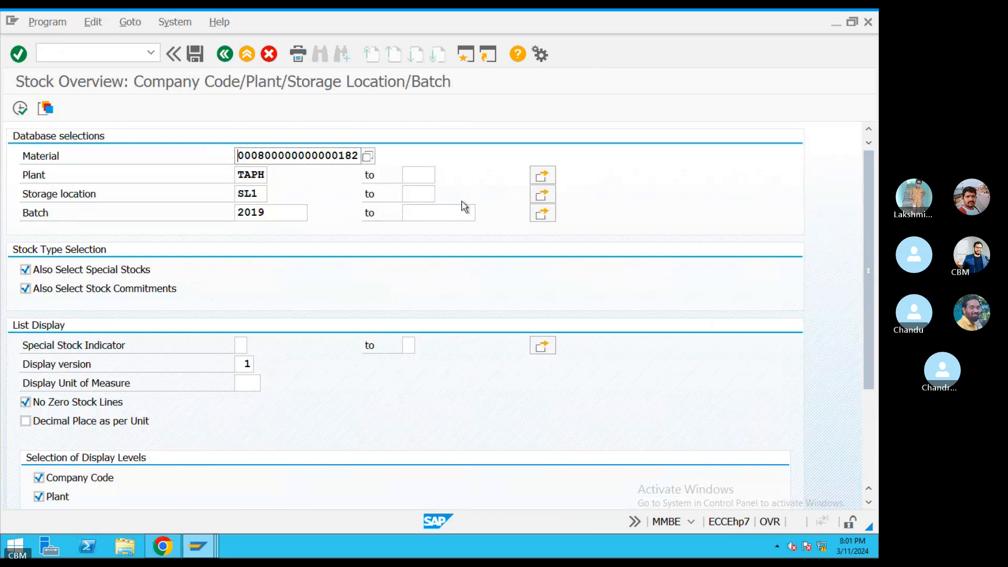
pyautogui.click(438, 214)
pyautogui.write('3')
pyautogui.press('BackSpace')
pyautogui.write('20')
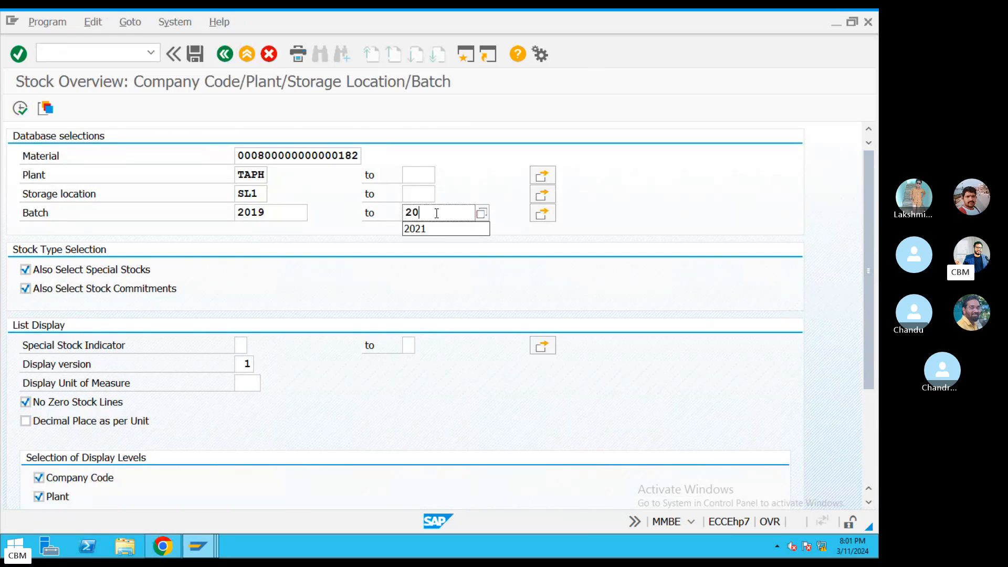
pyautogui.write('21')
pyautogui.click(20, 108)
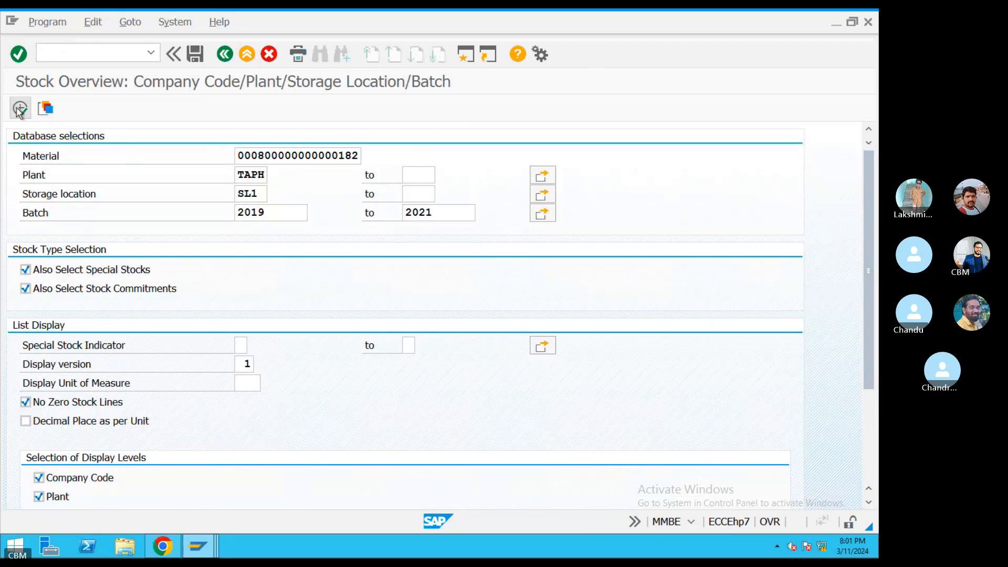
# Check that batches 2019, 2020 and 2021 each hold 1,000 KG unrestricted
pyautogui.click(97, 387)
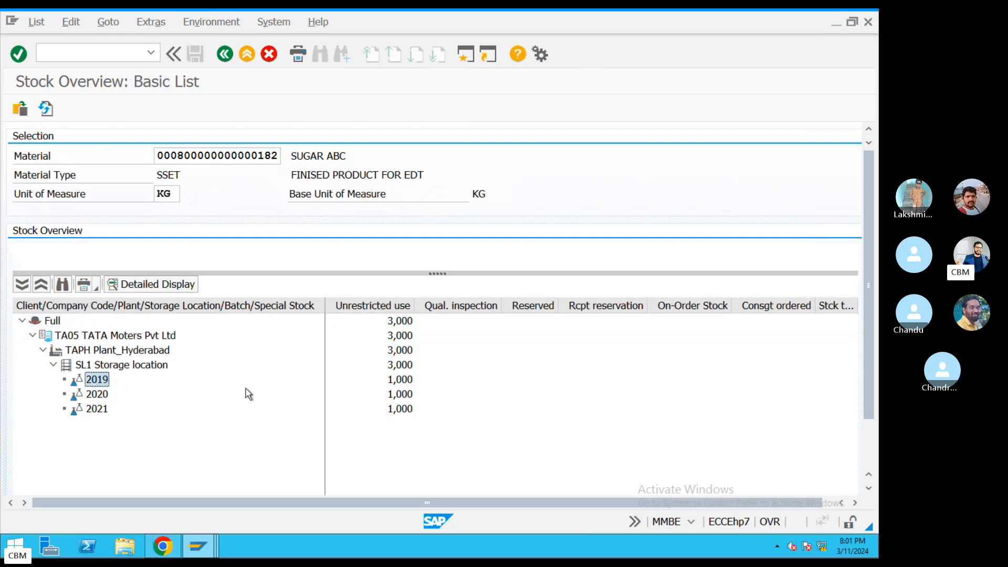
pyautogui.click(409, 381)
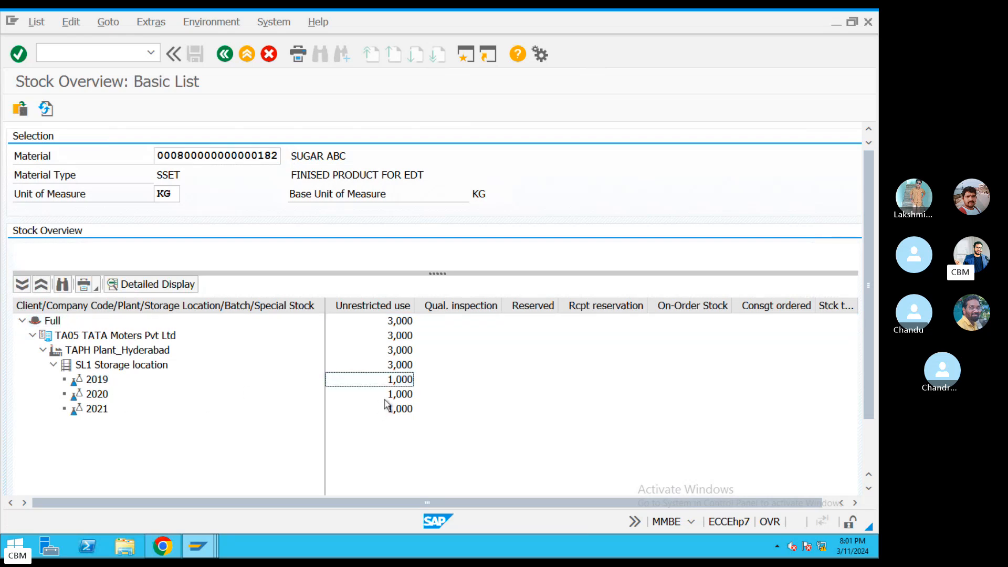
pyautogui.click(386, 400)
pyautogui.click(110, 409)
pyautogui.click(400, 412)
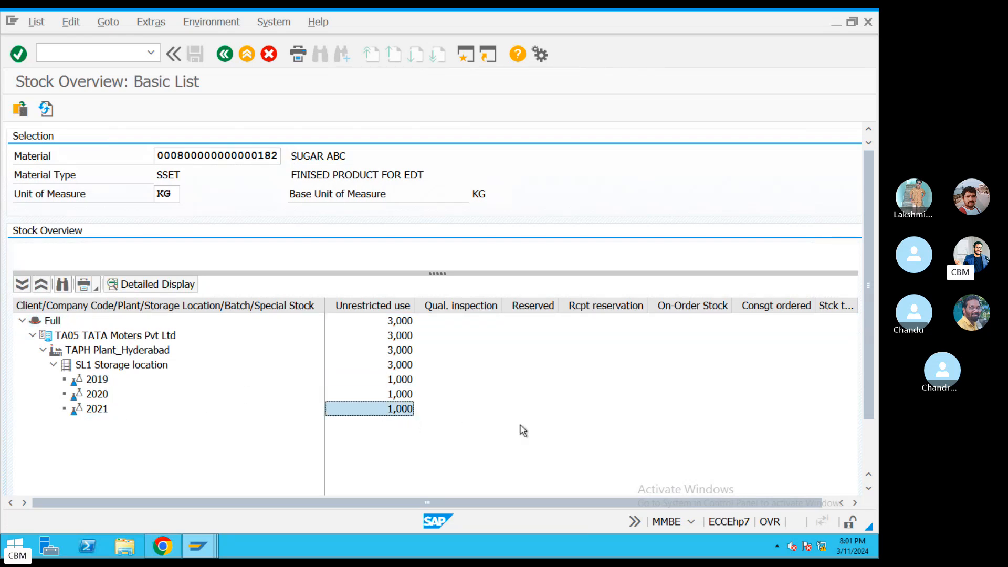
# Leave the full-screen remote session and bring up the notes document in TextEdit
pyautogui.hotkey('ctrl', 'Left')
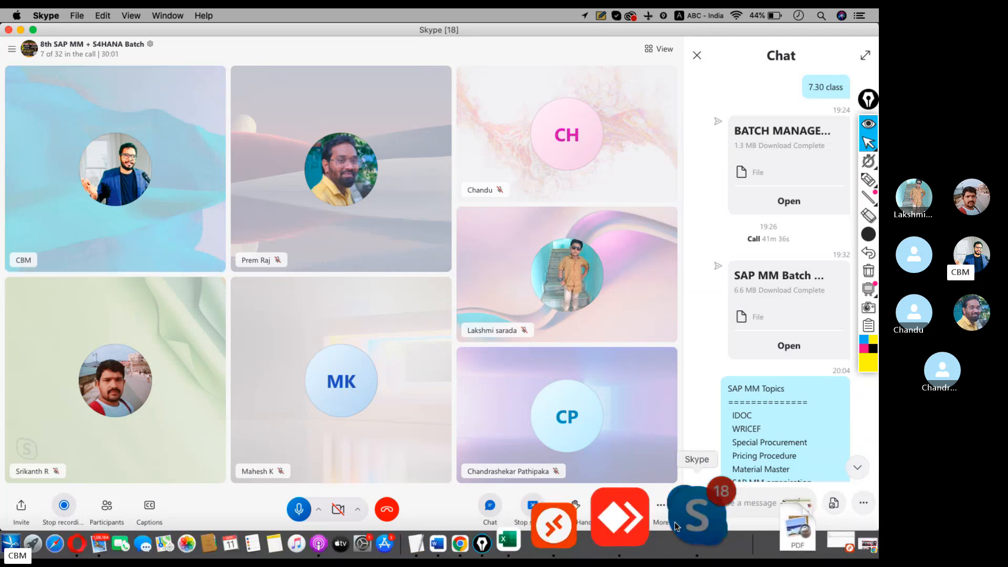
pyautogui.click(528, 526)
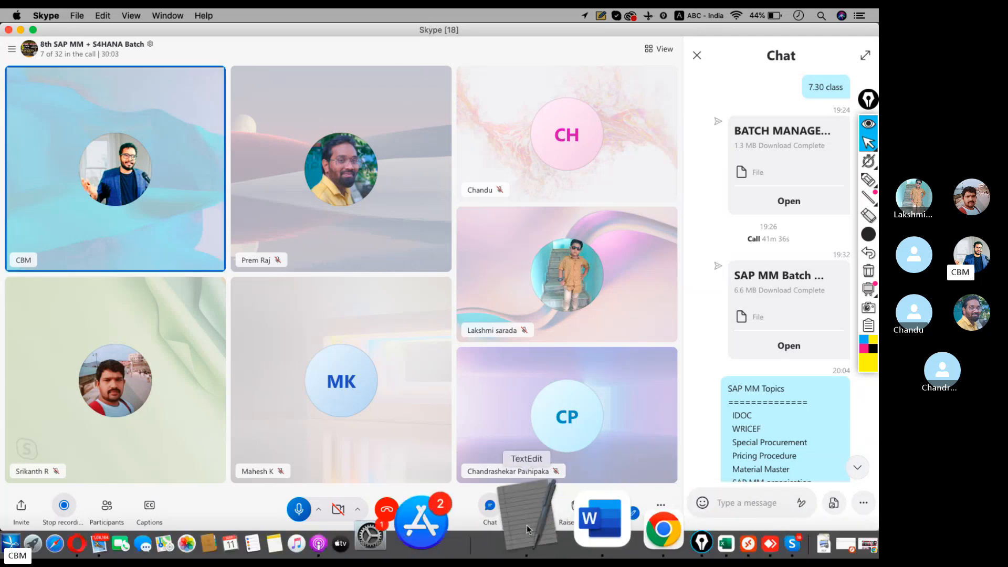
pyautogui.click(533, 533)
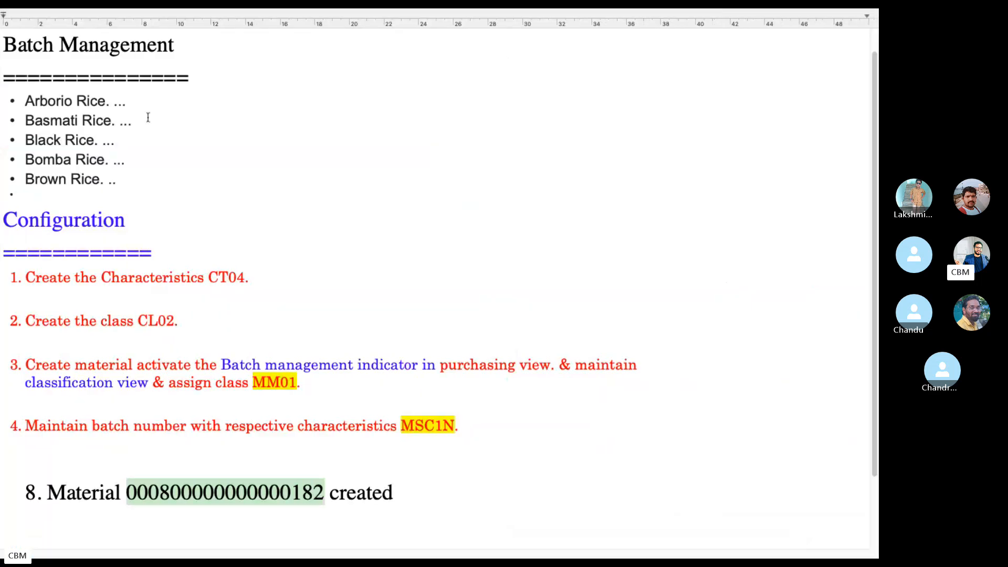
# Copy the notes from 'Batch Management' through configuration step 4 and return to Skype
pyautogui.moveTo(117, 174); pyautogui.dragTo(1, 97)
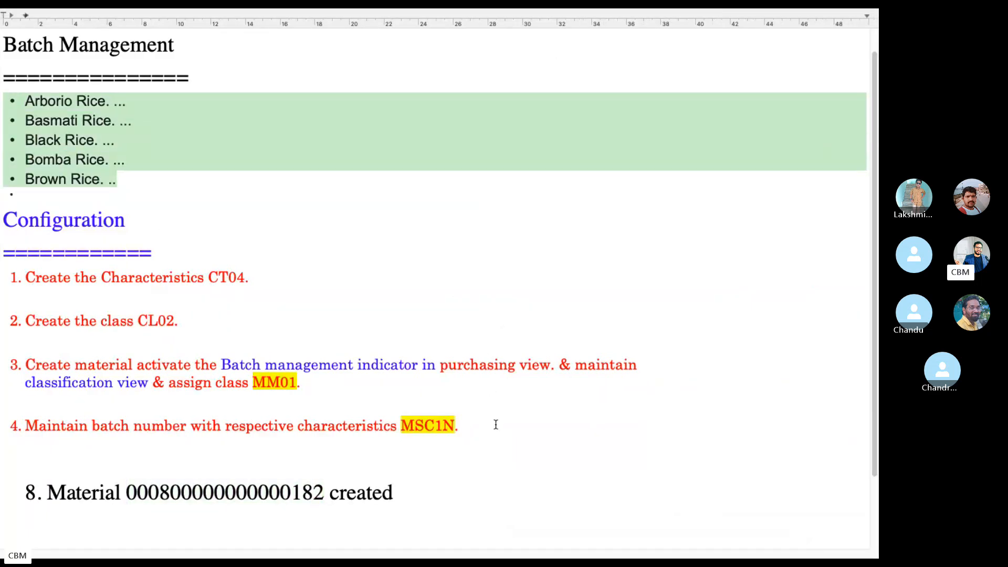
pyautogui.moveTo(496, 425); pyautogui.dragTo(1, 278)
pyautogui.click(31, 204)
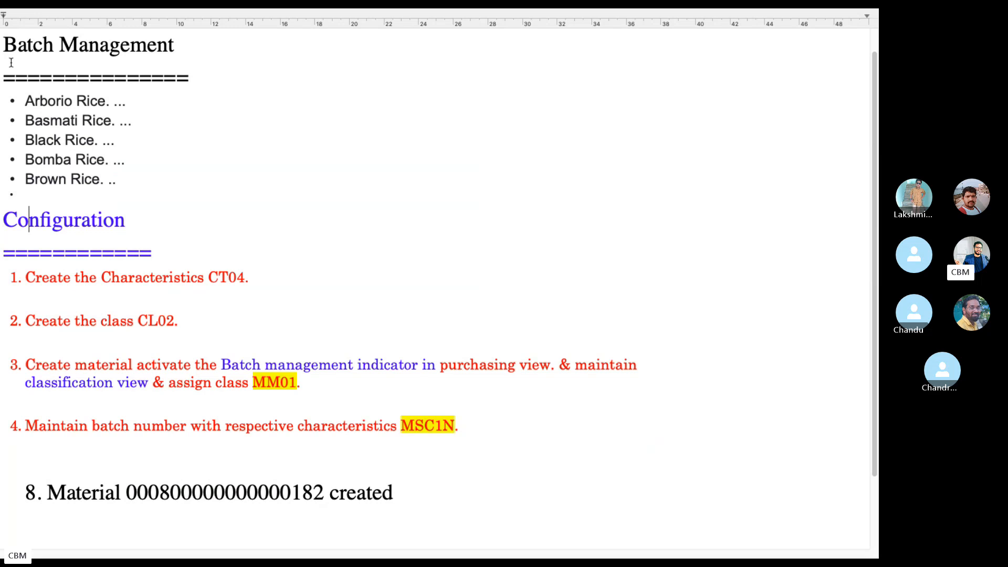
pyautogui.moveTo(11, 63); pyautogui.dragTo(536, 434)
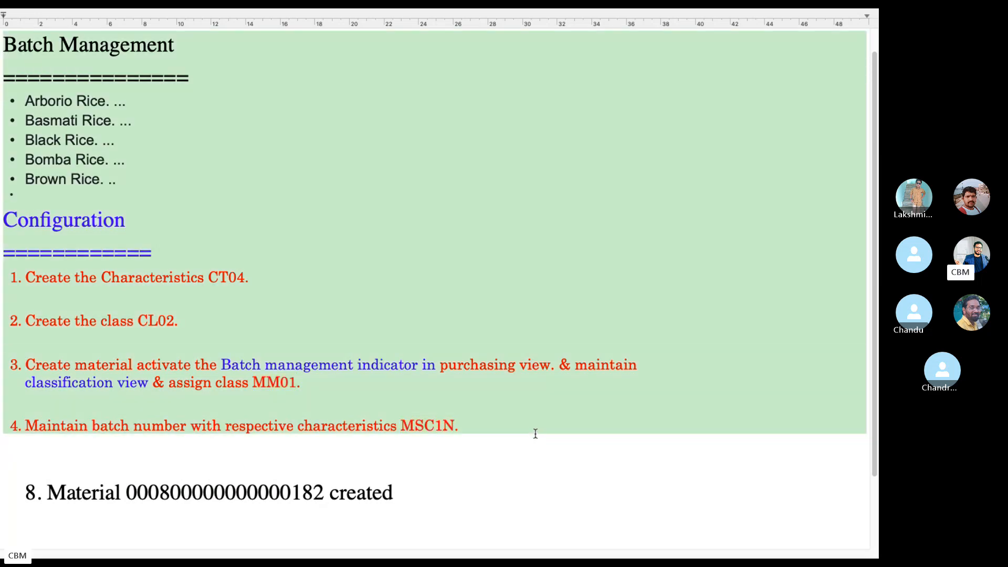
pyautogui.hotkey('ctrl', 'Left')
# Paste and send the Batch Management notes in the Skype group chat, then close the chat panel
pyautogui.click(760, 504)
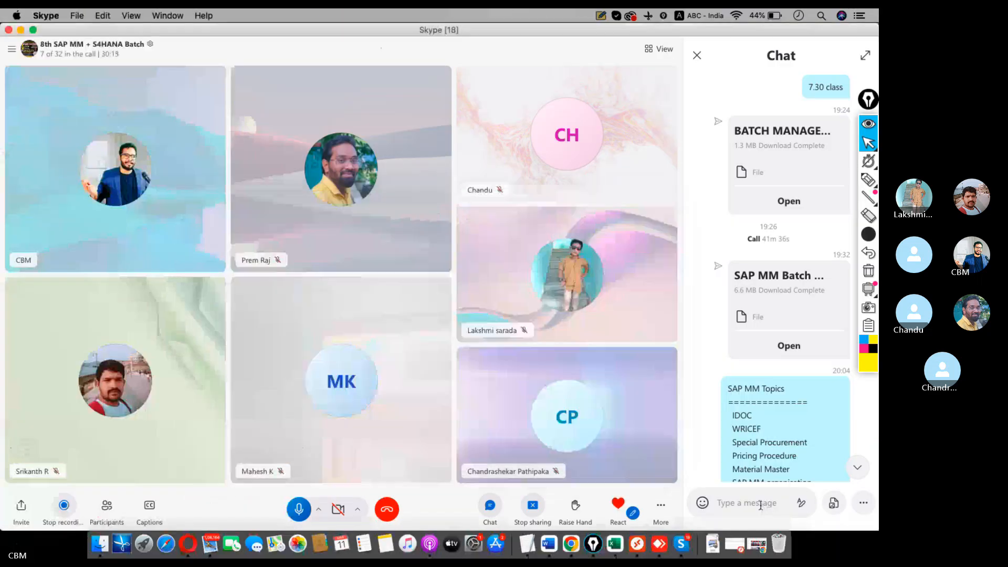
pyautogui.press('super+v')
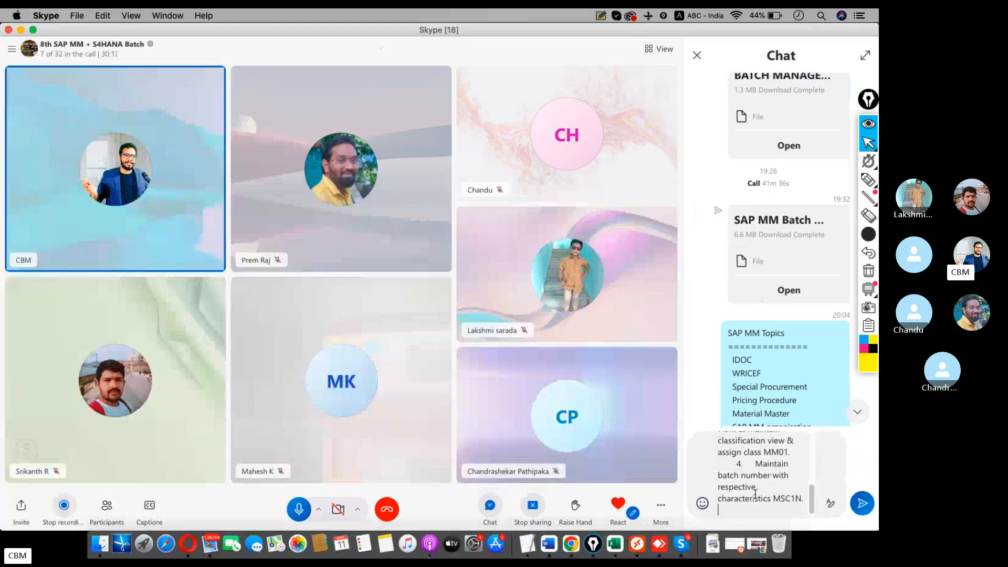
pyautogui.press('Return')
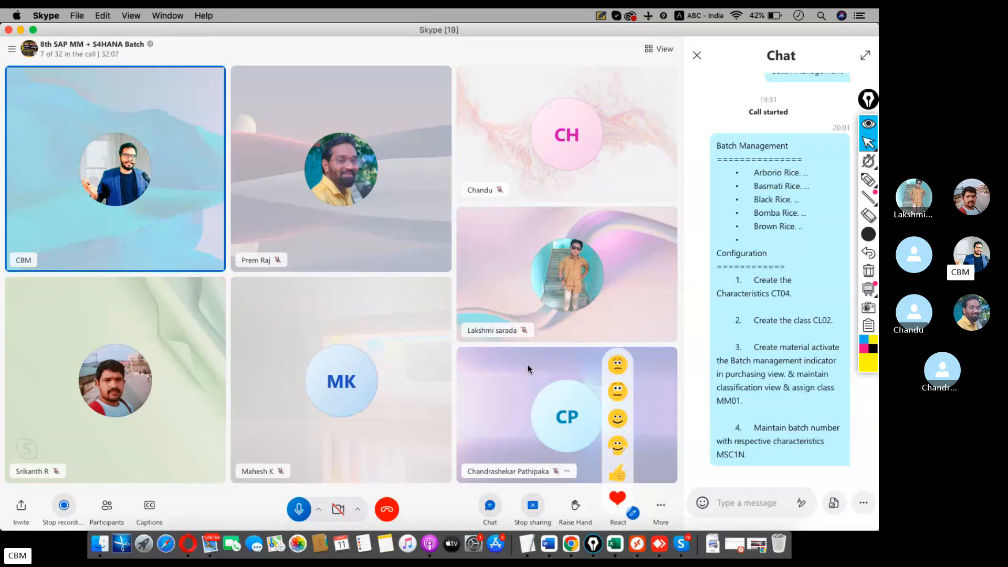
pyautogui.click(697, 56)
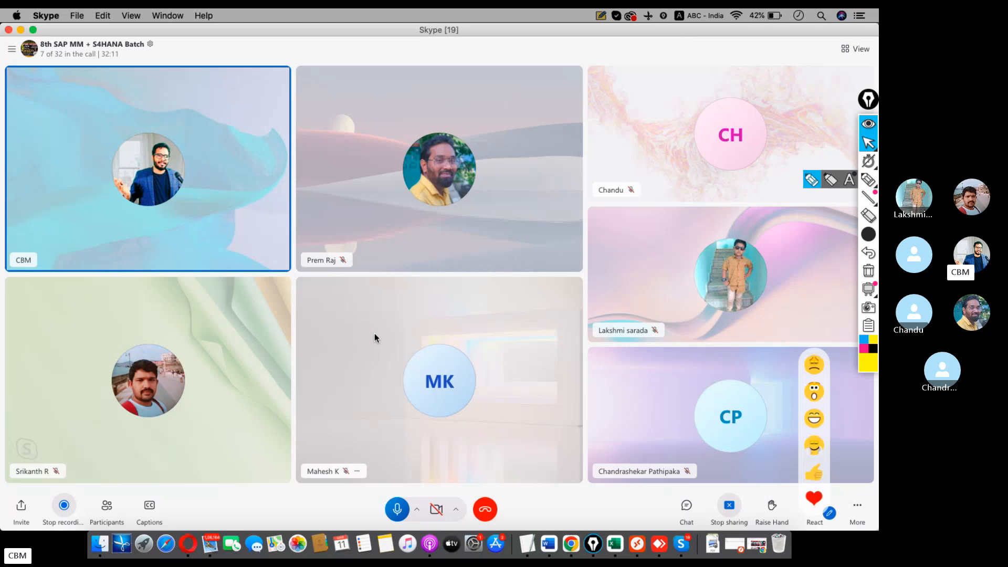